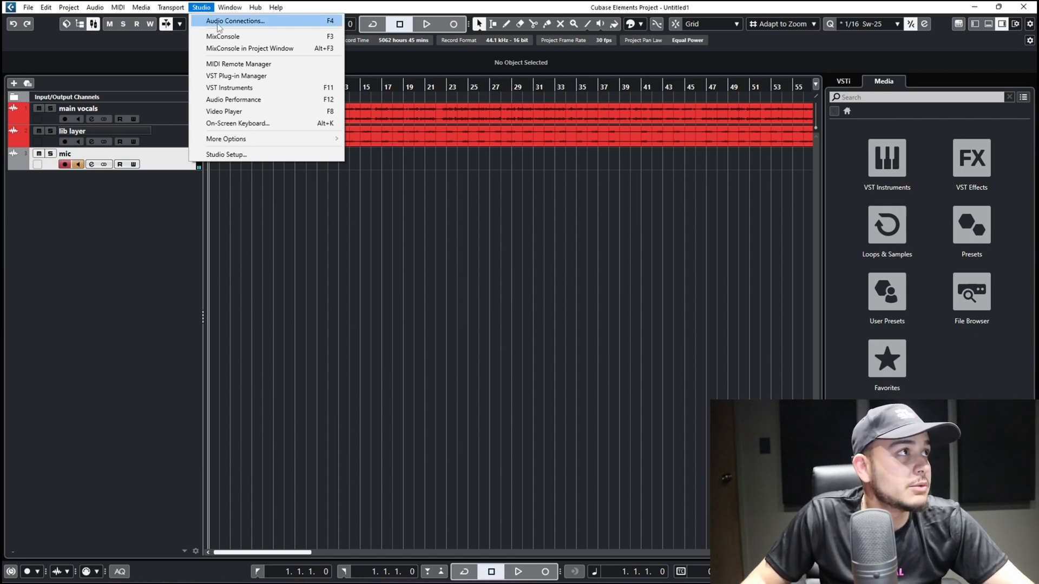
Step: Open the MixConsole and position its window so all channel strips are in view
click(232, 39)
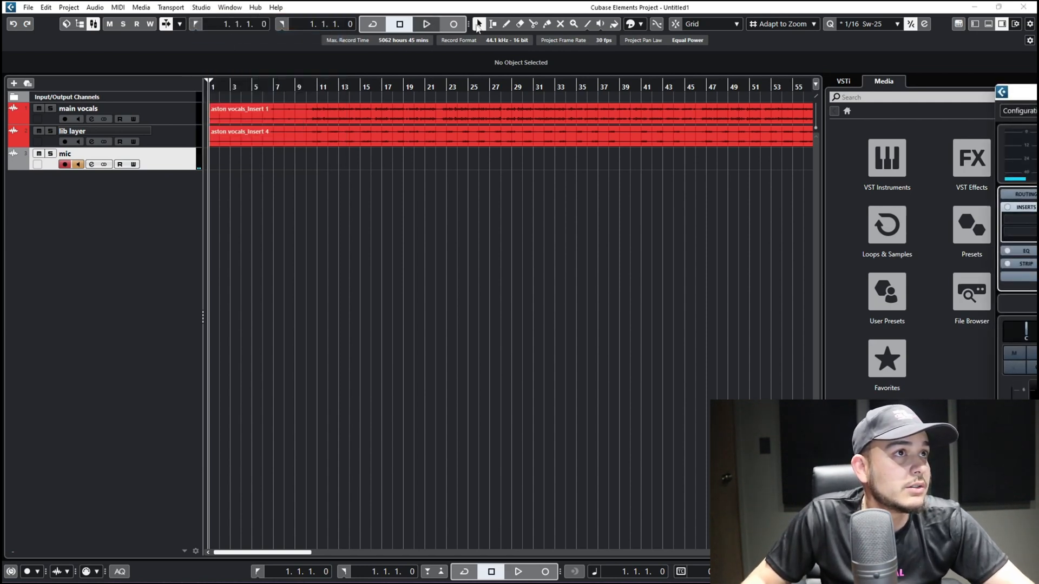
drag(864, 92, 50, 46)
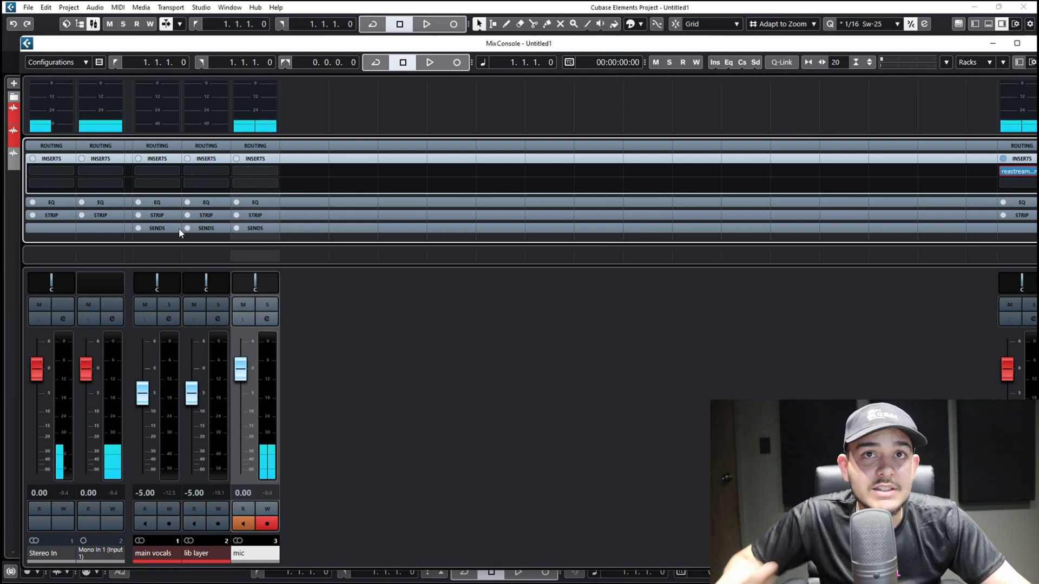
Step: Insert StudioEQ in the first insert slot of the main vocals channel, reposition its window and close it
click(166, 170)
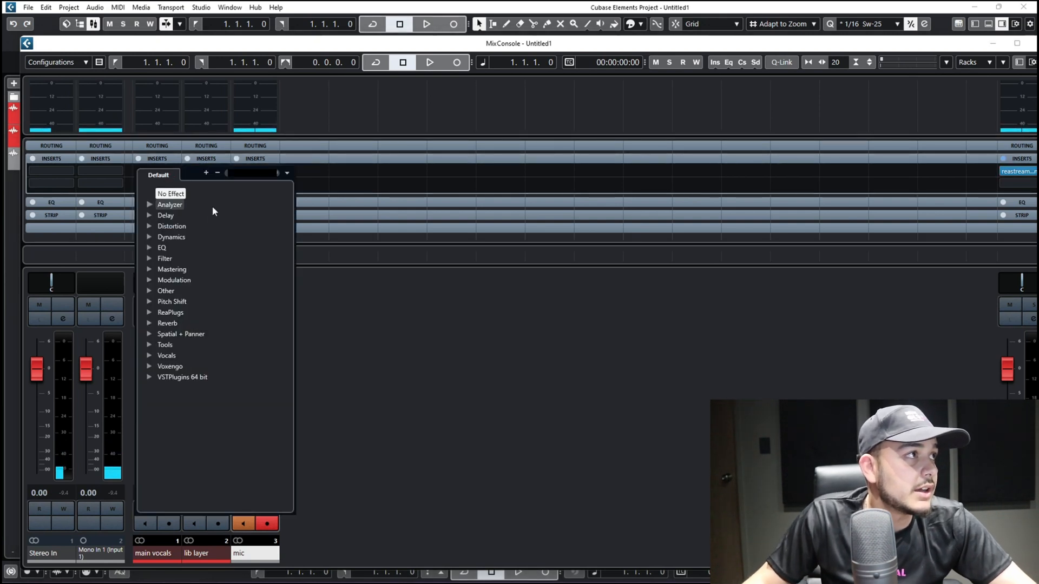
click(151, 247)
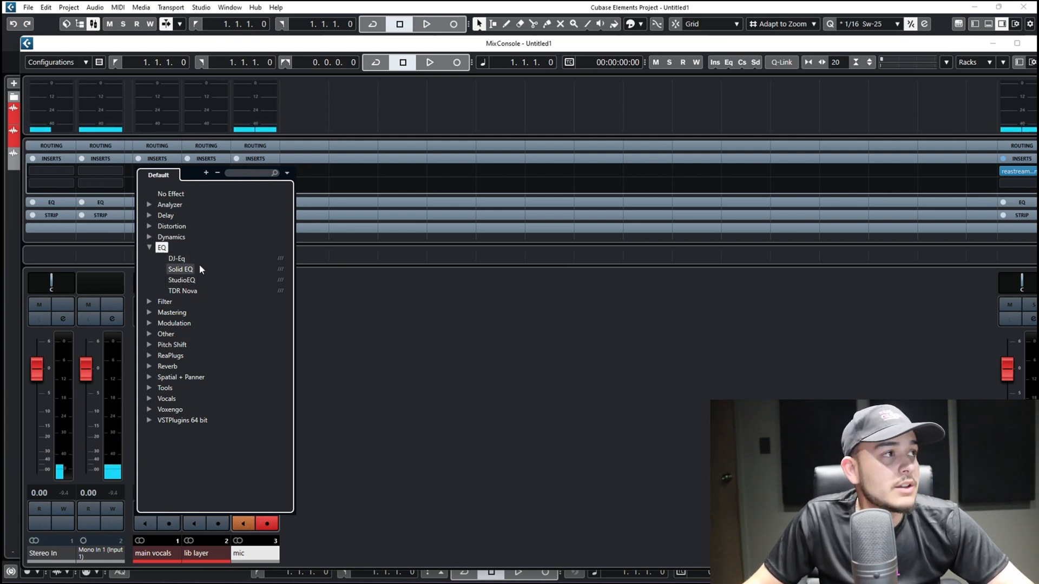
click(192, 280)
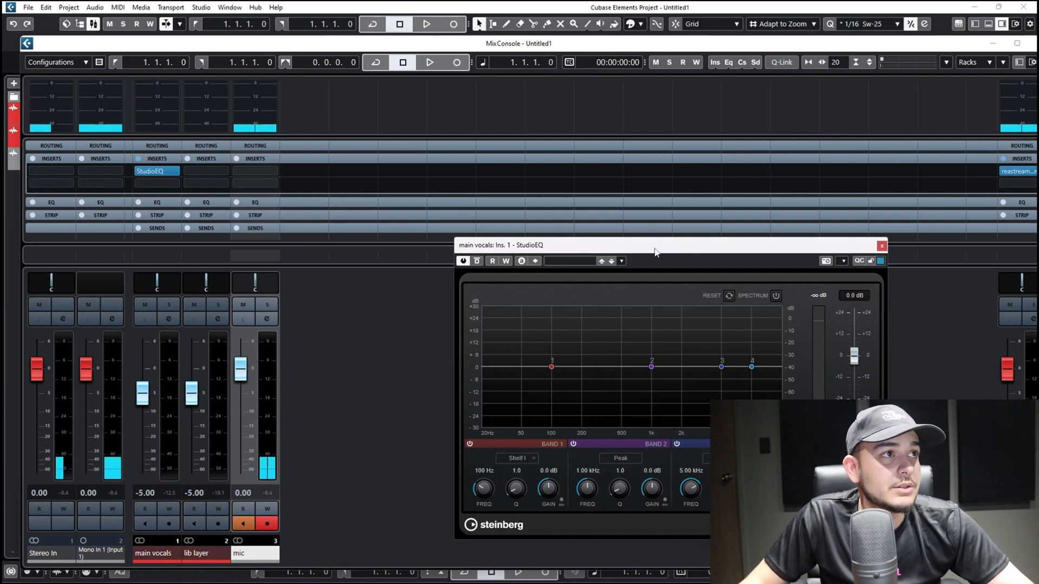
drag(657, 239, 464, 158)
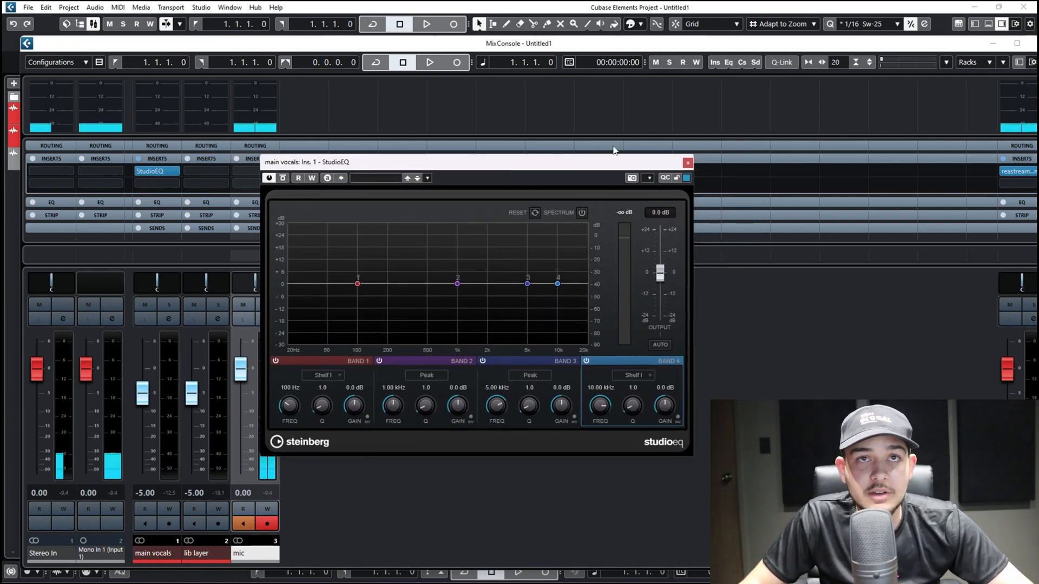
click(687, 164)
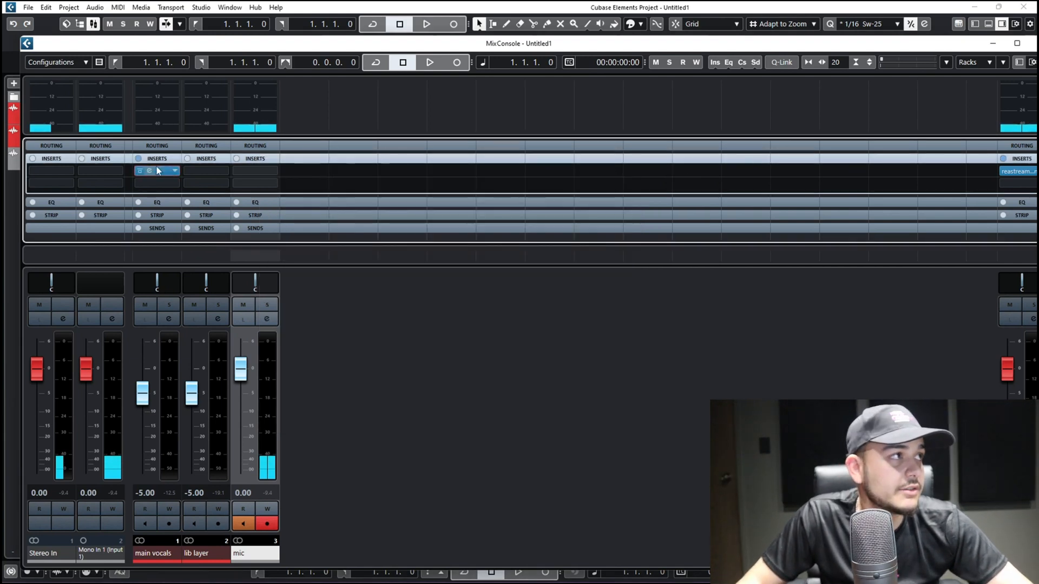
Step: Replace the main vocals channel's first insert with TDR Nova, and enlarge and reposition the plug-in window
click(154, 171)
click(182, 291)
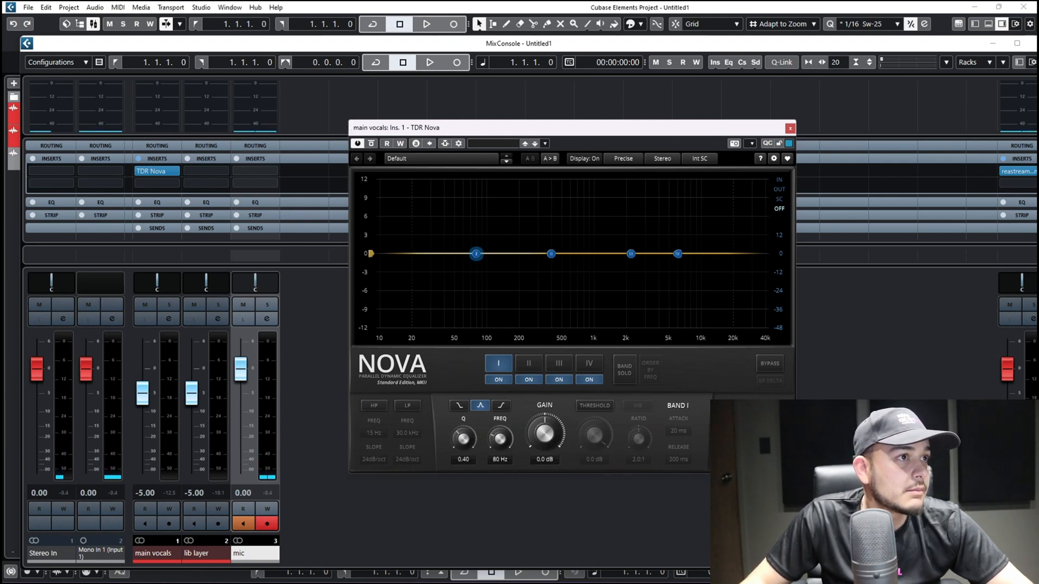
drag(794, 472, 997, 532)
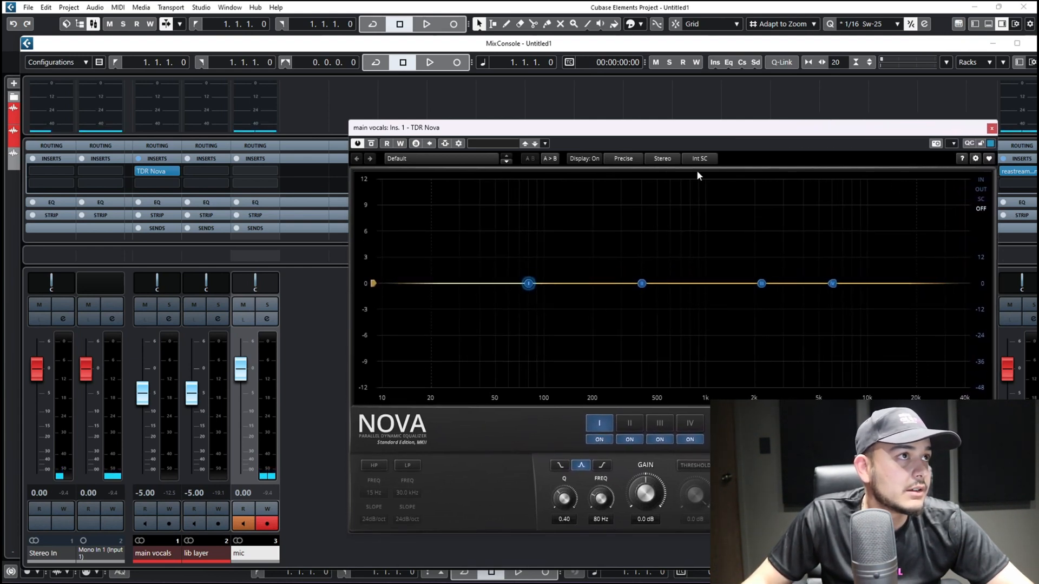
drag(699, 127, 594, 95)
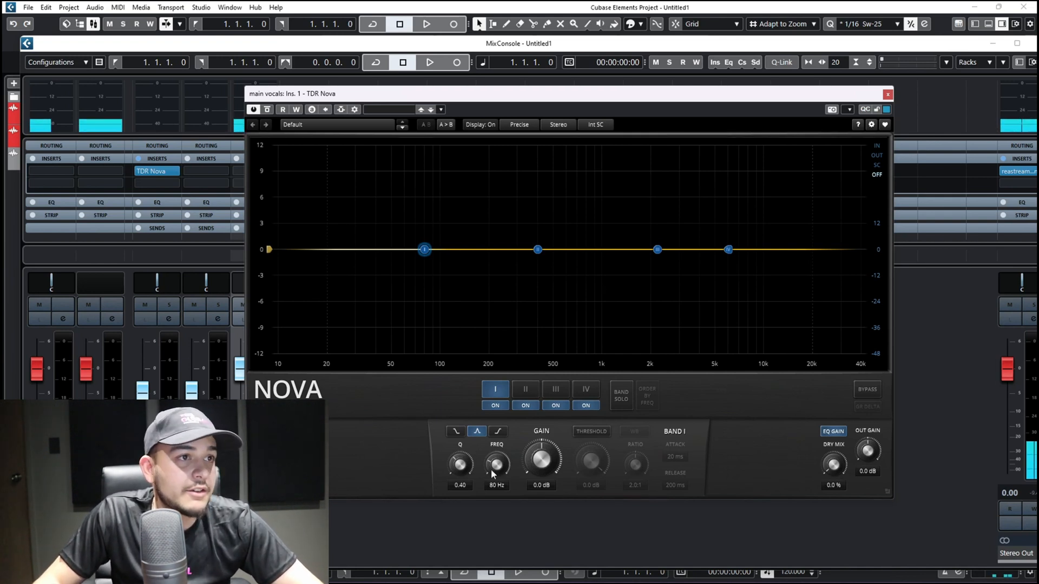
Step: Set band I's frequency to 53 Hz in TDR Nova and select the other EQ bands one after another
drag(495, 467, 495, 470)
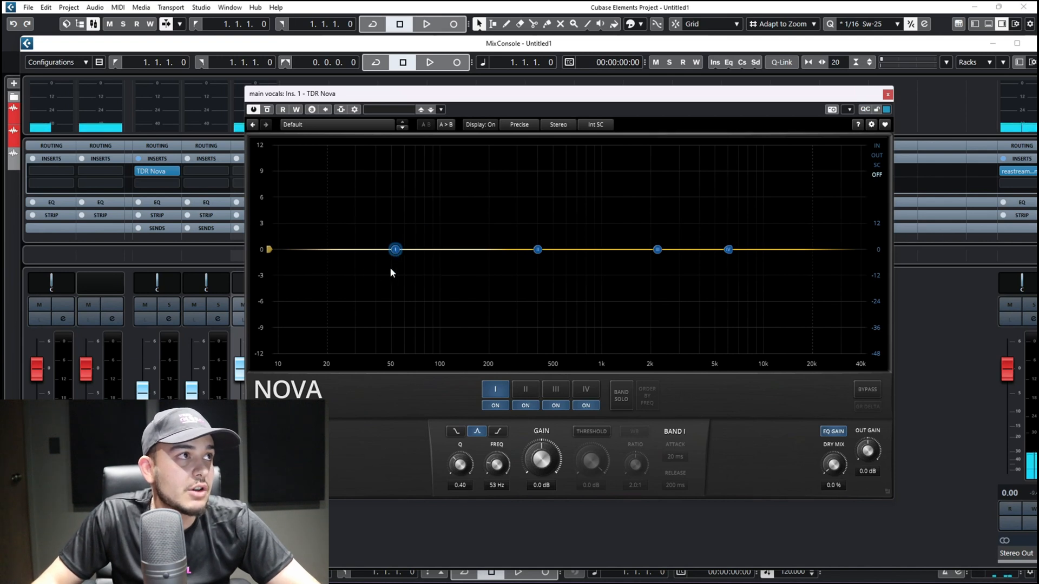
click(537, 249)
click(658, 250)
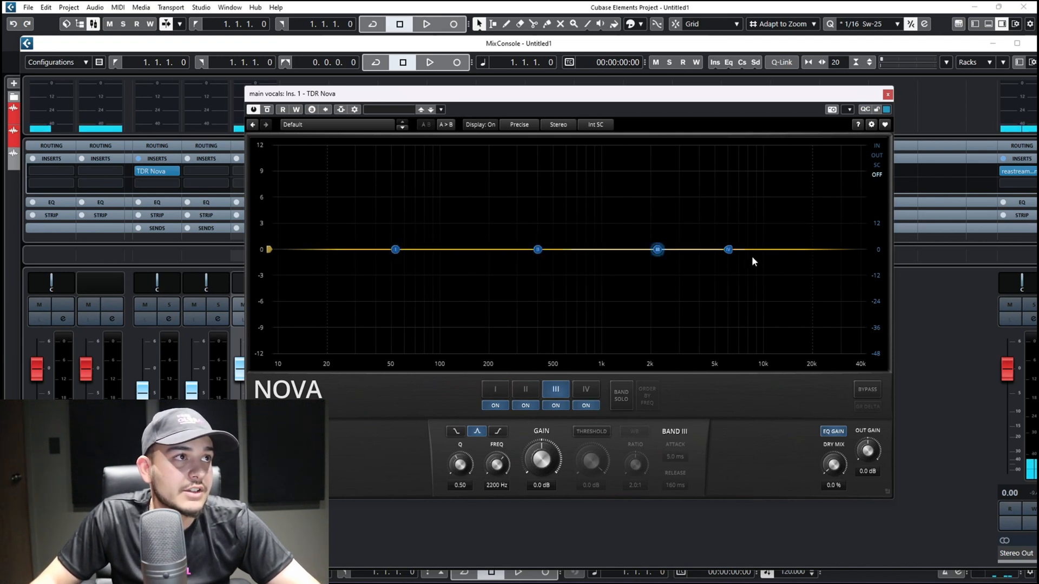
click(720, 253)
Step: Select band II and shift its frequency to 488 Hz
click(538, 249)
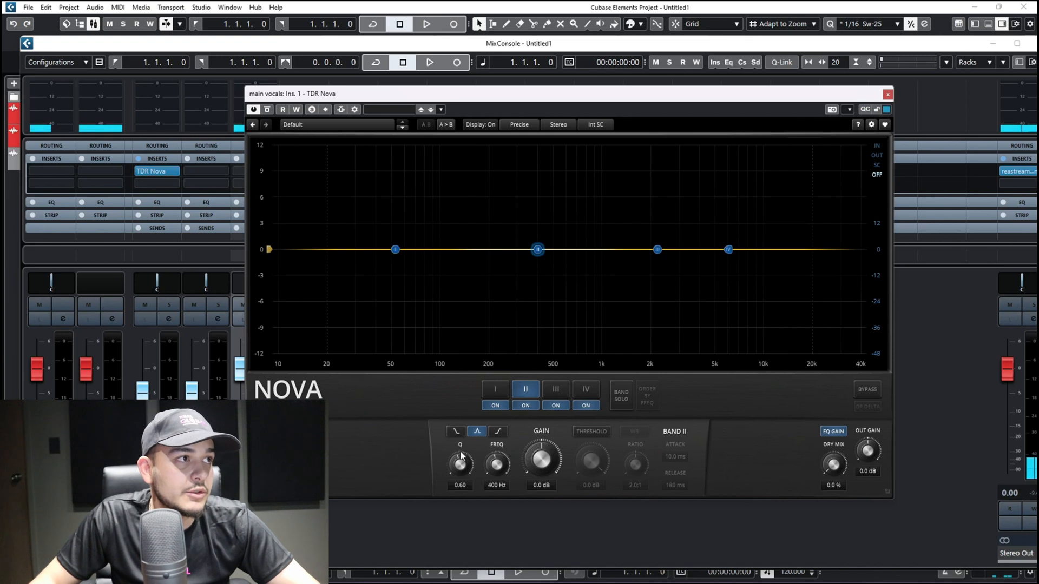
drag(493, 469, 496, 432)
mouse_move(509, 249)
mouse_down()
mouse_move(610, 249)
mouse_move(447, 250)
mouse_move(559, 246)
mouse_move(519, 251)
mouse_up()
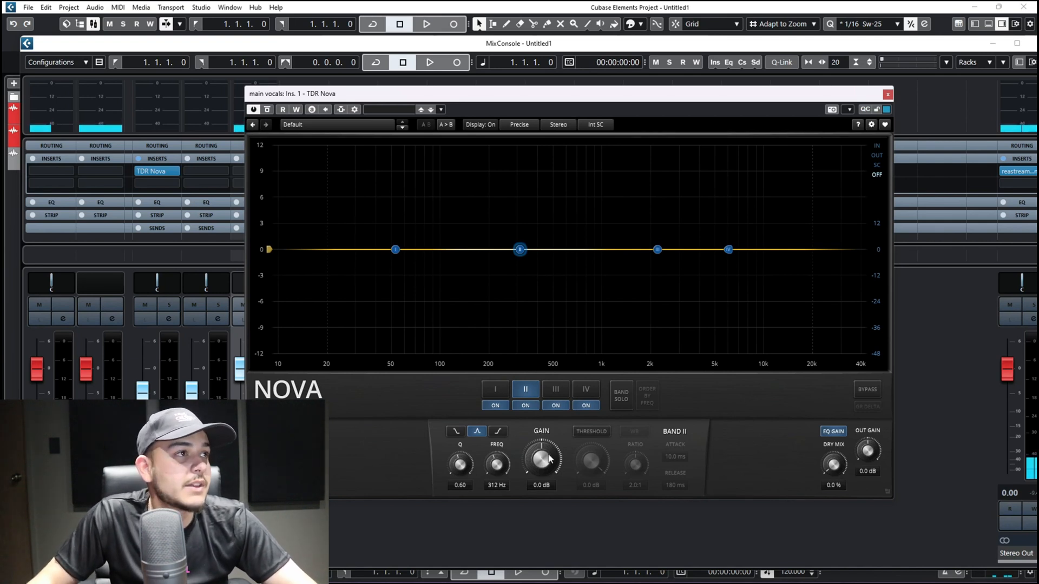
drag(517, 250, 548, 246)
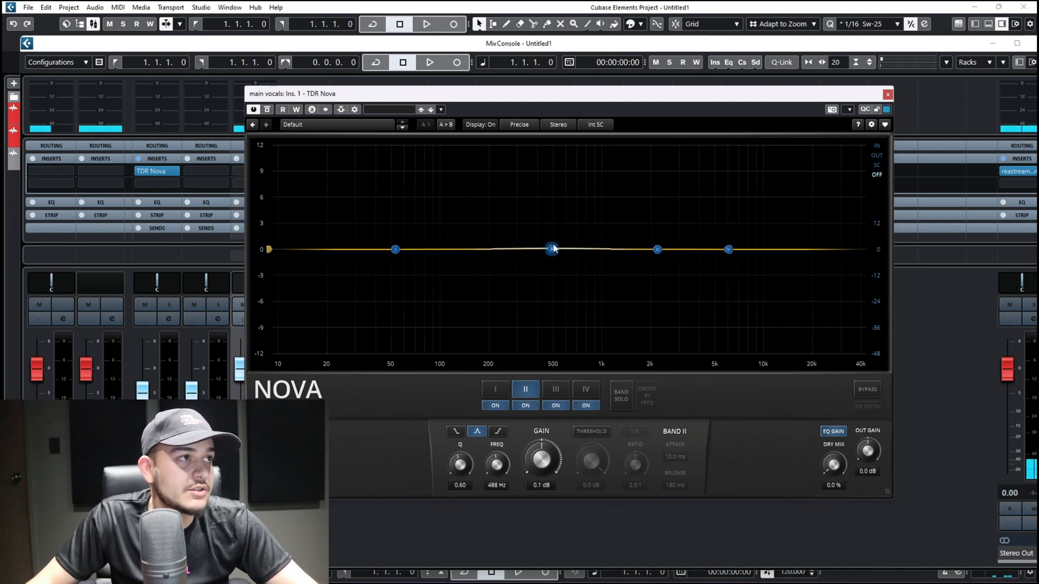
Step: Try band II gain boosts of 9.5 dB and 6.9 dB, lowering the gain to near zero in between
drag(545, 462, 545, 411)
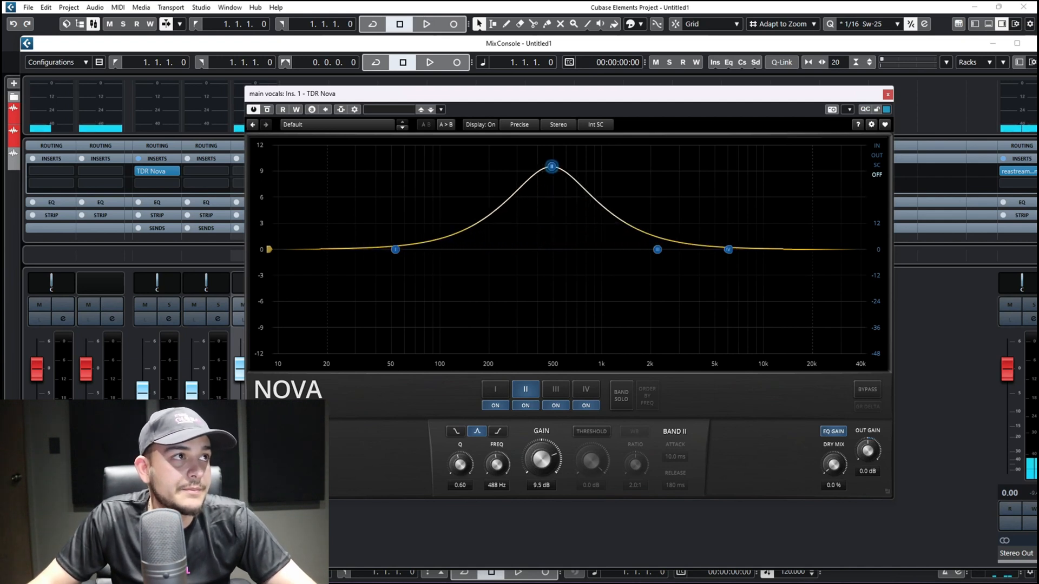
mouse_move(543, 459)
mouse_down()
mouse_move(543, 553)
mouse_move(545, 461)
mouse_up()
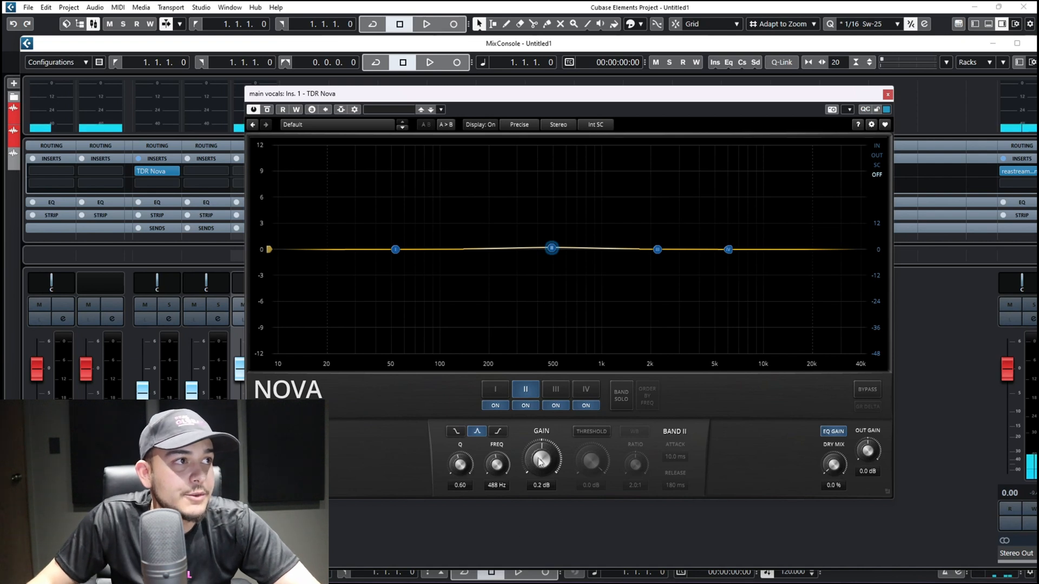
drag(551, 248, 551, 189)
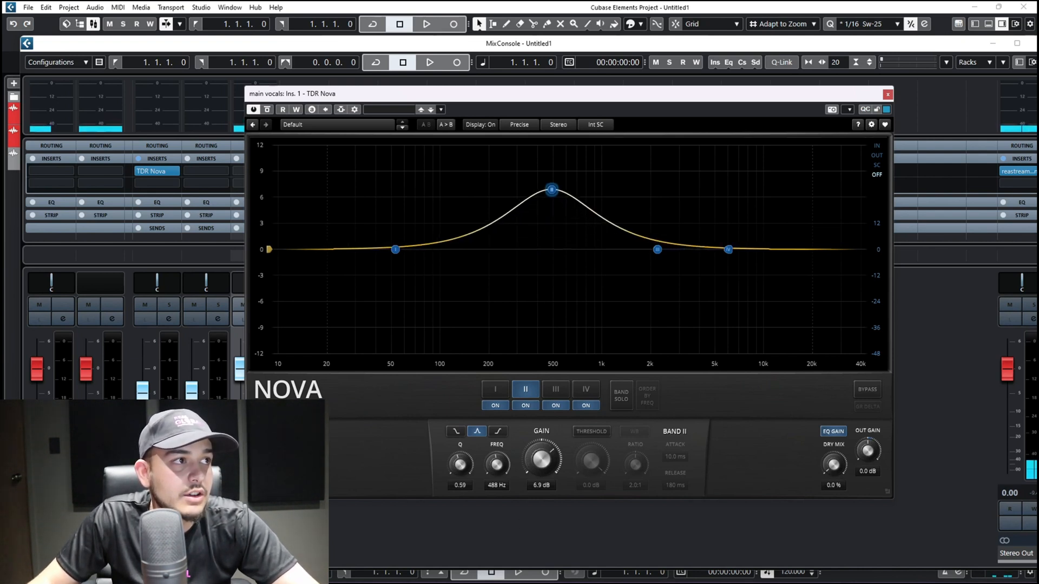
Step: Vary band II's Q between wide and narrow, ending at 0.64, and bring its gain back to 0.0 dB
scroll(552, 189, down, 8)
scroll(552, 190, up, 15)
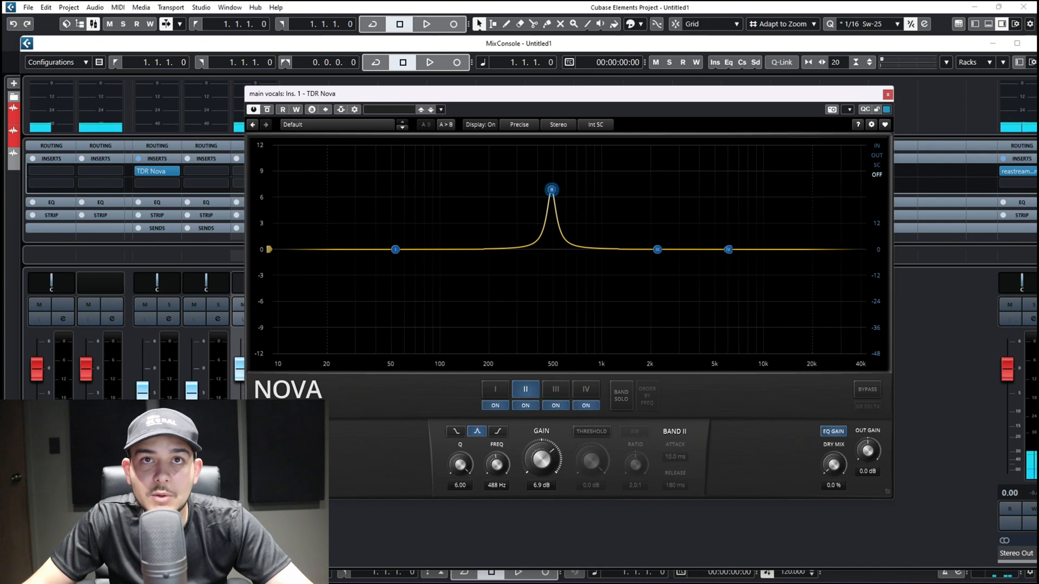
scroll(552, 190, down, 10)
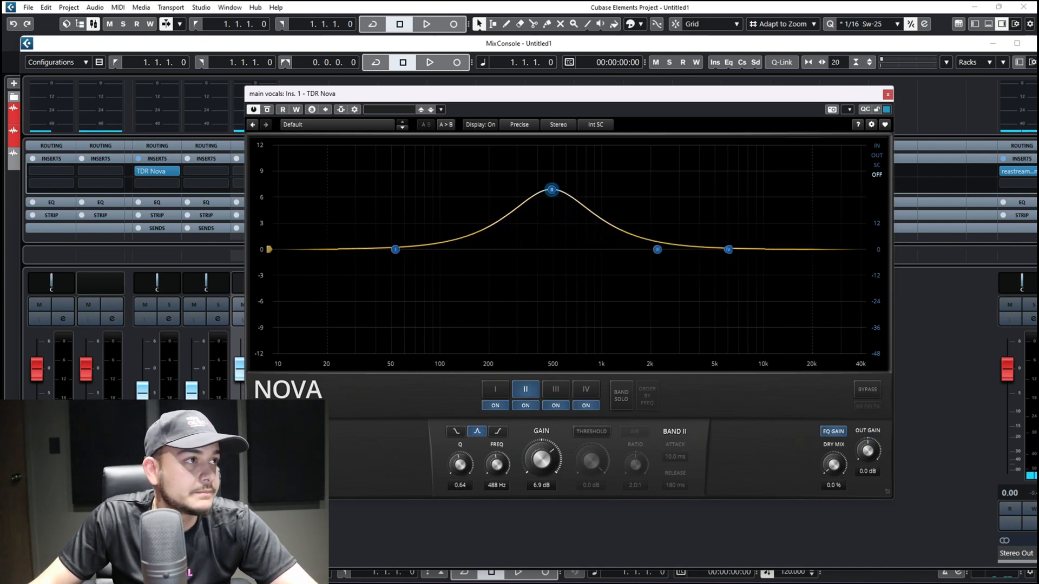
drag(546, 469, 545, 496)
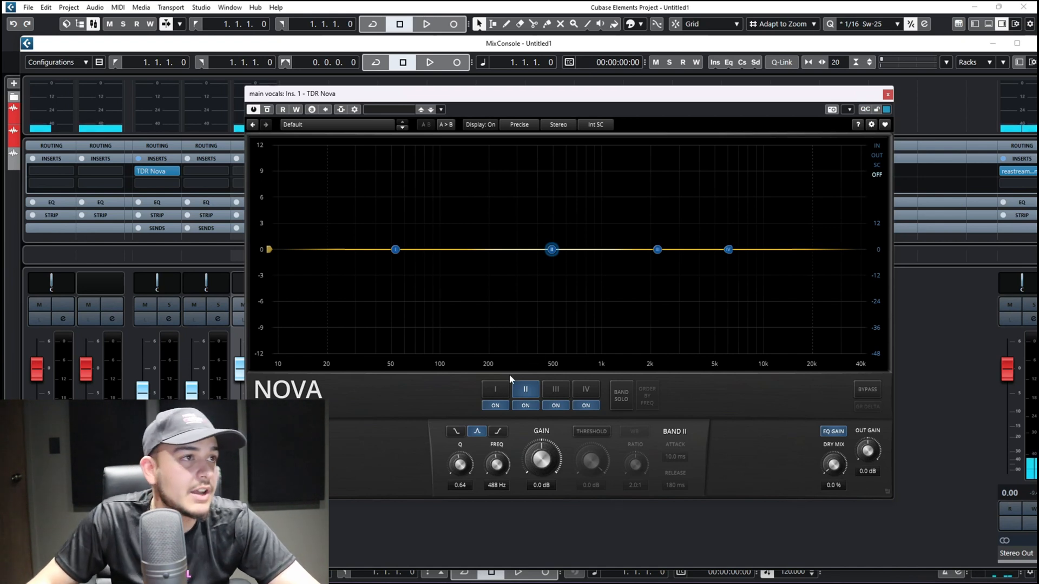
Step: Enable the high-pass and low-pass filters, setting the high-pass to 14 Hz and the low-pass to 40.0 kHz
drag(654, 110, 601, 99)
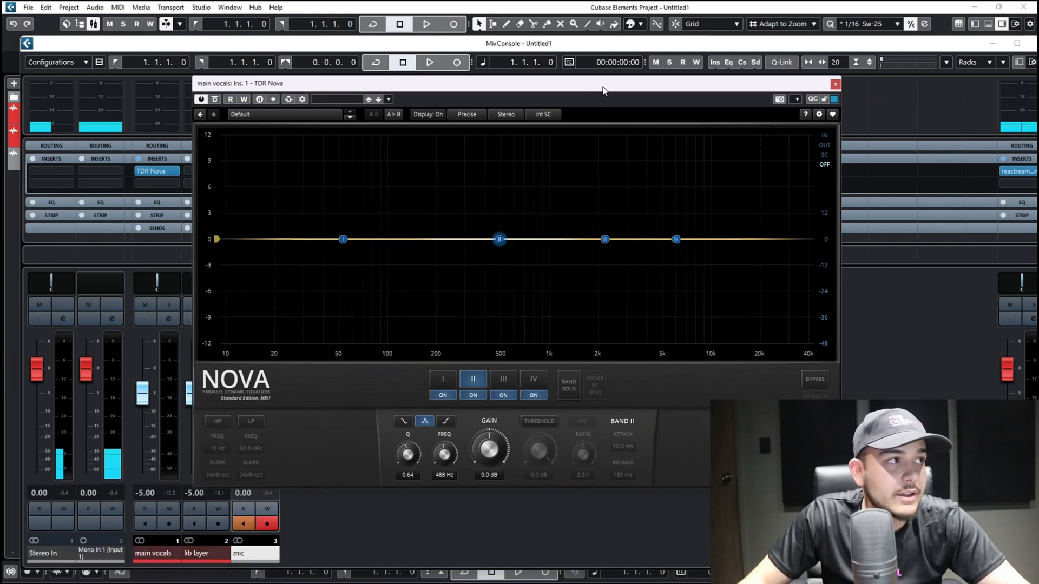
click(216, 422)
click(250, 422)
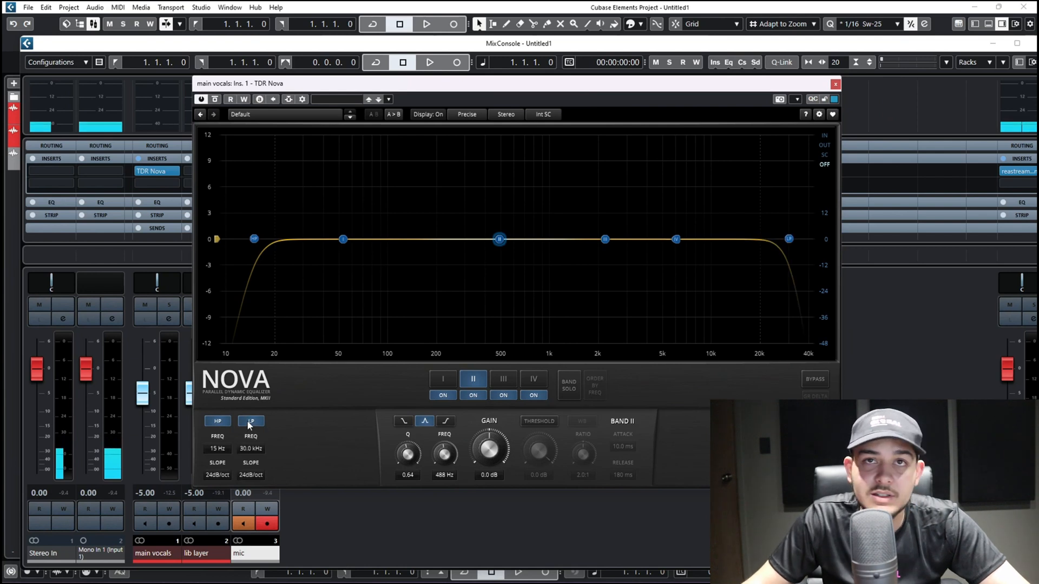
drag(256, 242, 242, 266)
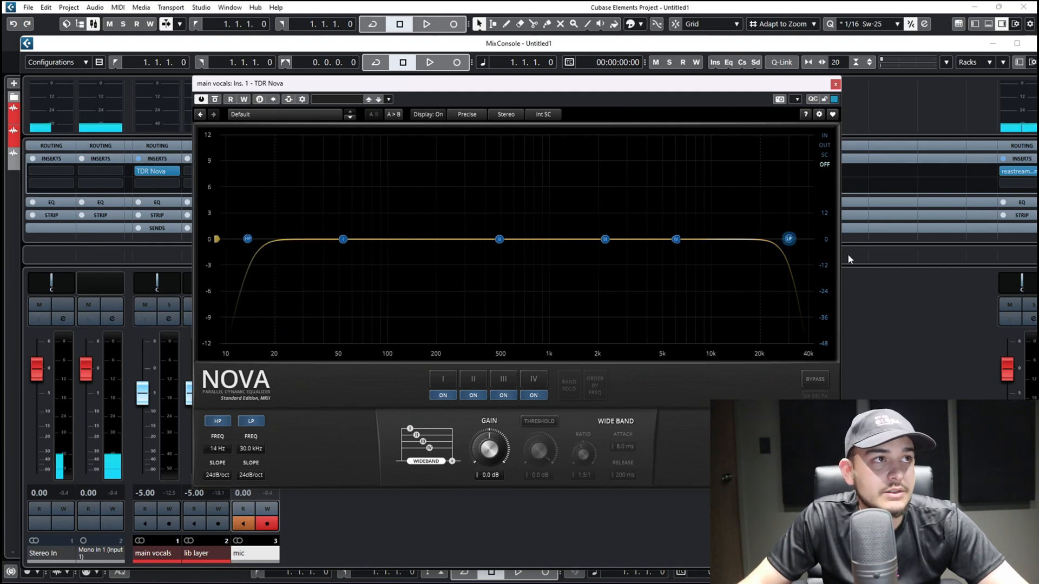
drag(785, 242, 811, 251)
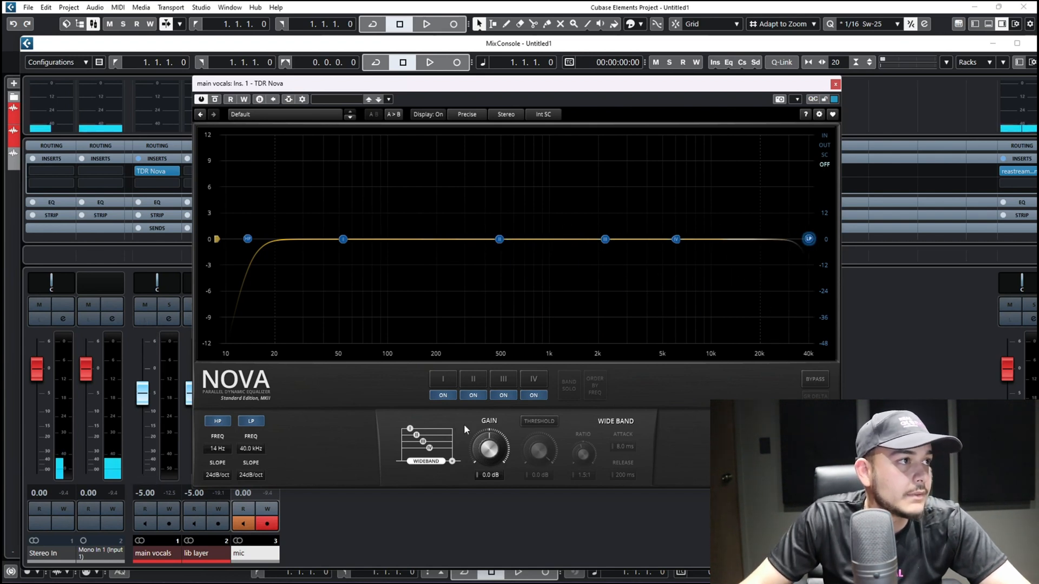
Step: Go through bands I to IV to examine each band's settings and its matching node on the EQ curve
click(441, 381)
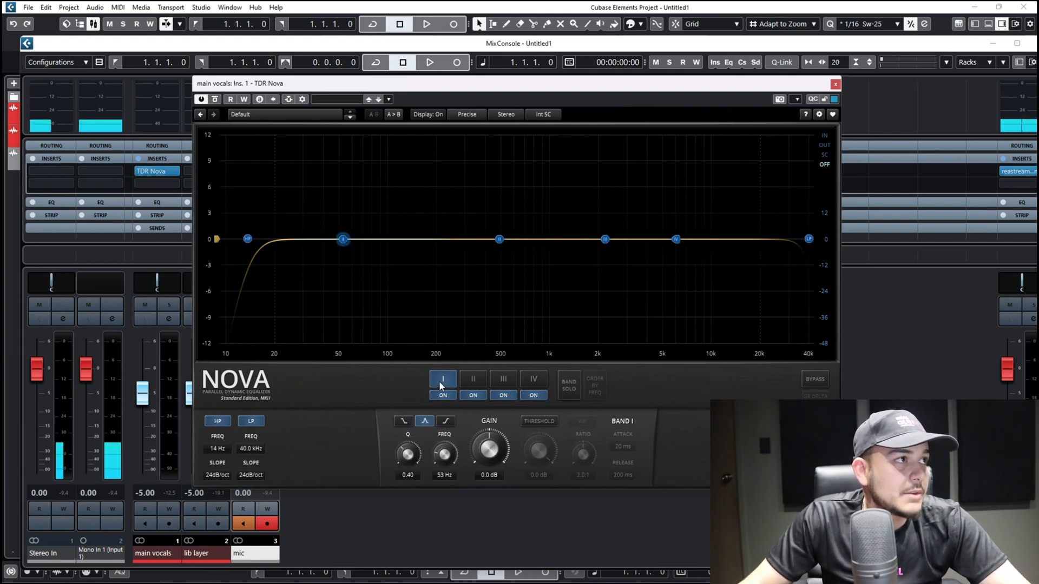
click(470, 380)
click(502, 378)
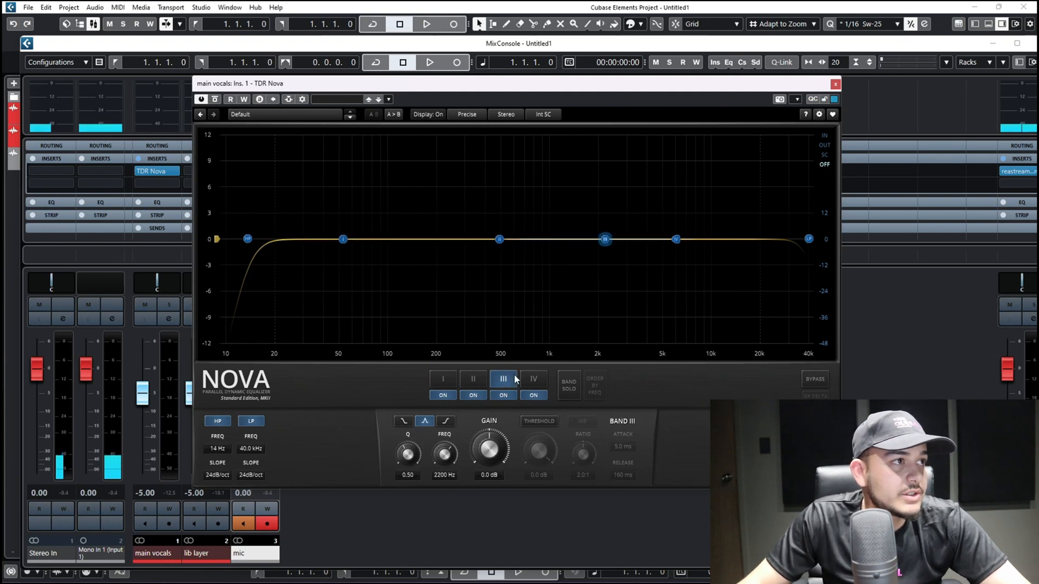
click(535, 380)
click(473, 379)
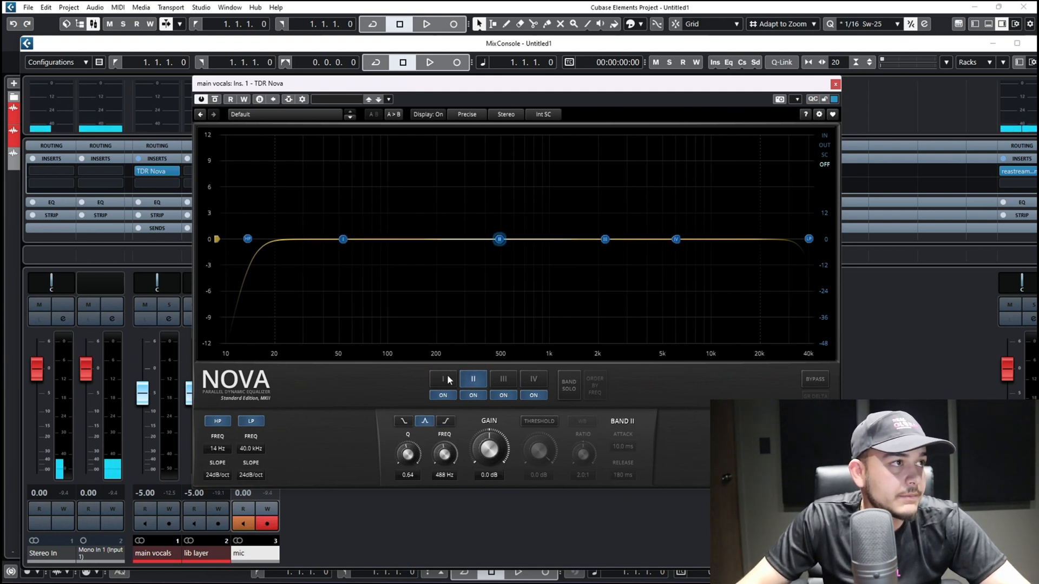
click(447, 376)
click(473, 379)
click(520, 379)
click(605, 240)
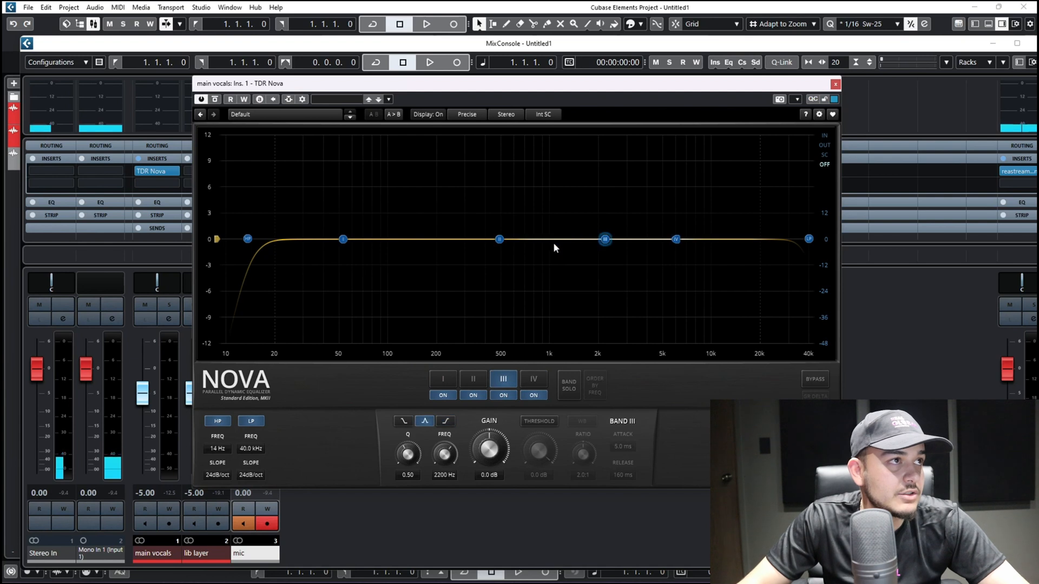
click(498, 239)
click(343, 240)
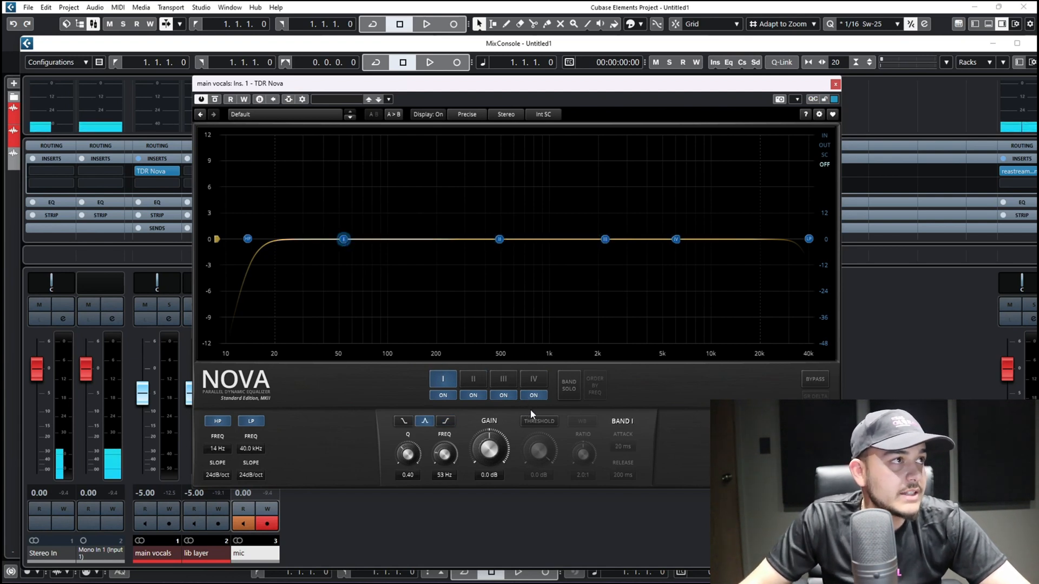
Step: Turn on band solo, switch between bands I to IV to isolate each one, and turn band solo off
click(569, 385)
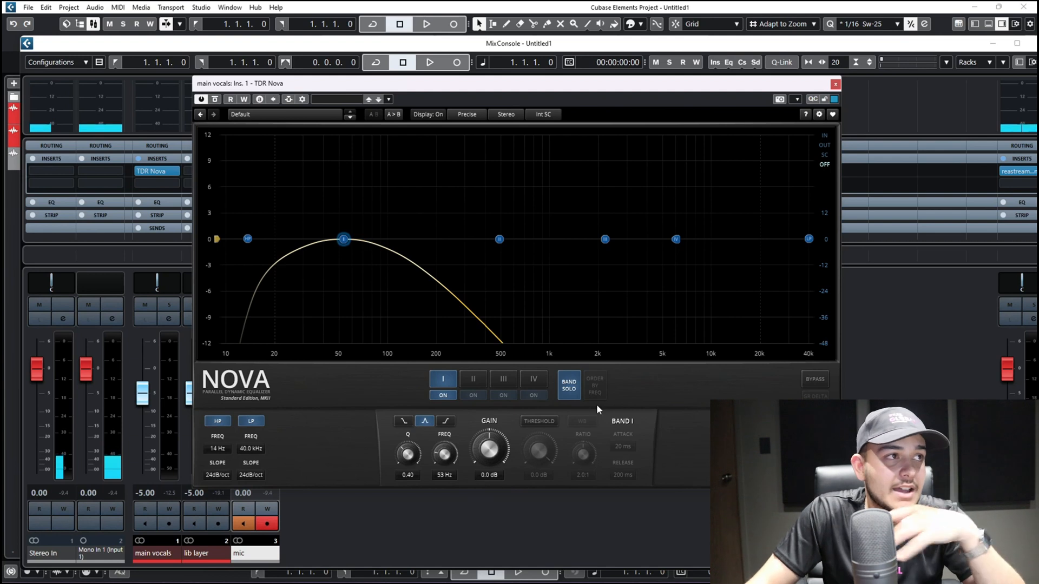
click(474, 379)
click(506, 380)
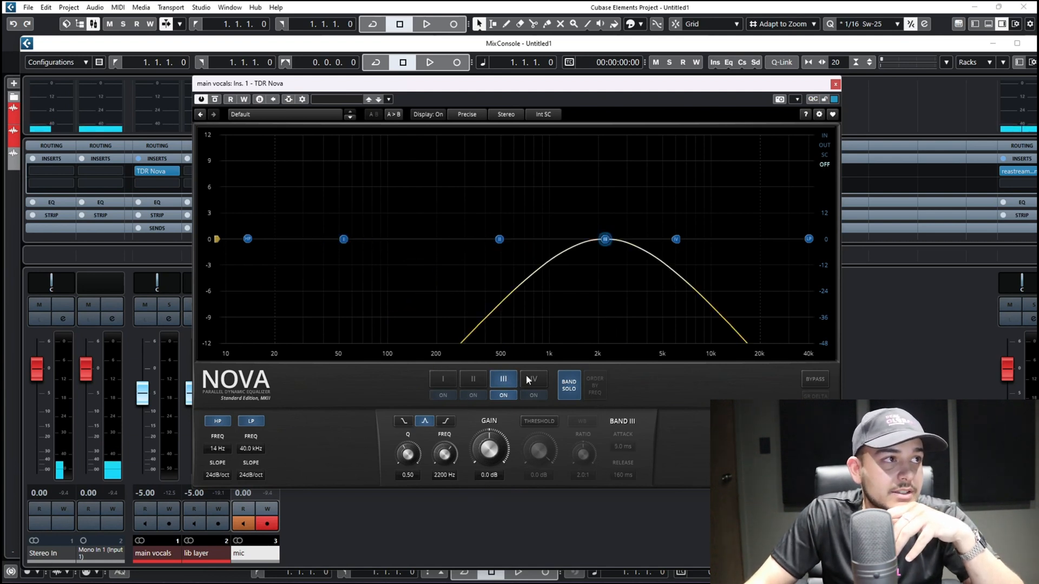
click(530, 378)
click(474, 380)
click(442, 378)
click(497, 379)
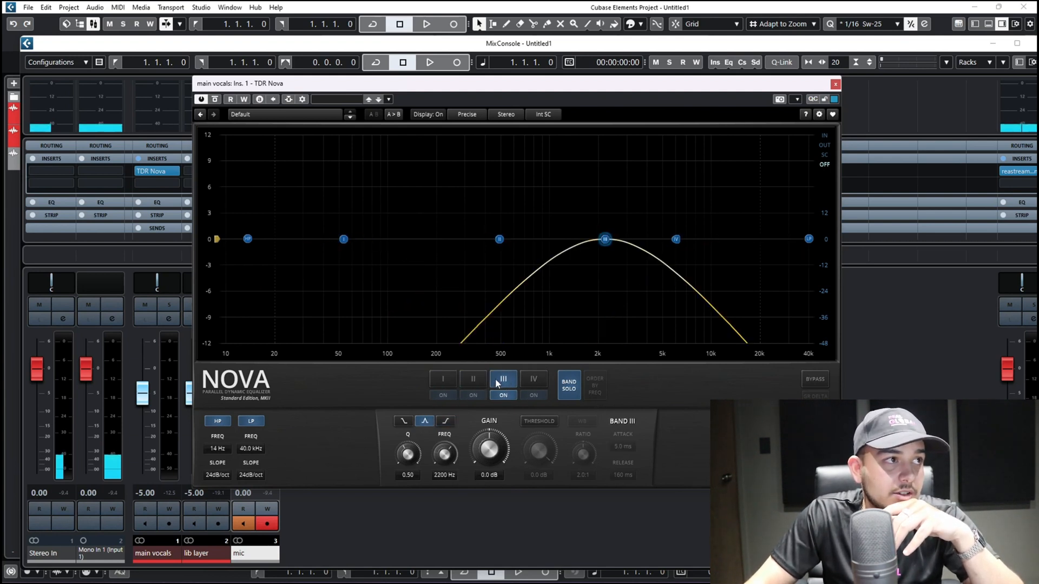
click(473, 380)
click(533, 381)
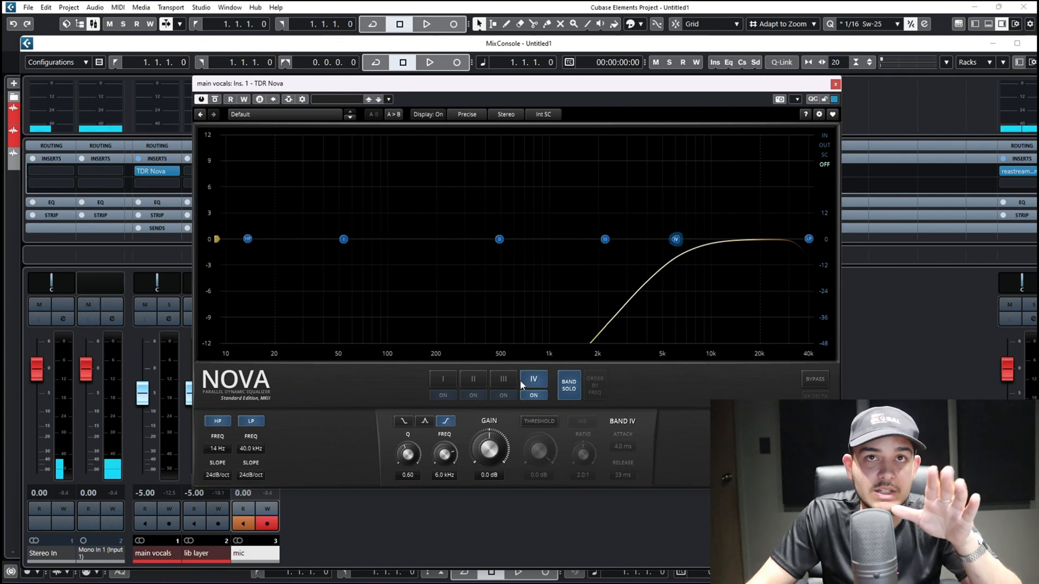
click(566, 385)
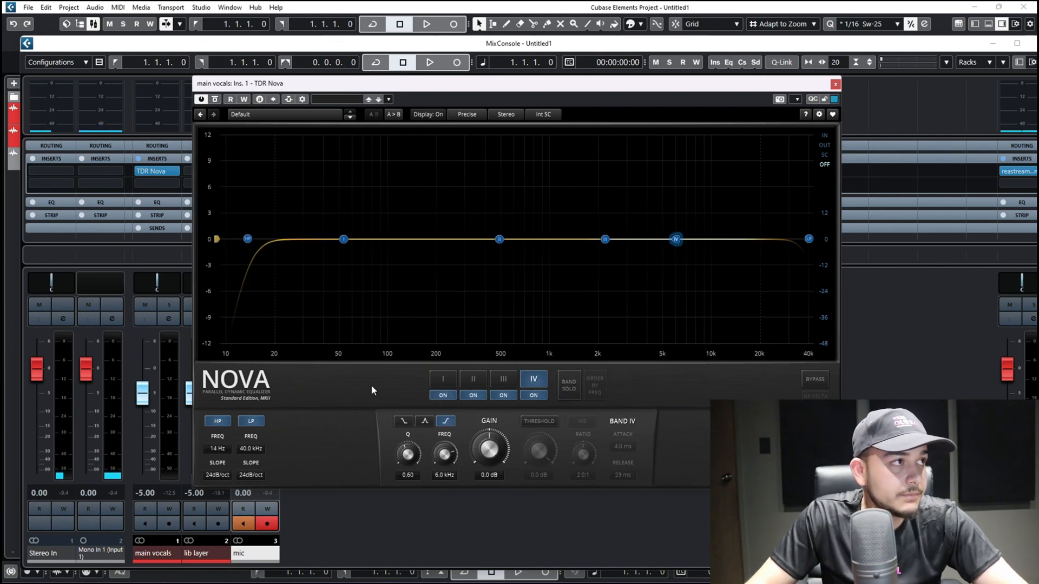
Step: Turn off the high-pass and low-pass filters and shift the equalizer window so its bypass control is fully accessible
click(214, 422)
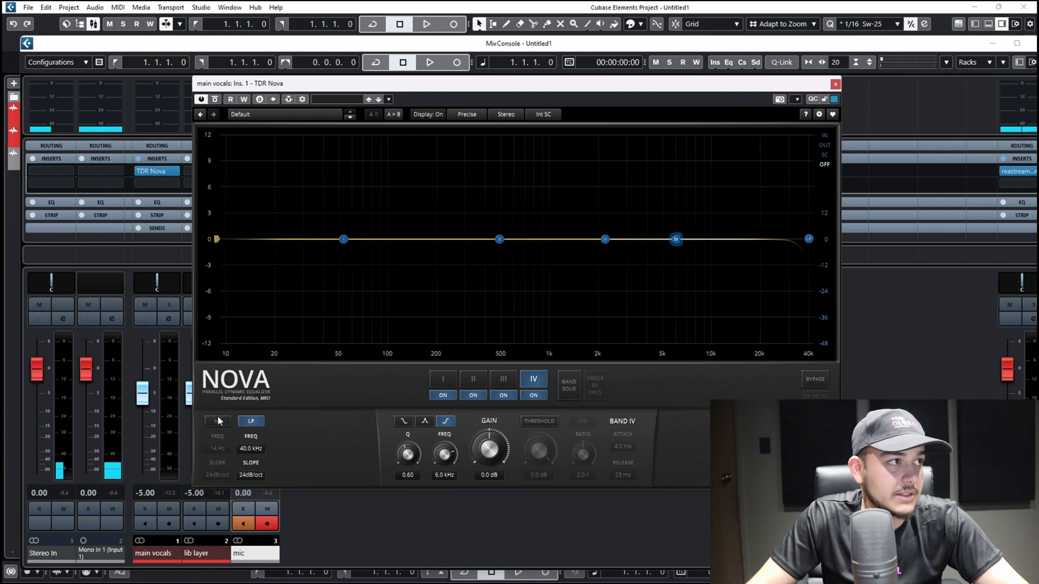
click(257, 422)
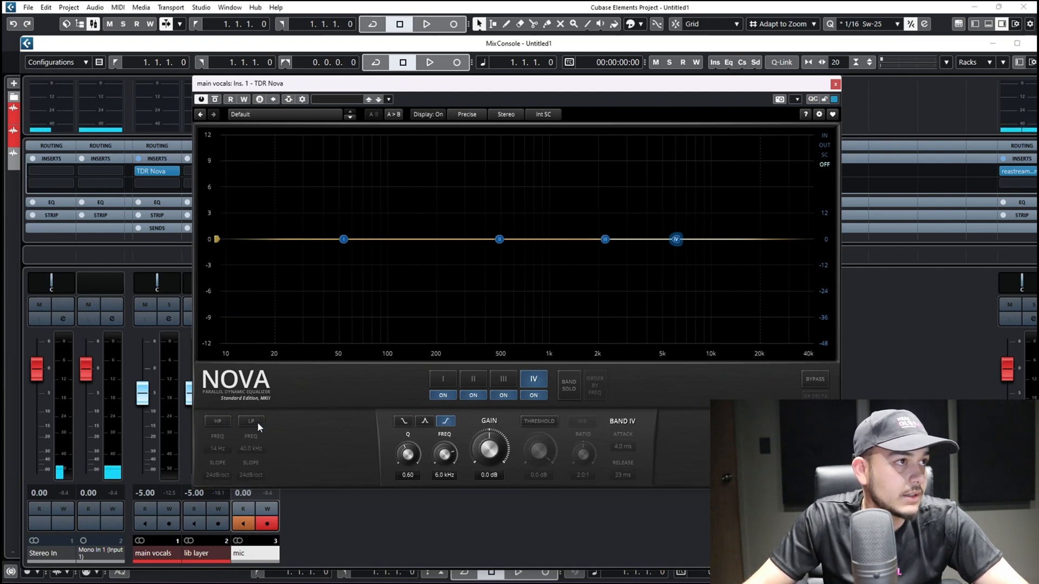
drag(709, 85, 636, 88)
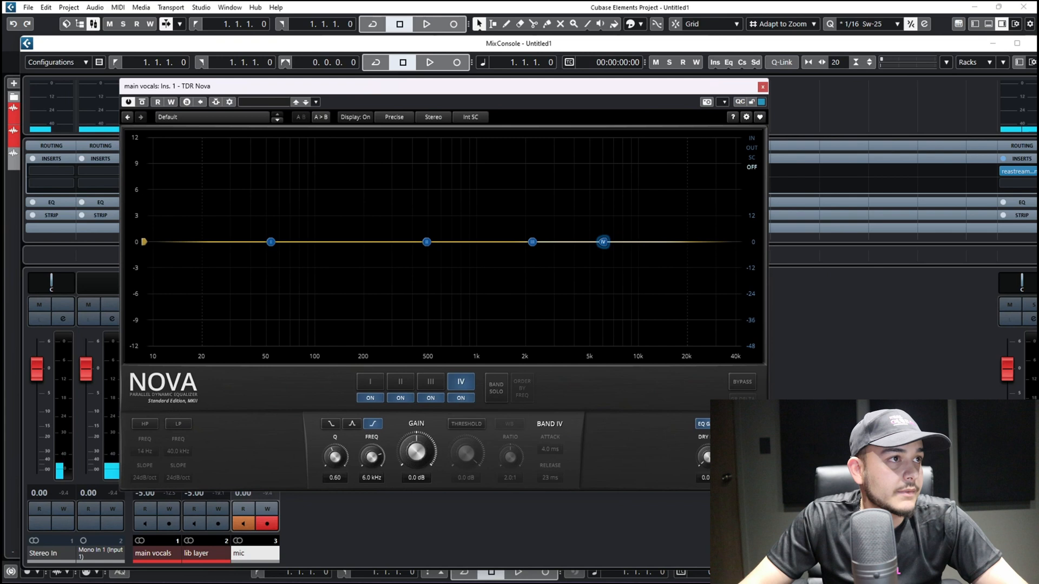
Step: Toggle the equalizer's own bypass on and off repeatedly to compare processed and unprocessed sound, leaving bypass off
click(744, 384)
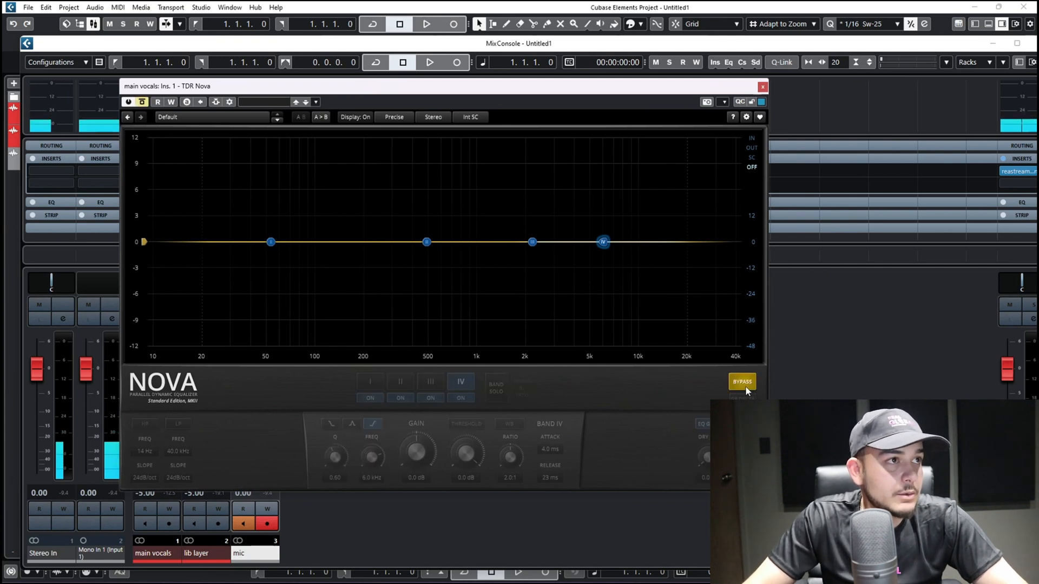
click(745, 384)
click(742, 383)
click(741, 384)
click(742, 384)
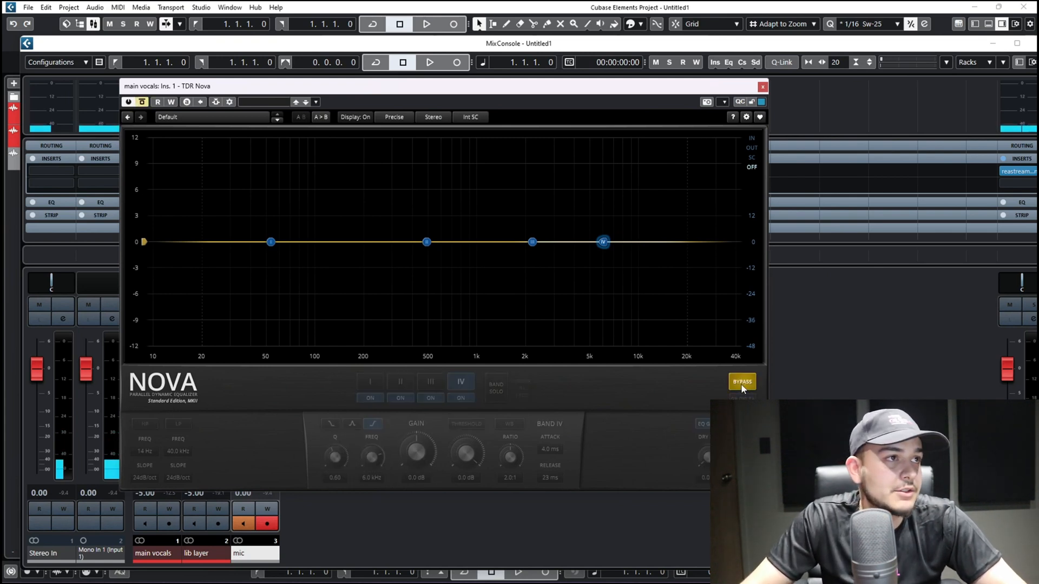
click(742, 384)
click(742, 384)
click(741, 385)
click(740, 385)
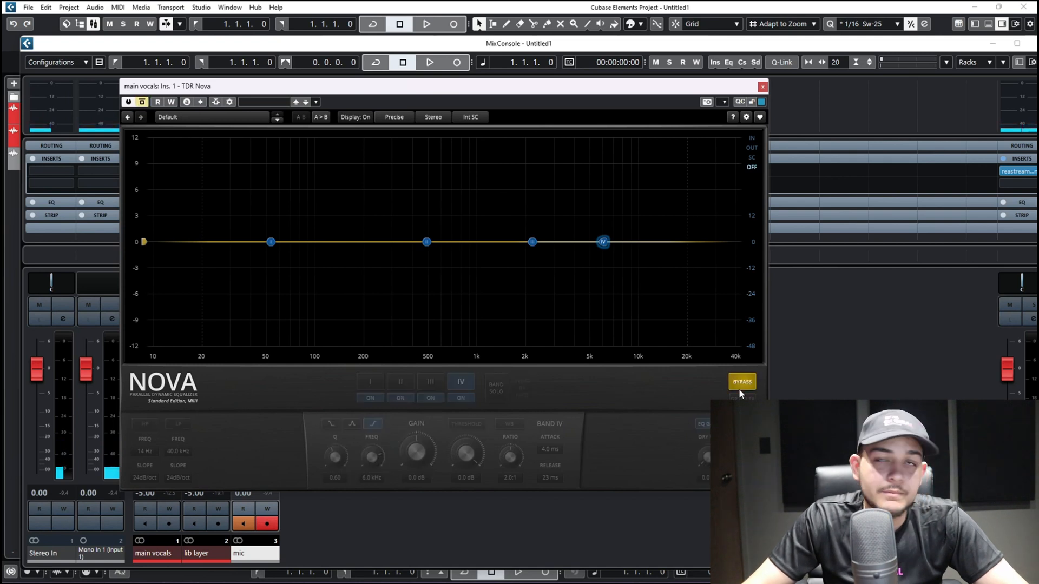
click(739, 385)
click(740, 381)
click(741, 382)
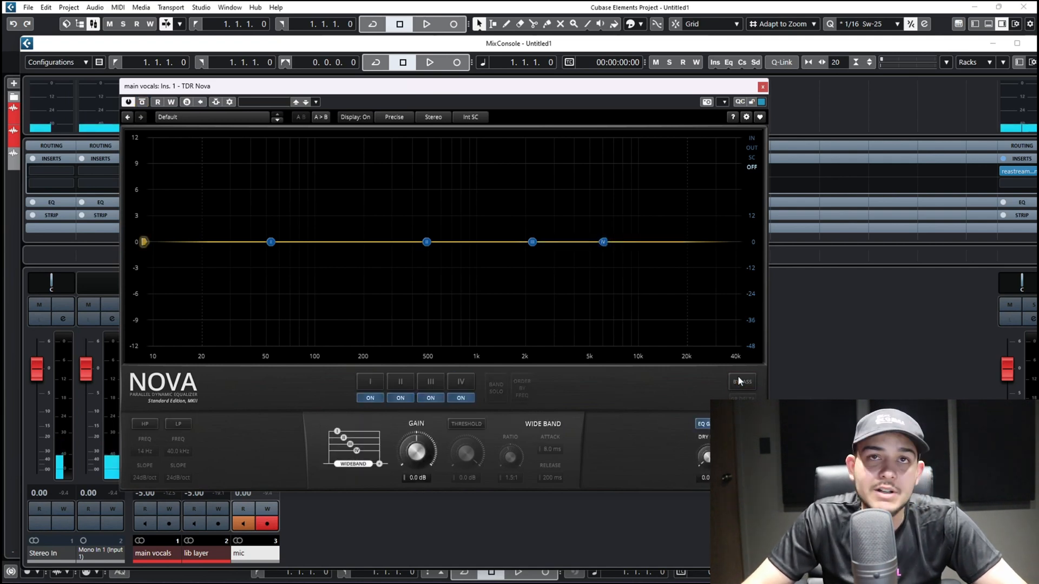
click(742, 382)
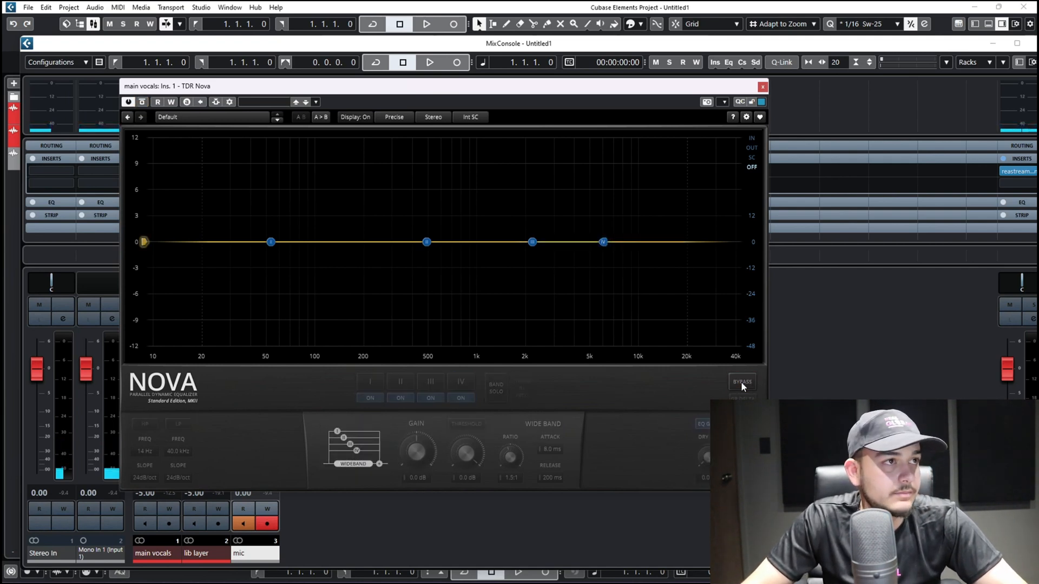
click(742, 382)
click(741, 382)
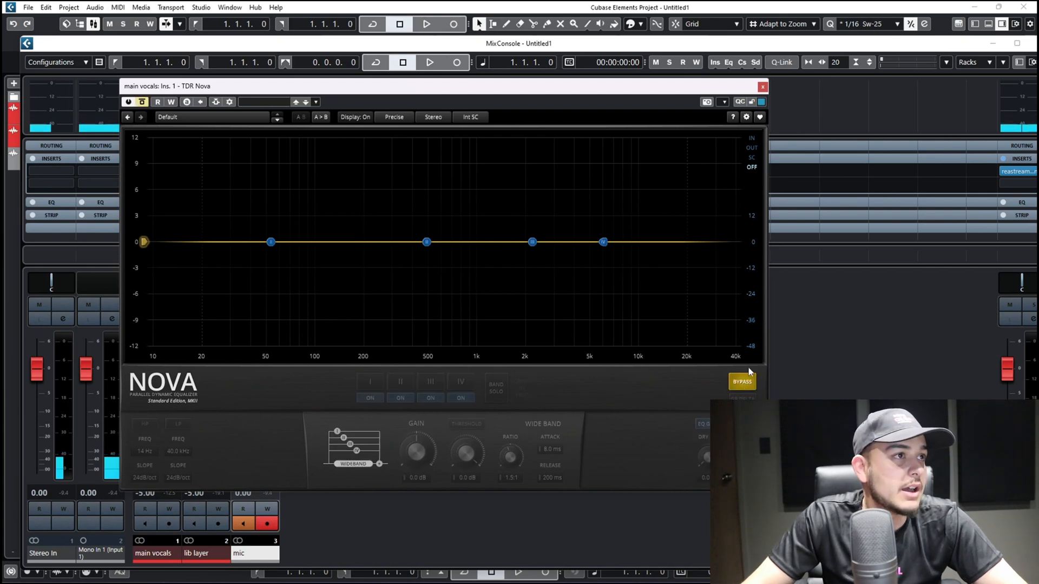
click(742, 382)
Step: Move the equalizer window off the main vocals channel and toggle the TDR Nova insert's bypass repeatedly, leaving the insert active
drag(541, 88, 818, 307)
mouse_move(145, 175)
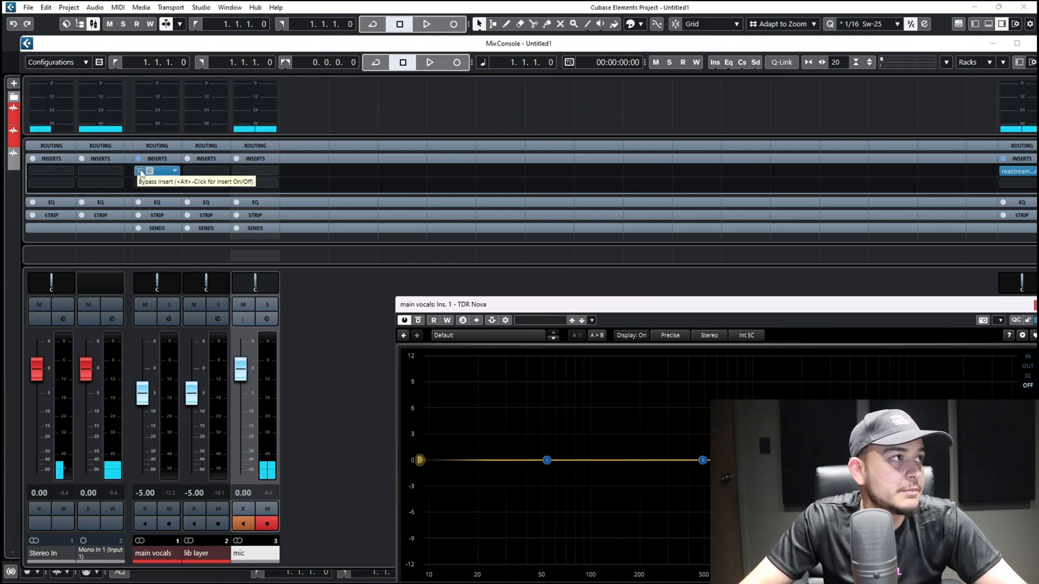
click(140, 172)
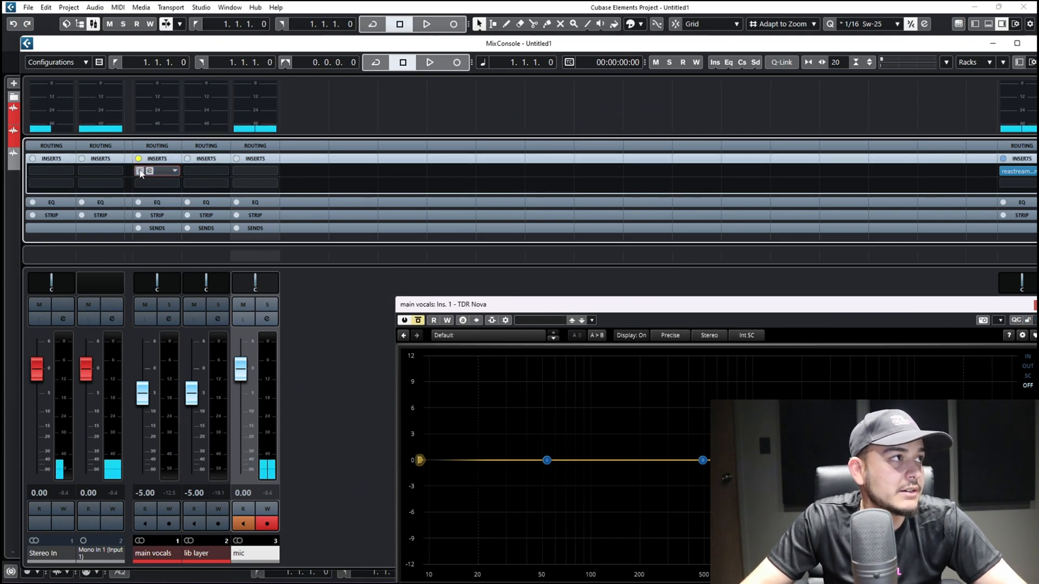
click(140, 173)
double_click(140, 173)
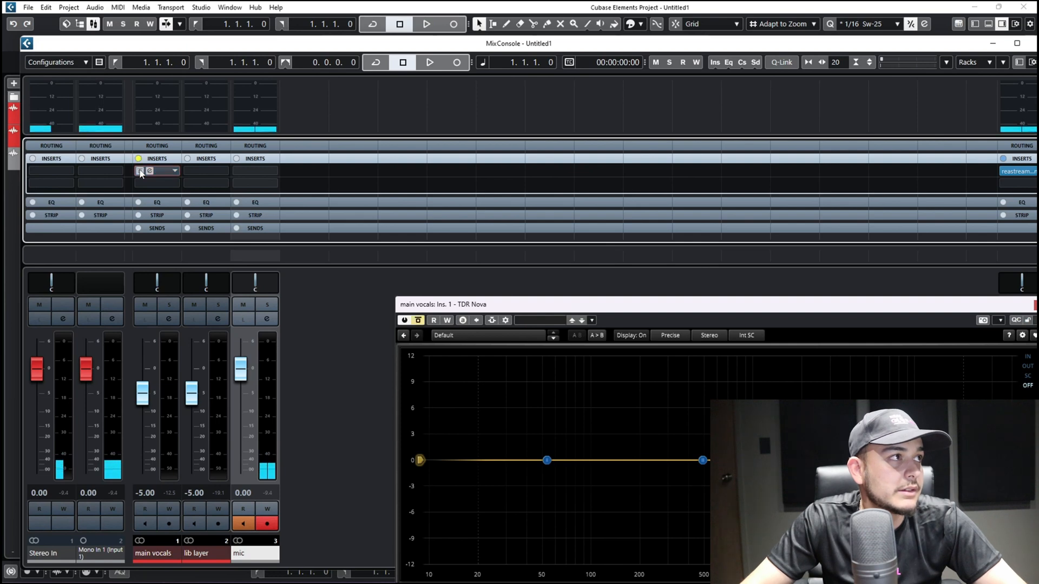
click(139, 173)
click(138, 174)
click(137, 172)
click(137, 172)
click(137, 171)
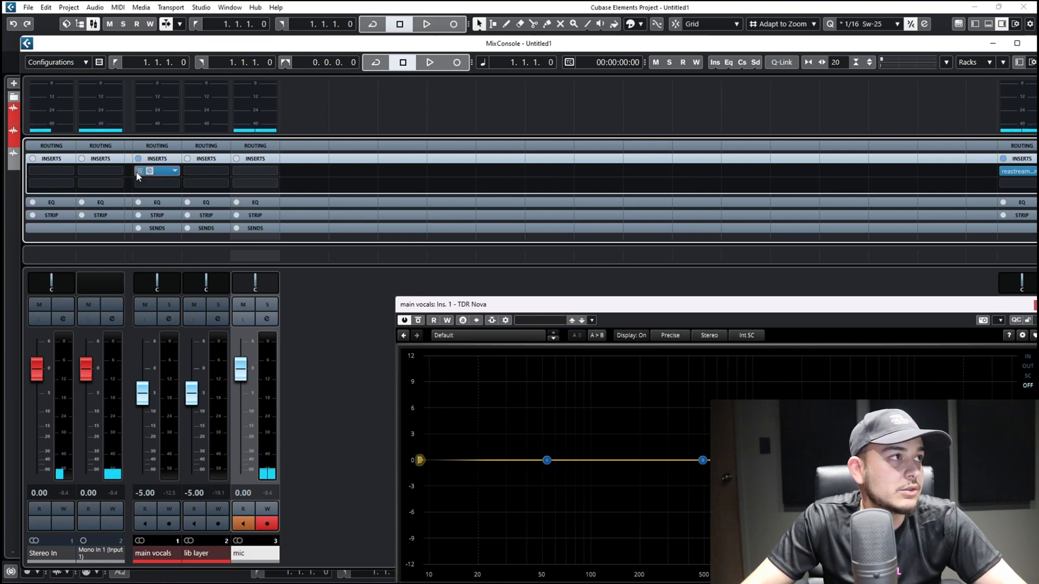
Step: Bring the equalizer window back into full view, enable the high-pass filter and sweep its frequency between 10 and 134 Hz, ending at 22 Hz
drag(535, 302, 309, 53)
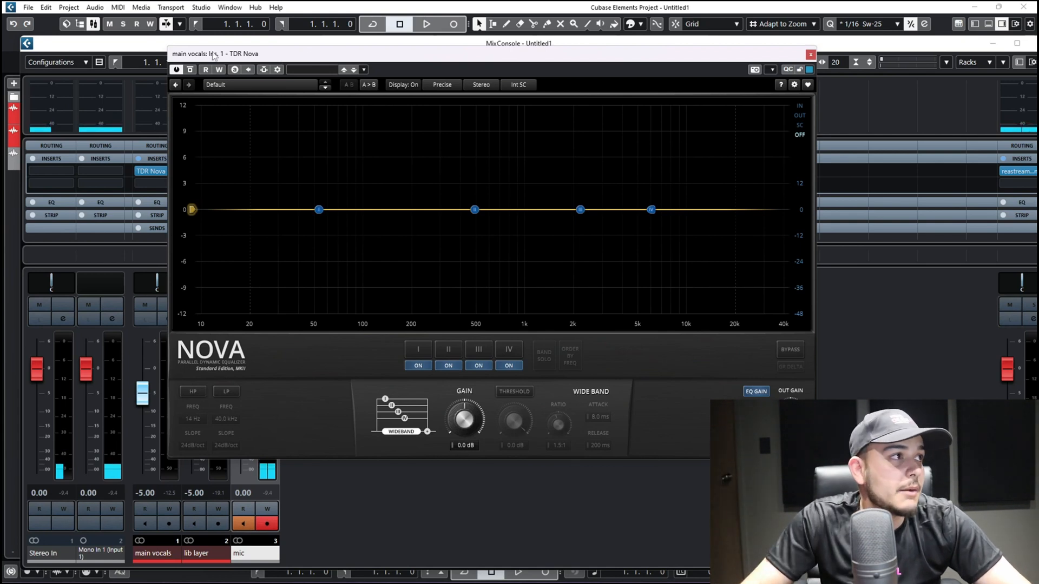
click(192, 391)
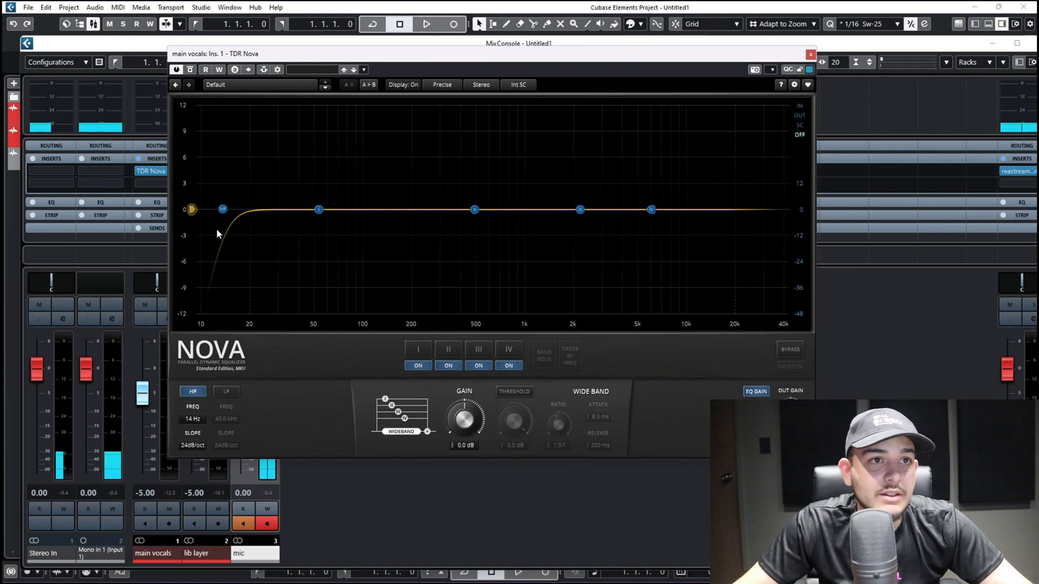
drag(225, 211, 386, 220)
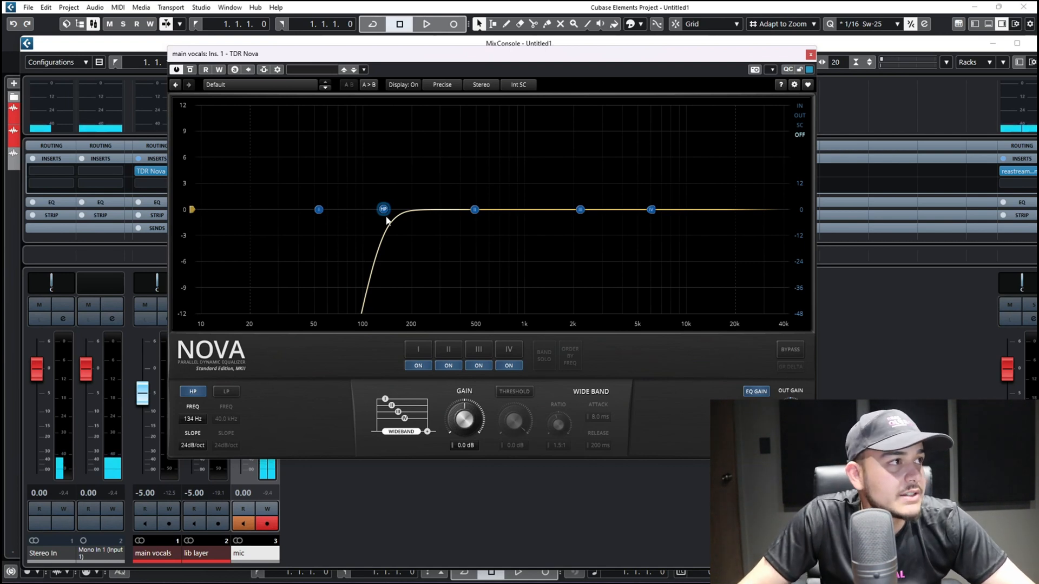
drag(386, 221, 272, 239)
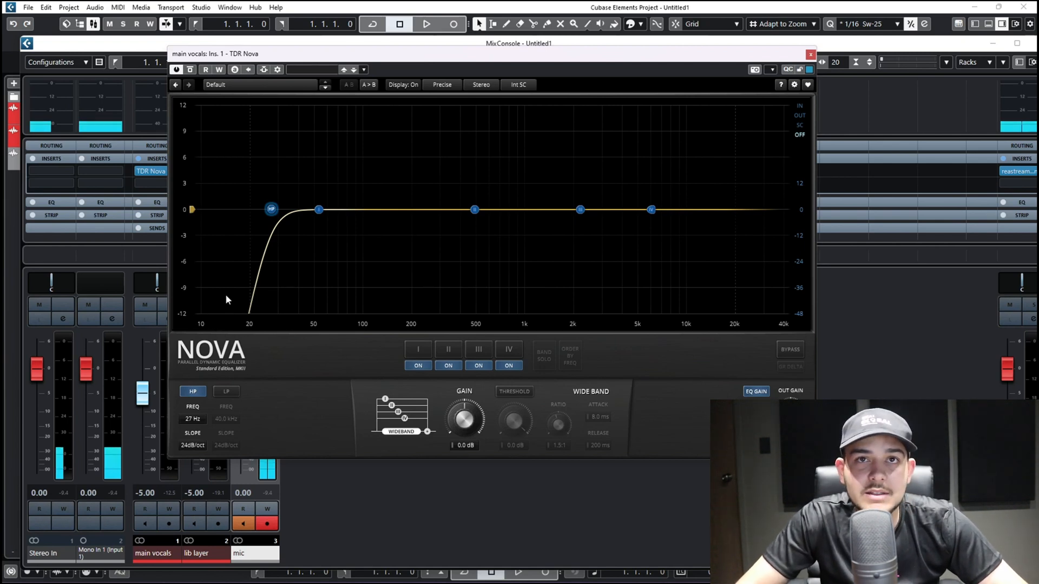
drag(272, 225, 186, 216)
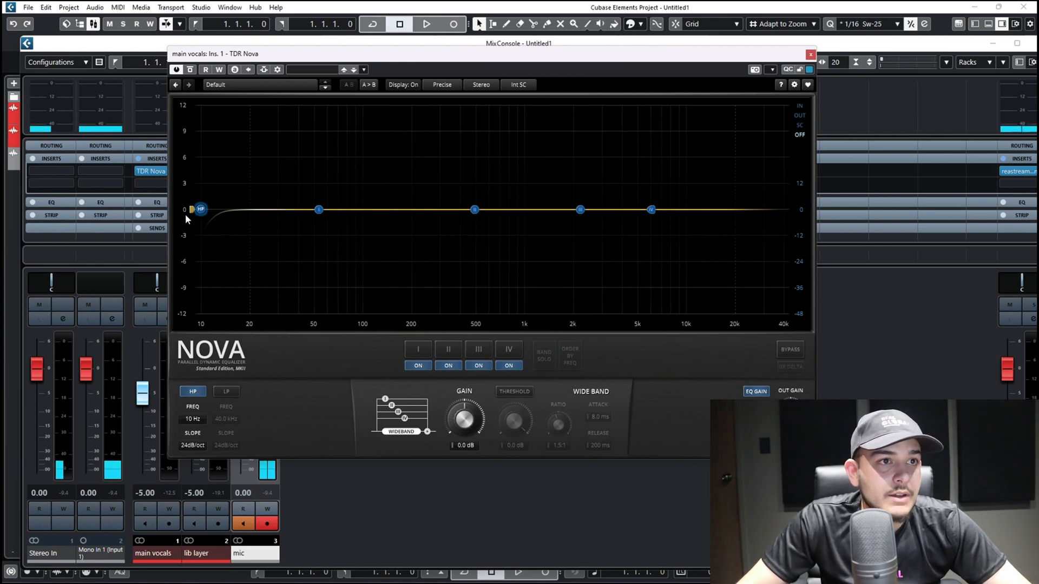
drag(210, 218, 316, 222)
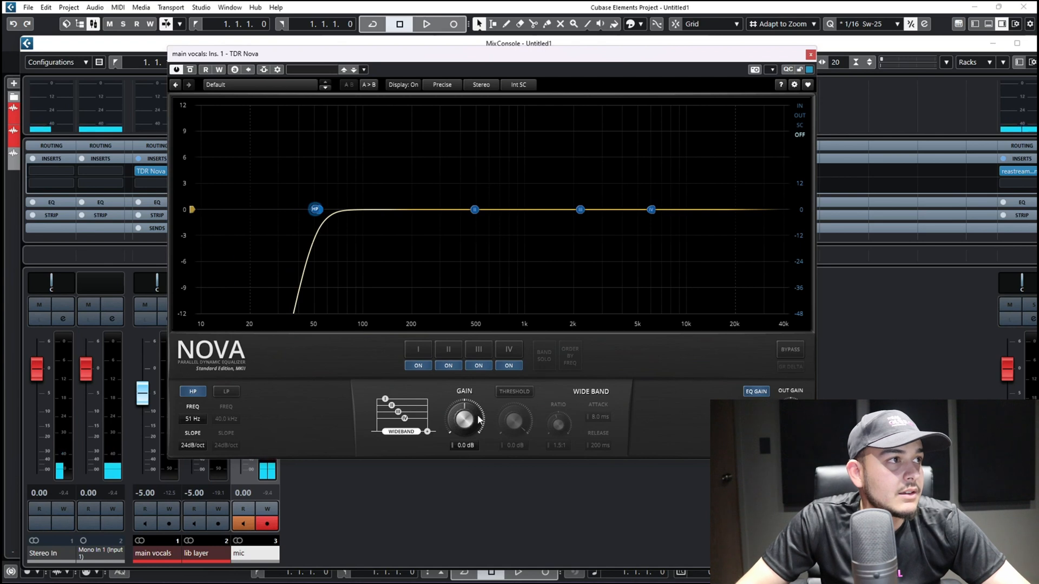
mouse_move(476, 417)
mouse_down()
mouse_move(477, 398)
mouse_move(477, 417)
mouse_up()
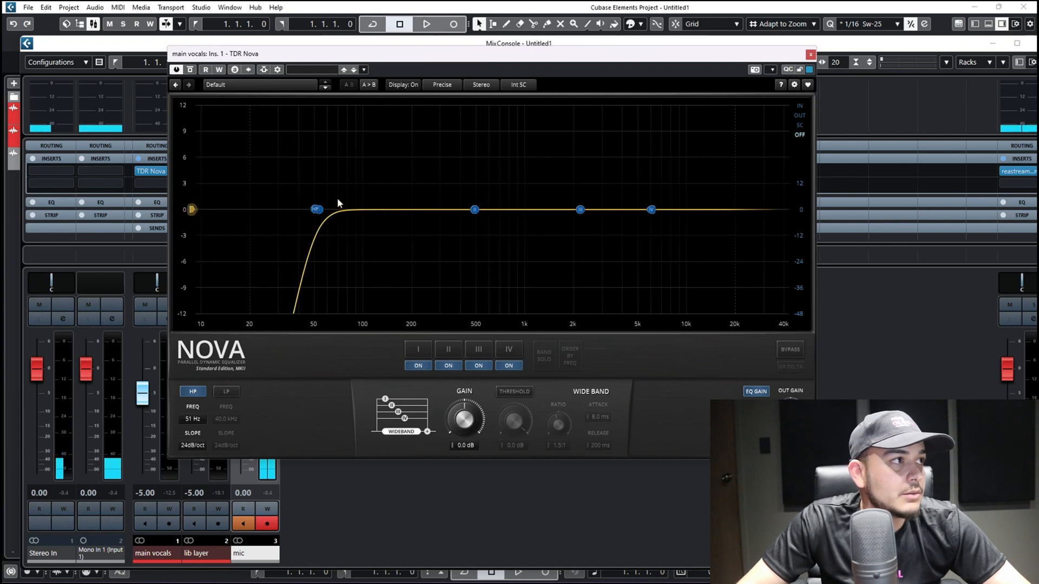
drag(323, 215, 252, 255)
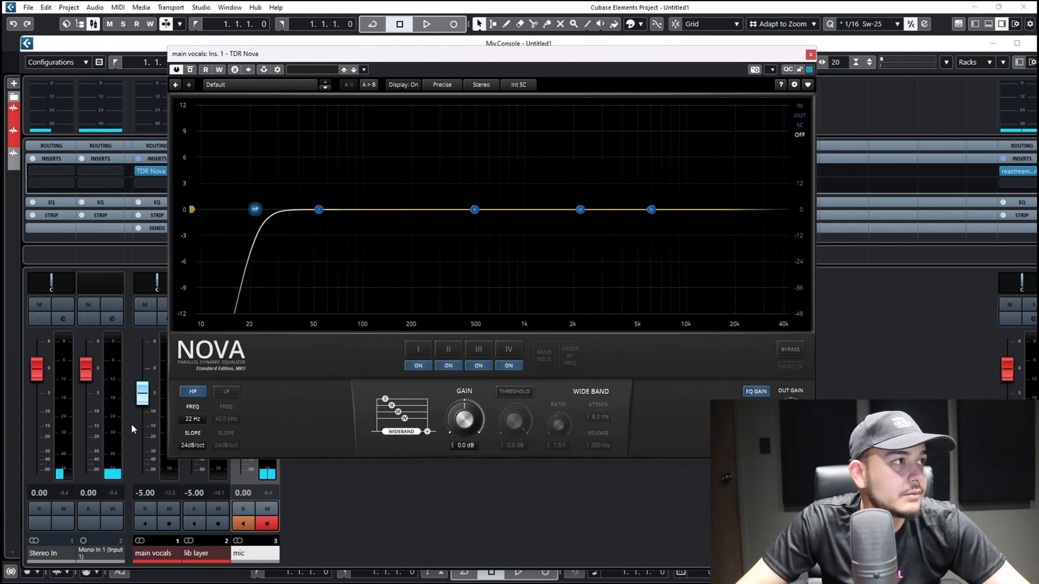
Step: Shift the high-pass to 67 Hz together with band I to 165 Hz, and compare high-pass slopes of 6 and 24 dB/oct, ending on 24 dB/oct
click(272, 211)
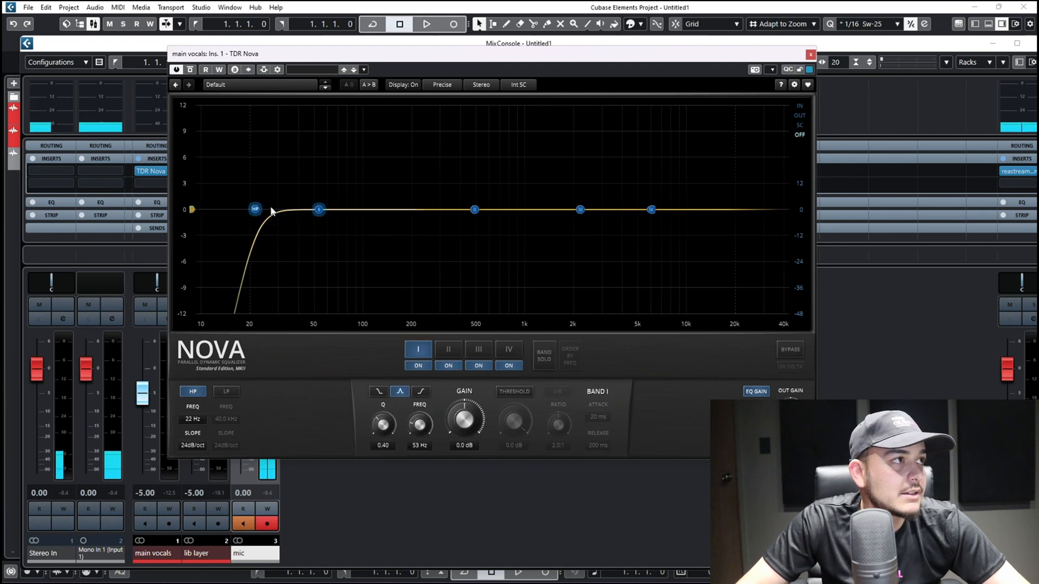
drag(287, 211, 398, 211)
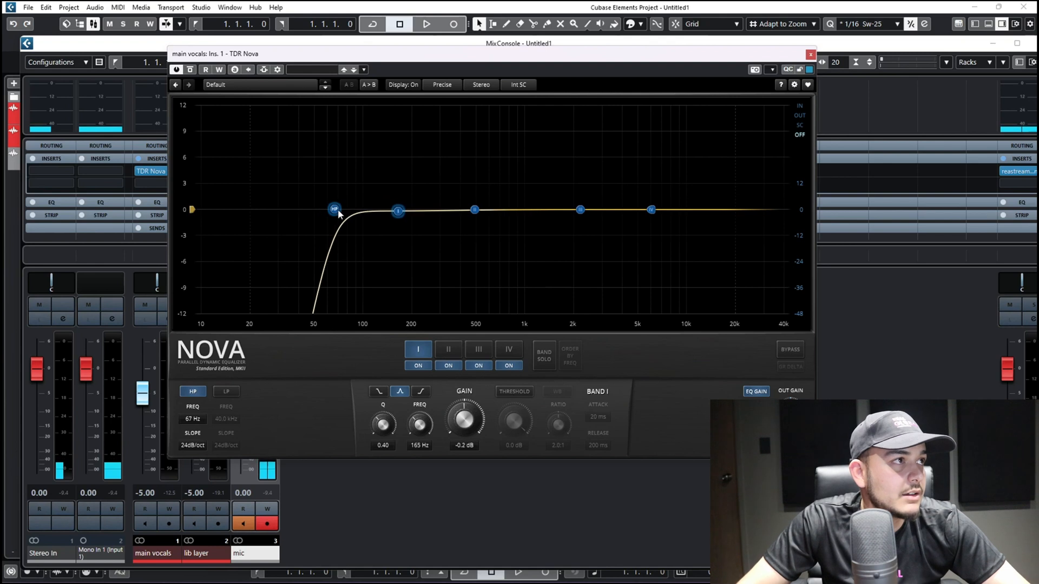
drag(194, 446, 202, 320)
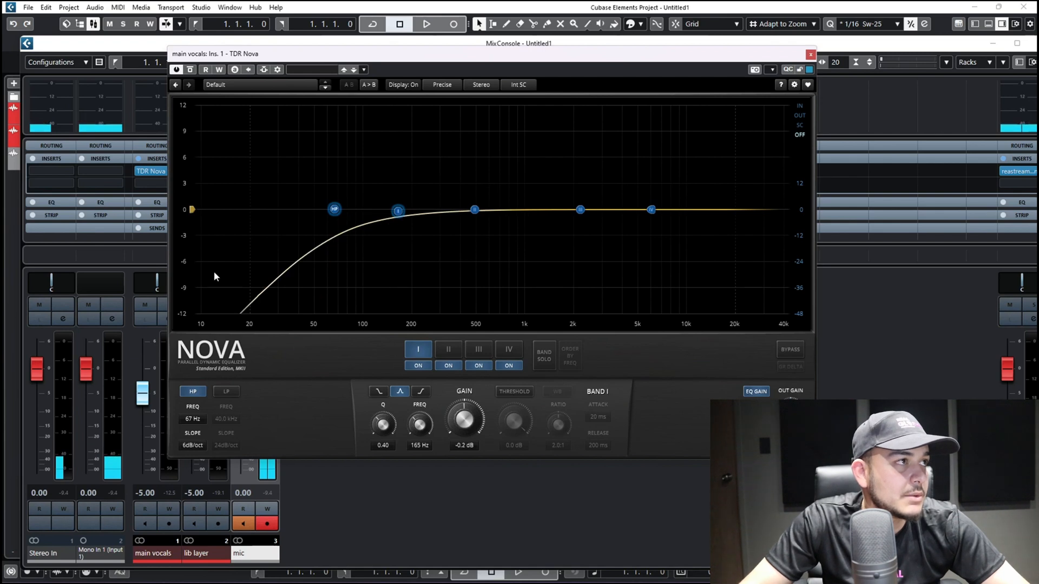
mouse_move(214, 276)
mouse_down()
mouse_move(200, 486)
mouse_move(216, 273)
mouse_up()
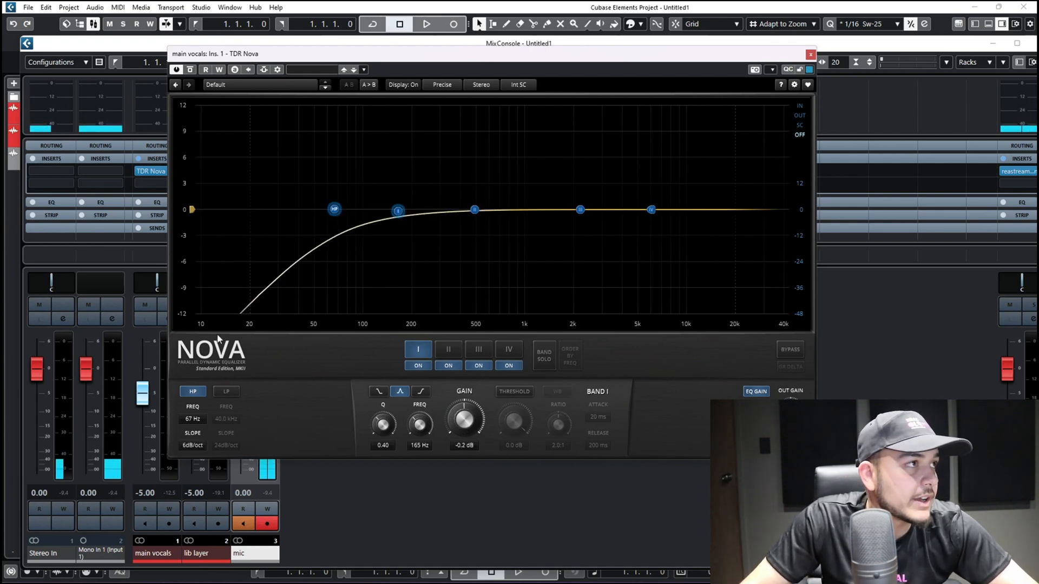
drag(205, 404, 197, 451)
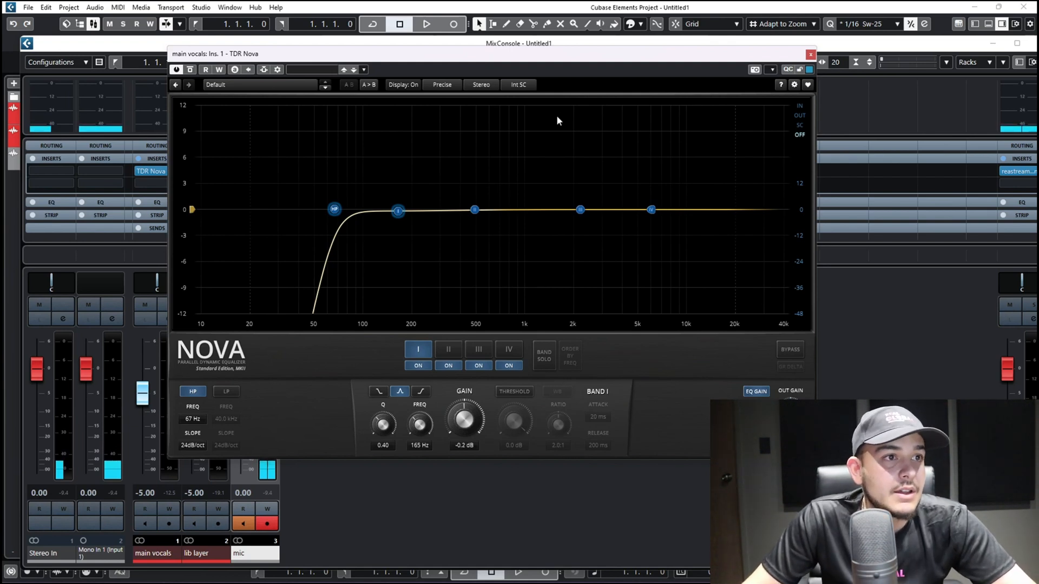
Step: Sweep the high-pass and band I nodes together down to about 13 and 33 Hz, and up to 90 and 222 Hz
drag(333, 209, 222, 210)
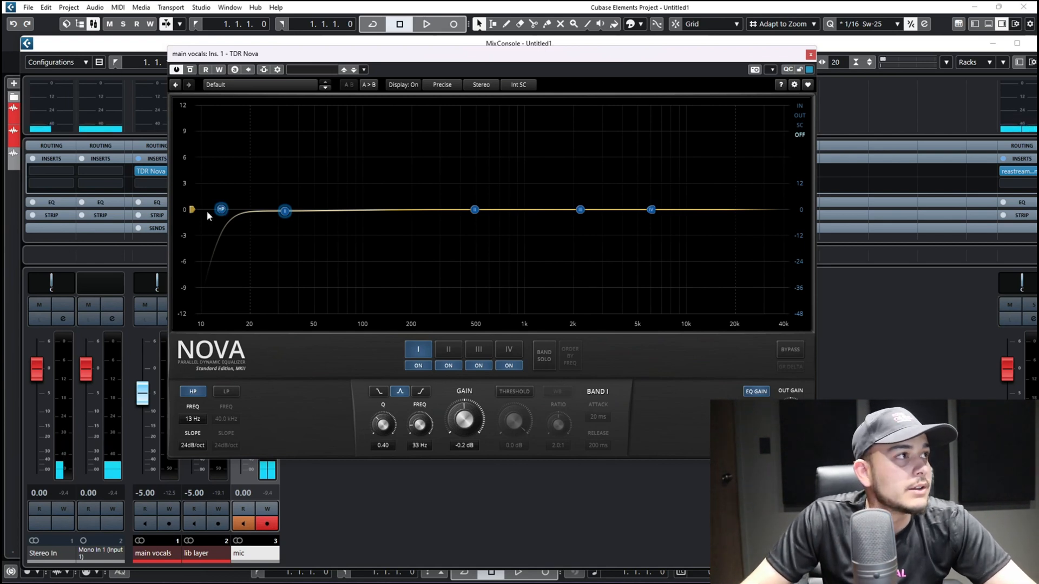
drag(280, 217, 293, 216)
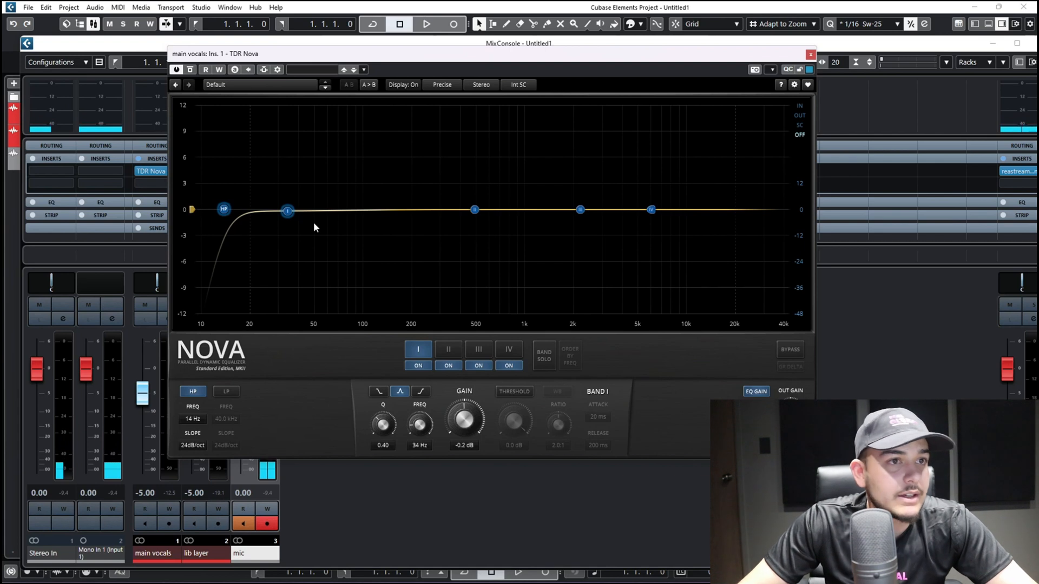
drag(288, 216, 421, 214)
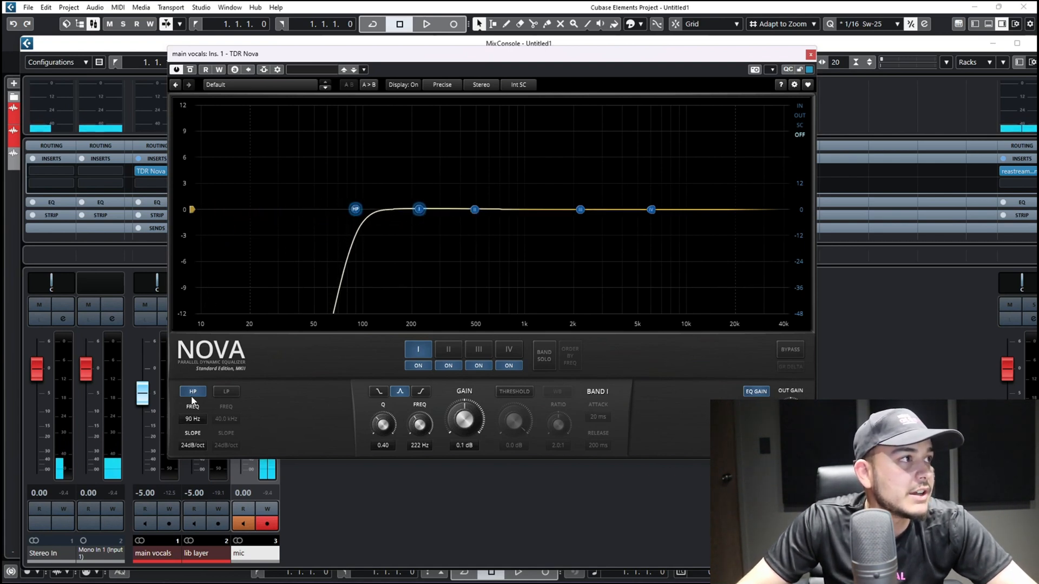
Step: Move the high-pass and band I nodes separately, placing band I at 342 Hz with -0.1 dB gain and the high-pass at 62 Hz, finally 22 Hz
click(416, 350)
drag(354, 208, 329, 210)
click(417, 210)
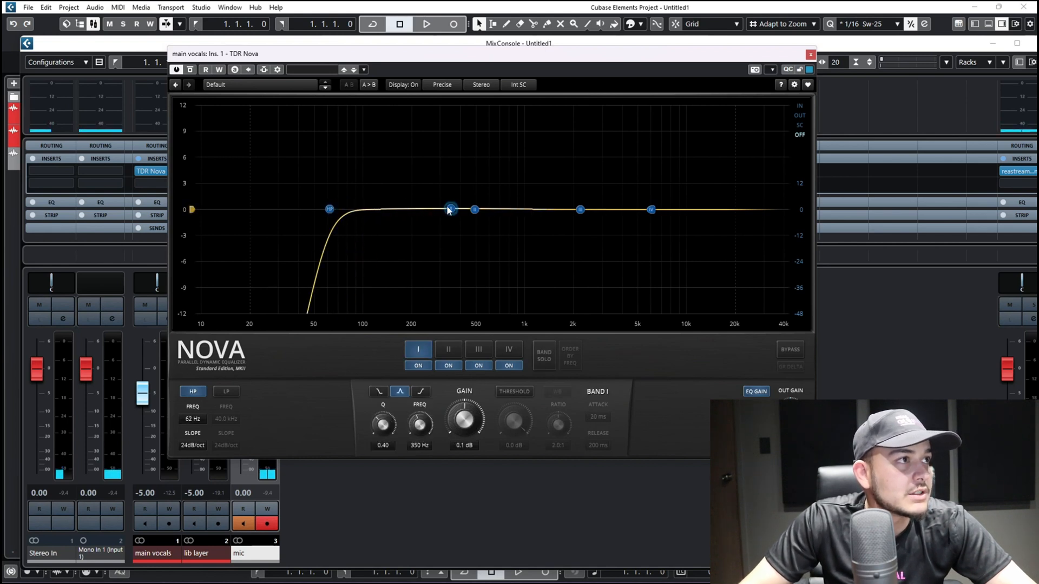
drag(412, 210, 445, 208)
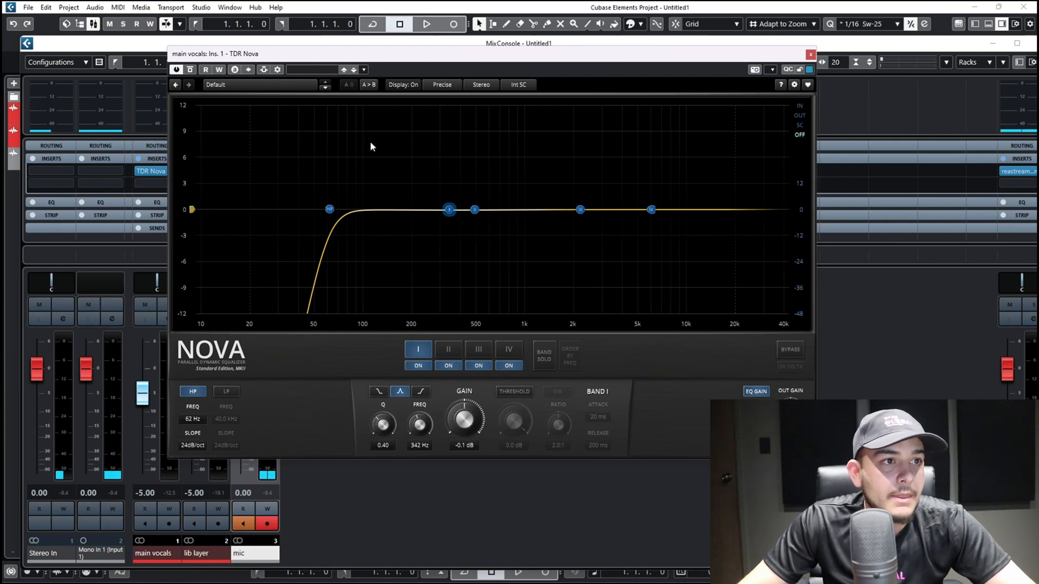
drag(330, 209, 252, 208)
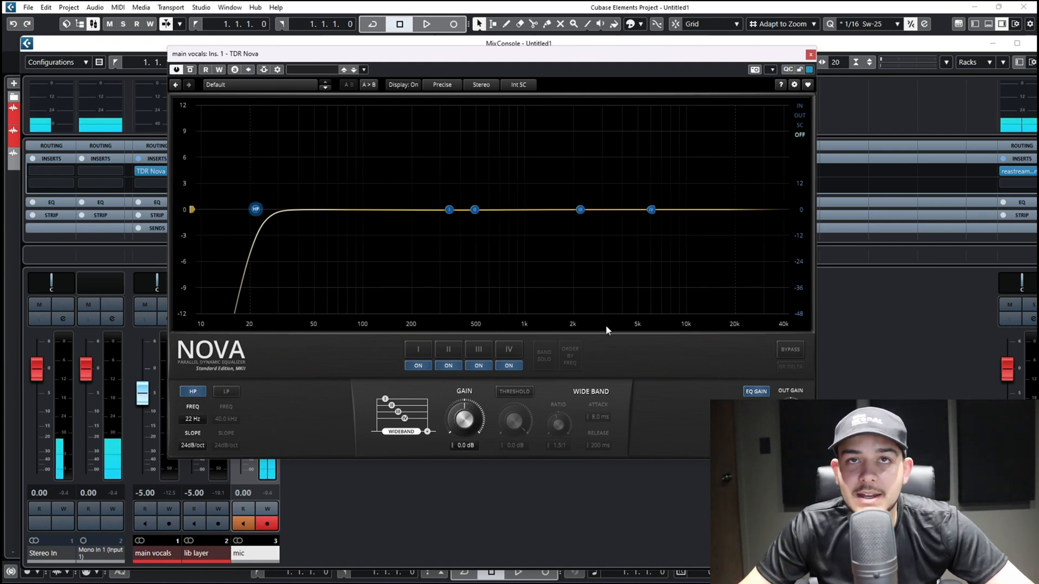
Step: Narrow band I to a Q of 6.00, boost its gain to 18.0 dB, and bring the gain down to 0.2 dB
click(449, 210)
drag(386, 430, 386, 401)
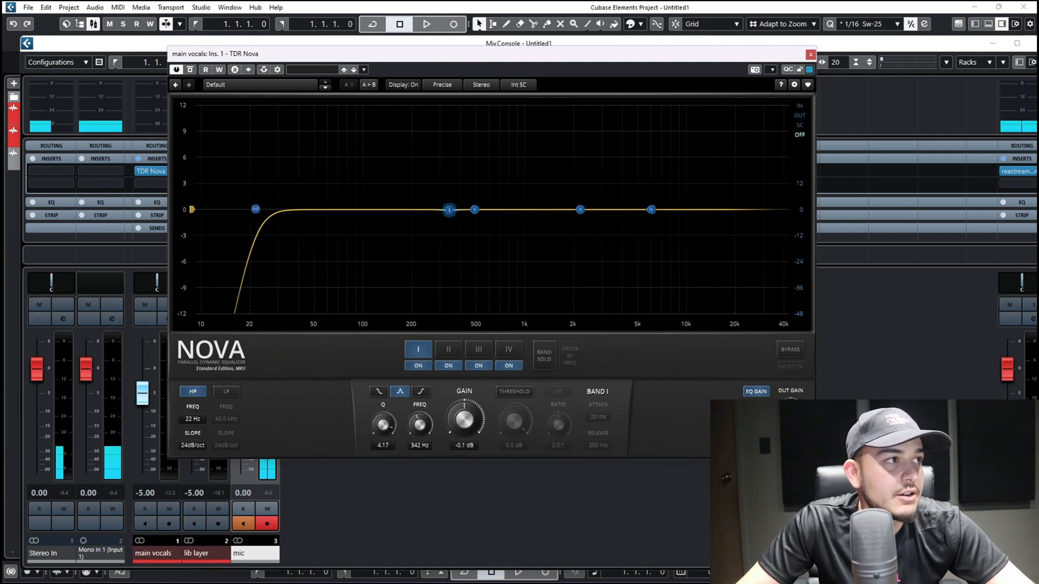
drag(465, 436, 465, 397)
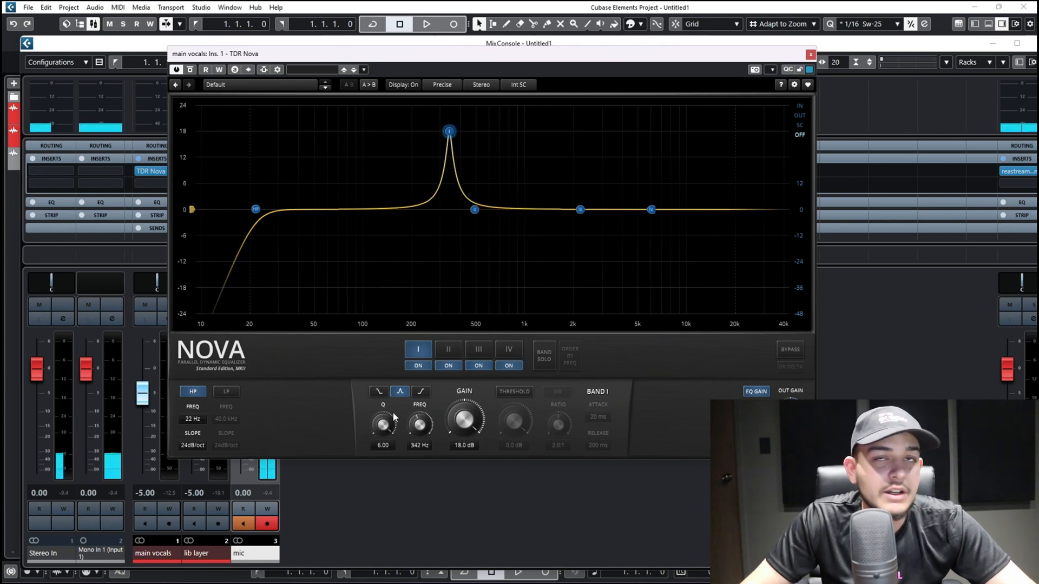
drag(465, 420, 483, 440)
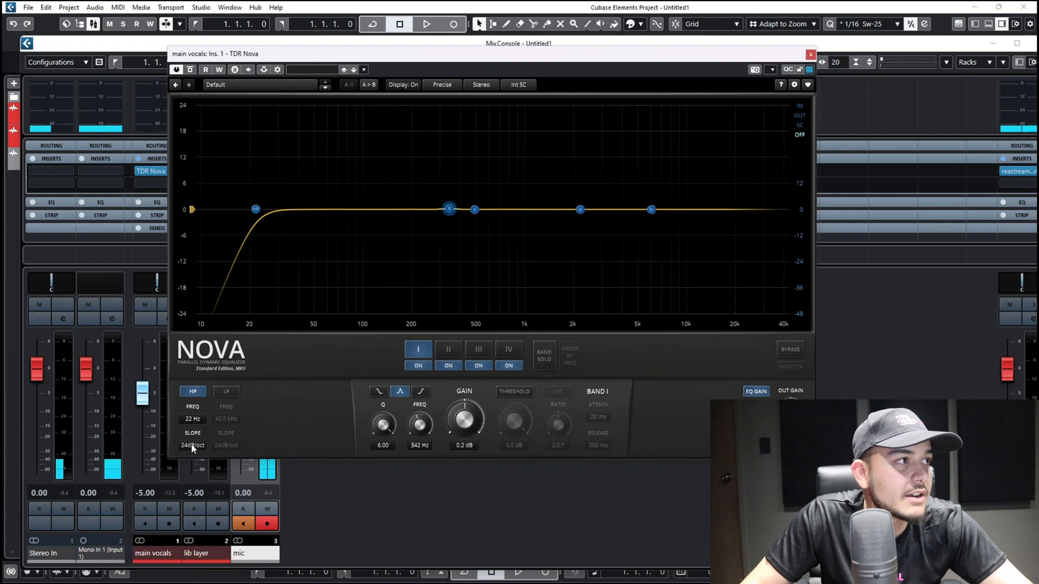
Step: Set the high-pass slope to 72 dB/oct and move band III to 3.9 kHz with 0.5 dB gain
drag(191, 445, 184, 515)
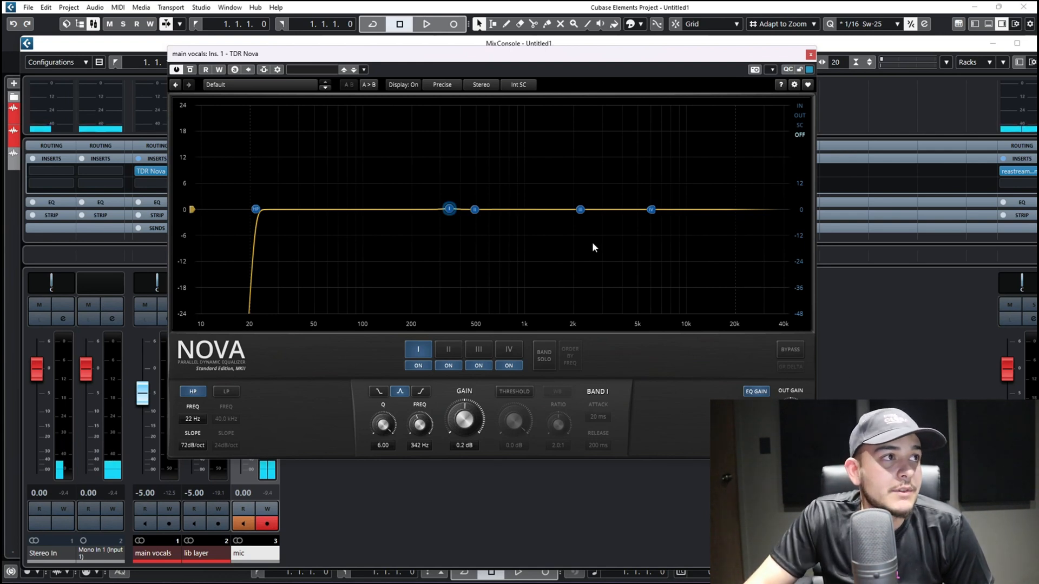
drag(581, 210, 593, 213)
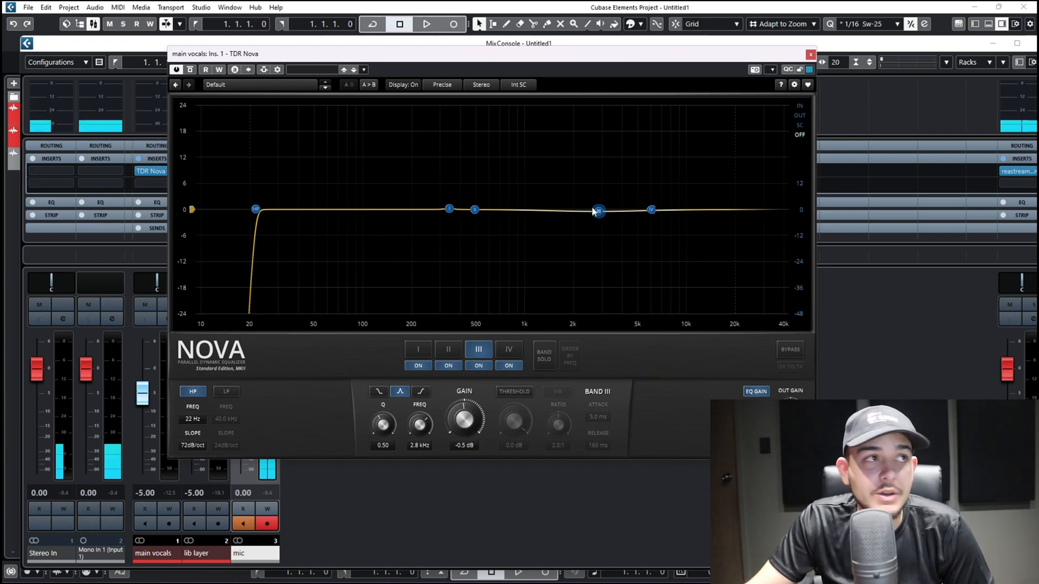
drag(593, 213, 594, 211)
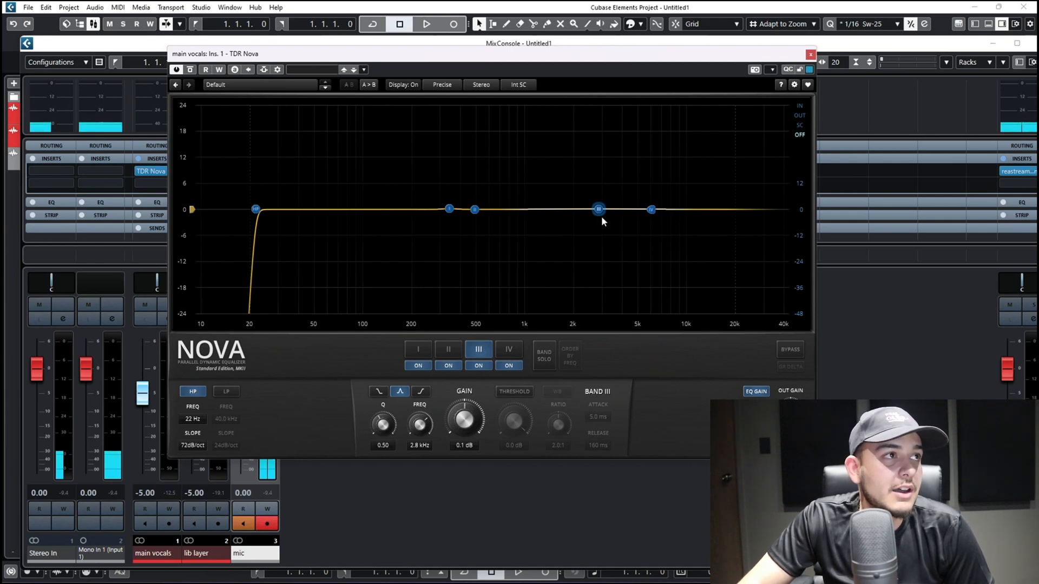
drag(601, 215, 625, 213)
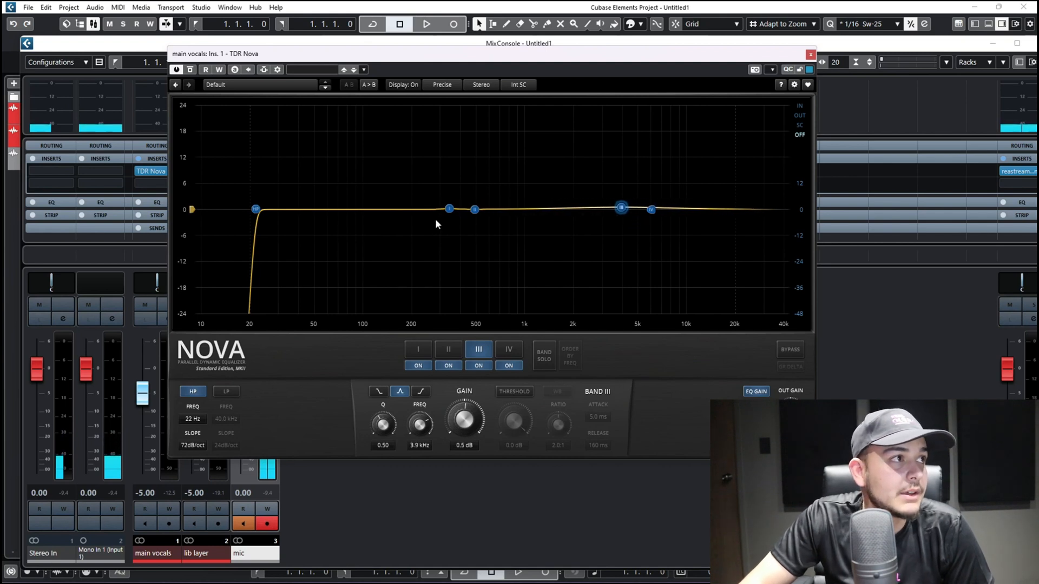
Step: Move band I to about 164 Hz at -0.6 dB and band IV to 18.4 kHz with 0.4 dB gain
drag(449, 209, 402, 215)
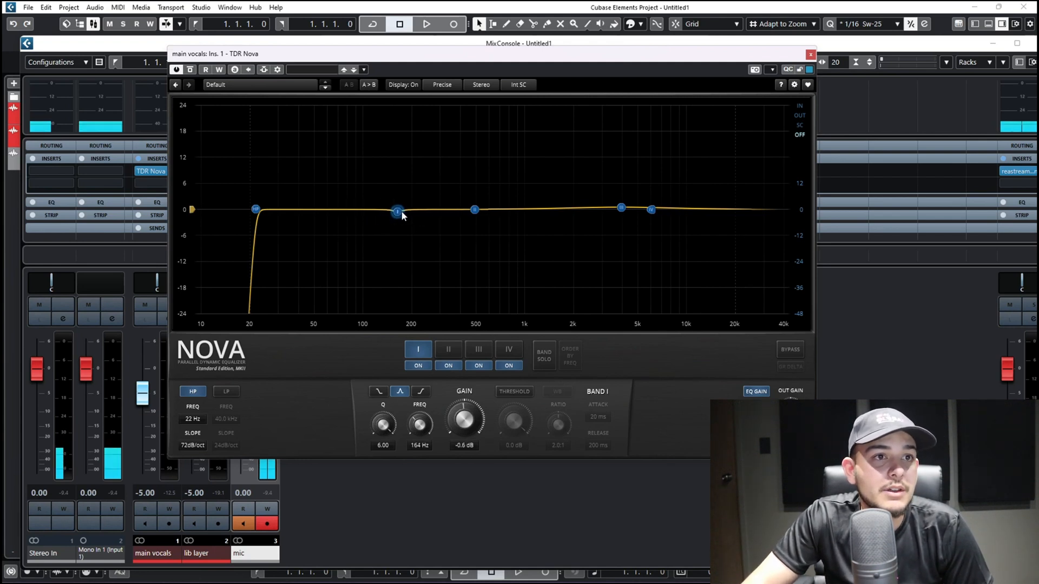
drag(652, 211, 702, 204)
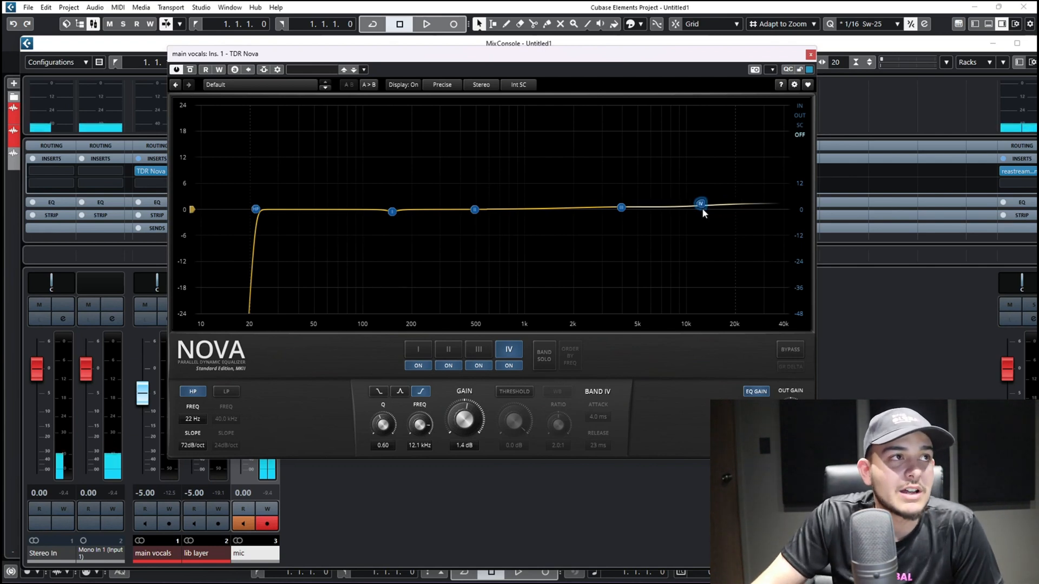
drag(702, 210, 734, 198)
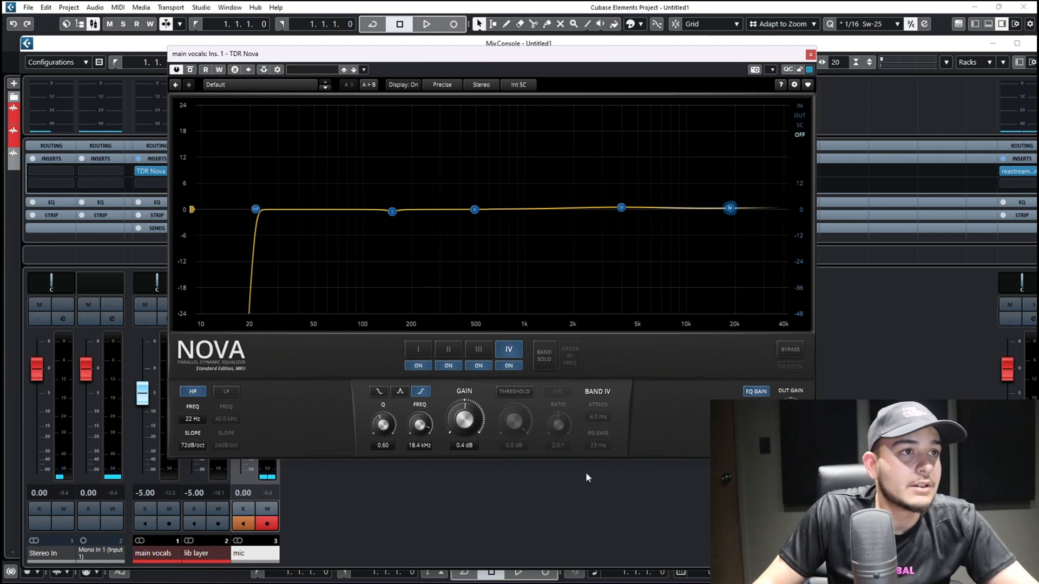
Step: Remove TDR Nova from the main vocals inserts, discarding its changes, and move the MixConsole off the project window
drag(639, 54, 623, 102)
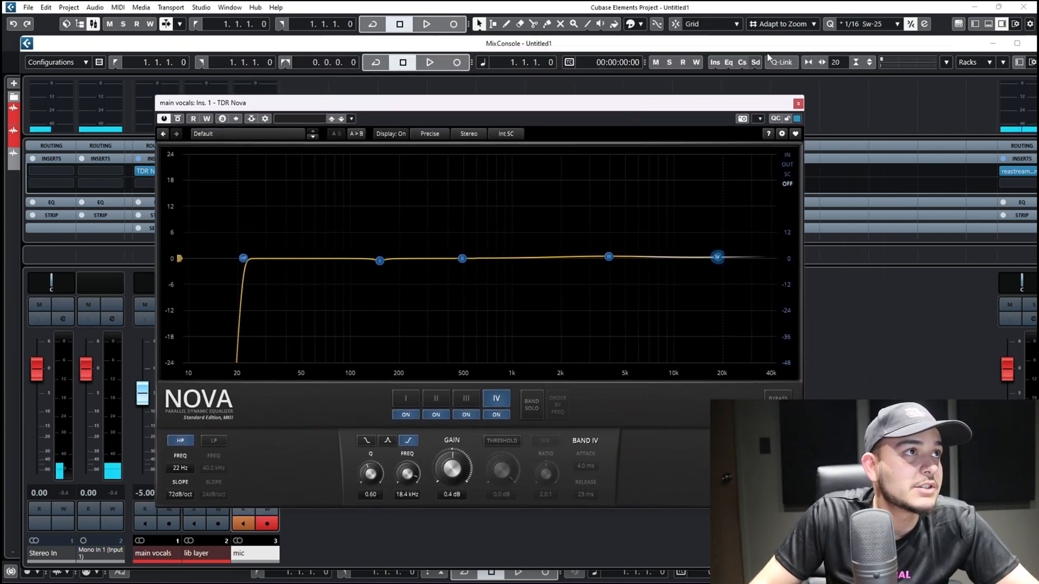
click(797, 103)
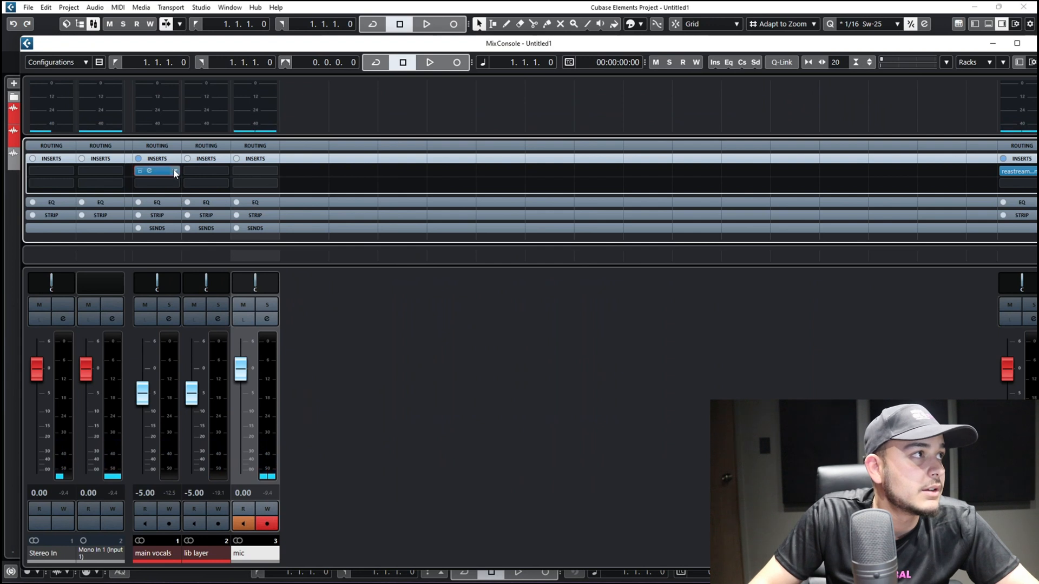
click(173, 170)
click(169, 194)
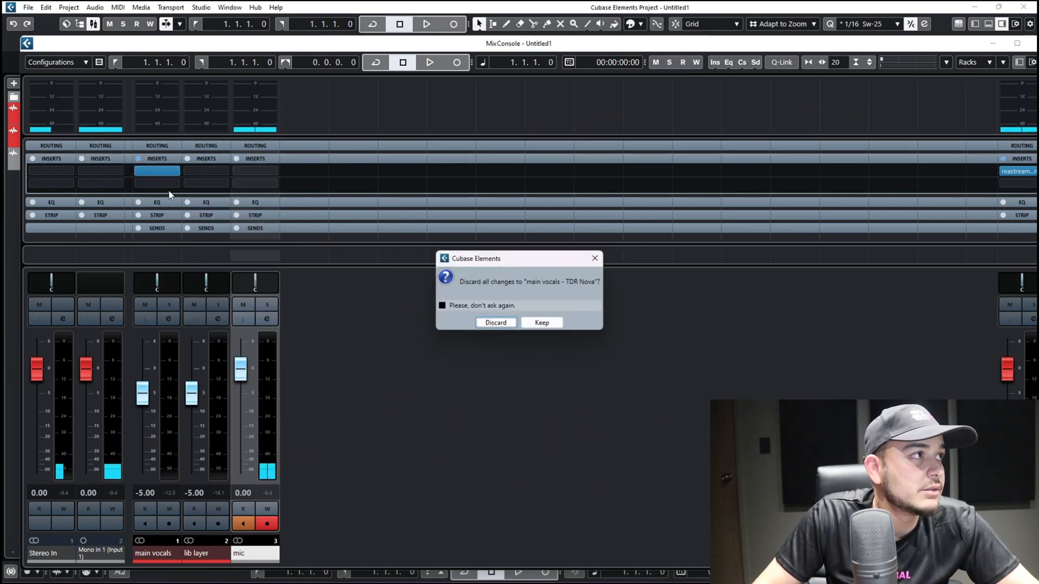
click(495, 323)
drag(517, 48, 1038, 81)
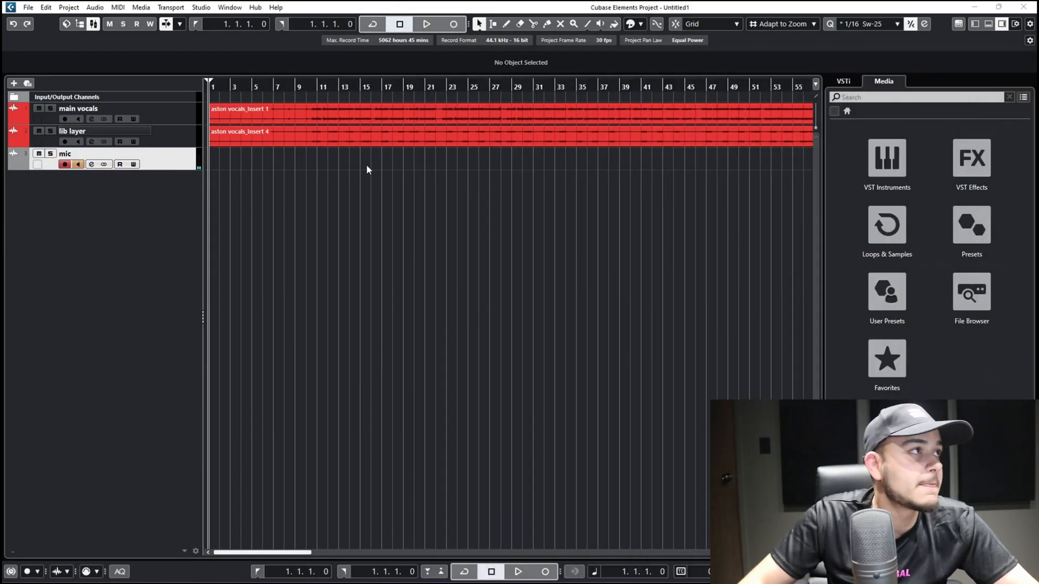
Step: Mute the lib layer track and activate a cycle range from about bar 7 to the clips' end near bar 86
drag(336, 81, 206, 84)
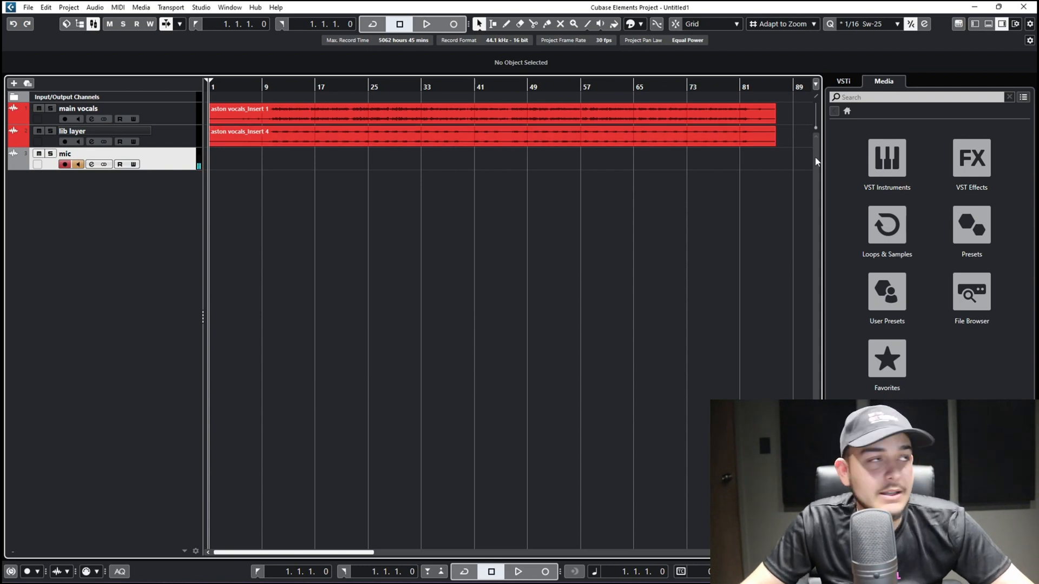
click(39, 131)
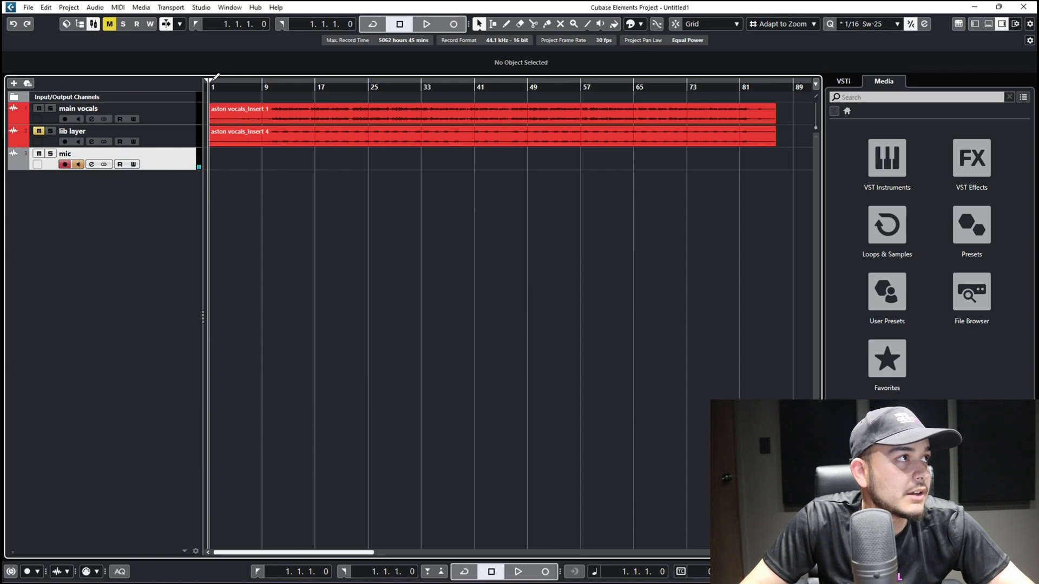
mouse_move(217, 76)
mouse_down()
mouse_move(324, 101)
mouse_move(777, 104)
mouse_up()
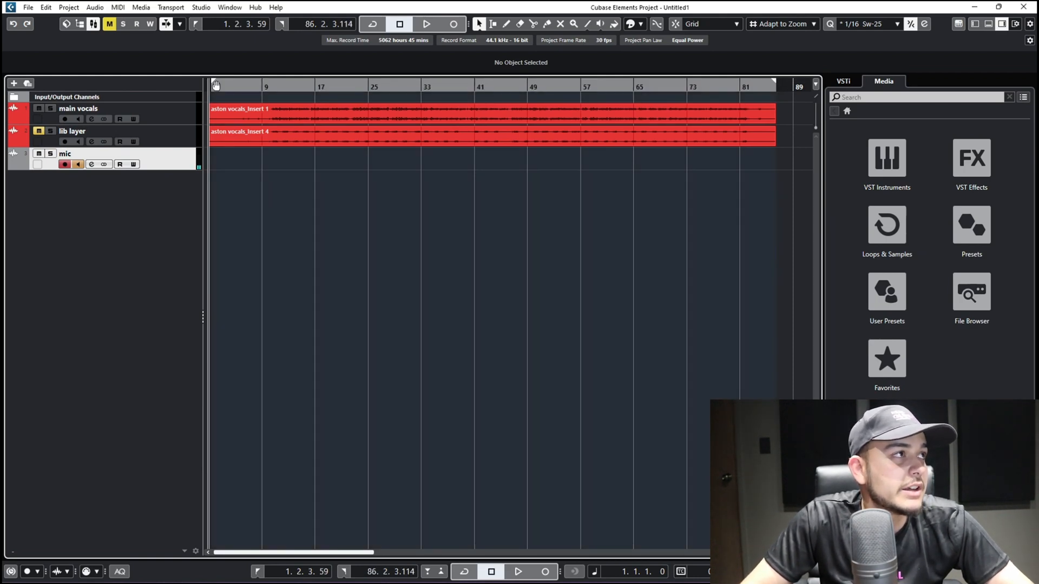
drag(215, 87, 252, 86)
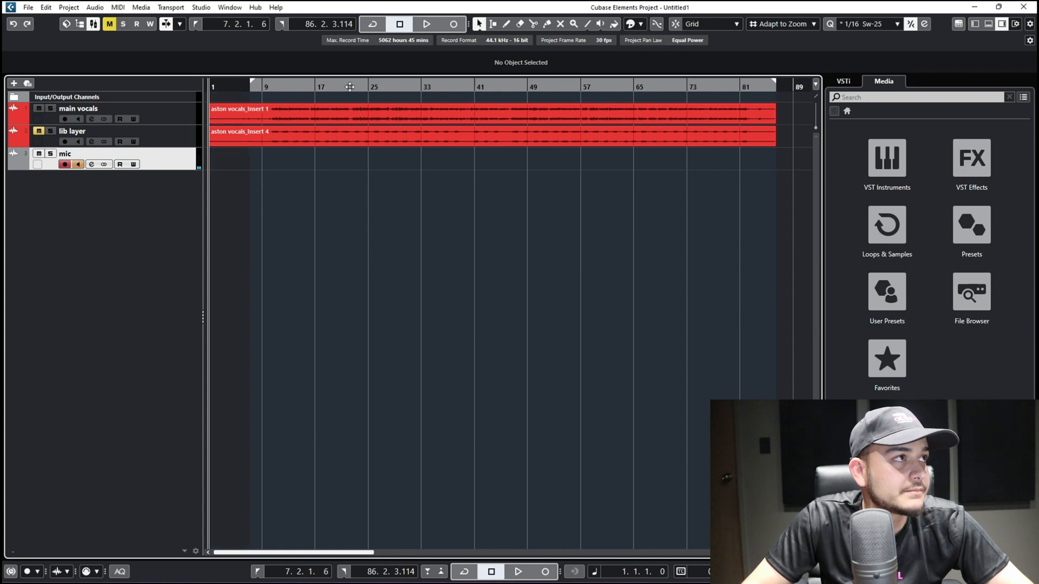
click(349, 84)
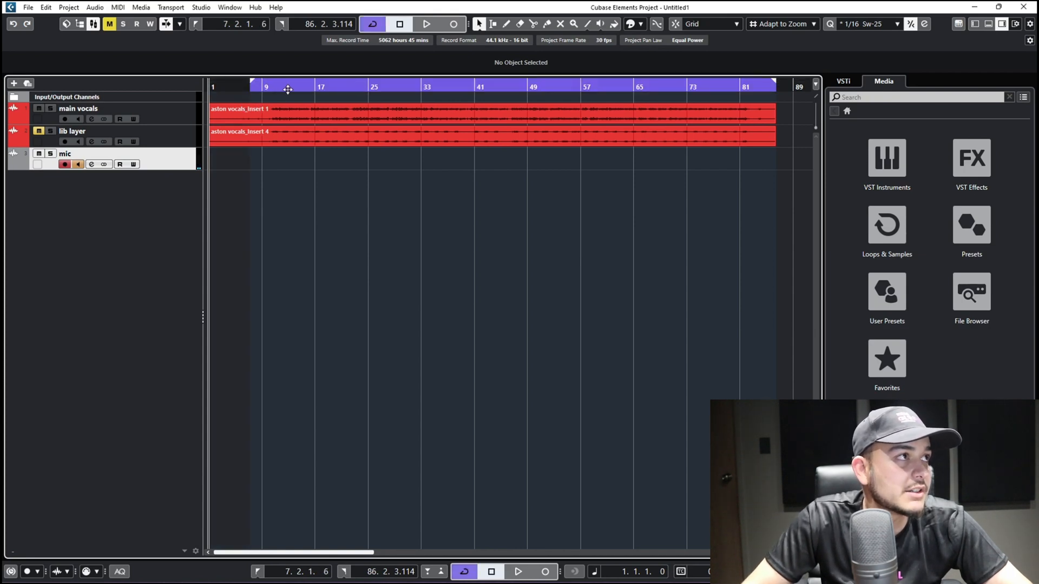
Step: Listen to the main vocals from about bar 8, stopping near bar 27
click(256, 85)
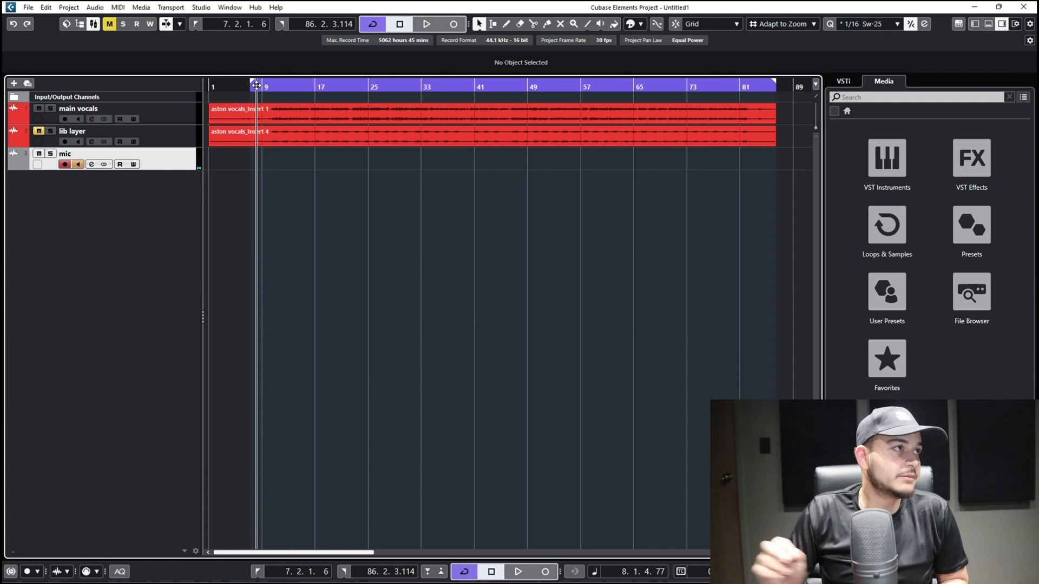
key(space)
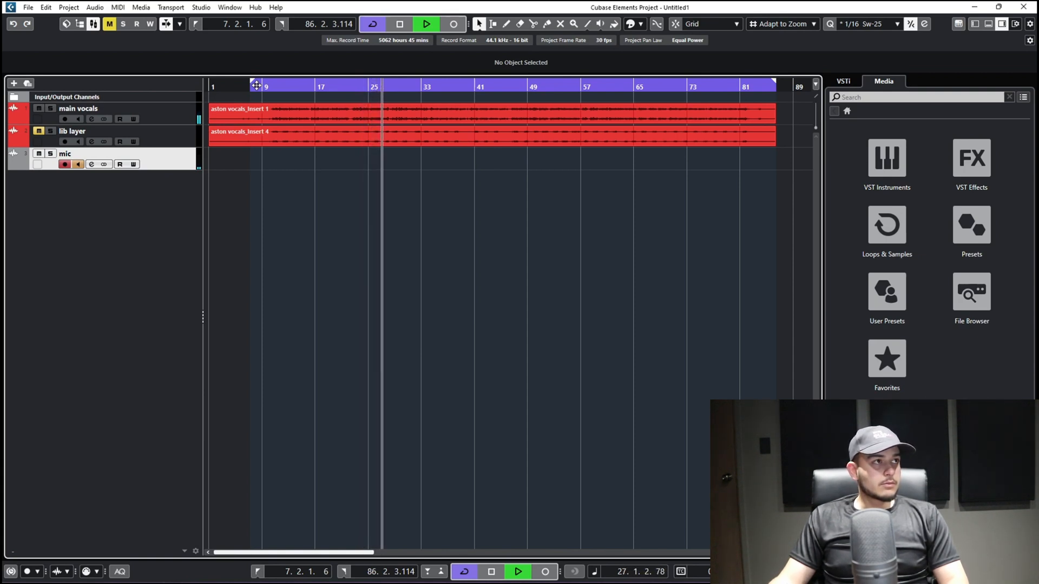
key(space)
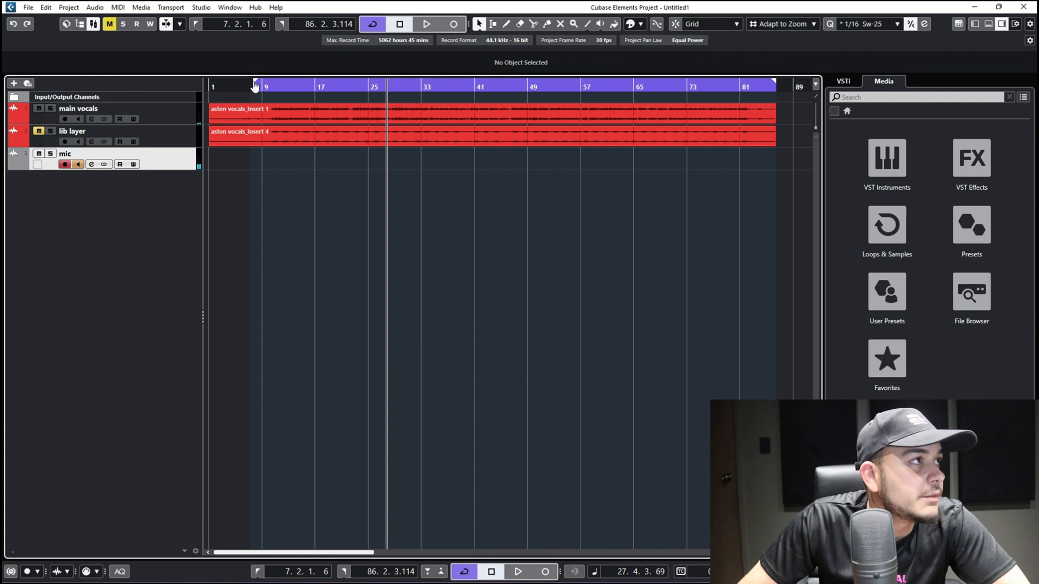
Step: Extend the cycle range back to bar 1, then play the main vocals from the start and return the cursor to bar 1
drag(251, 83, 157, 86)
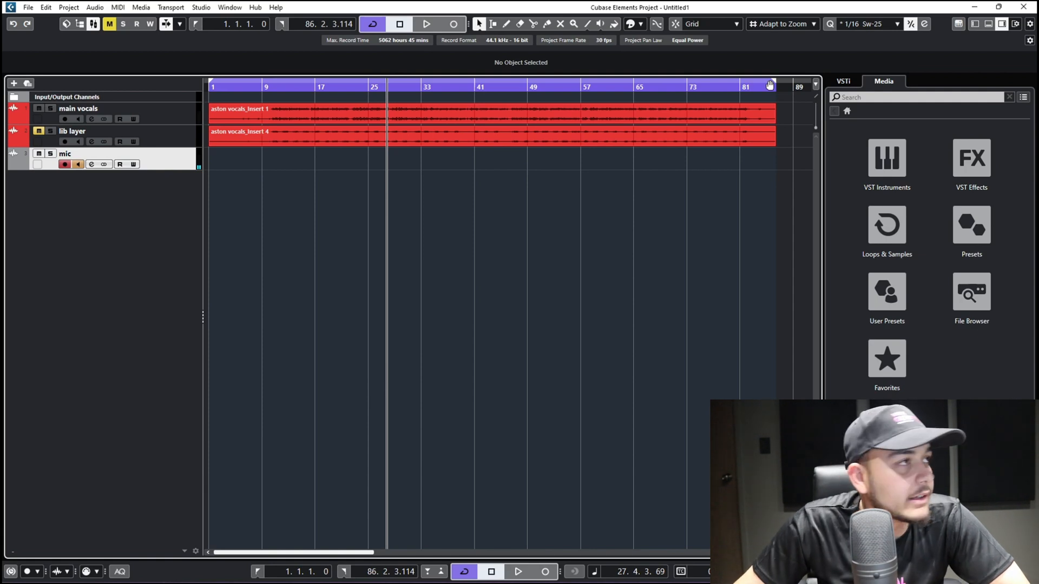
click(353, 85)
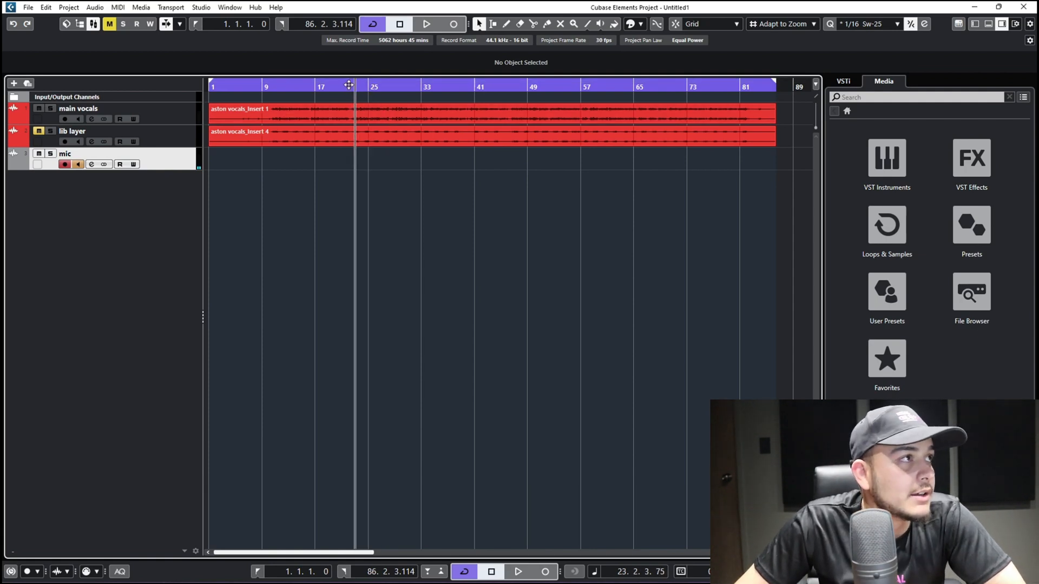
drag(349, 85, 192, 108)
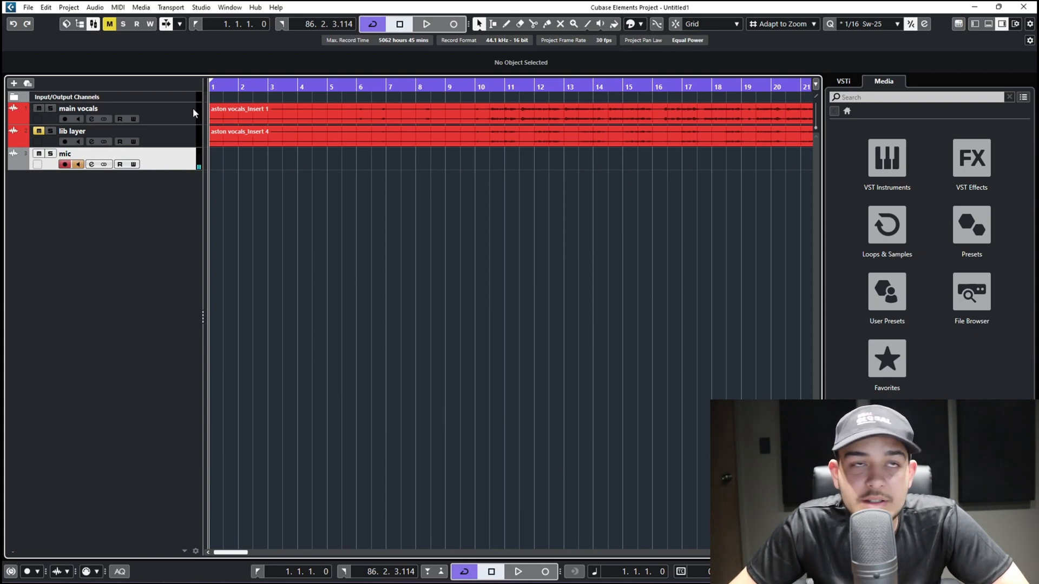
key(space)
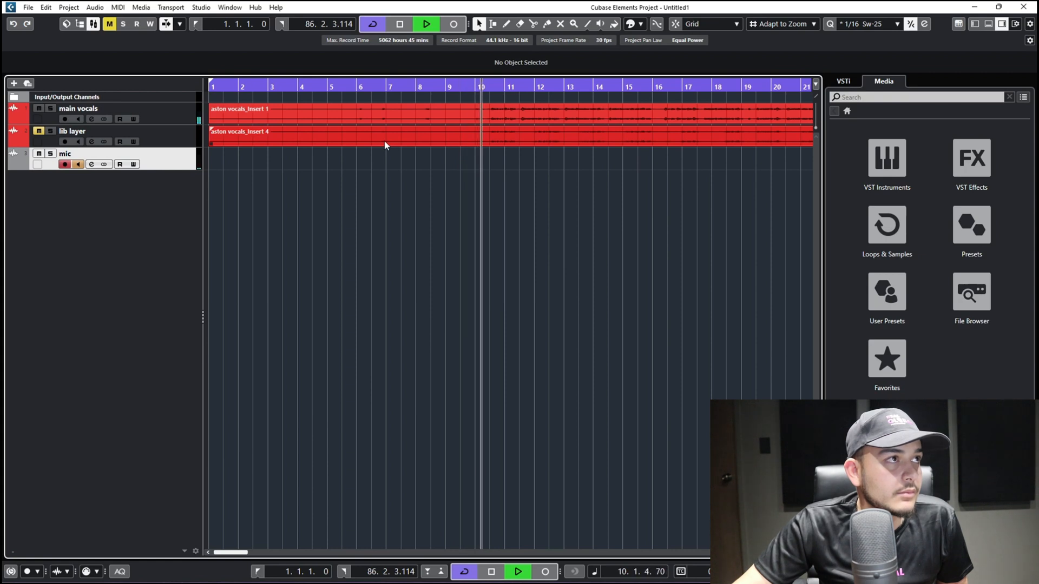
key(space)
drag(393, 90, 177, 89)
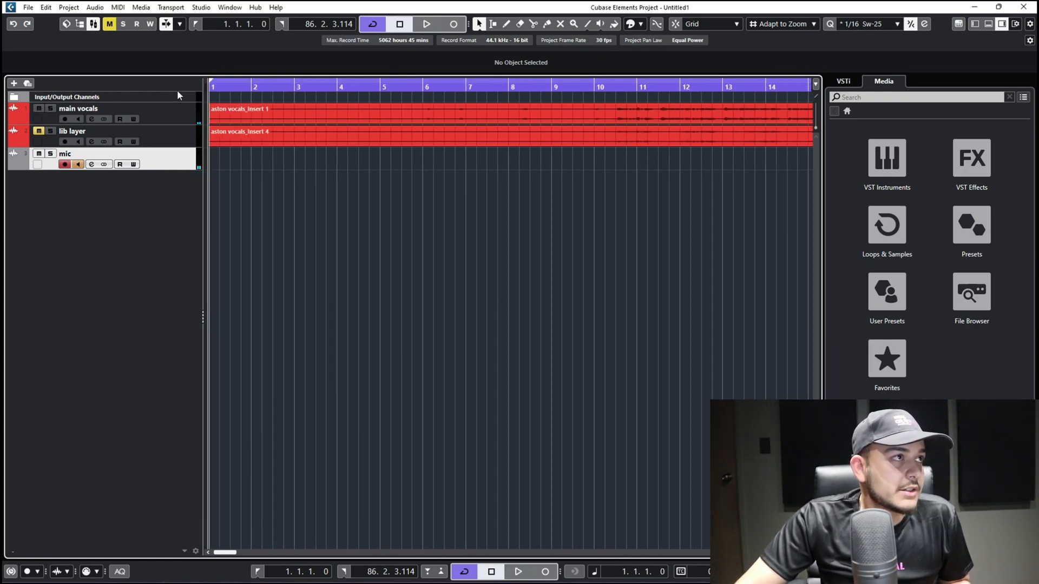
right_click(455, 161)
click(442, 161)
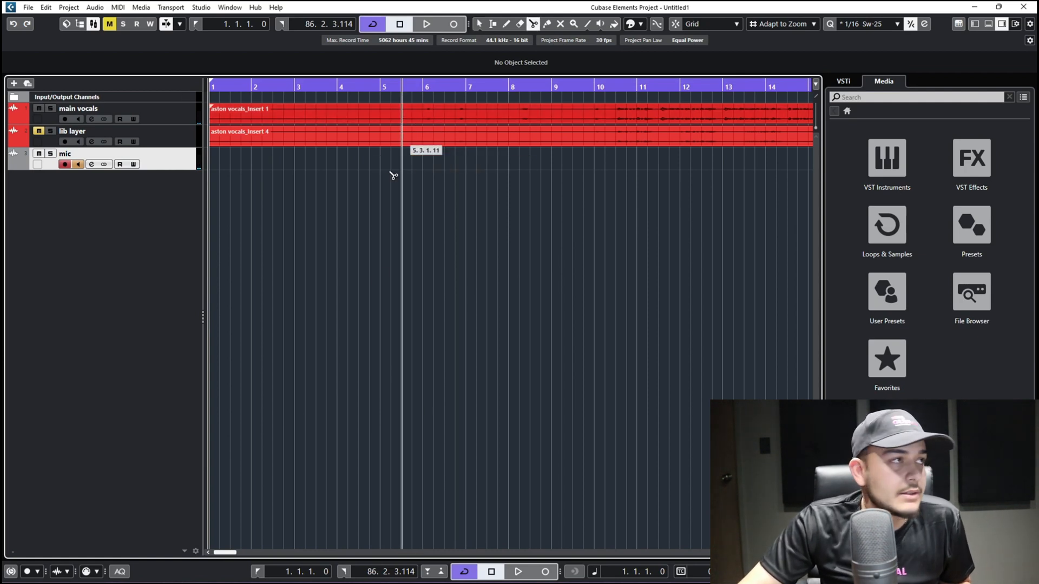
key(1)
Step: Use the Split tool to cut the main vocals clip at three points between bars 6 and 7
right_click(366, 245)
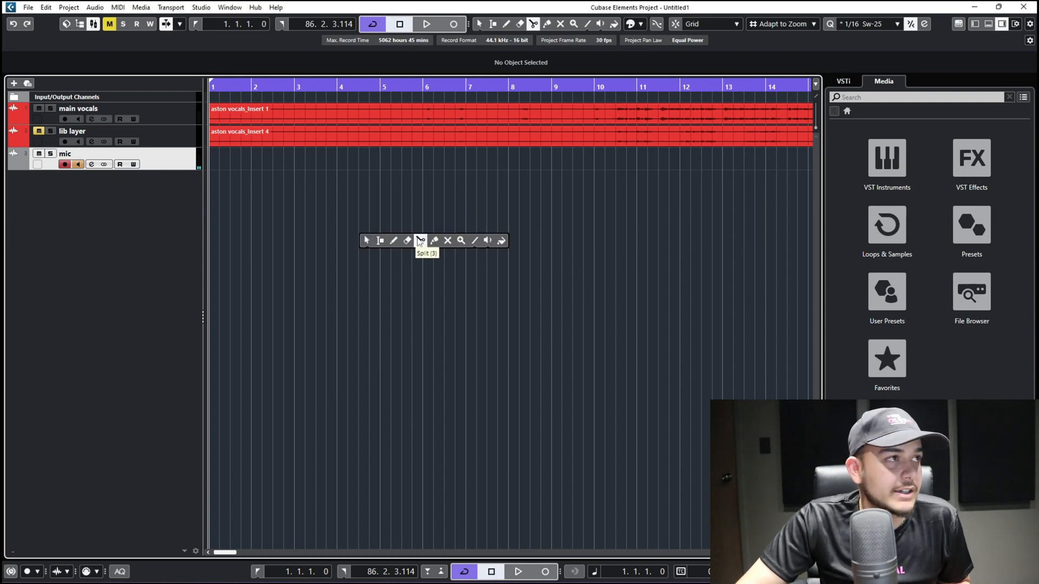
click(420, 242)
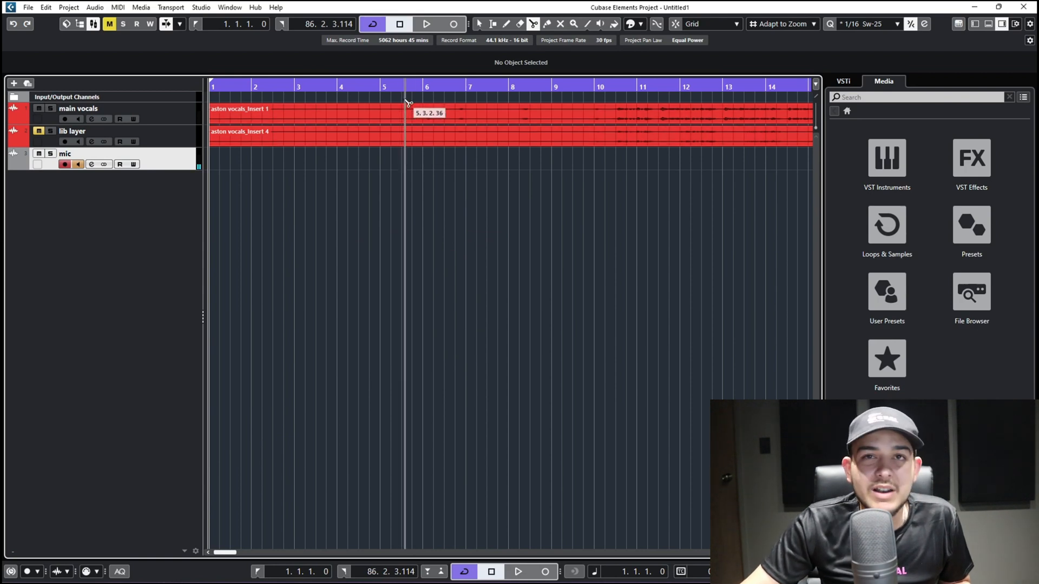
right_click(400, 230)
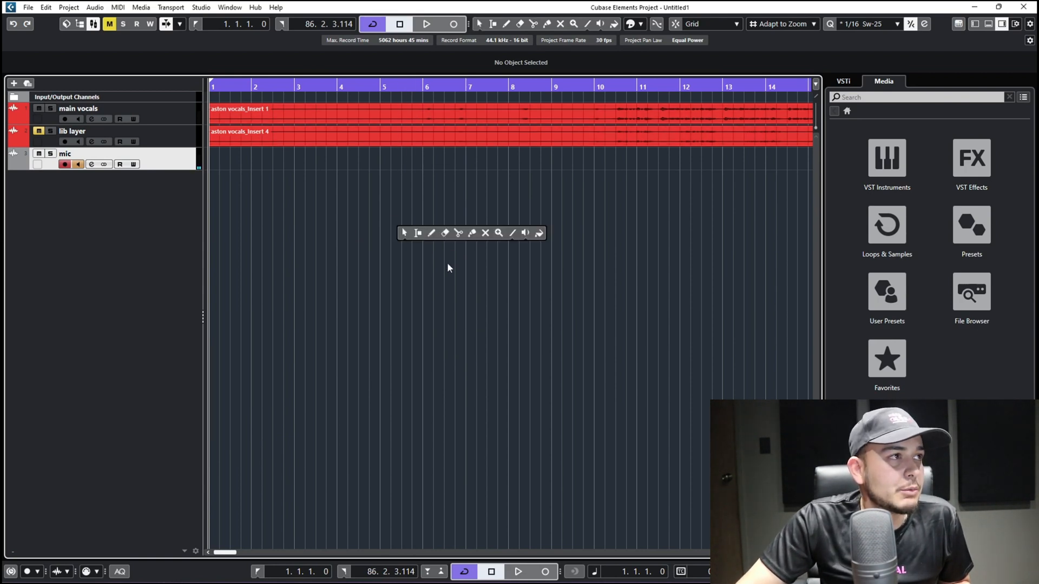
click(458, 234)
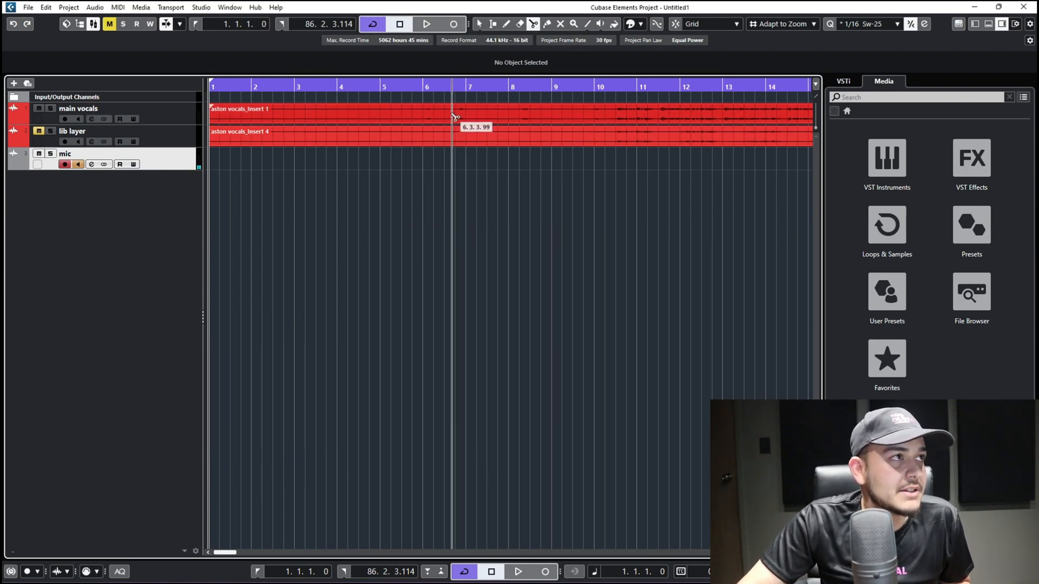
click(424, 117)
click(437, 118)
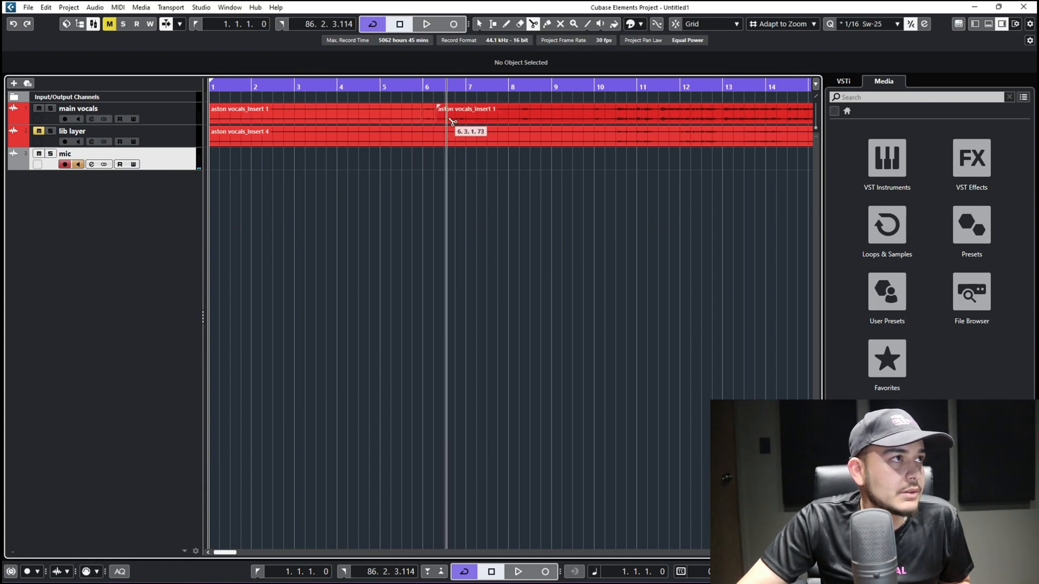
click(454, 119)
Step: Split the main vocals clip at successive points from about bar 7 to 10.2.4, then return to object selection
click(472, 119)
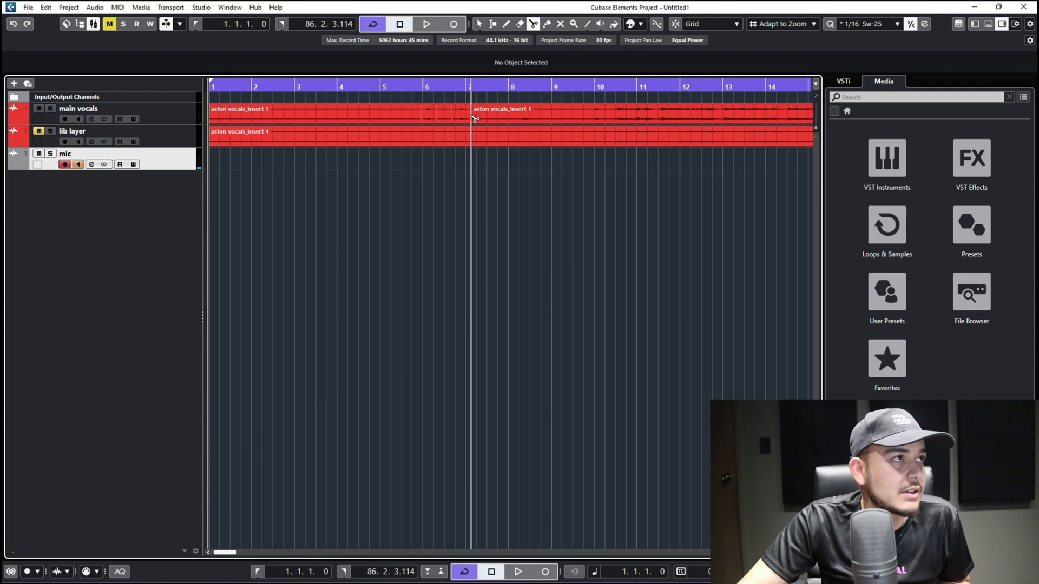
click(513, 119)
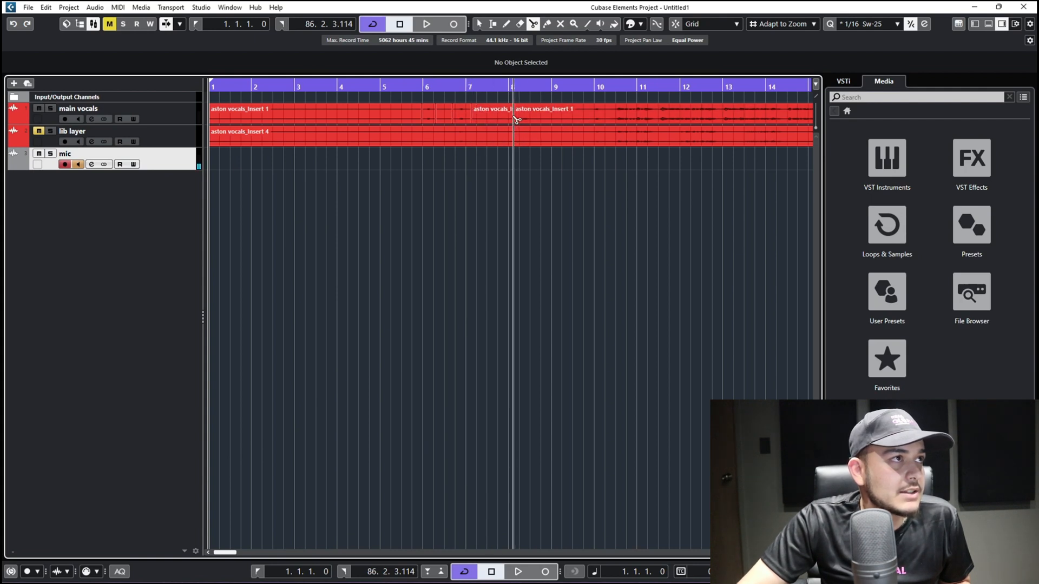
click(539, 119)
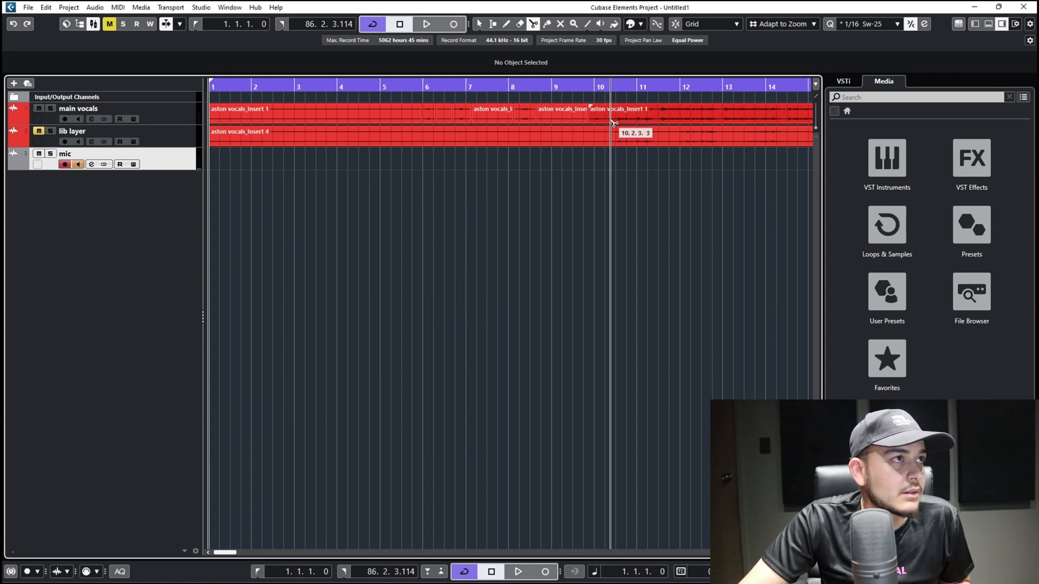
click(609, 119)
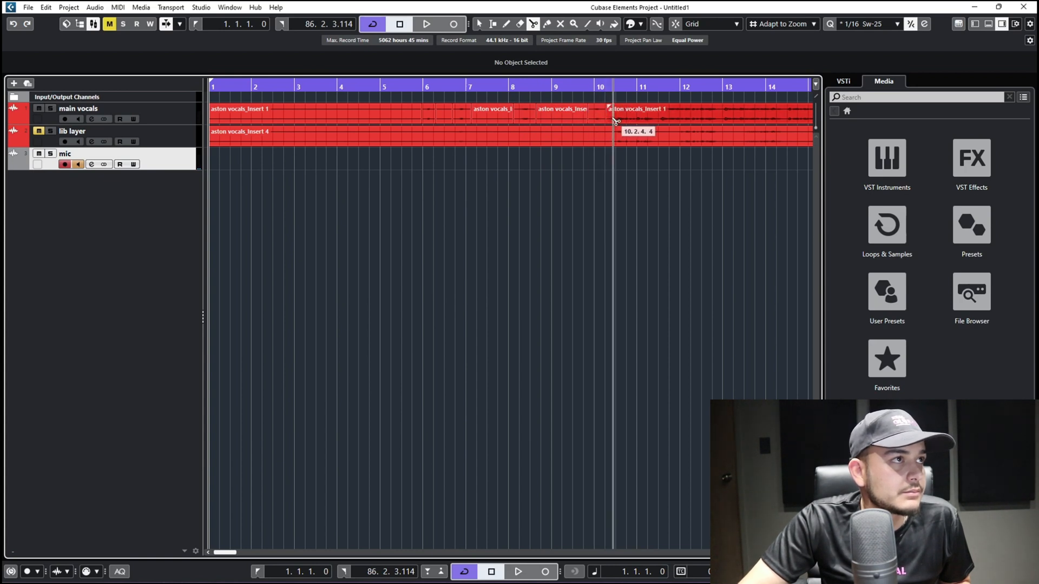
click(613, 118)
key(1)
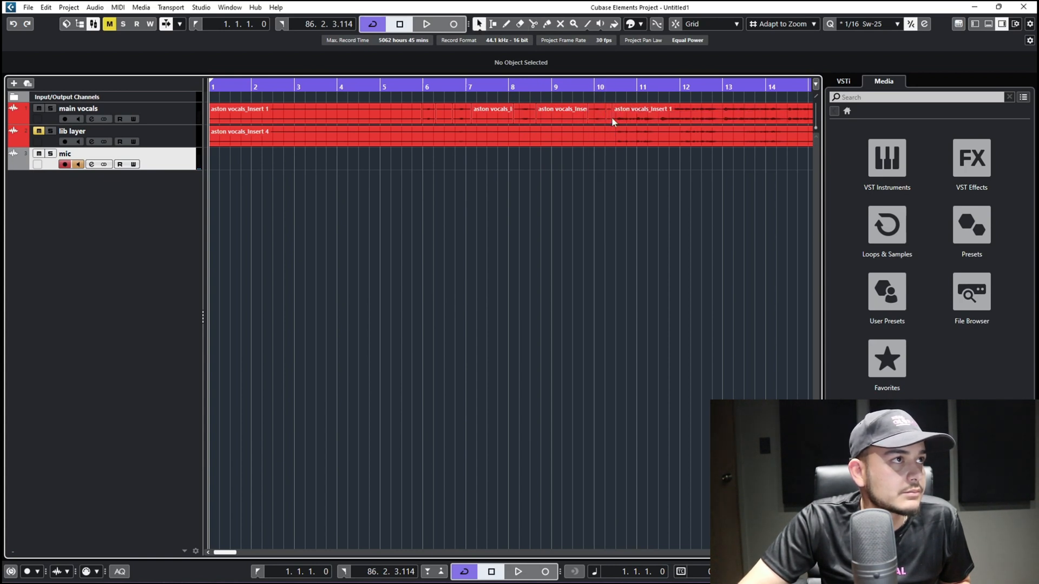
Step: Delete the main vocals segments before bar 6 and those between the short phrases up to about bar 10.2.4
click(304, 106)
key(Delete)
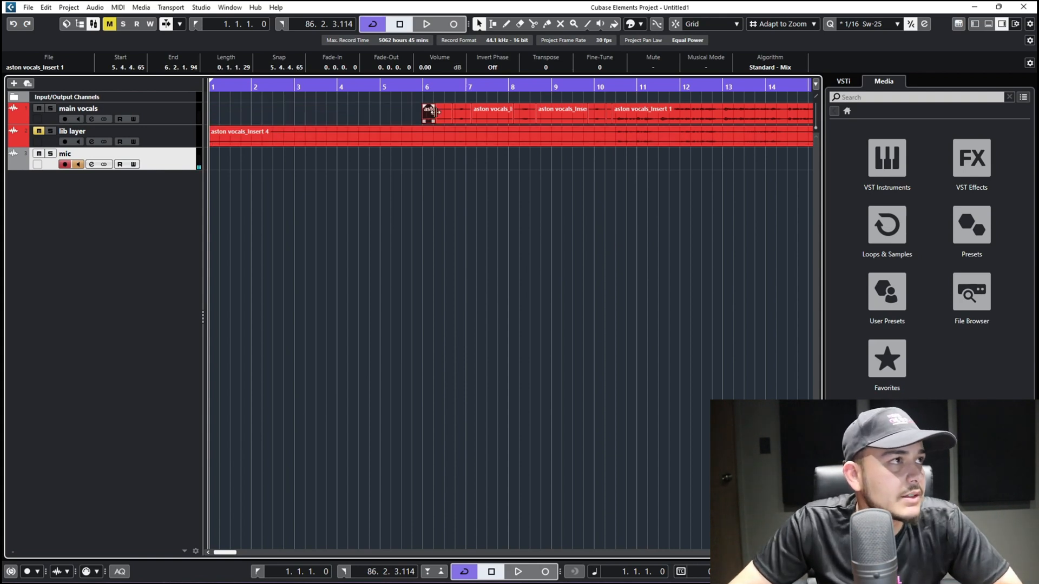
click(483, 112)
key(Delete)
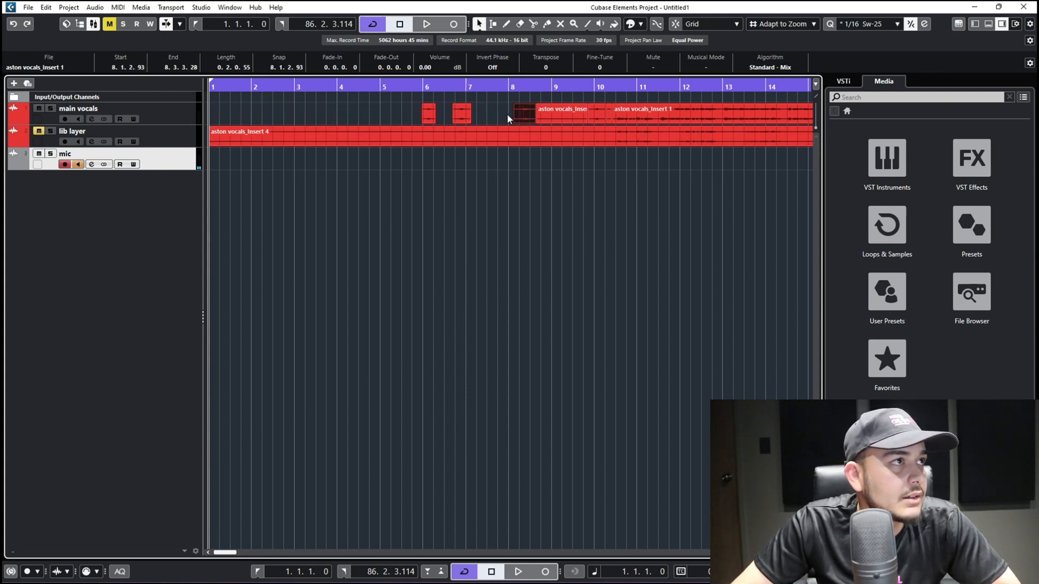
click(570, 115)
key(Delete)
drag(606, 113, 608, 113)
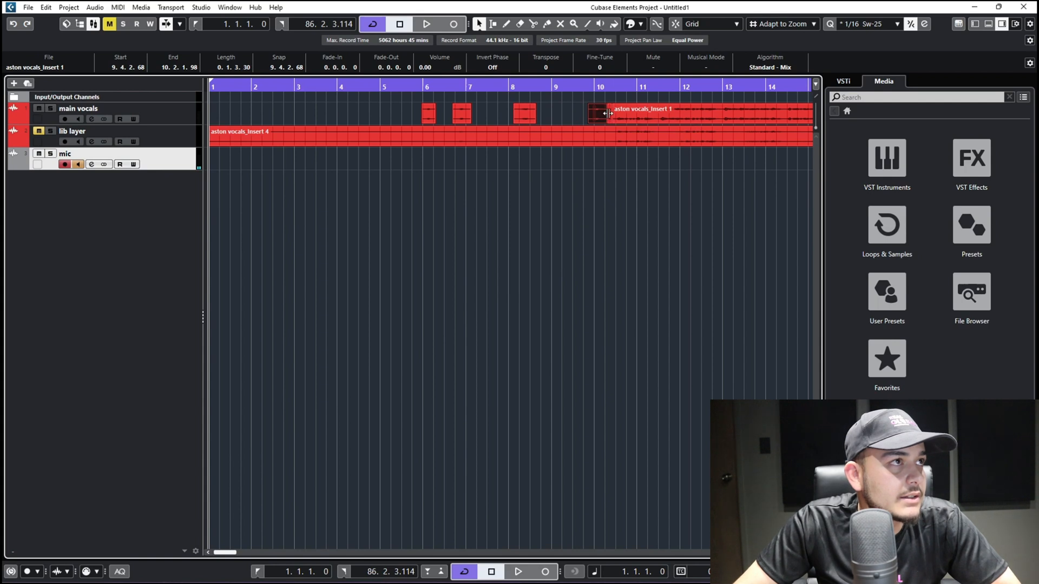
click(610, 114)
key(Delete)
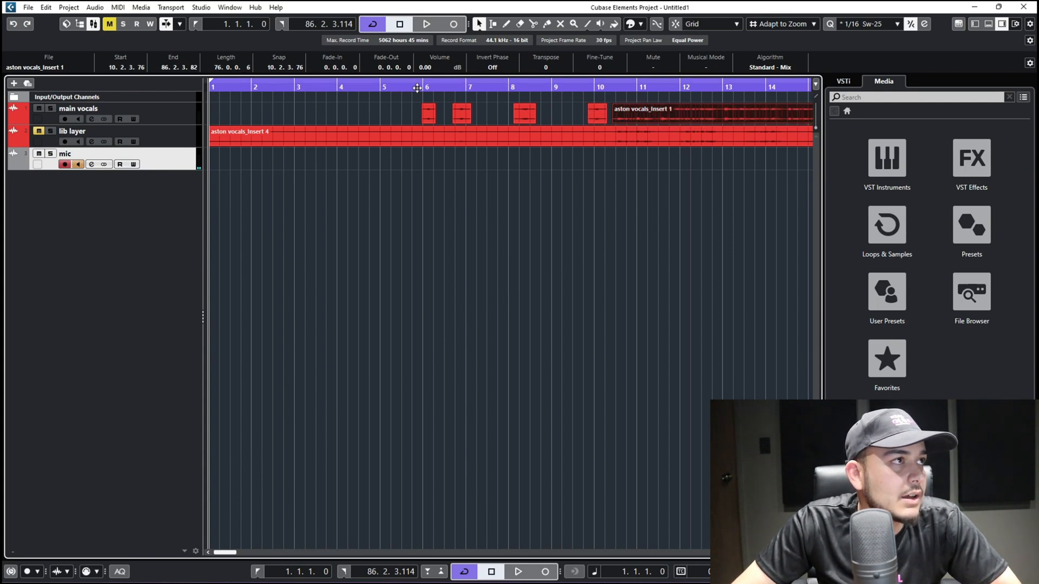
Step: Add short fade-ins and fade-outs to the short main vocals clips and a short fade-in to the long clip
drag(419, 83, 563, 107)
click(434, 108)
click(536, 111)
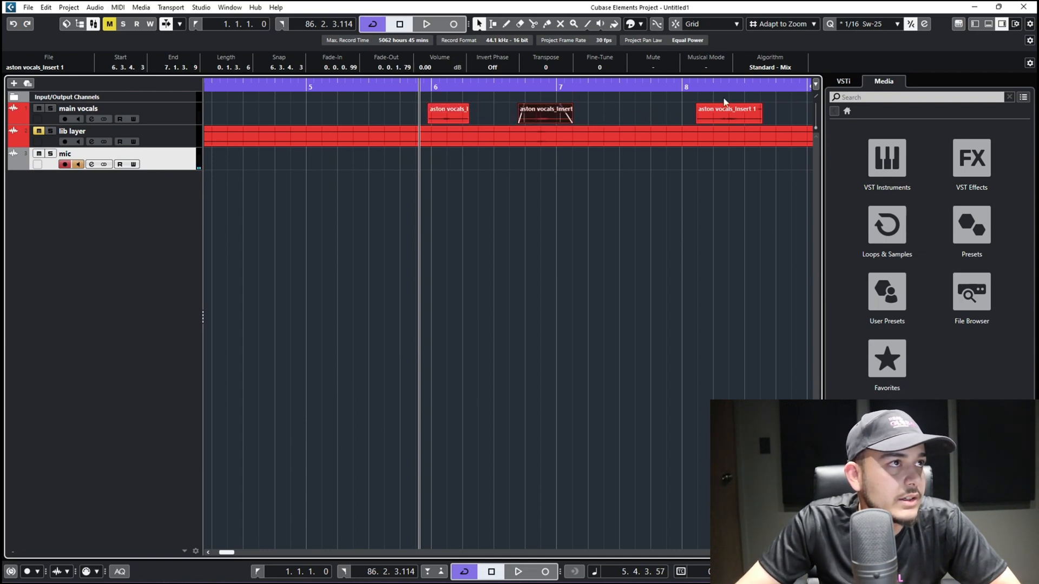
click(703, 107)
drag(698, 106, 749, 111)
mouse_move(627, 87)
mouse_down()
mouse_move(823, 90)
mouse_move(622, 91)
mouse_move(589, 110)
mouse_move(656, 110)
mouse_move(670, 86)
mouse_move(593, 77)
mouse_move(625, 109)
mouse_move(619, 120)
mouse_move(612, 94)
mouse_up()
click(595, 107)
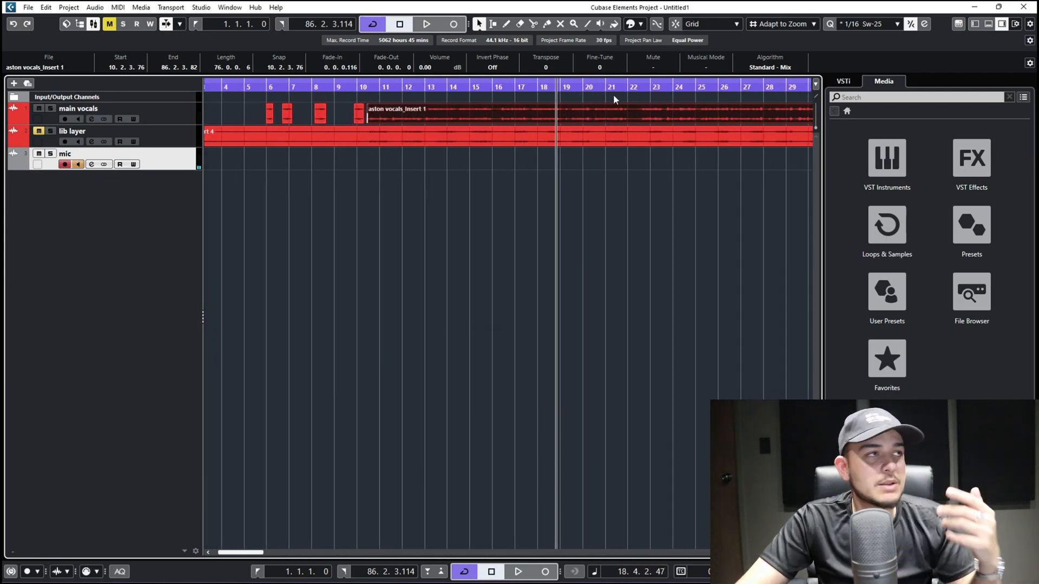
drag(613, 94, 782, 139)
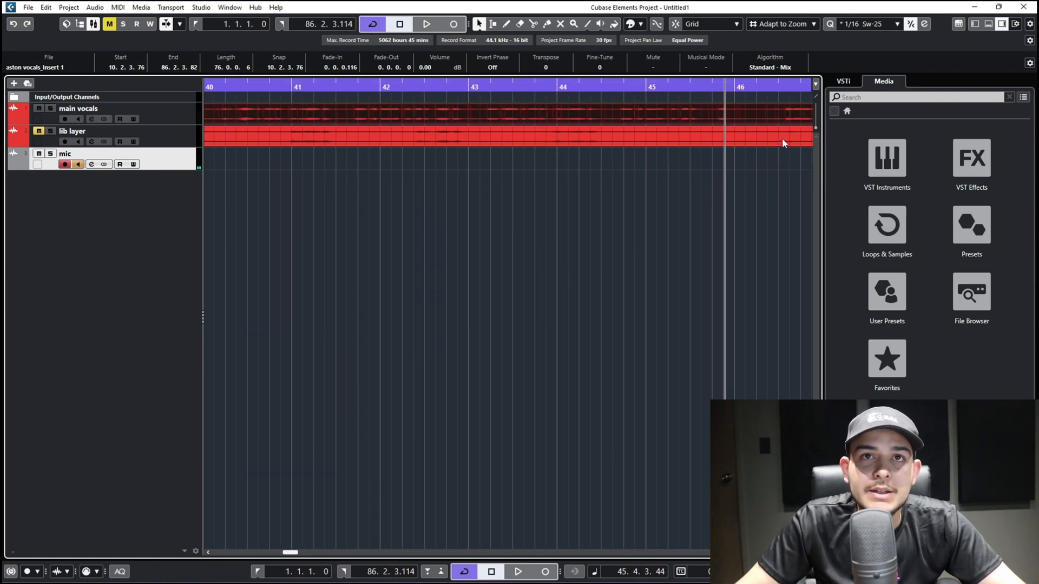
drag(756, 87, 363, 125)
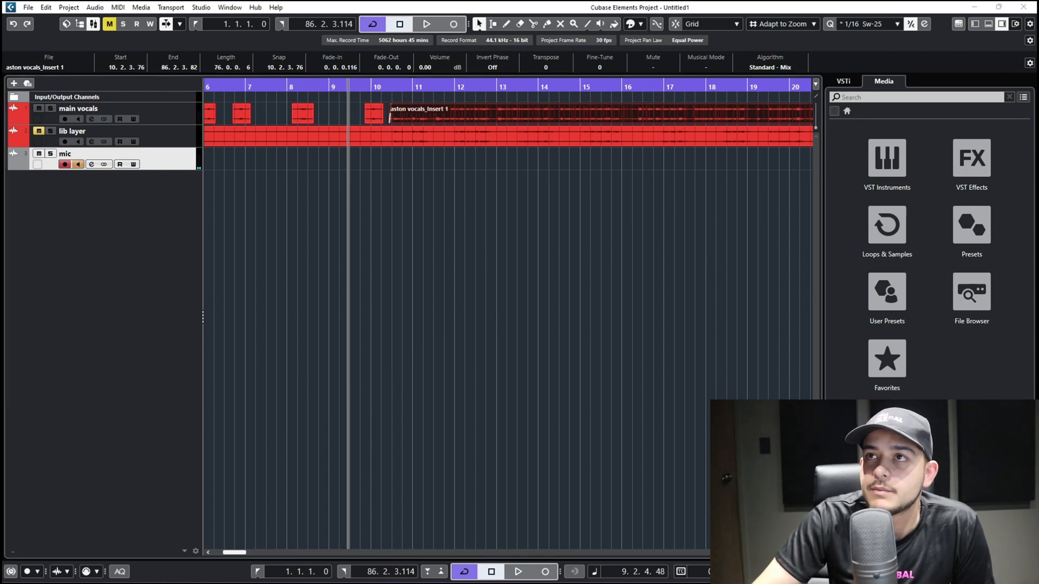
Step: Bring up the MixConsole and insert TDR Nova from the EQ effects into the main vocals channel's first insert slot
drag(1038, 47, 392, 37)
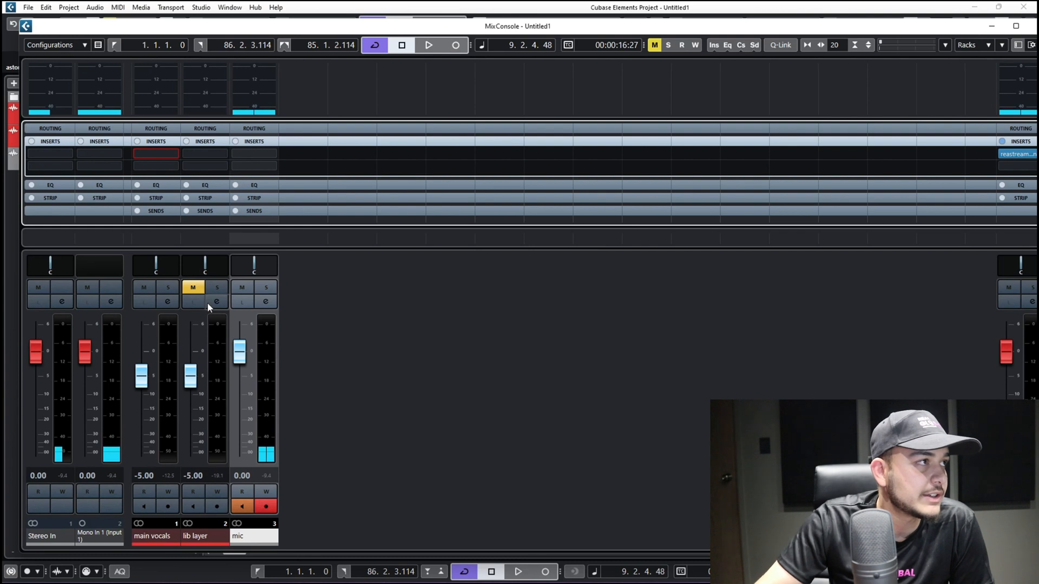
click(162, 154)
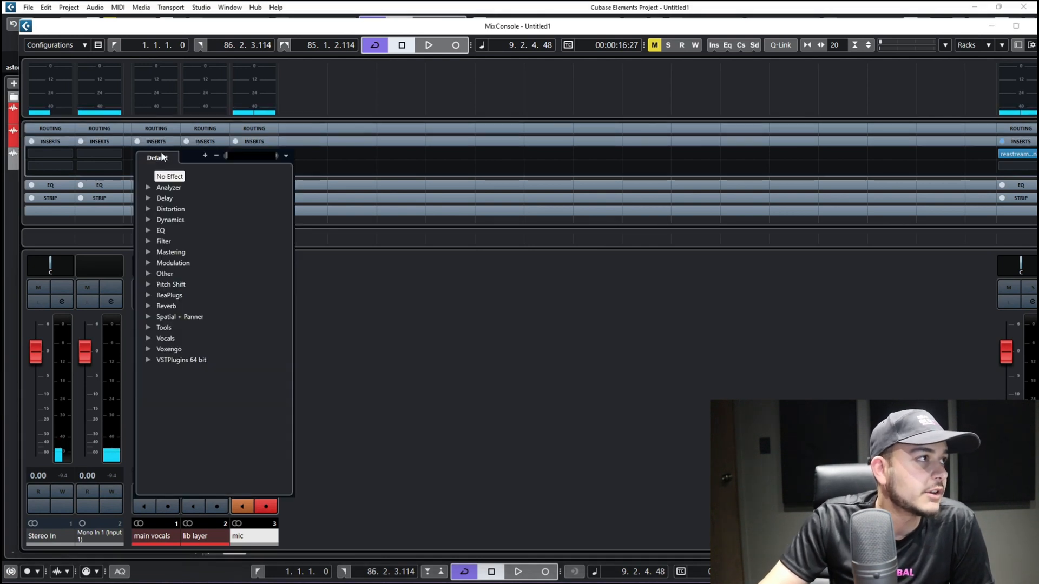
click(145, 230)
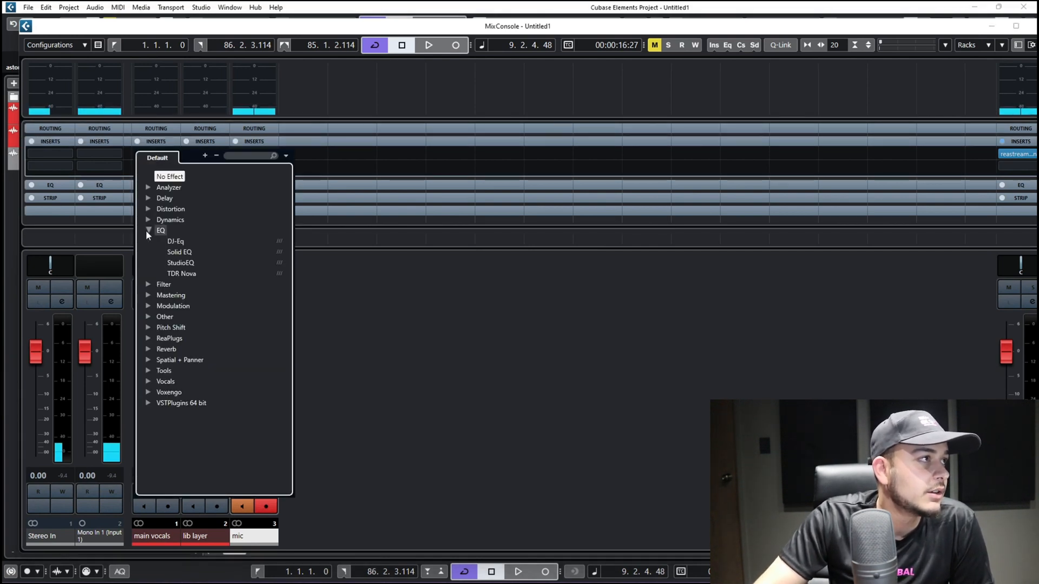
click(180, 277)
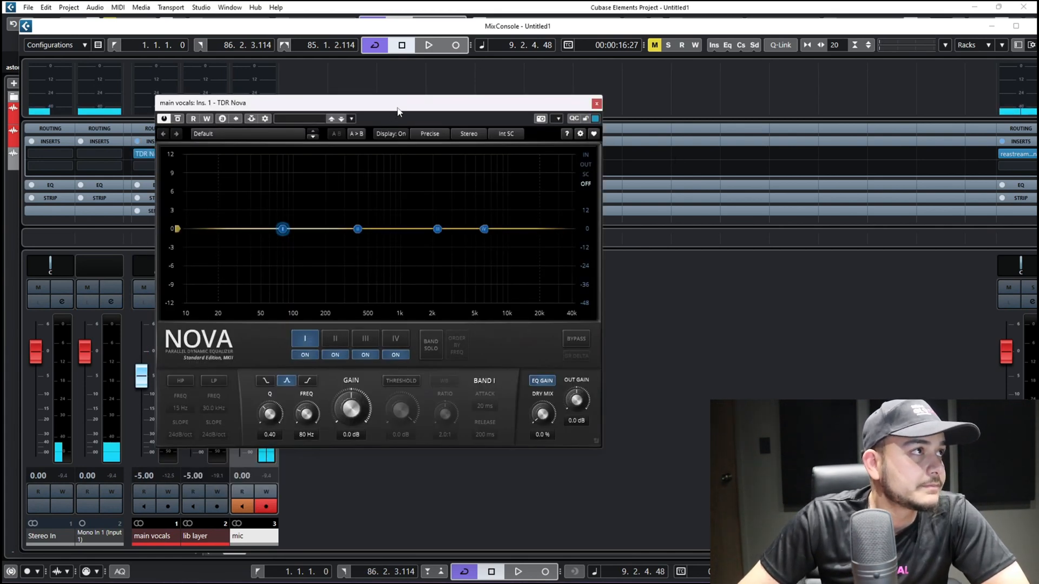
Step: Play the main vocals, set TDR Nova's spectrum analyzer to the output signal, and restart playback from bar 1
click(429, 46)
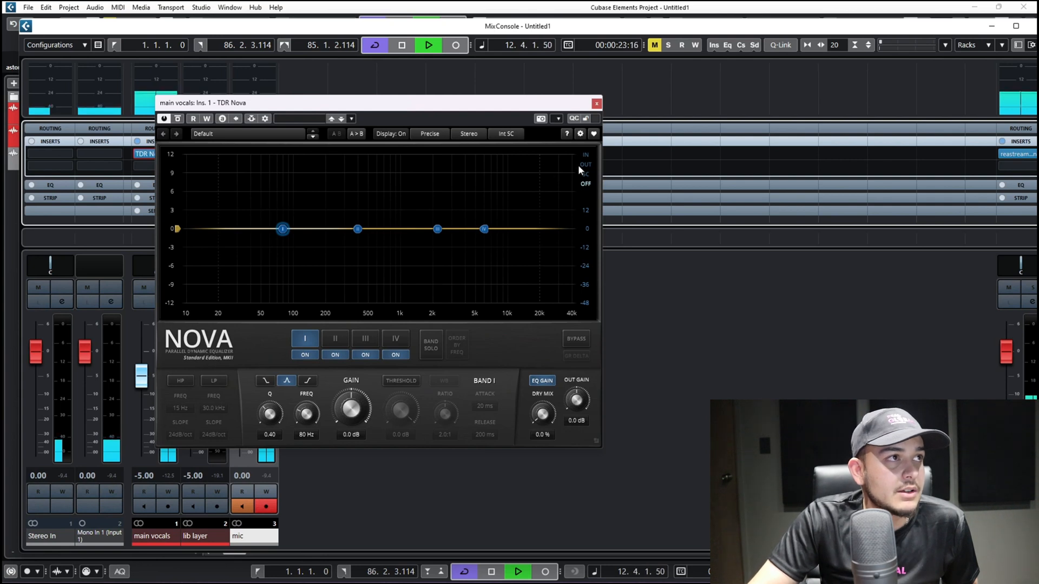
key(space)
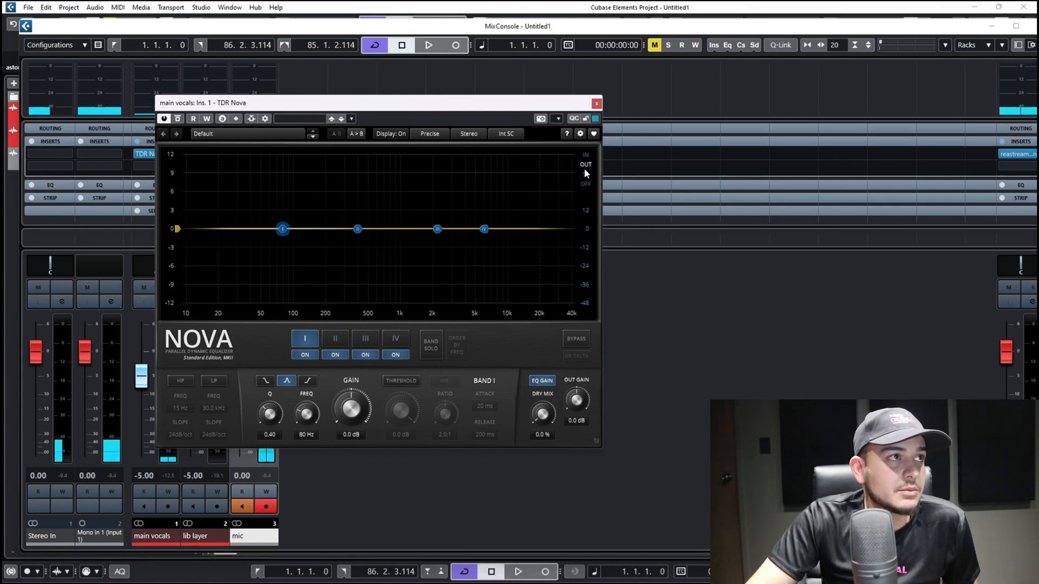
key(space)
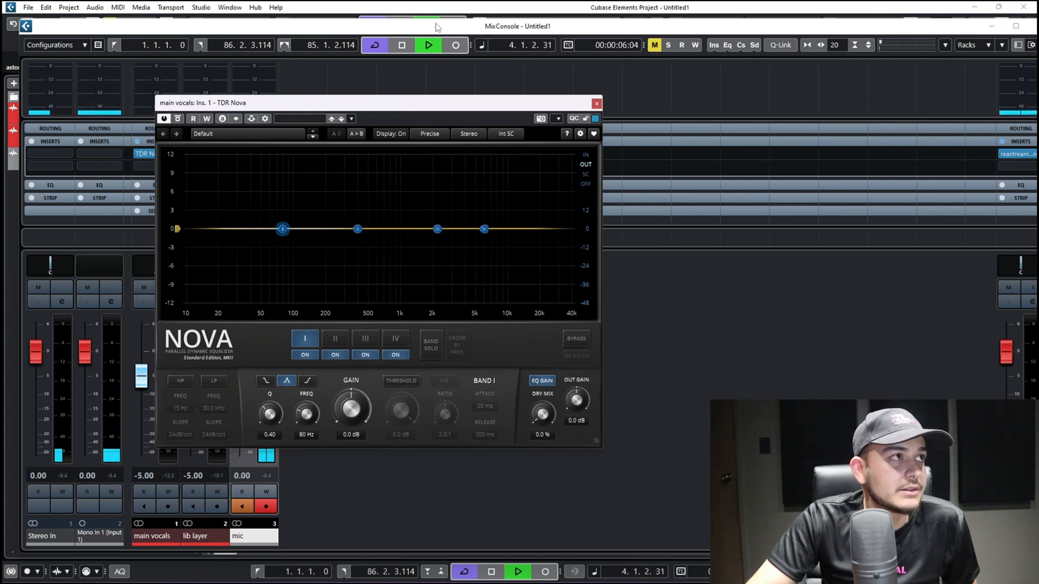
Step: Uncover the arrangement behind the mixer and plug-in windows and set the cycle start to 10.2.2.99
drag(433, 27, 473, 266)
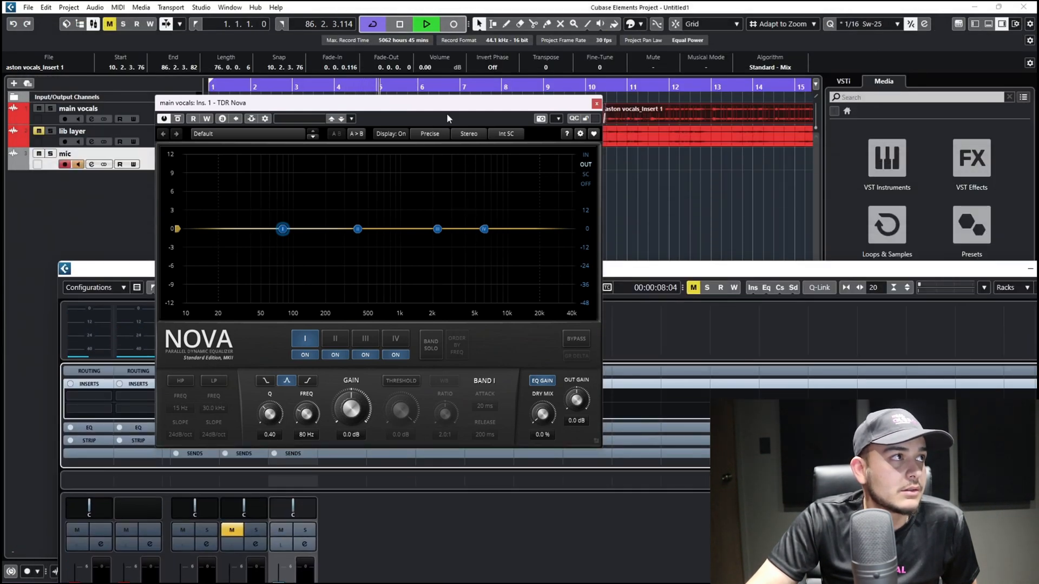
drag(444, 108, 449, 247)
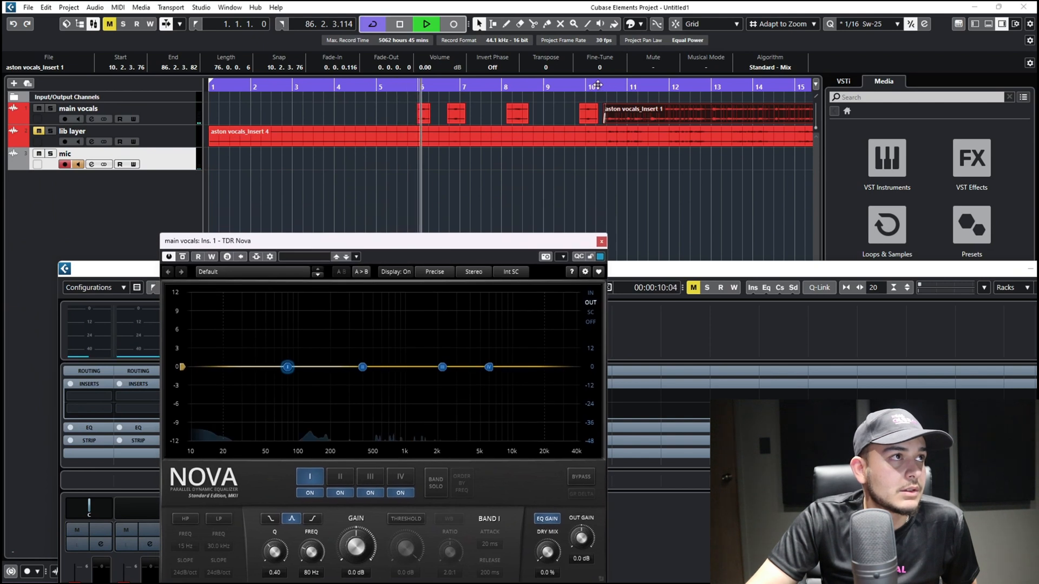
key(F3)
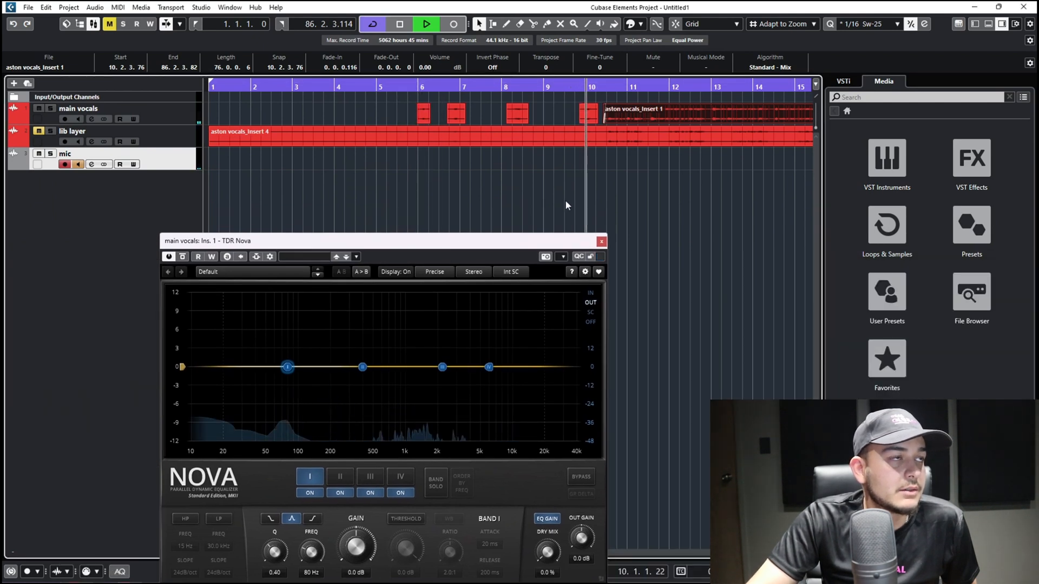
drag(211, 82, 600, 128)
Step: Bring the MixConsole back behind TDR Nova, examine the vocals' low-frequency spectrum during playback, then stop
drag(528, 241, 485, 84)
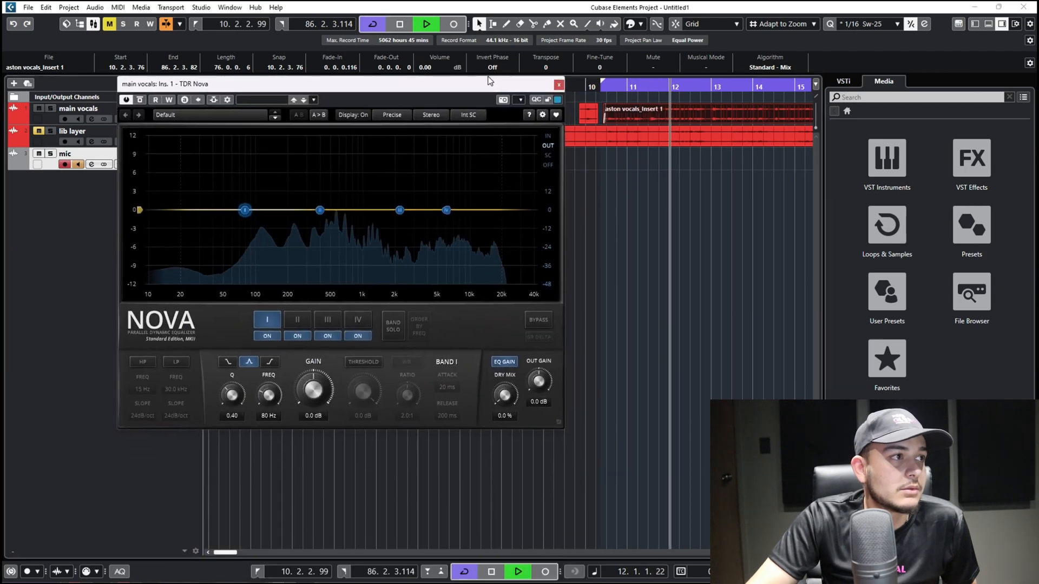
key(F3)
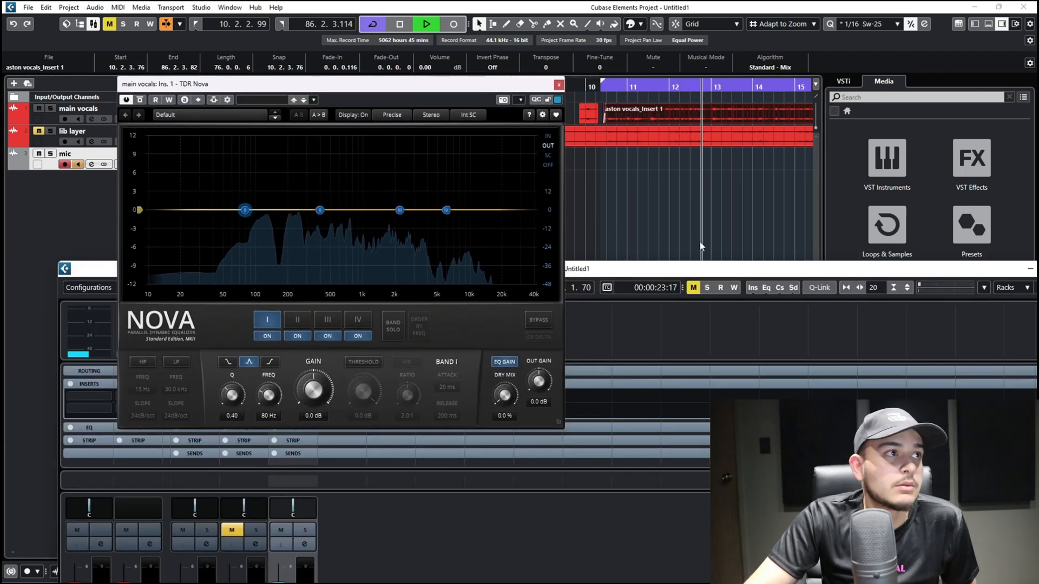
drag(685, 269, 612, 26)
drag(444, 82, 625, 115)
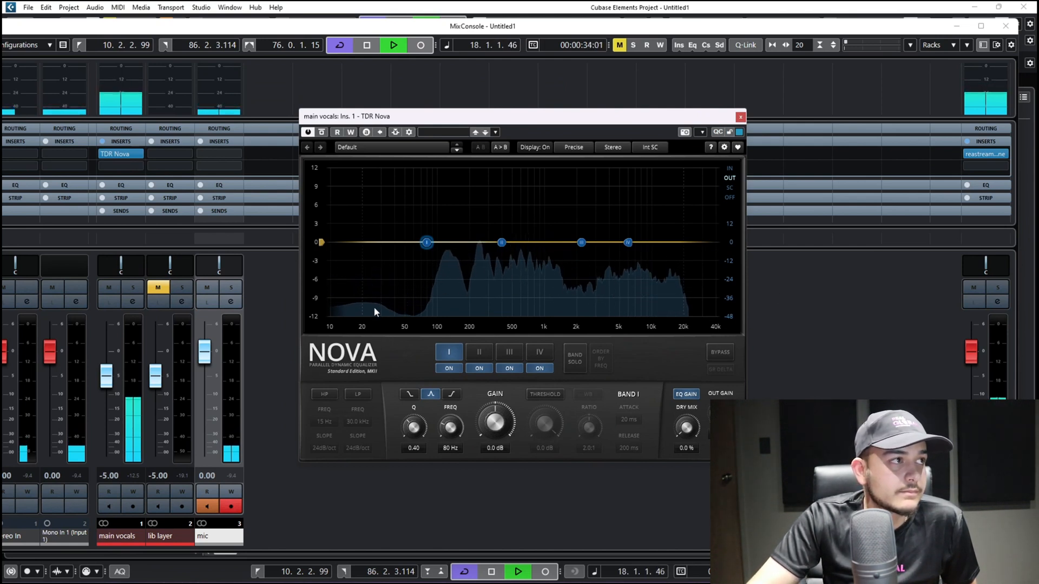
key(space)
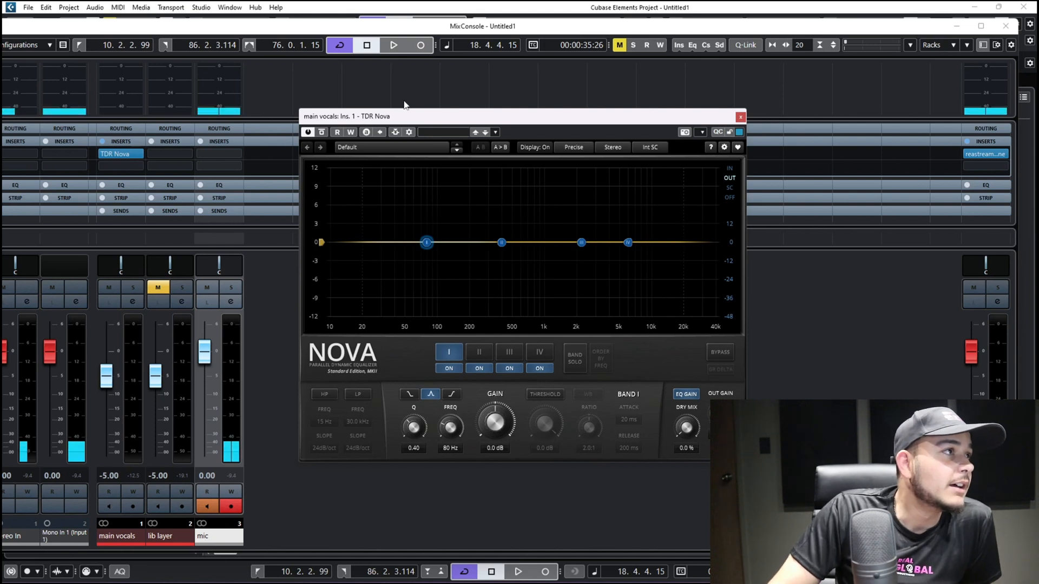
Step: Move TDR Nova clear of the mixer channels and set band I to 81 Hz with a Q of 0.74
drag(404, 115, 487, 115)
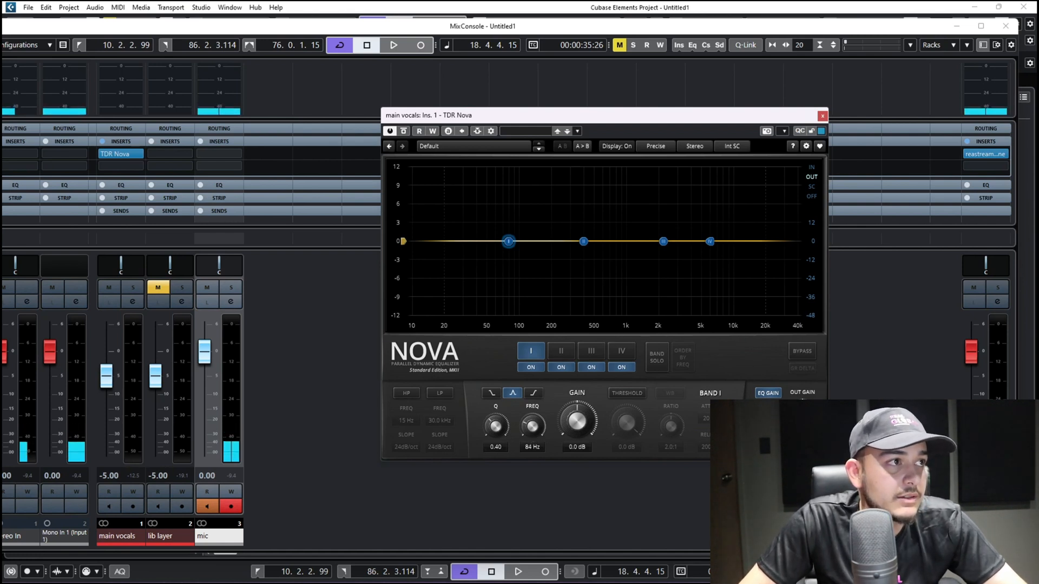
drag(533, 426, 588, 423)
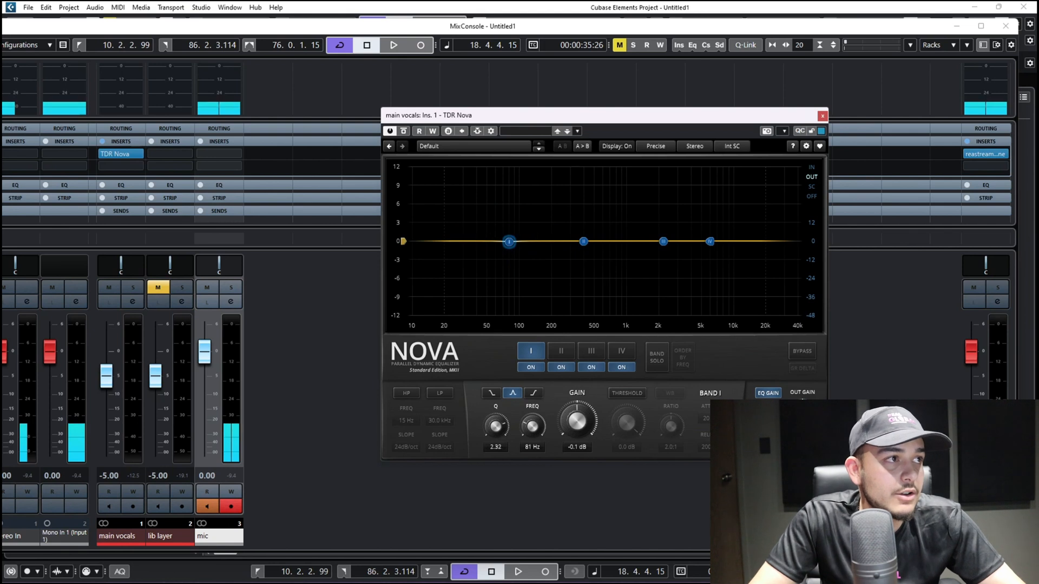
drag(495, 426, 496, 455)
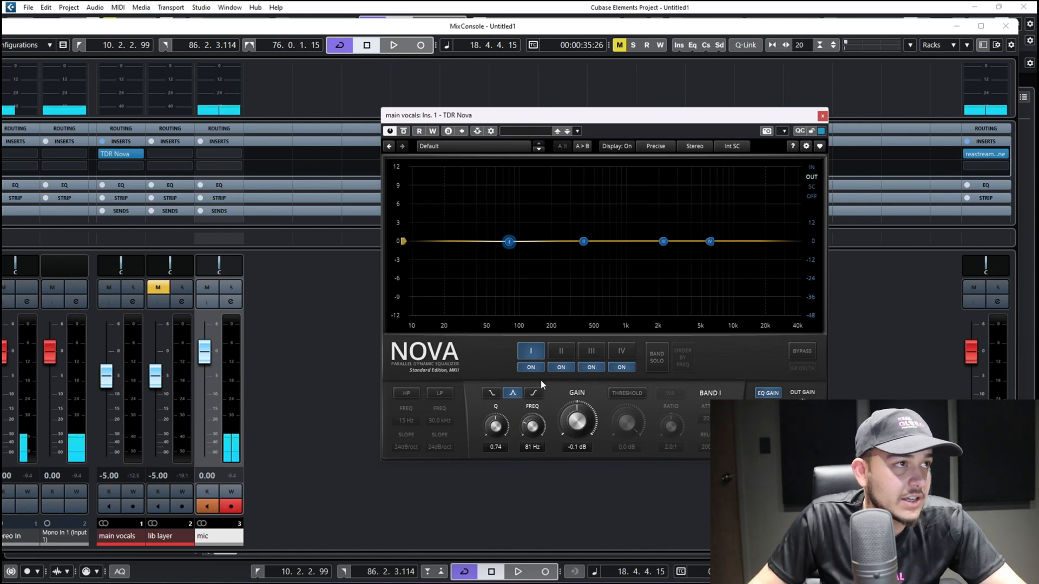
Step: Try band I's low-shelf and high-shelf shapes with a gain of -0.2 dB, then return it to the bell shape
click(498, 397)
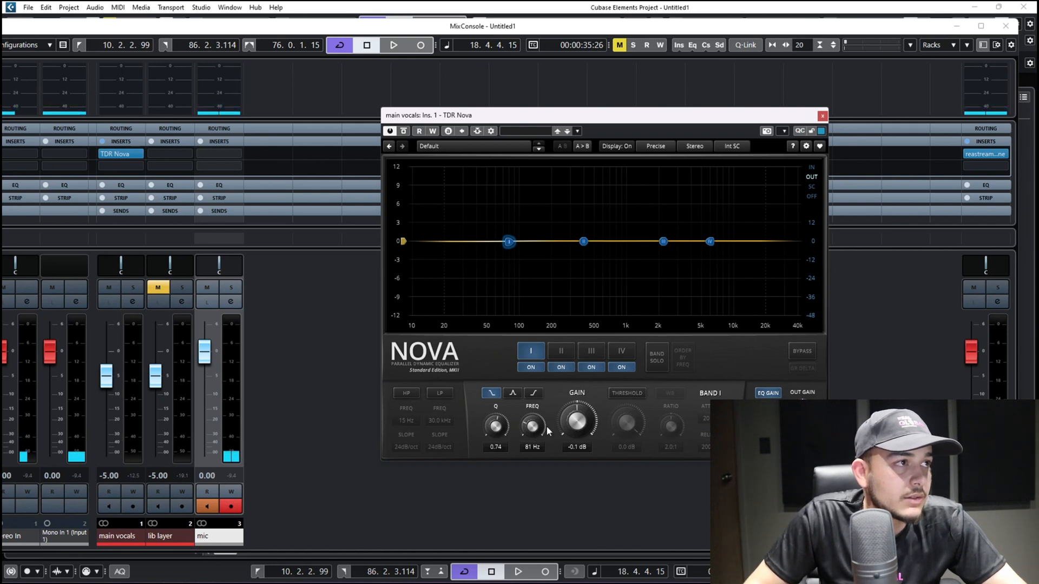
mouse_move(583, 424)
mouse_down()
mouse_move(577, 401)
mouse_move(577, 423)
mouse_up()
click(535, 394)
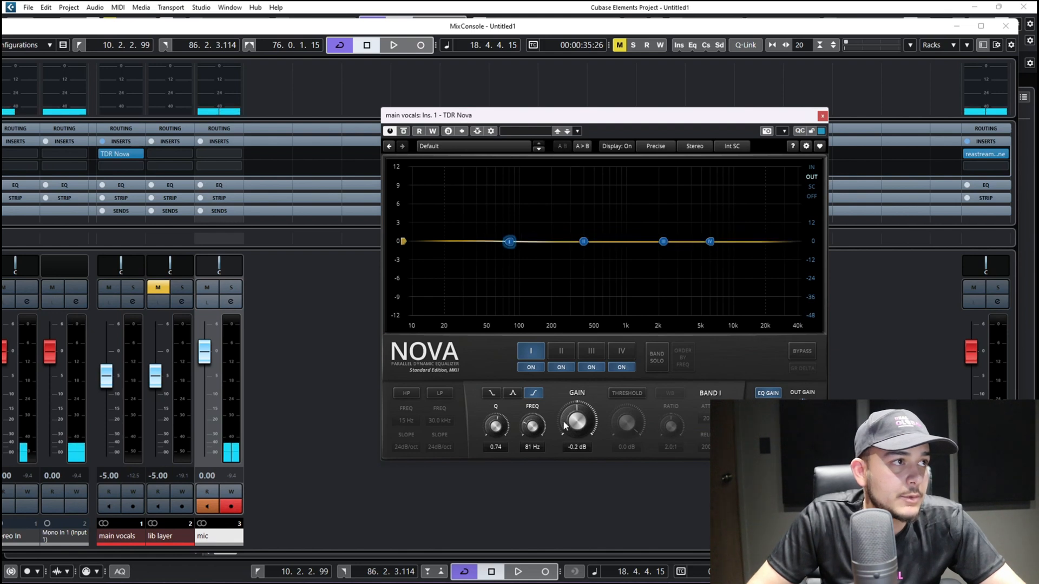
click(512, 393)
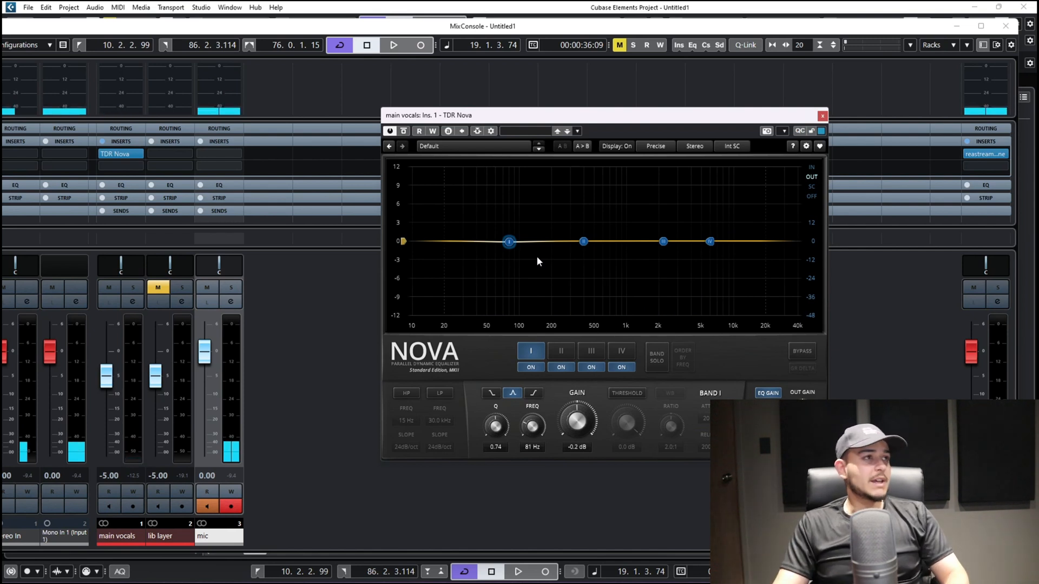
Step: Play the main vocals in two passes from about bar 19 to bar 33 and examine the low end in the spectrum
key(space)
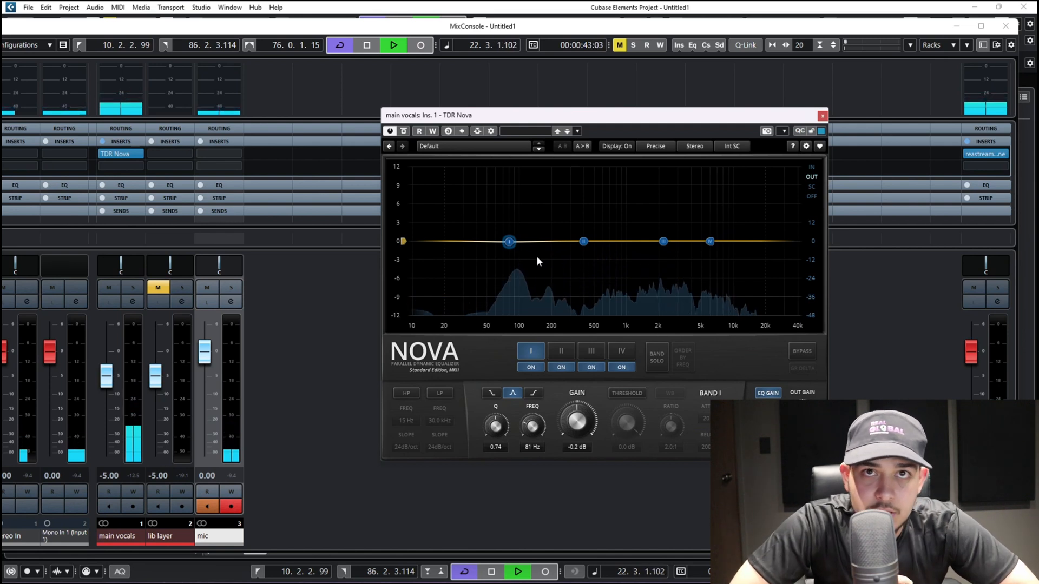
key(space)
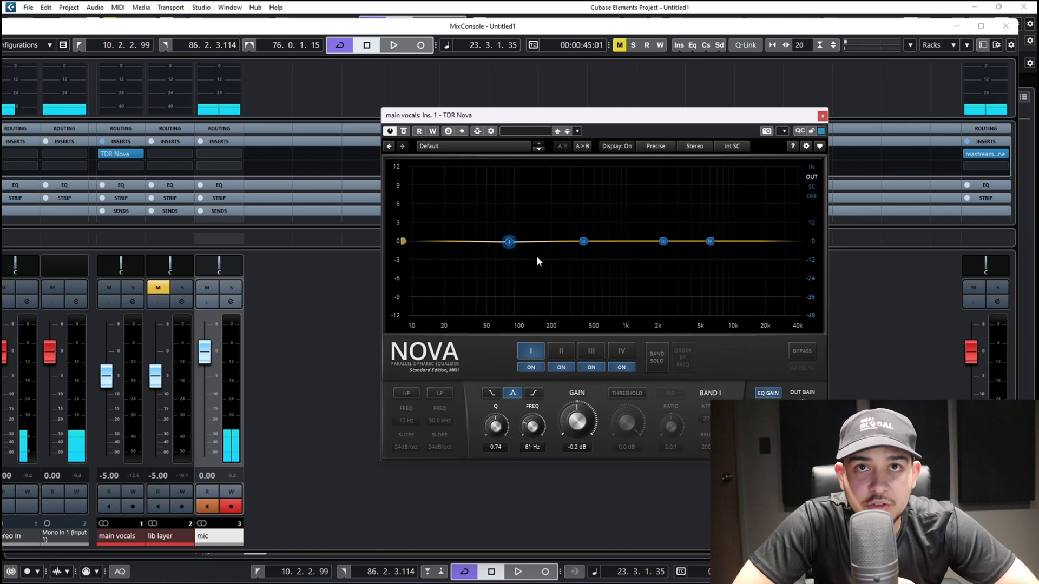
key(space)
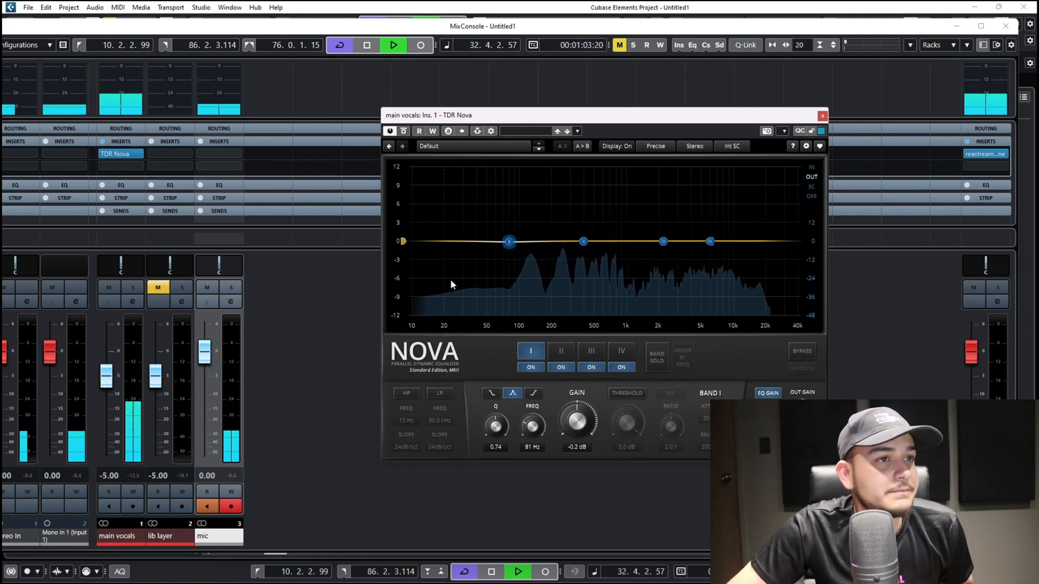
key(space)
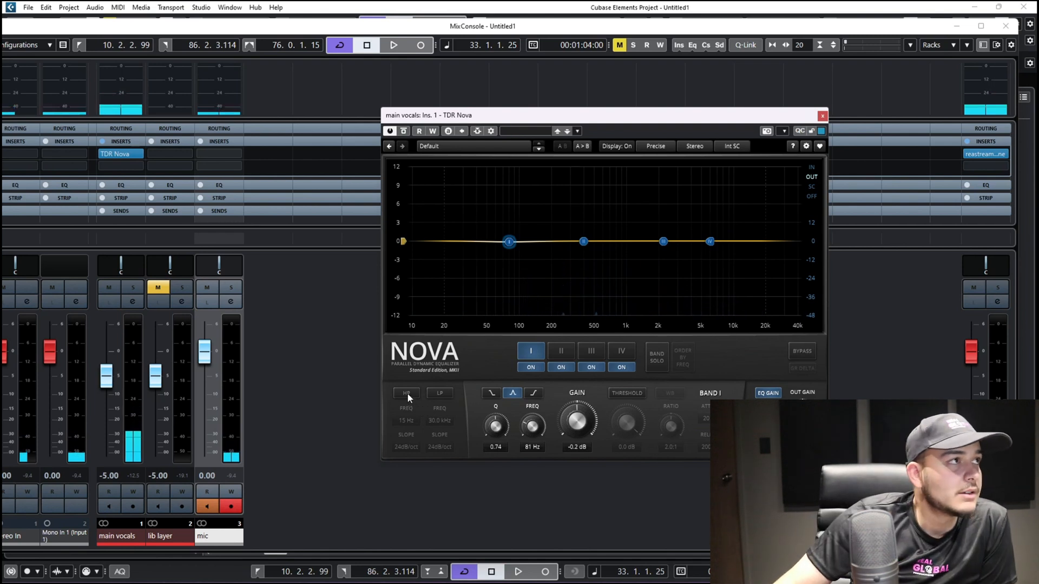
Step: Enable TDR Nova's 24 dB/oct high-pass filter, raise its frequency to 80 Hz while the vocals play, then stop playback
click(407, 393)
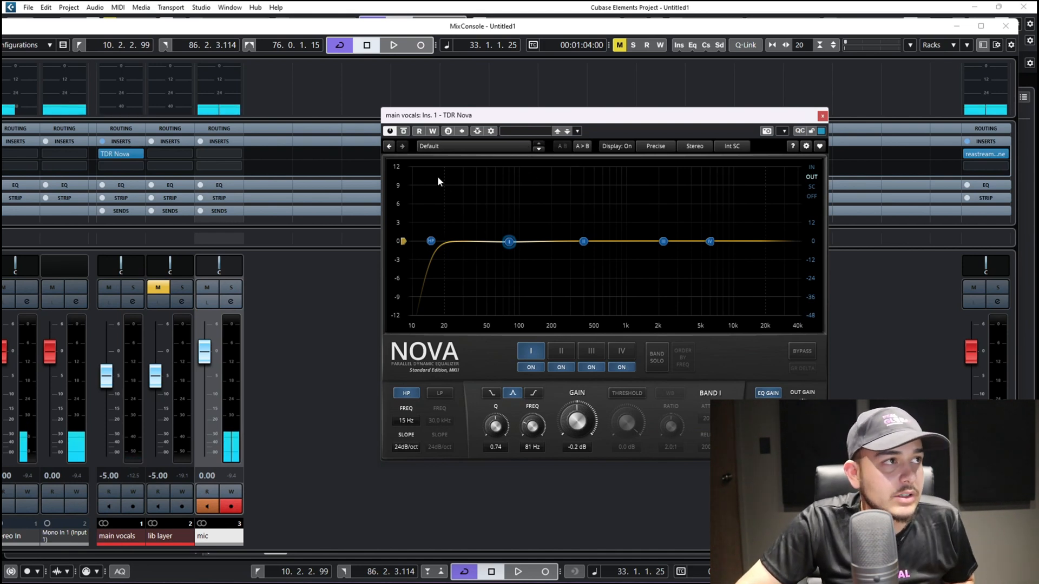
key(space)
drag(431, 242, 511, 247)
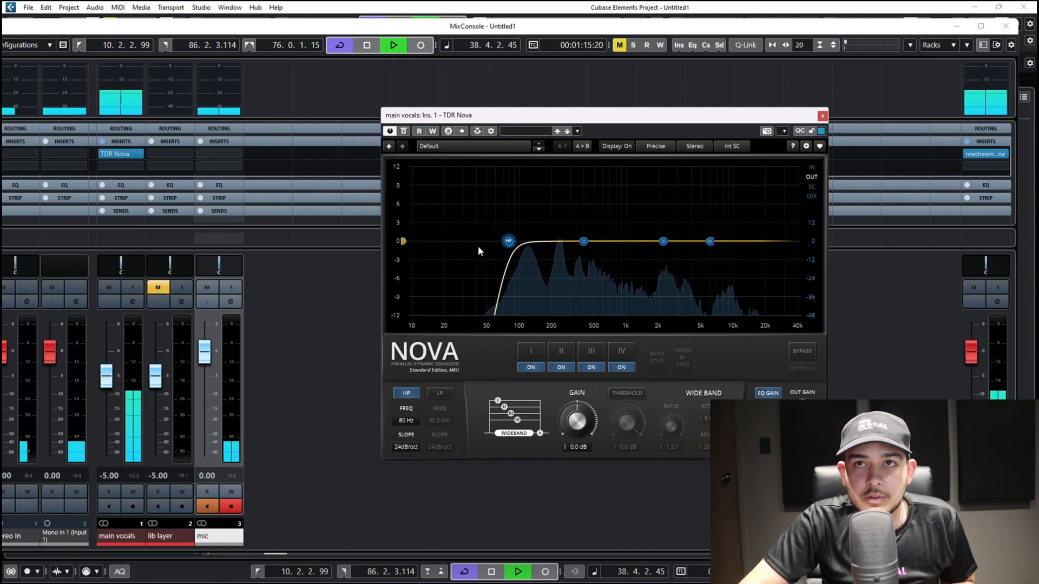
key(space)
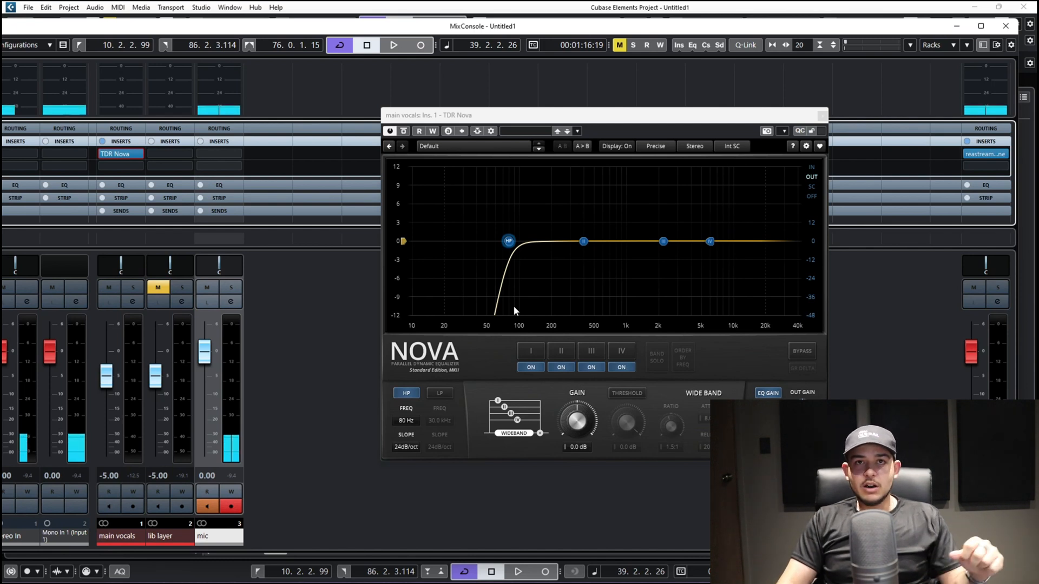
Step: Play the main vocals through the high-pass filter and try raising its frequency to 135 Hz
key(space)
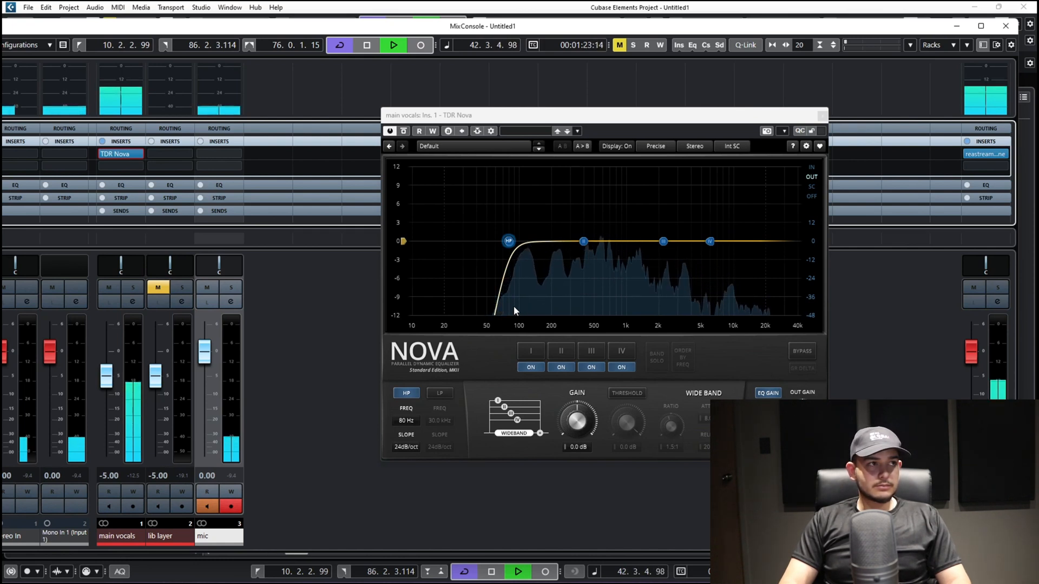
key(space)
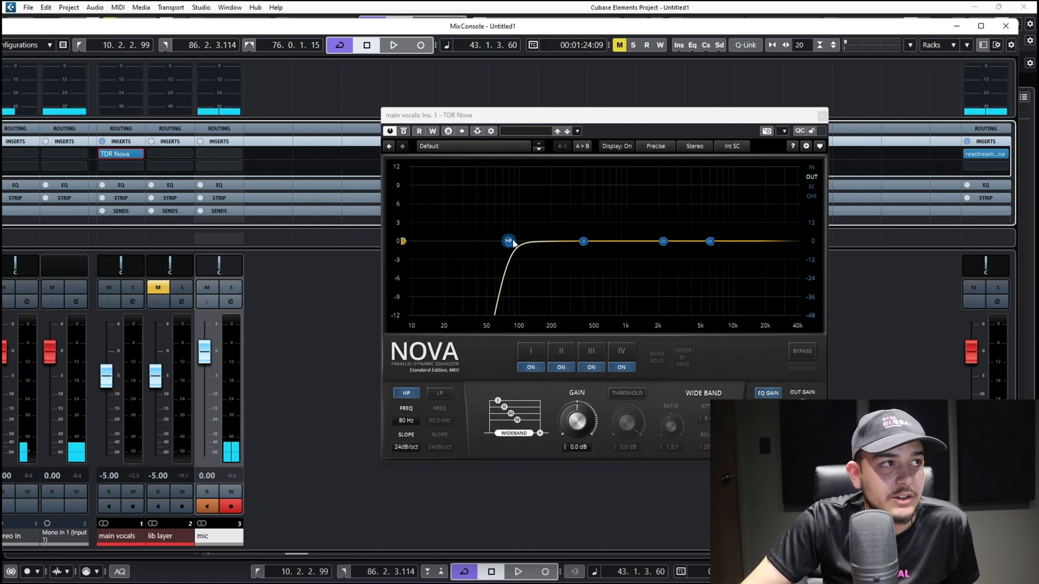
key(space)
drag(513, 243, 538, 249)
key(space)
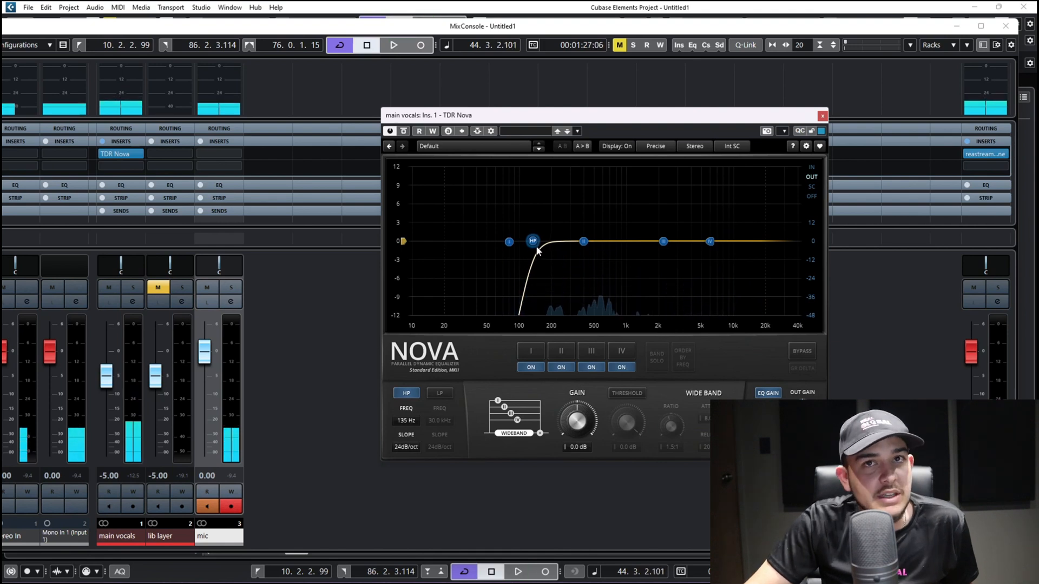
Step: Lower the high-pass filter's frequency to 90 Hz and play the main vocals to about bar 48
mouse_move(536, 248)
mouse_down()
mouse_move(509, 247)
mouse_move(522, 249)
mouse_up()
key(space)
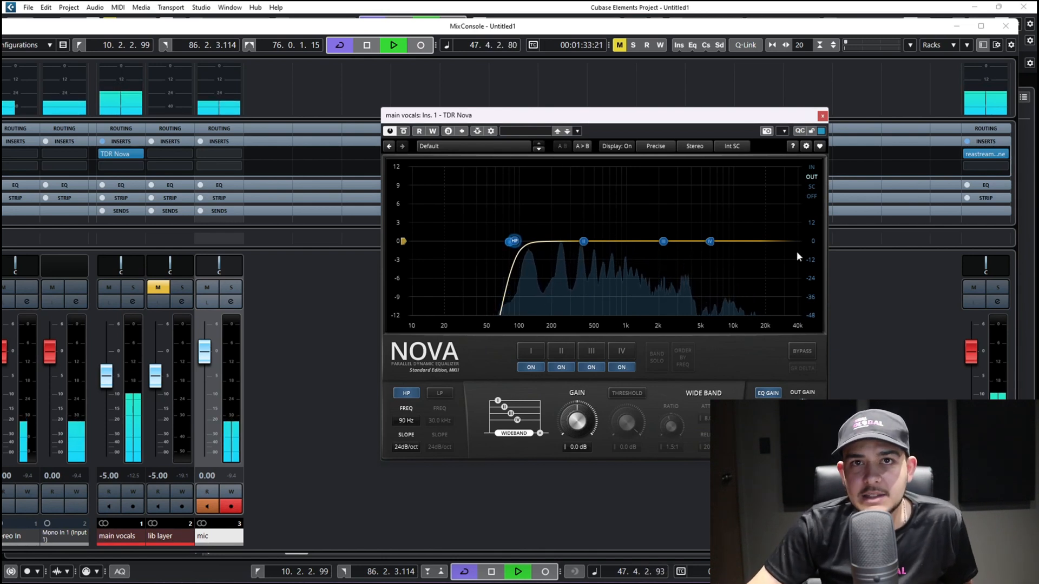
key(space)
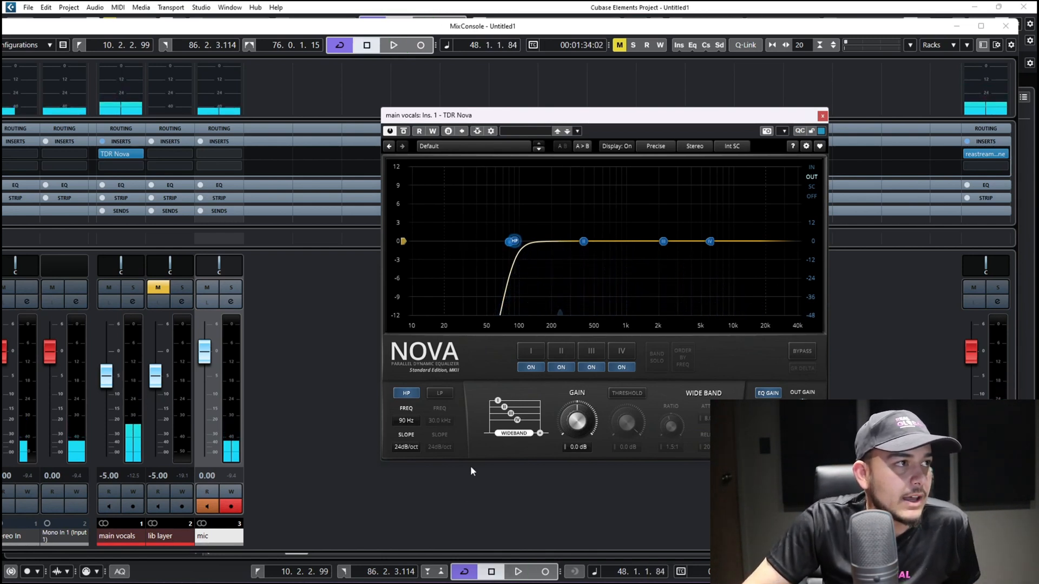
Step: Set the high-pass filter's slope to 12 dB/oct and raise its frequency to 116 Hz while the vocals play, then stop playback
click(408, 447)
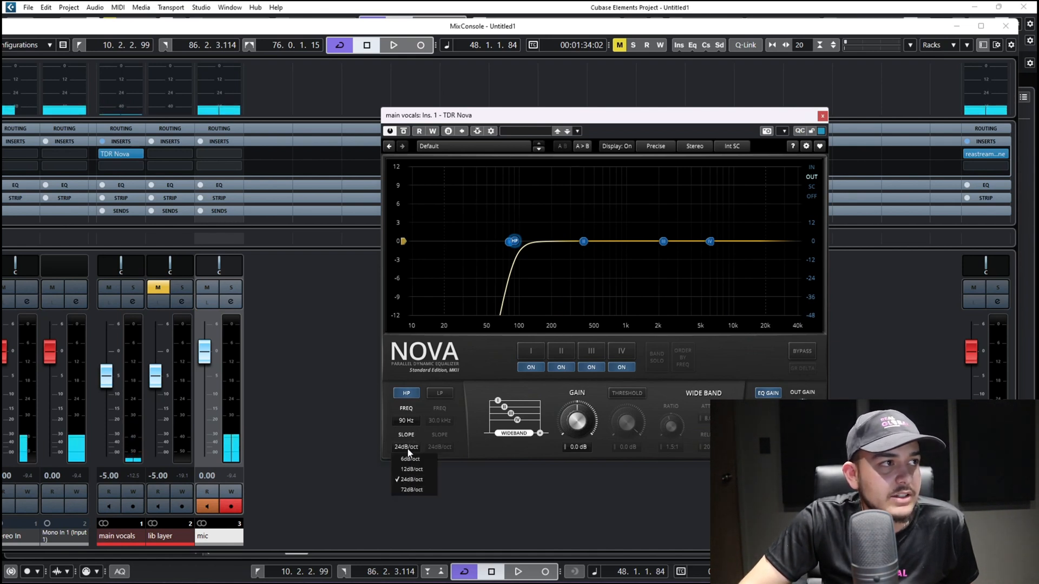
click(408, 452)
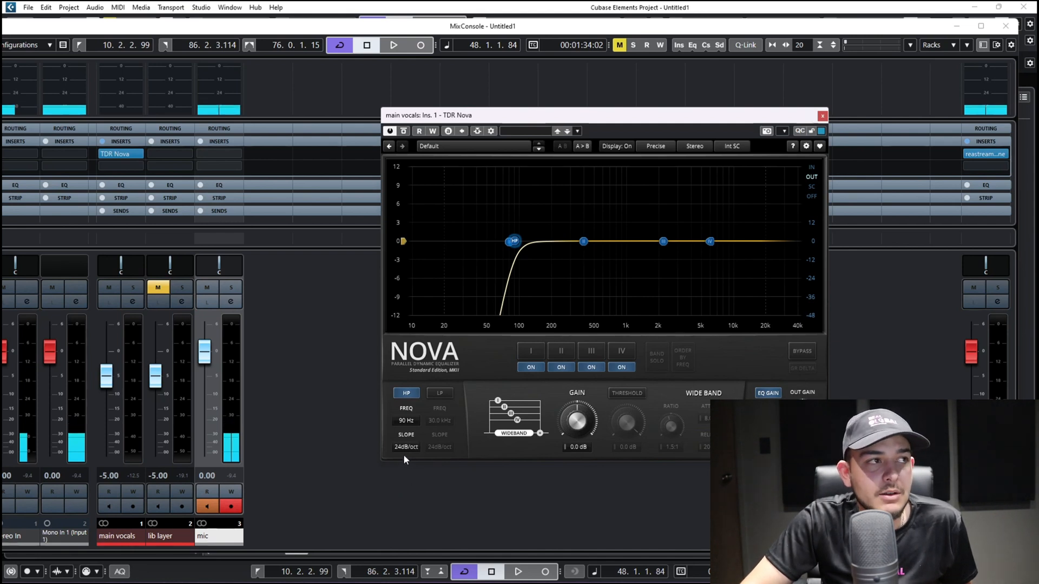
click(416, 449)
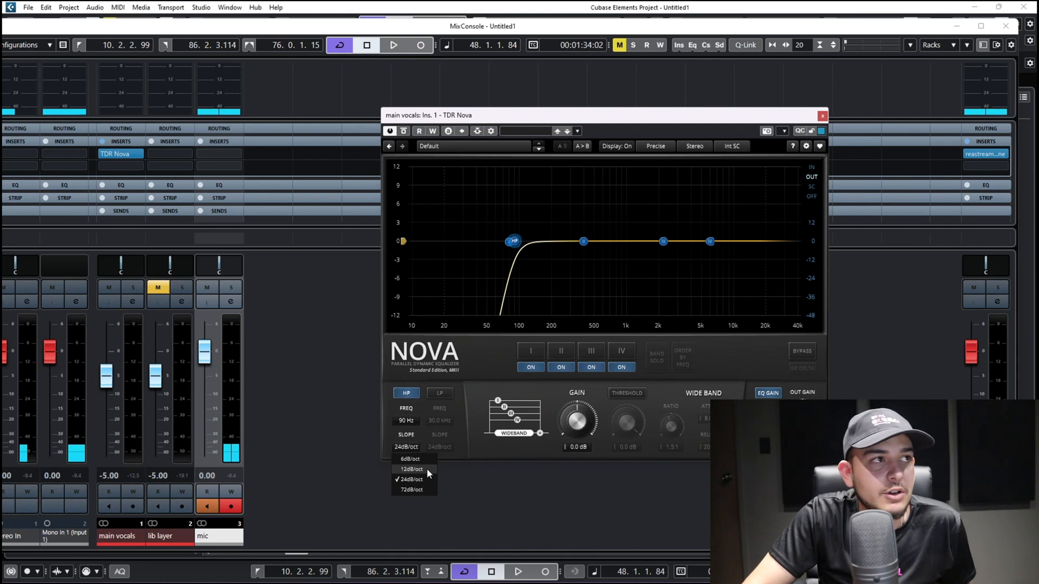
click(426, 469)
key(space)
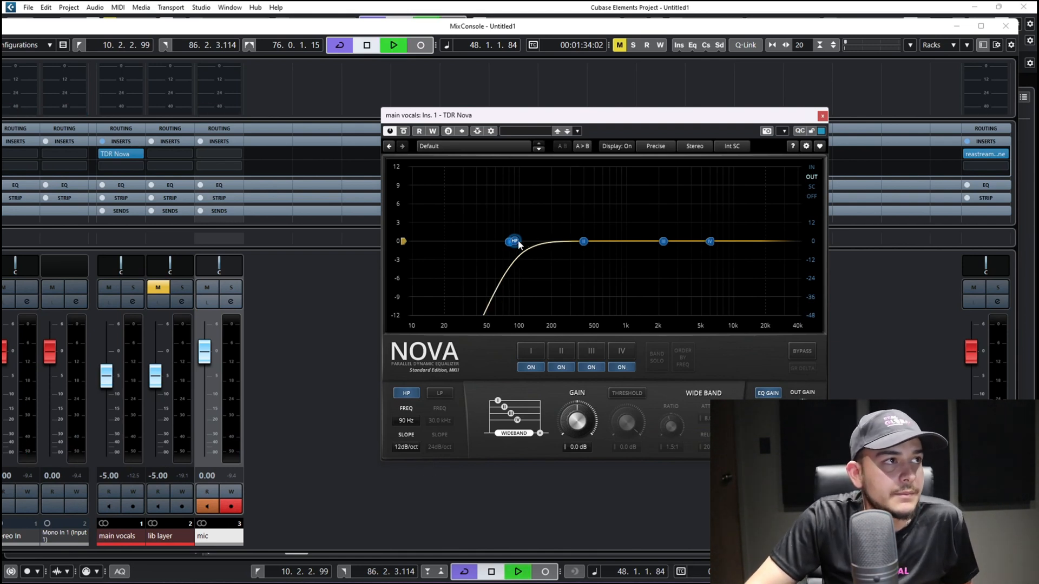
drag(524, 242, 531, 248)
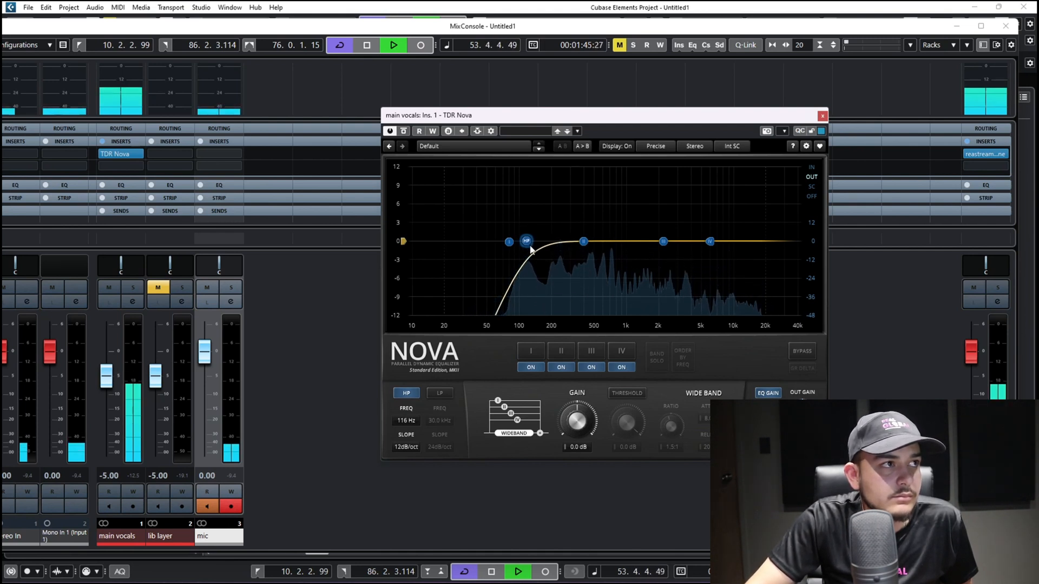
key(space)
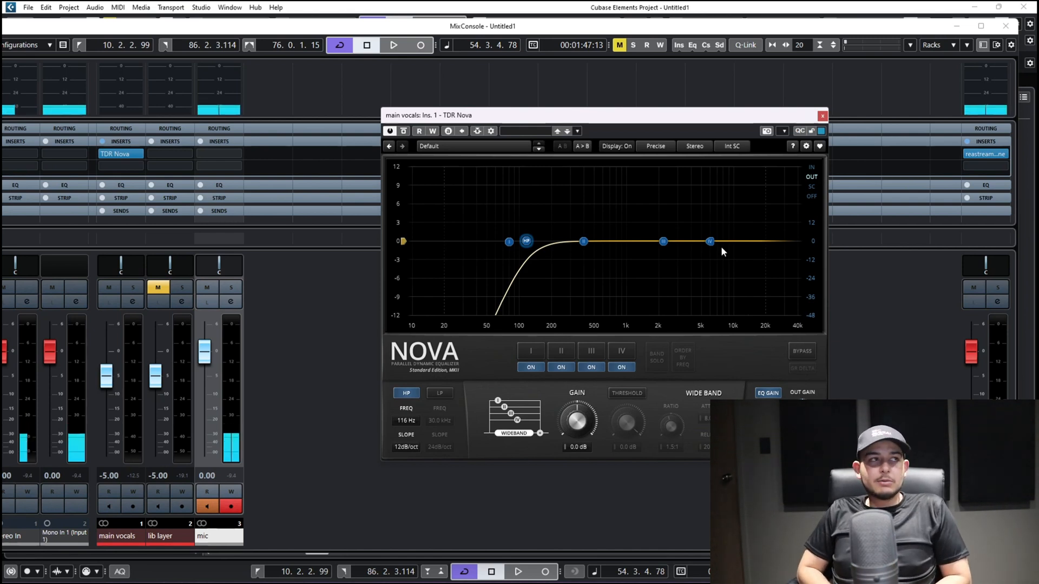
Step: Spread the bands upward: band IV to about 16 kHz, III to 7.3 kHz, II to 2.9 kHz and I to about 500 Hz
drag(710, 242, 754, 241)
drag(664, 241, 681, 242)
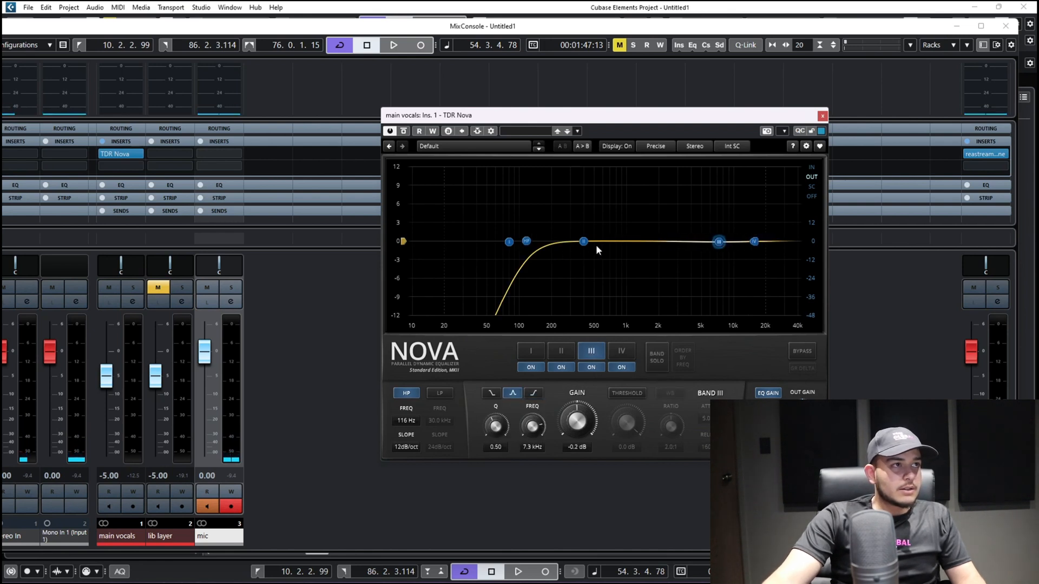
drag(583, 242, 673, 244)
drag(510, 245, 596, 242)
drag(675, 244, 678, 246)
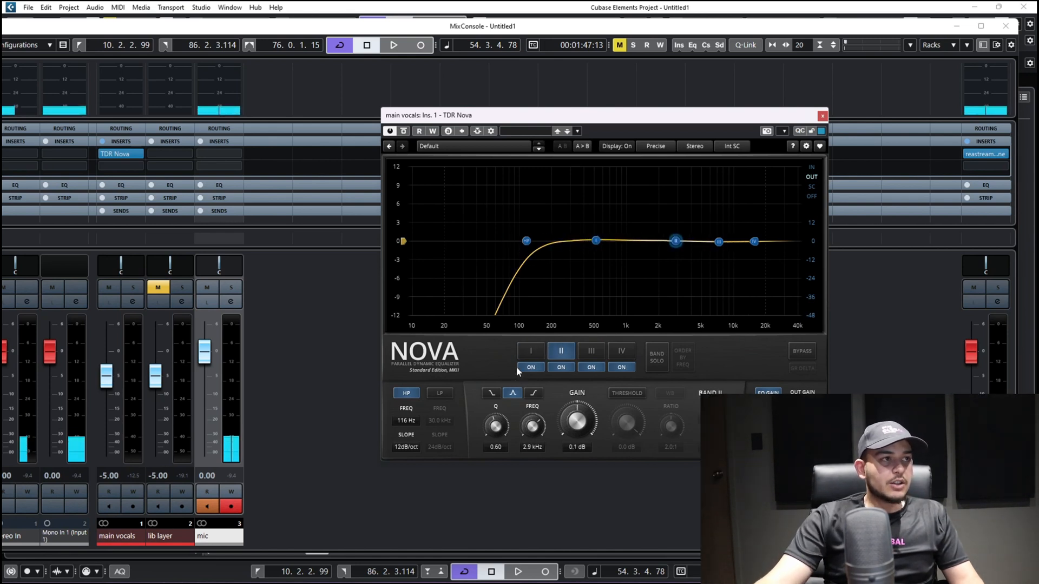
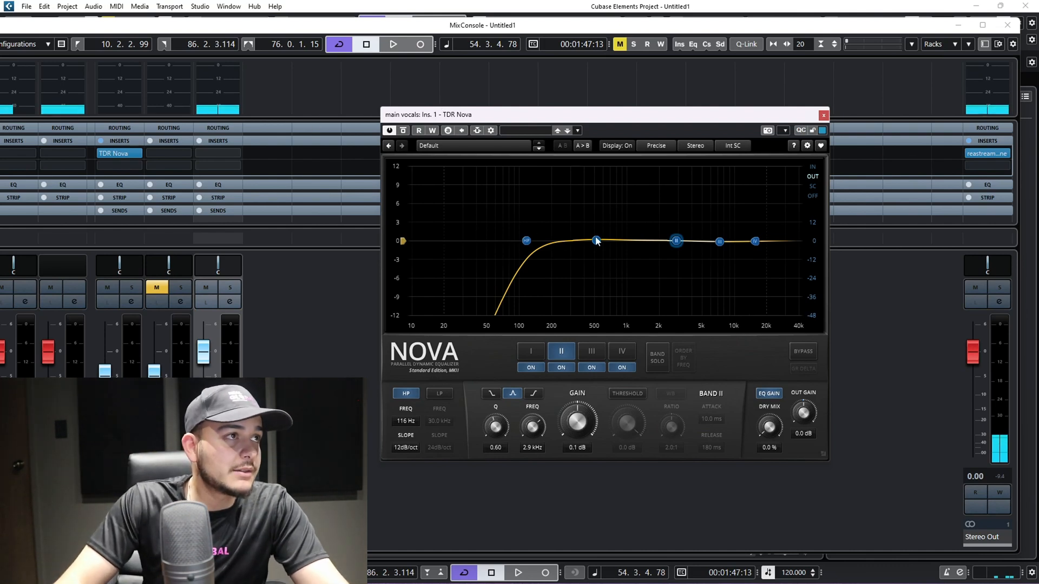
Step: Move band I down to about 195 Hz and narrow it with a Q of 6.00
drag(596, 240, 558, 240)
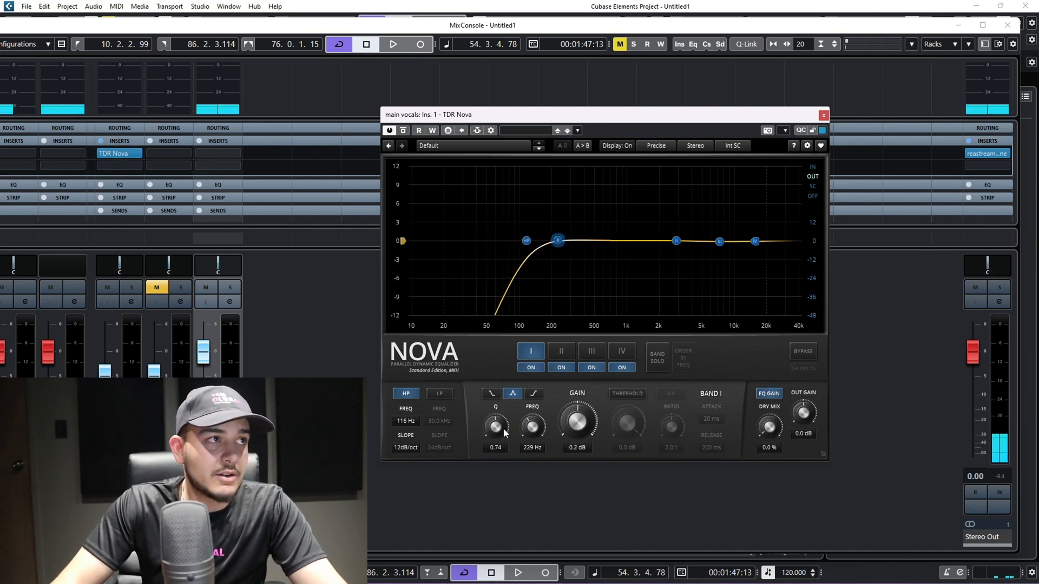
drag(504, 435, 504, 422)
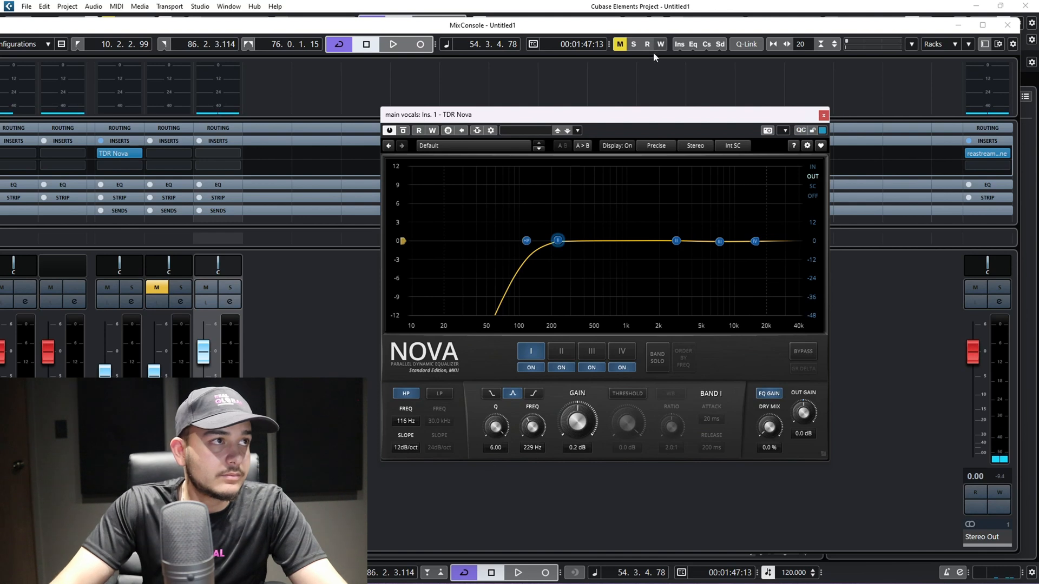
drag(557, 241, 551, 243)
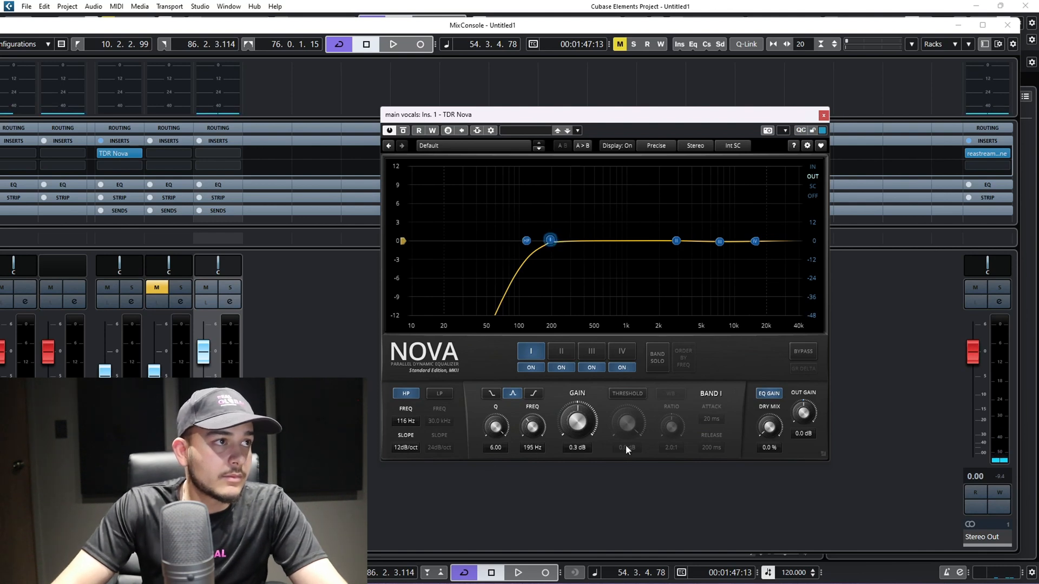
Step: Solo band I with an 18 dB boost and shift it to 210 Hz while the vocals play, then stop playback
click(659, 358)
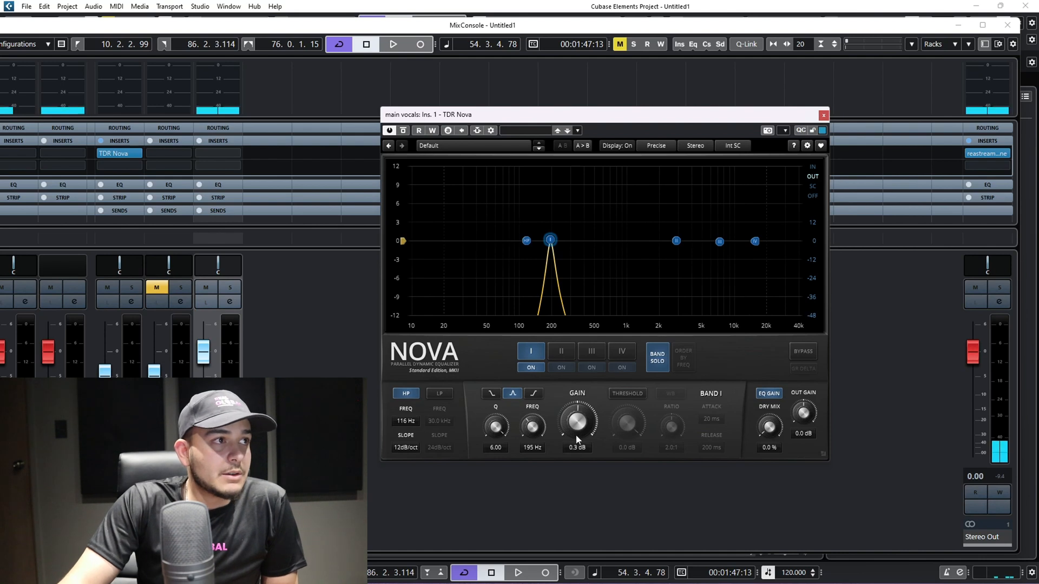
drag(573, 427, 561, 410)
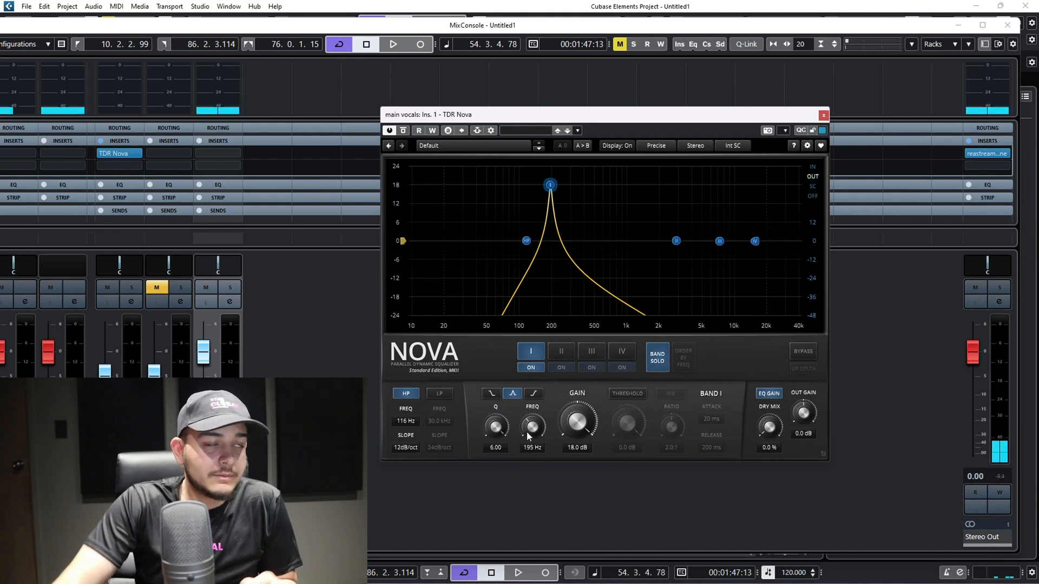
key(space)
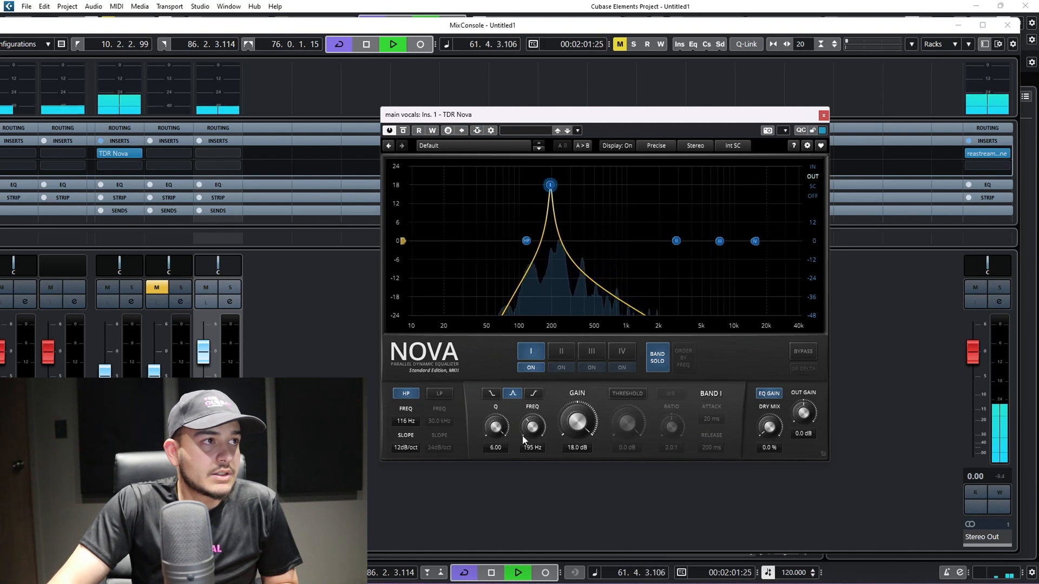
mouse_move(524, 430)
mouse_down()
mouse_move(525, 457)
mouse_move(524, 428)
mouse_up()
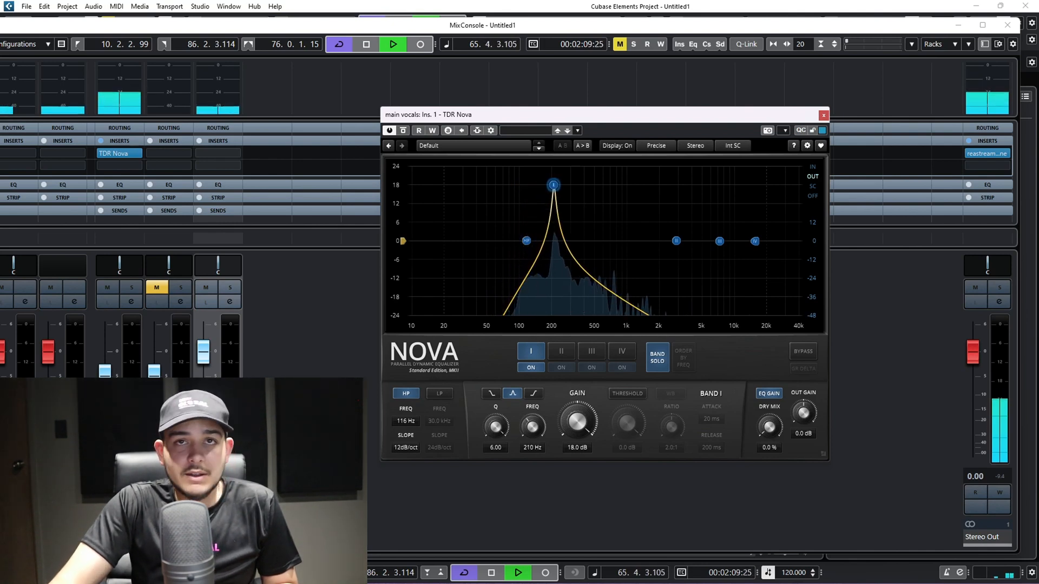
key(space)
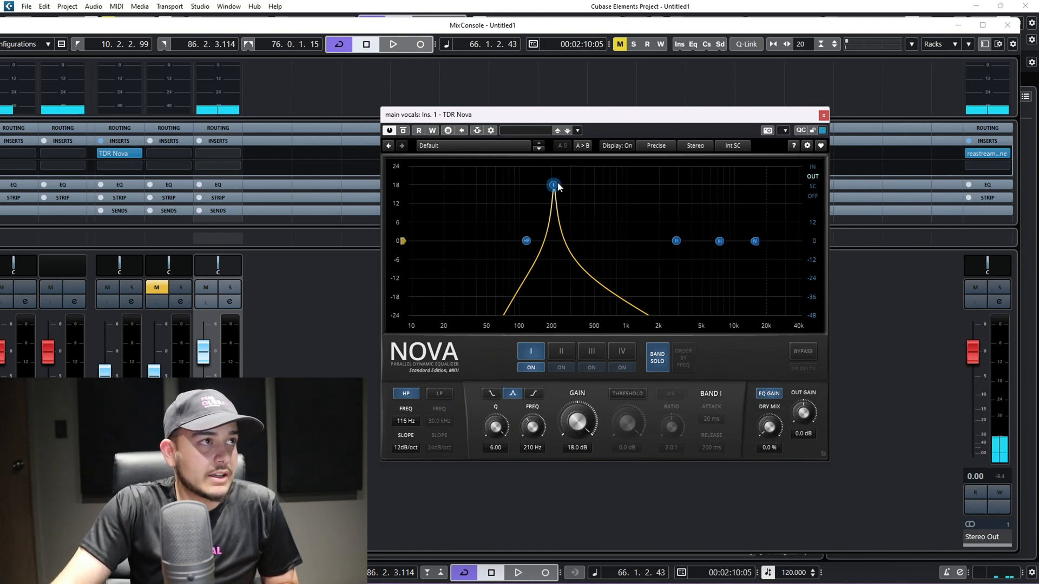
Step: Sweep the soloed band I up to 738 Hz during playback, then settle it at 697 Hz and stop
key(space)
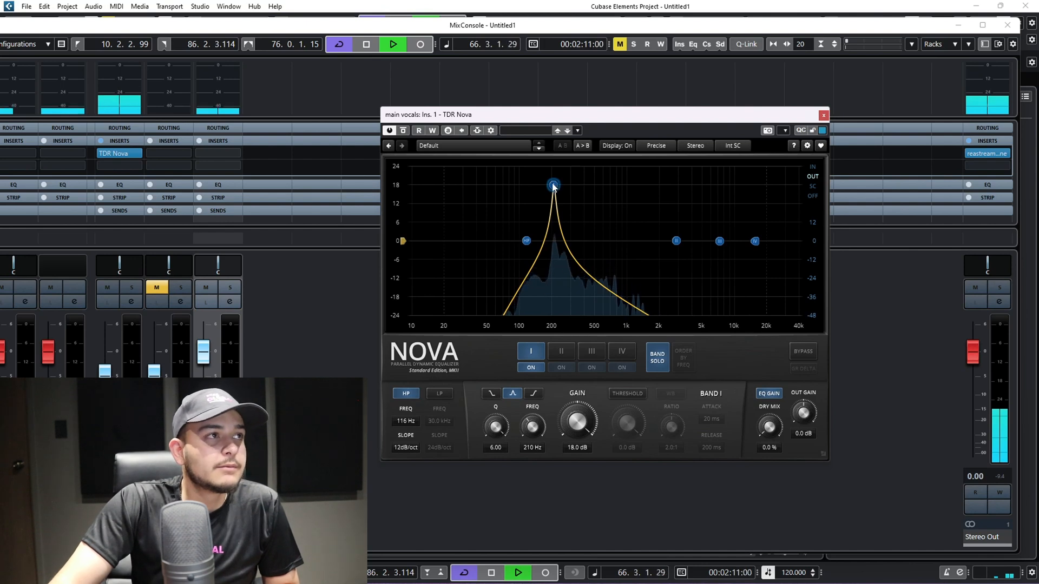
drag(558, 186, 612, 181)
key(space)
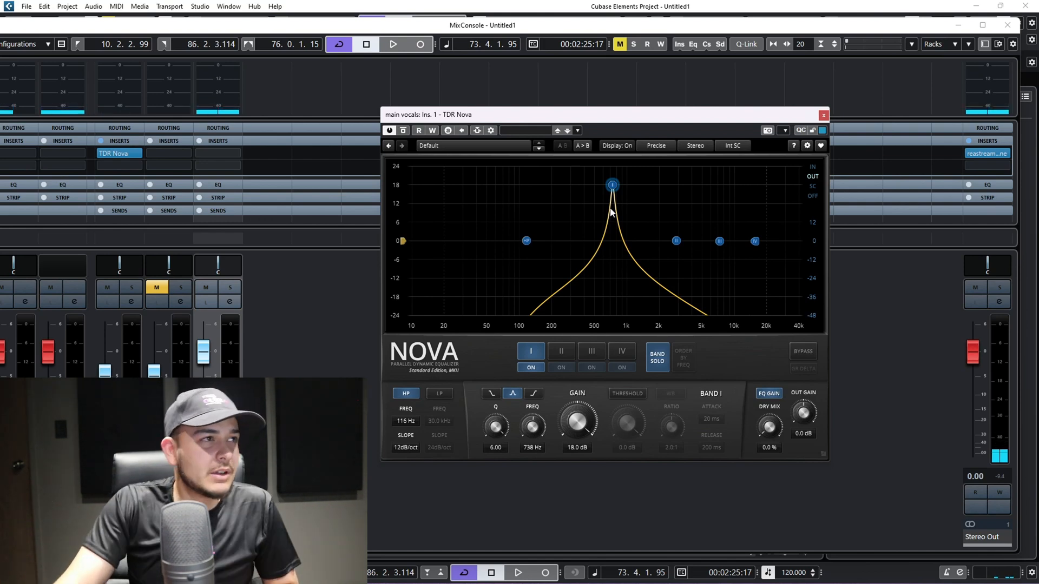
key(space)
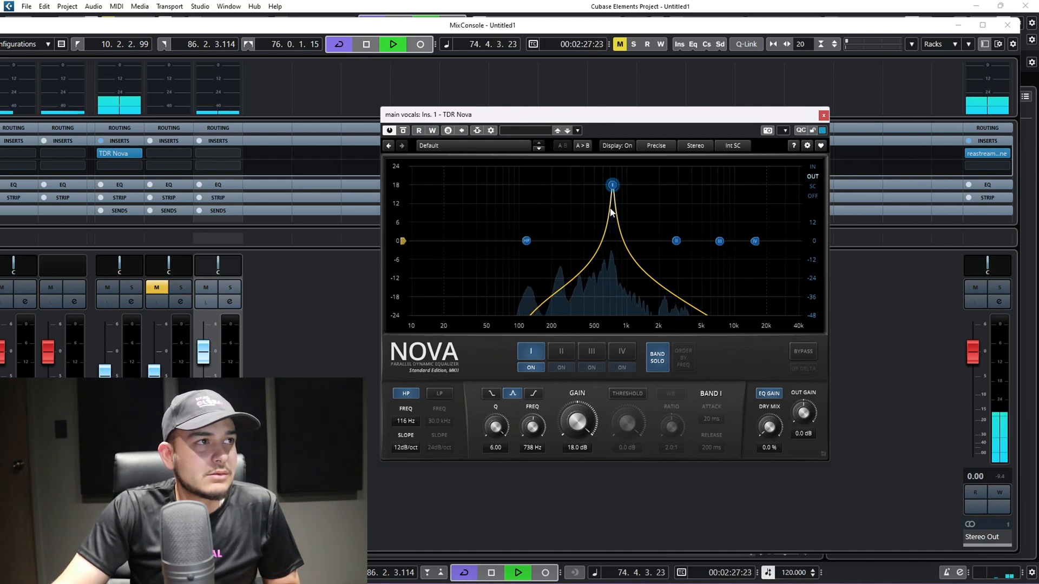
drag(616, 188, 612, 185)
key(space)
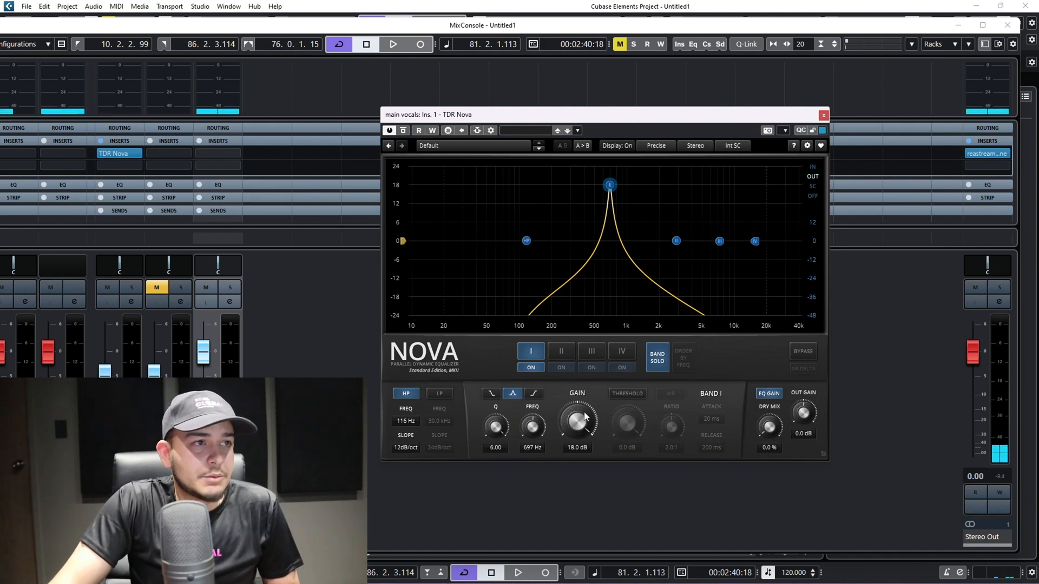
Step: Turn band I into a -6.0 dB cut, end its solo and widen its Q to 3.38
drag(578, 422, 578, 481)
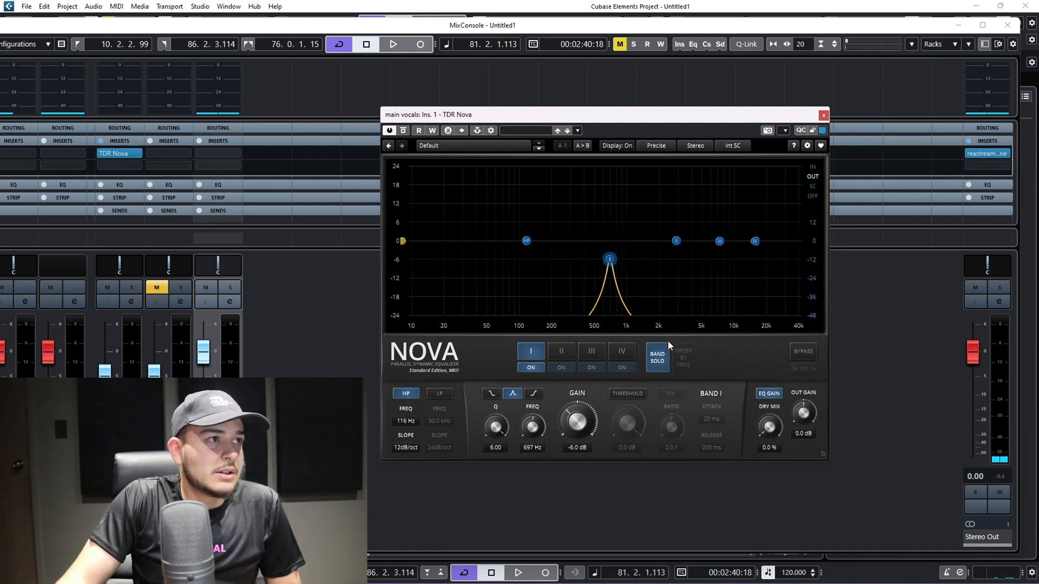
click(651, 367)
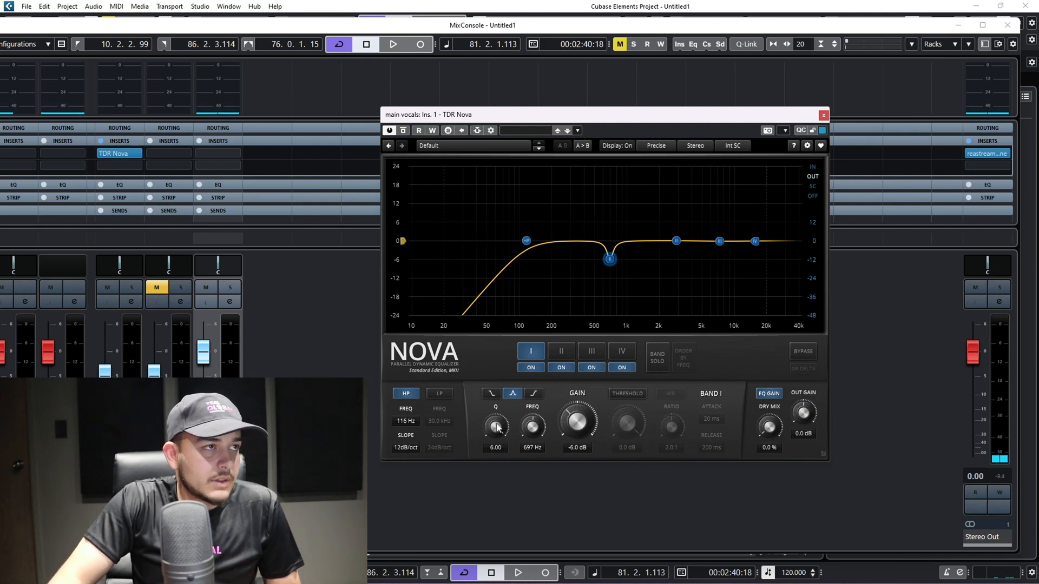
key(space)
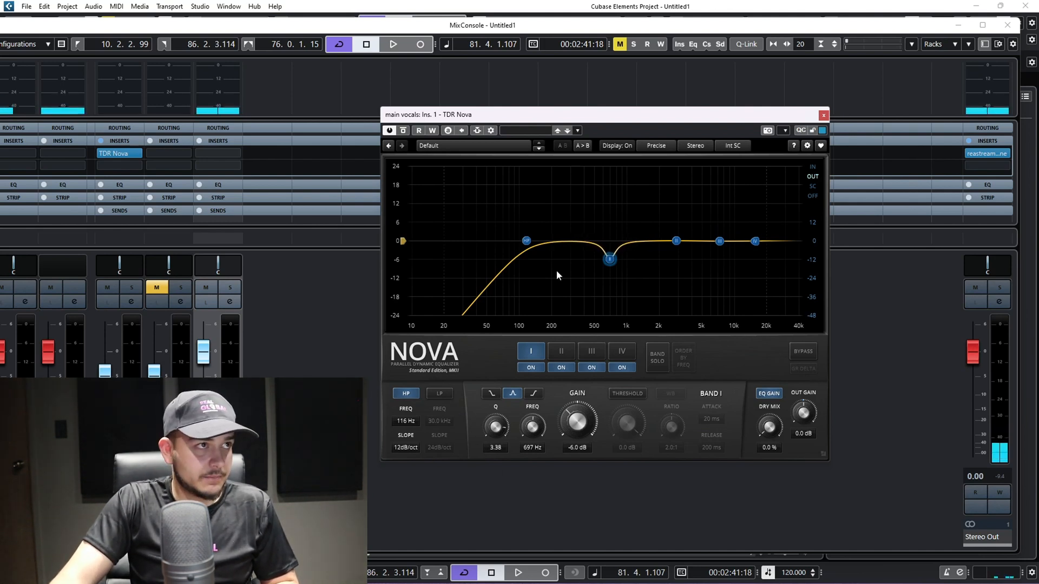
Step: Raise the high-pass filter's frequency to 151 Hz while the vocals play
key(space)
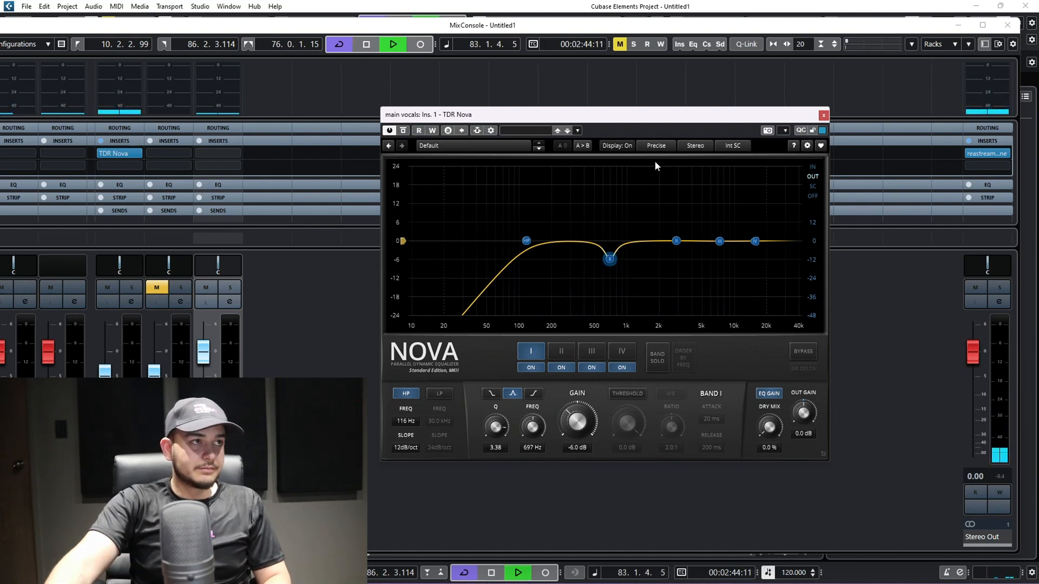
click(527, 242)
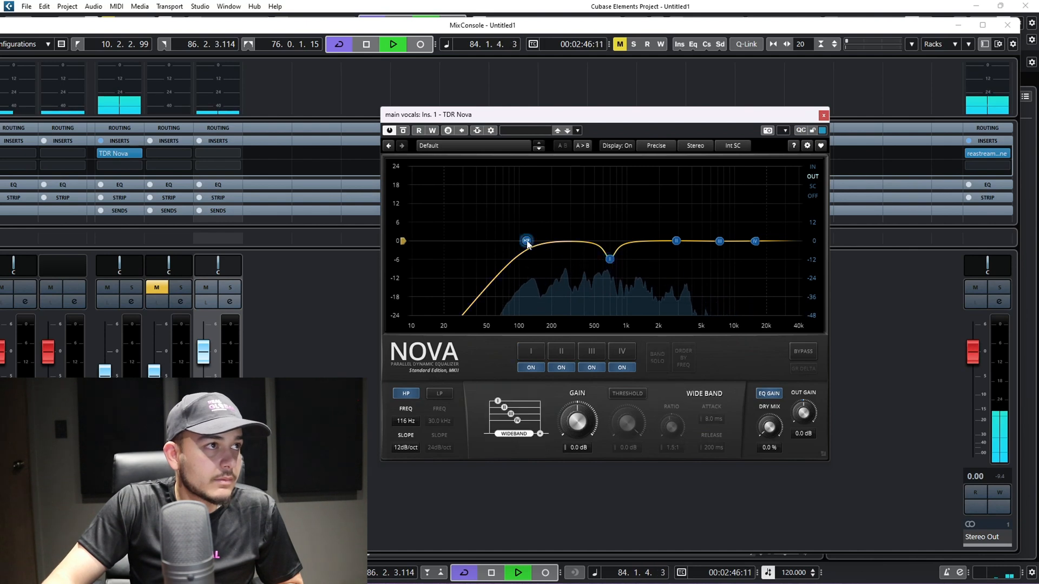
drag(528, 243, 539, 241)
key(space)
Step: Deepen band I's cut to -7.6 dB, play the vocals and bypass TDR Nova to compare, then stop playback
click(608, 261)
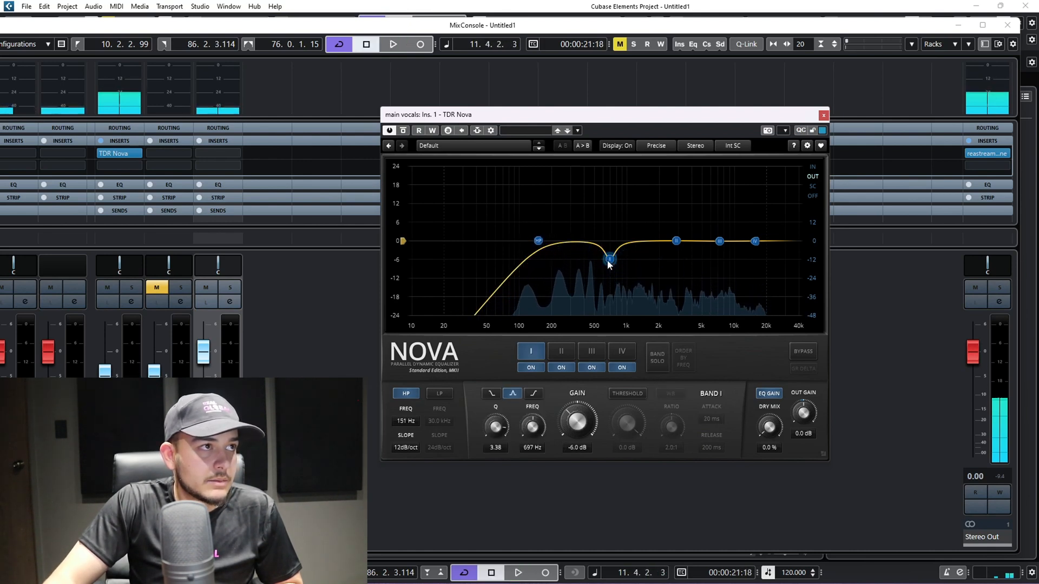
drag(607, 260, 608, 267)
key(space)
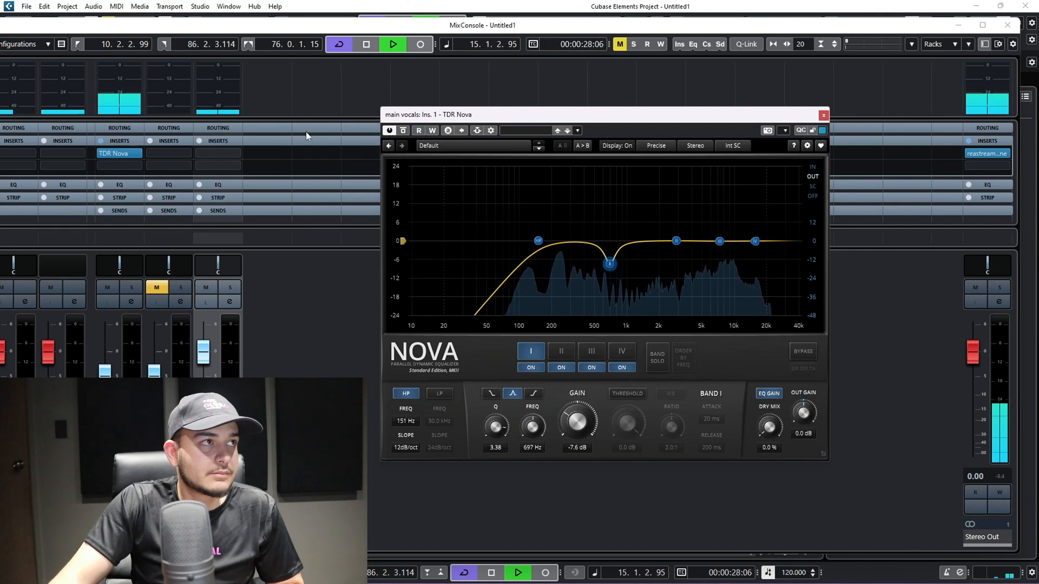
click(390, 131)
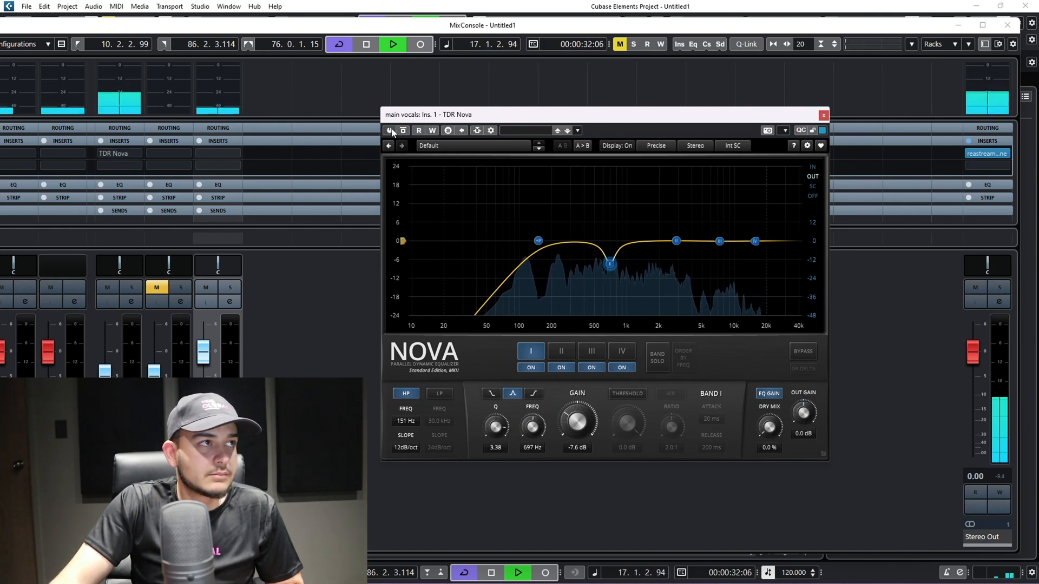
key(space)
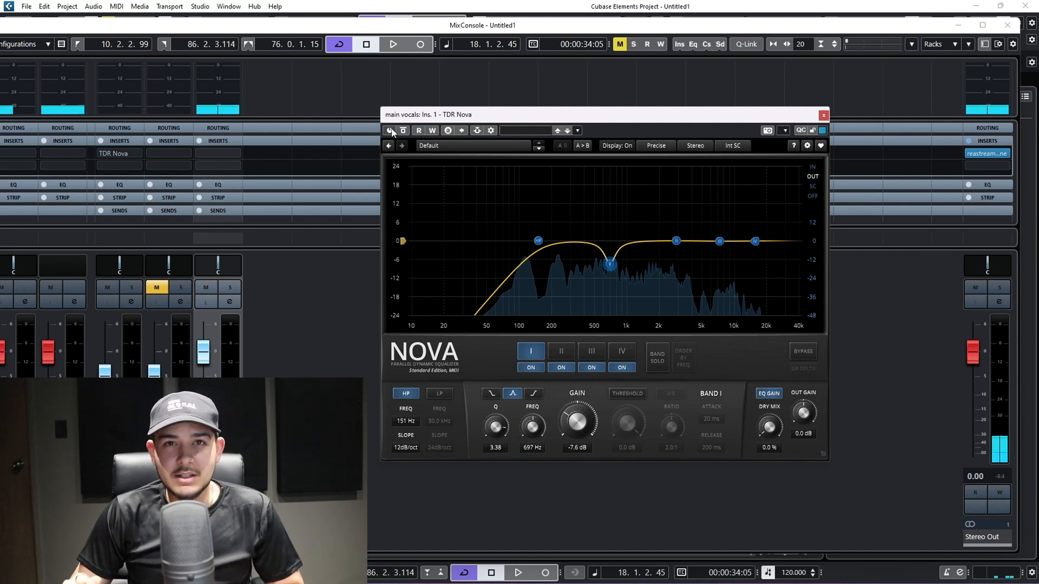
Step: Play the vocals with TDR Nova switched back on to compare, then stop playback
key(space)
click(391, 131)
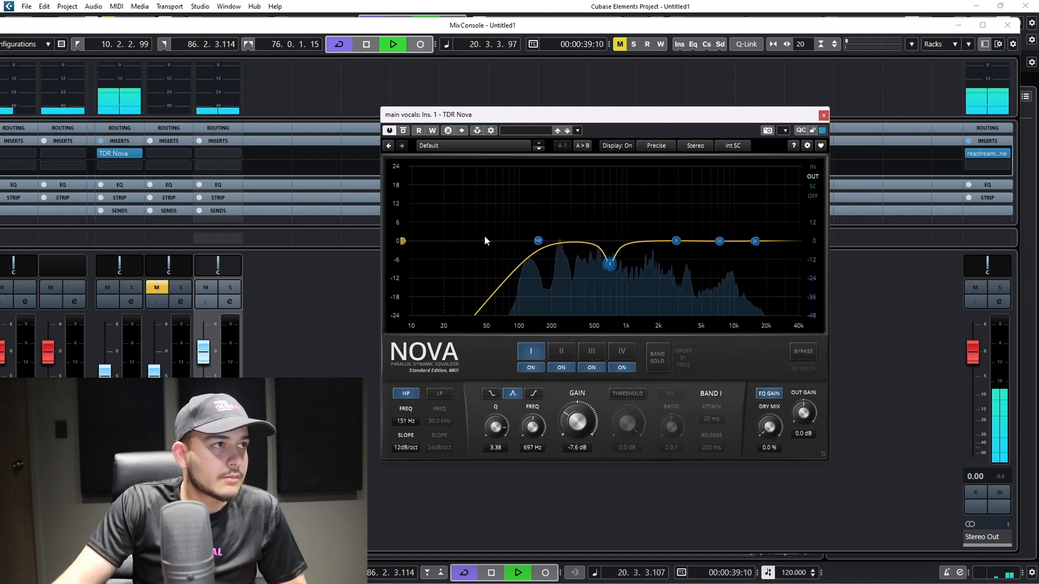
key(space)
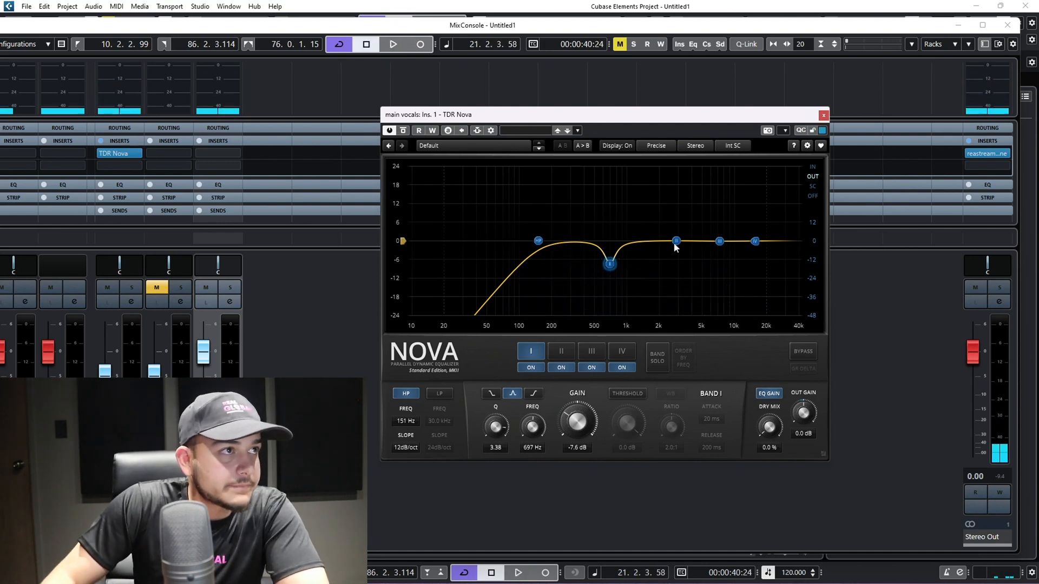
Step: Move band II to 1285 Hz, boost it by 18.0 dB, solo it and start playback
drag(675, 244, 639, 243)
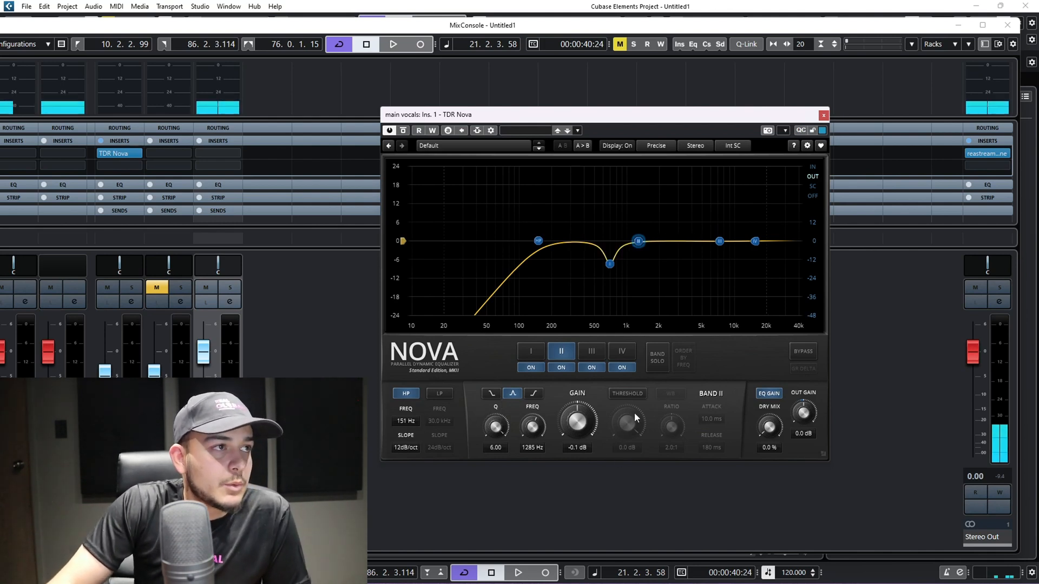
drag(577, 421, 577, 404)
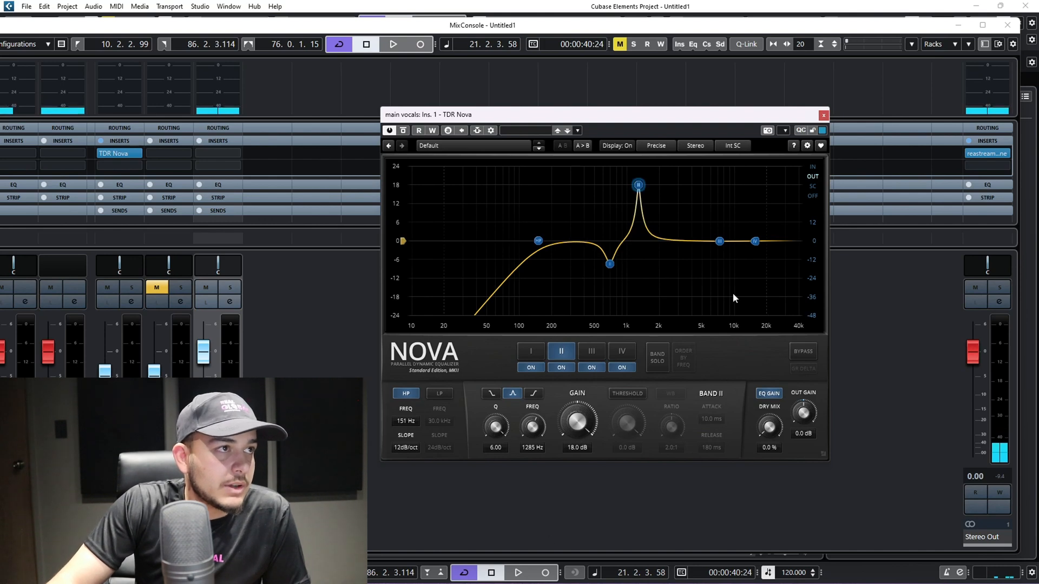
click(662, 356)
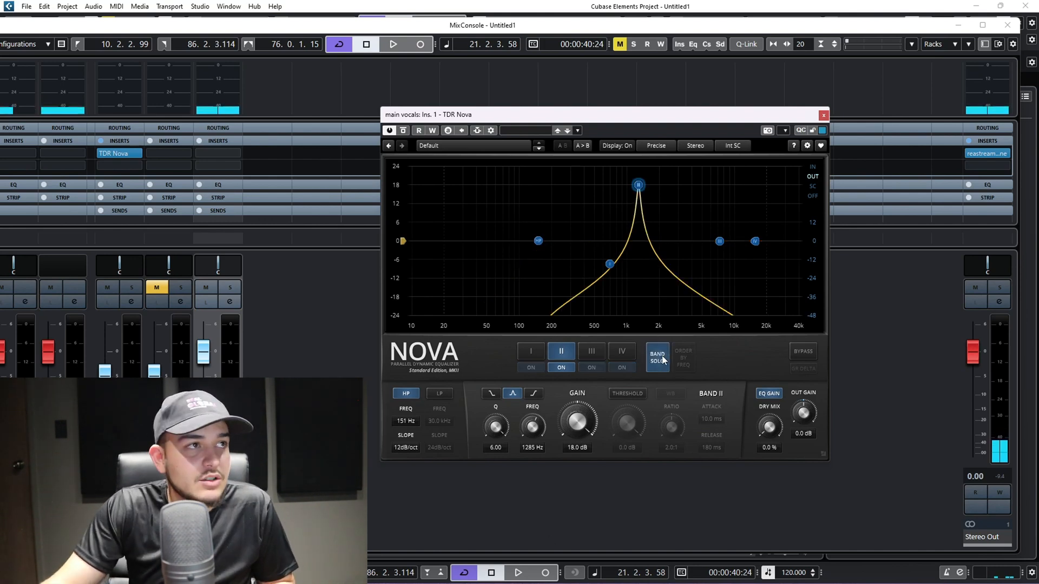
key(space)
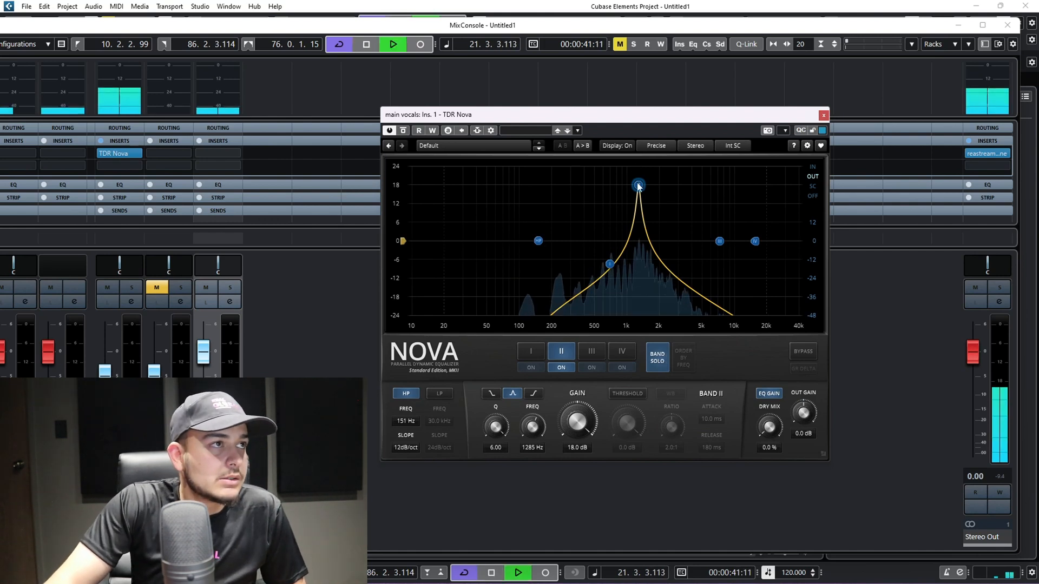
Step: Sweep the soloed band II up to 3.7 kHz during playback, then settle it at 3.4 kHz and stop
drag(639, 185, 687, 186)
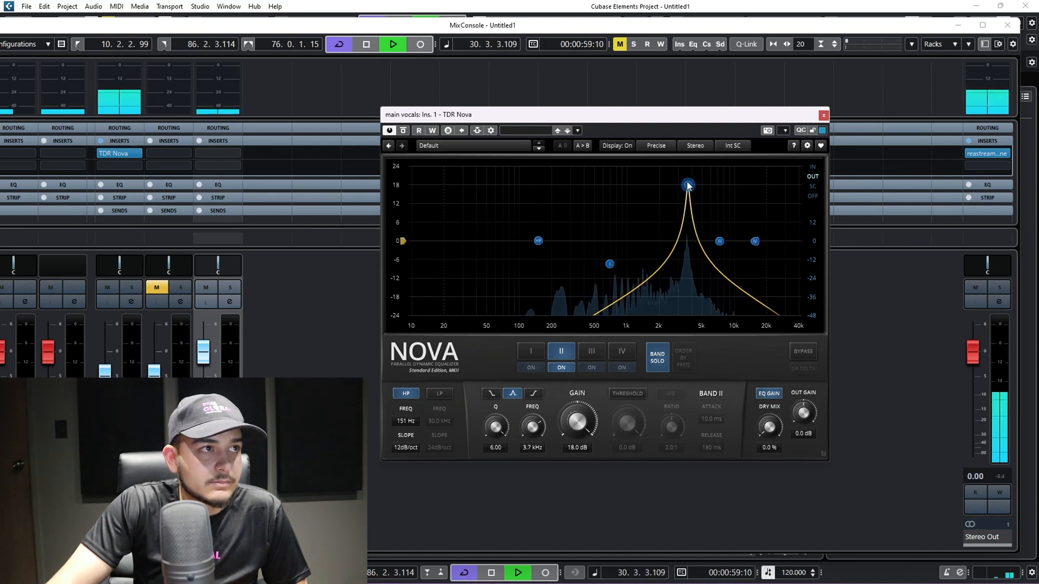
key(space)
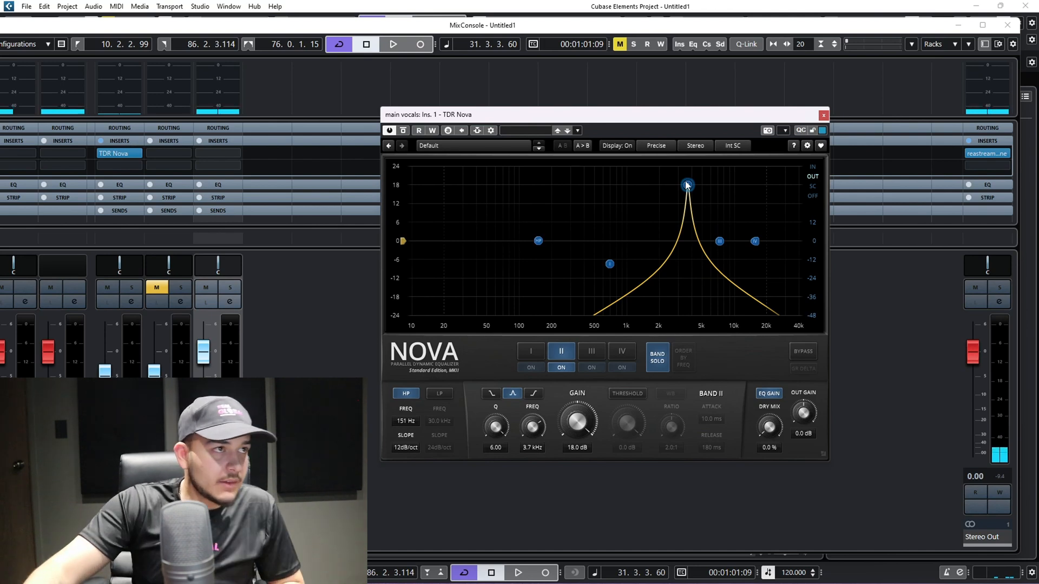
key(space)
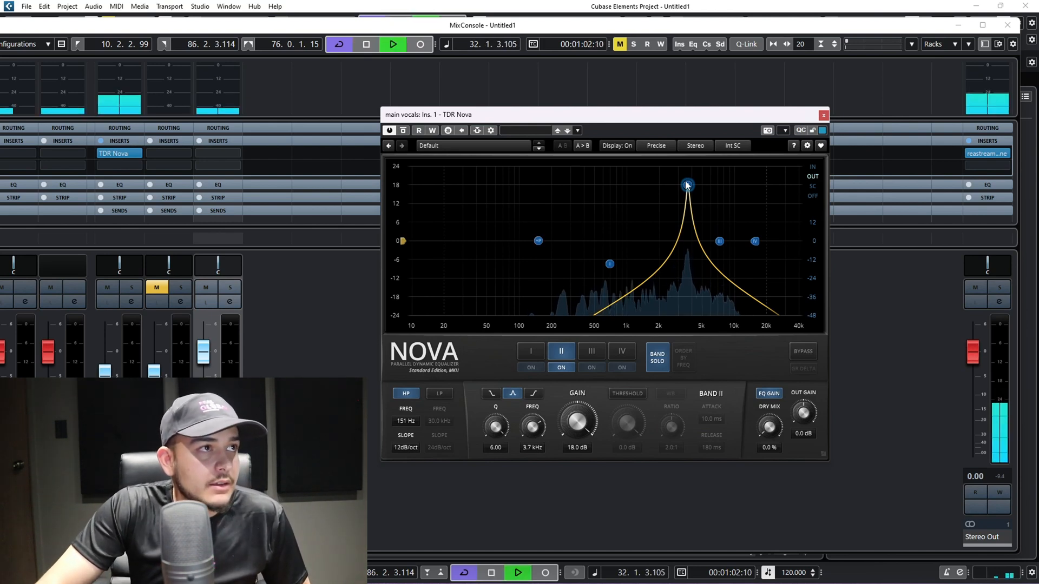
drag(687, 185, 664, 186)
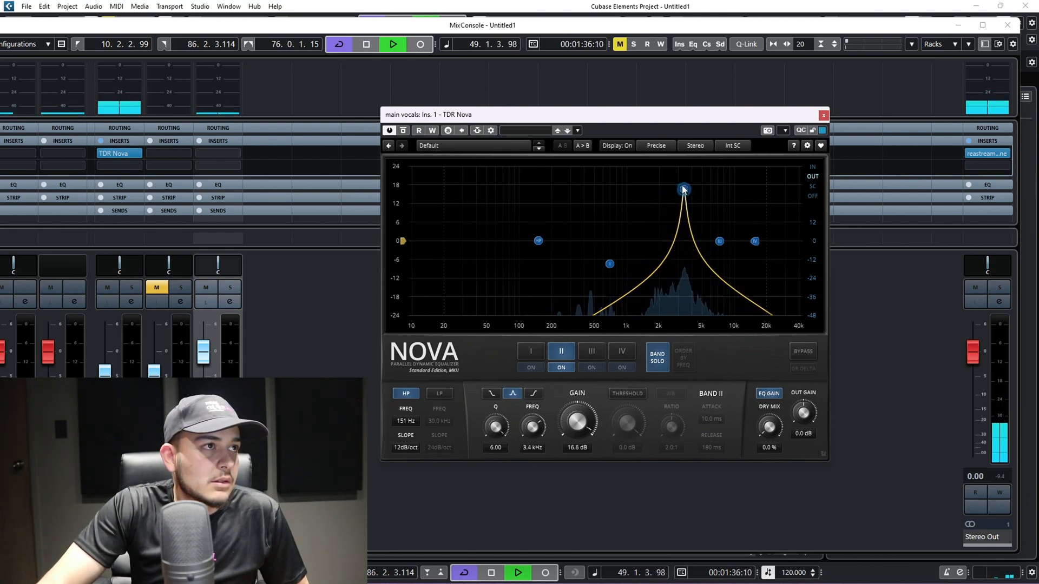
drag(684, 190, 681, 189)
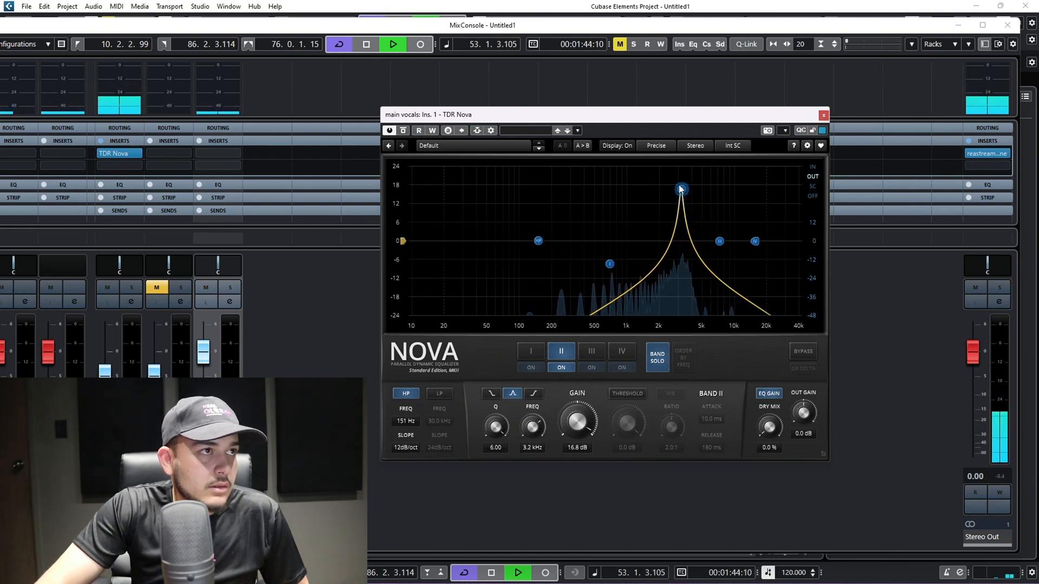
mouse_move(673, 188)
mouse_down()
mouse_move(661, 189)
mouse_move(678, 189)
mouse_up()
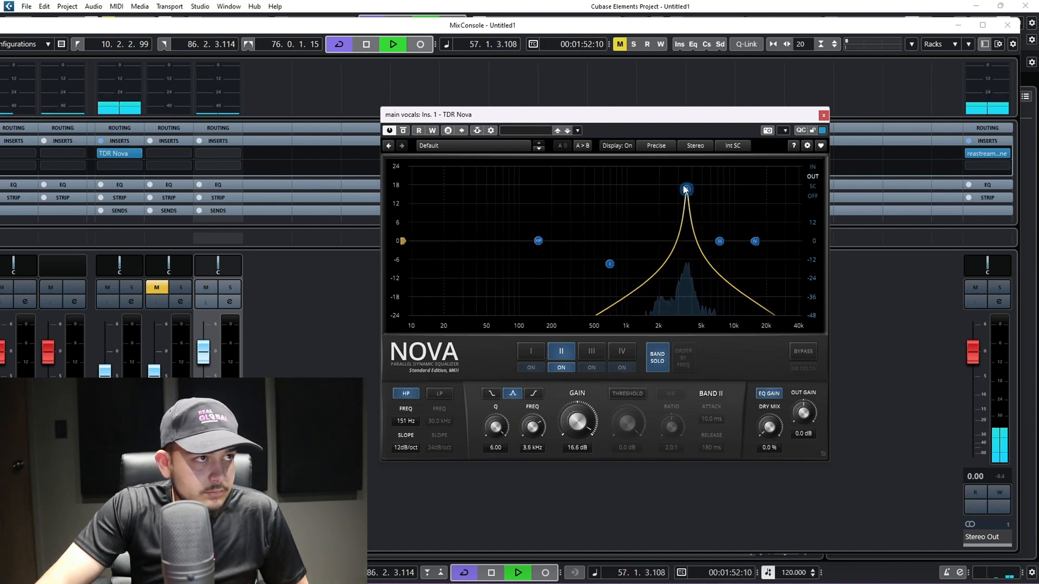
drag(684, 189, 682, 189)
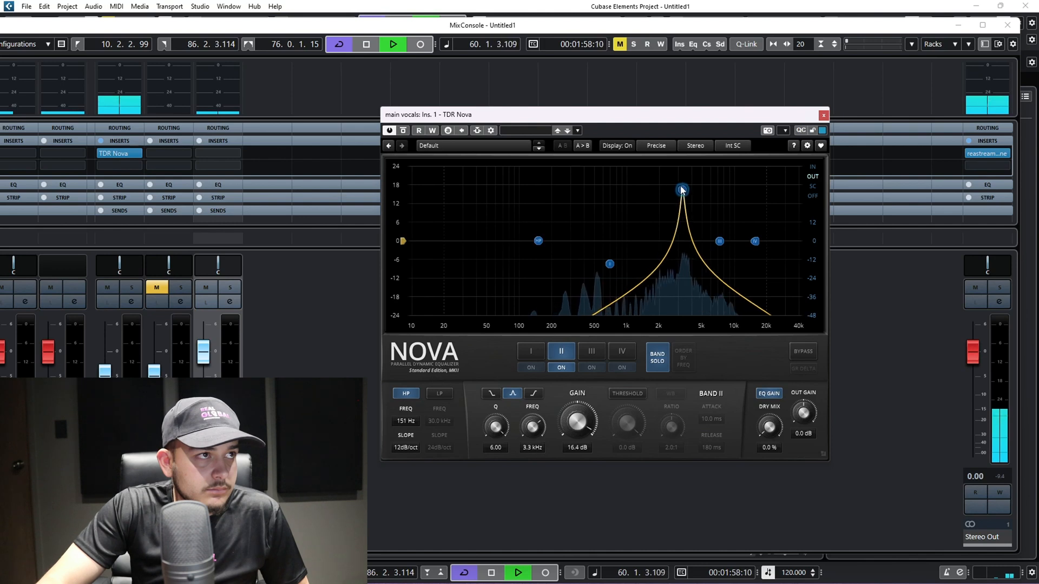
drag(682, 188, 684, 189)
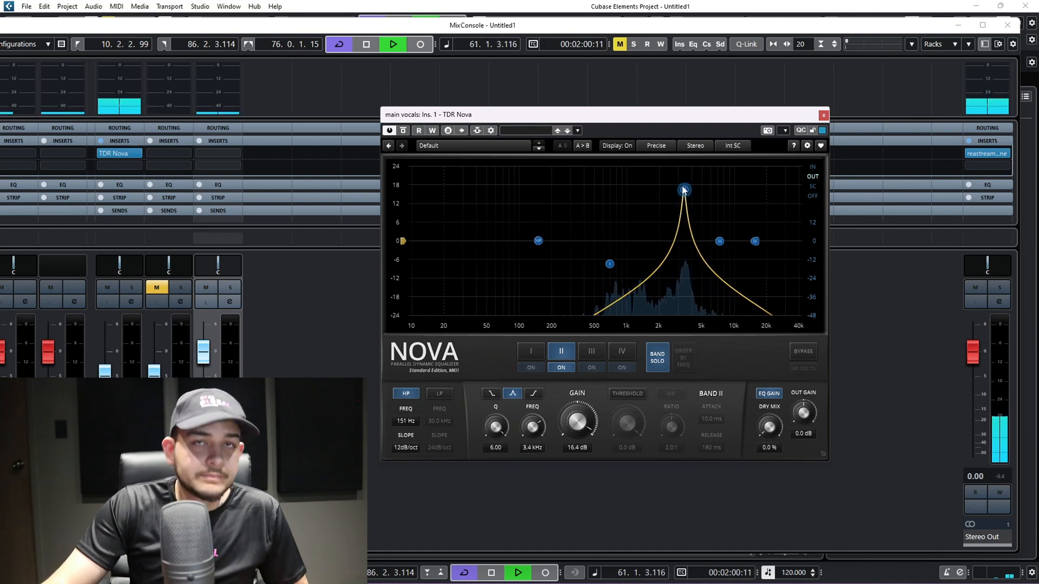
key(space)
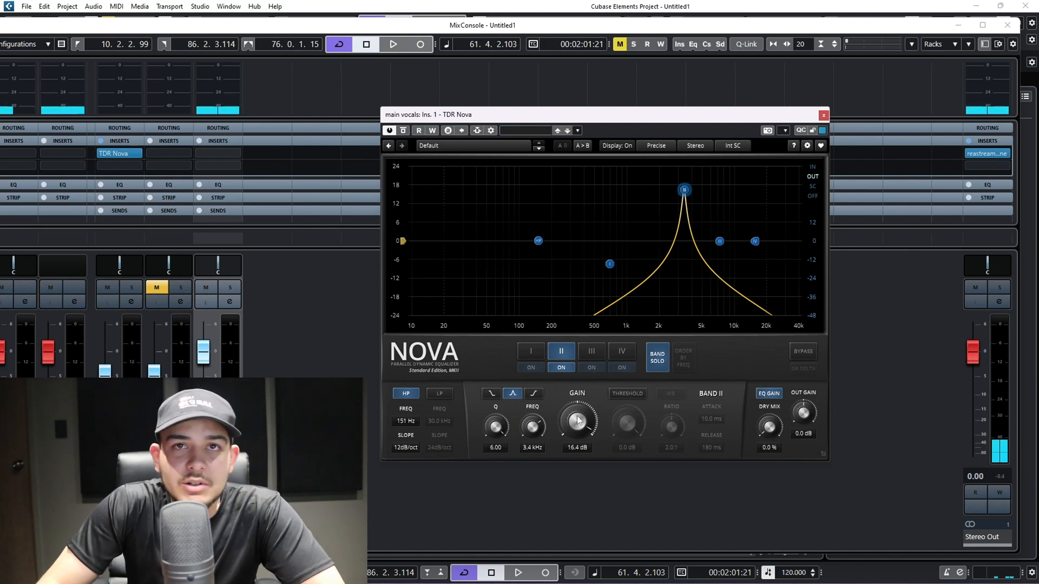
Step: Turn band II into a -7.2 dB cut with a Q of 4.82, end its solo, and move band IV out to 40.0 kHz
drag(578, 421, 578, 477)
click(658, 358)
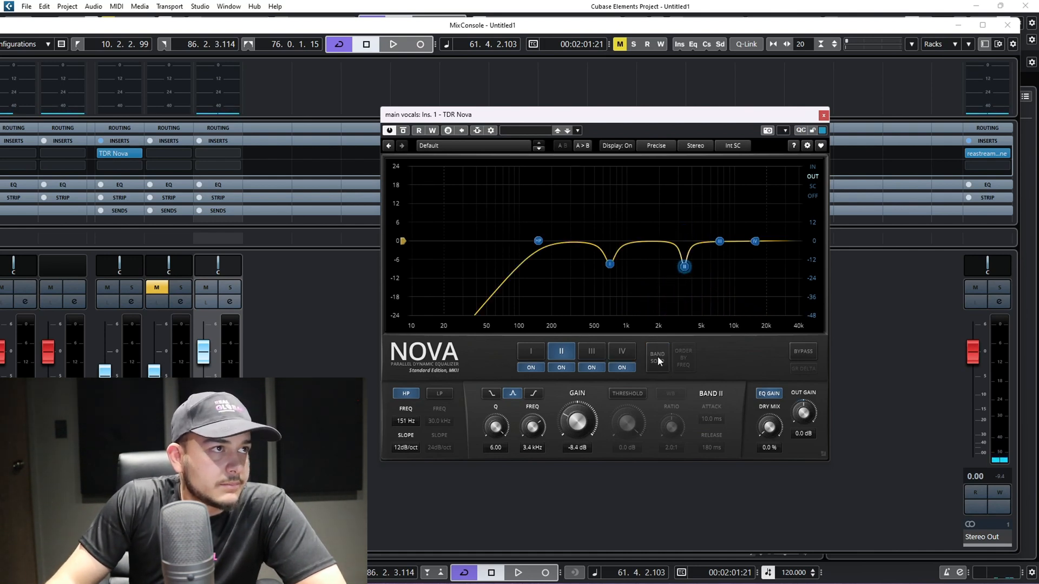
drag(755, 240, 842, 243)
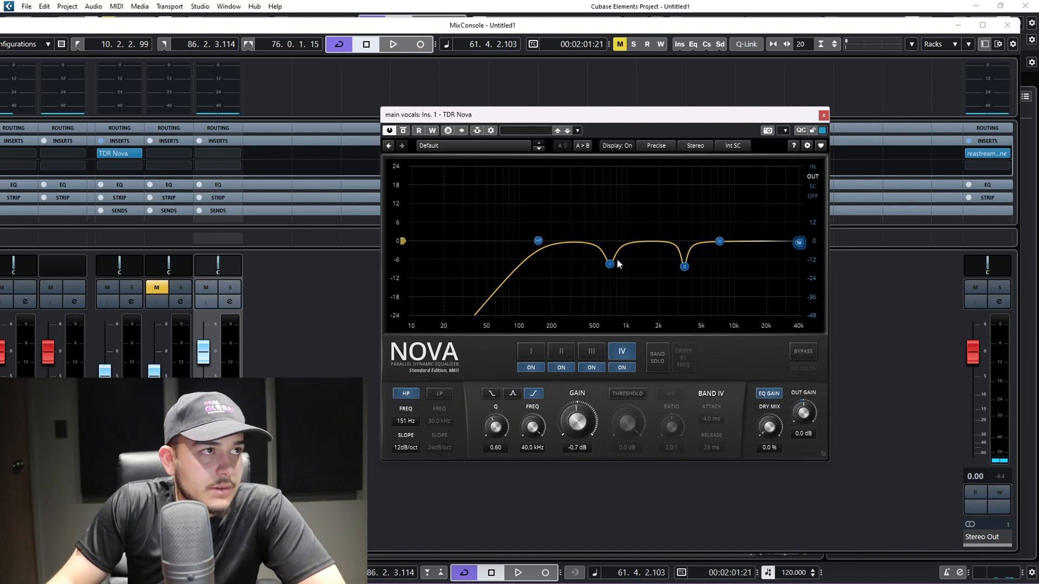
drag(683, 266, 685, 262)
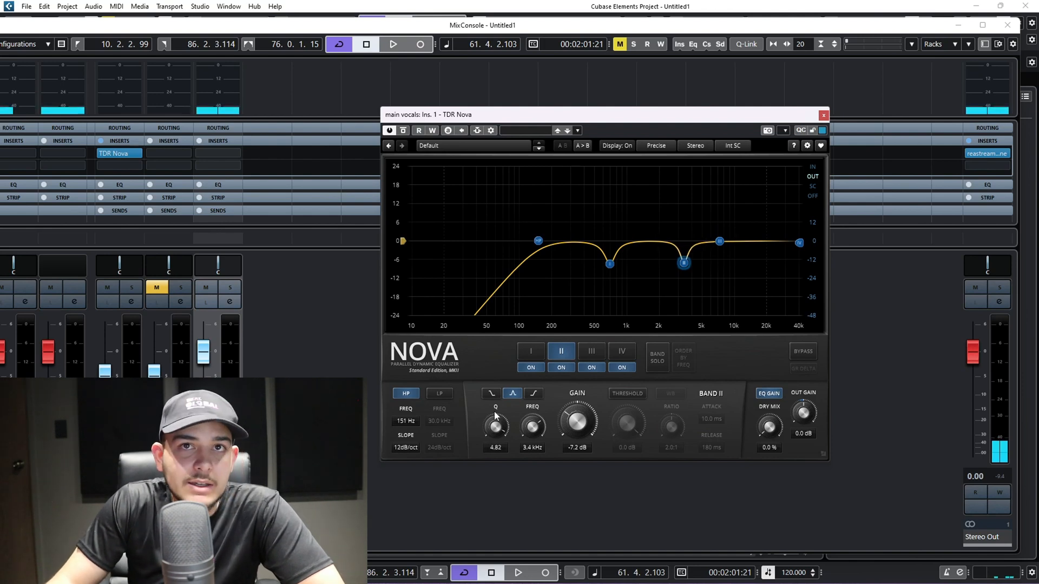
Step: Narrow band III at 7.3 kHz to a Q of 6.00, solo it and boost it by 18.0 dB while the vocals play
click(721, 243)
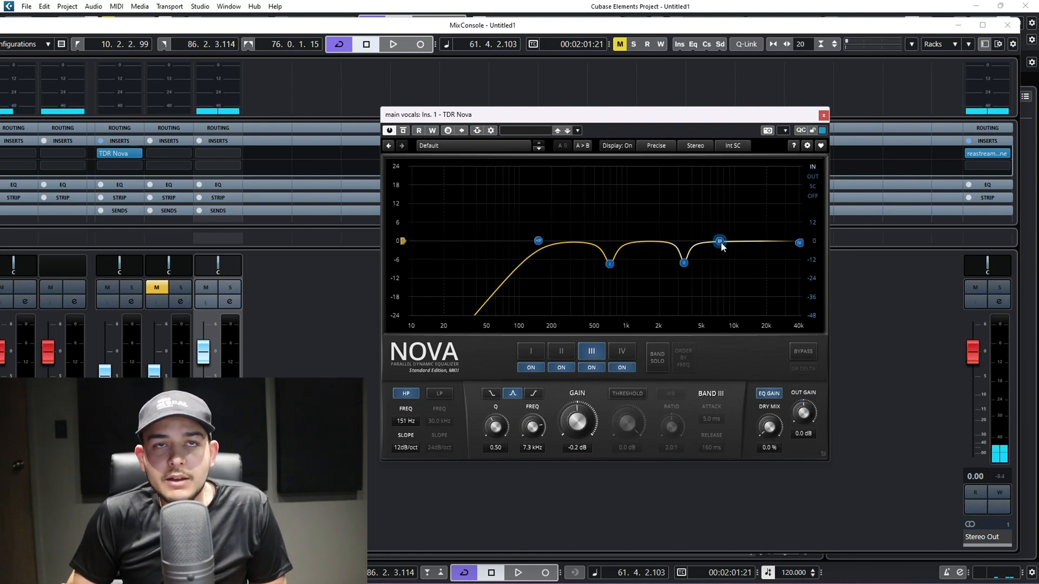
key(space)
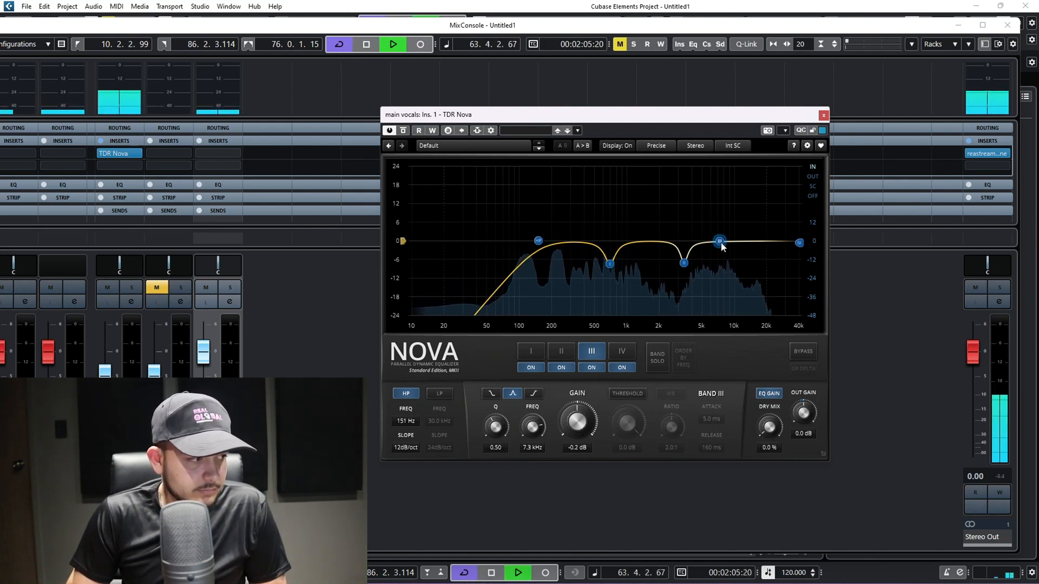
key(space)
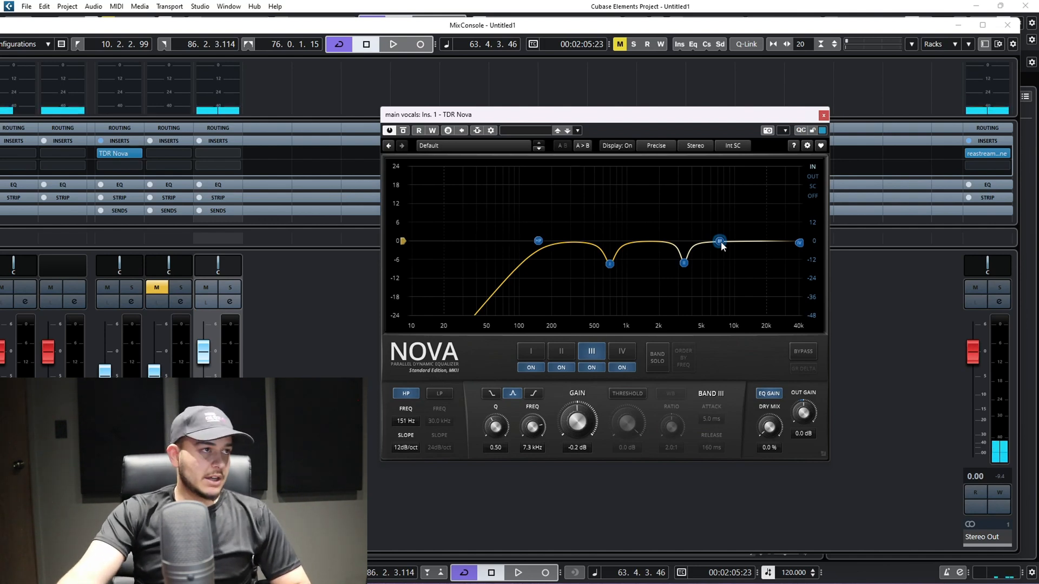
key(space)
drag(495, 427, 496, 368)
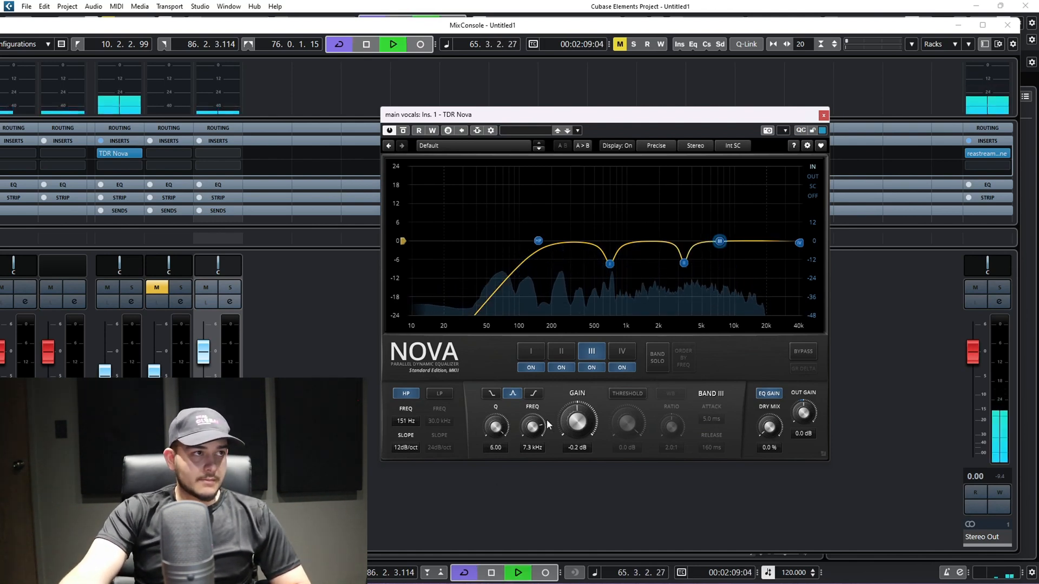
click(658, 356)
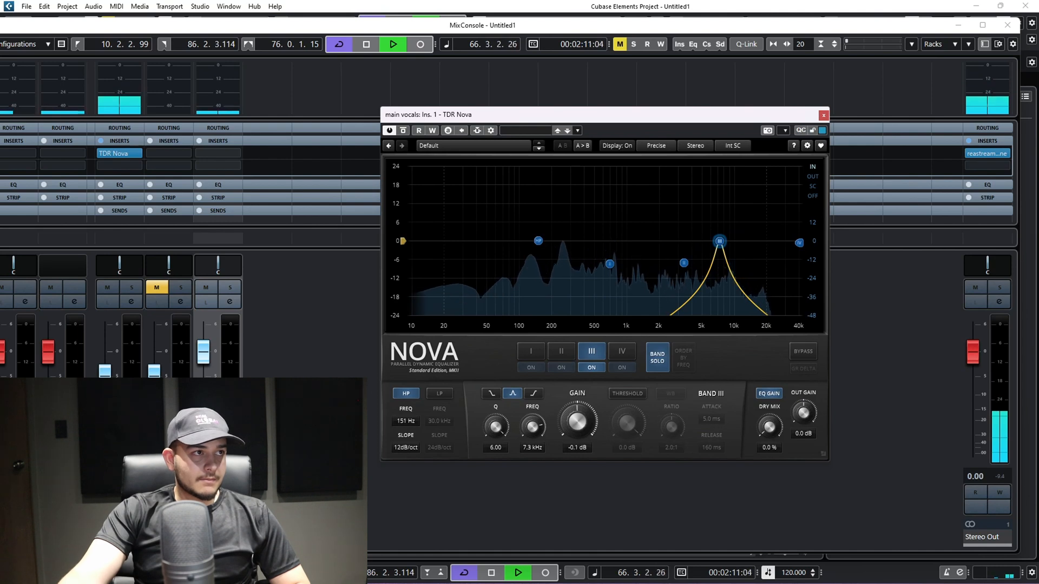
drag(578, 421, 586, 392)
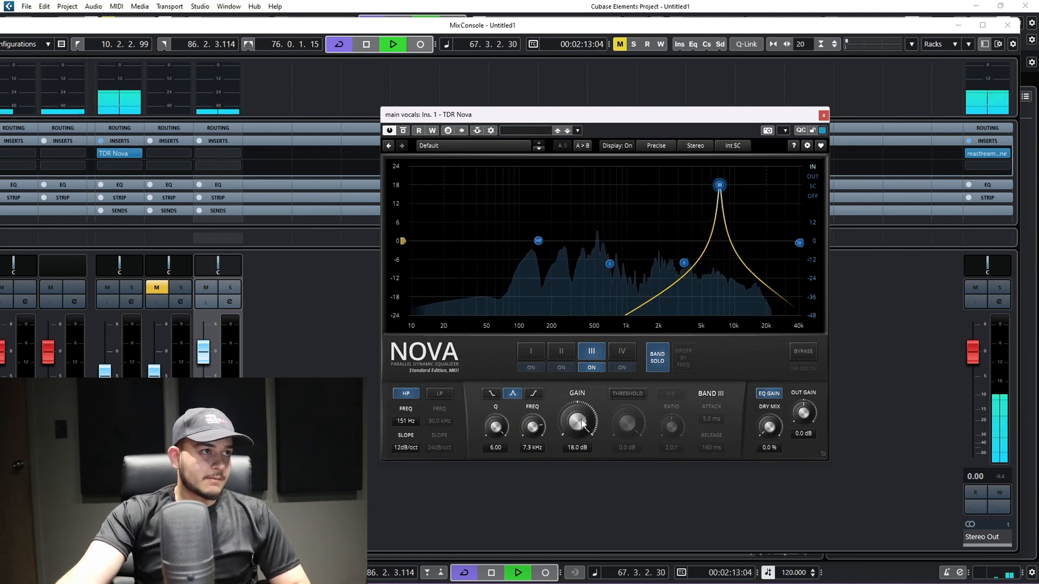
Step: Sweep band III down to 6.0 kHz, then make it a -8.0 dB cut with a Q of 3.72 and end its solo
drag(720, 185, 718, 185)
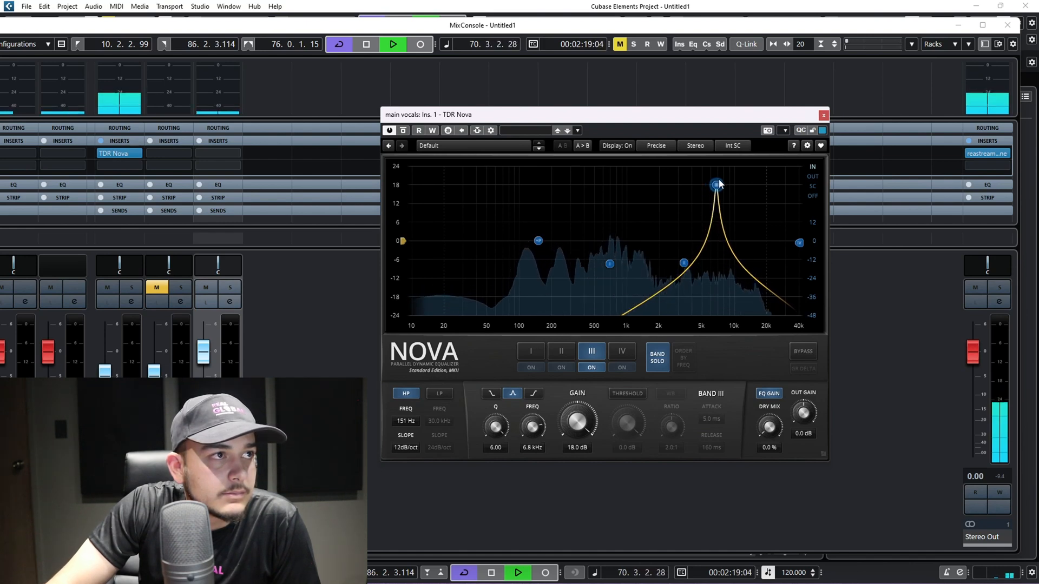
drag(719, 183, 712, 184)
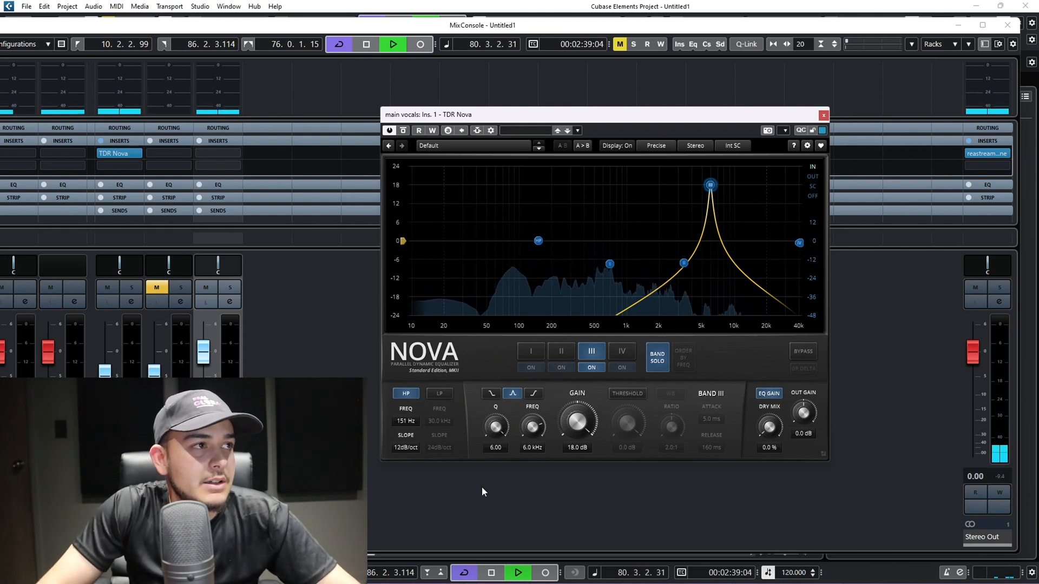
drag(577, 425, 577, 498)
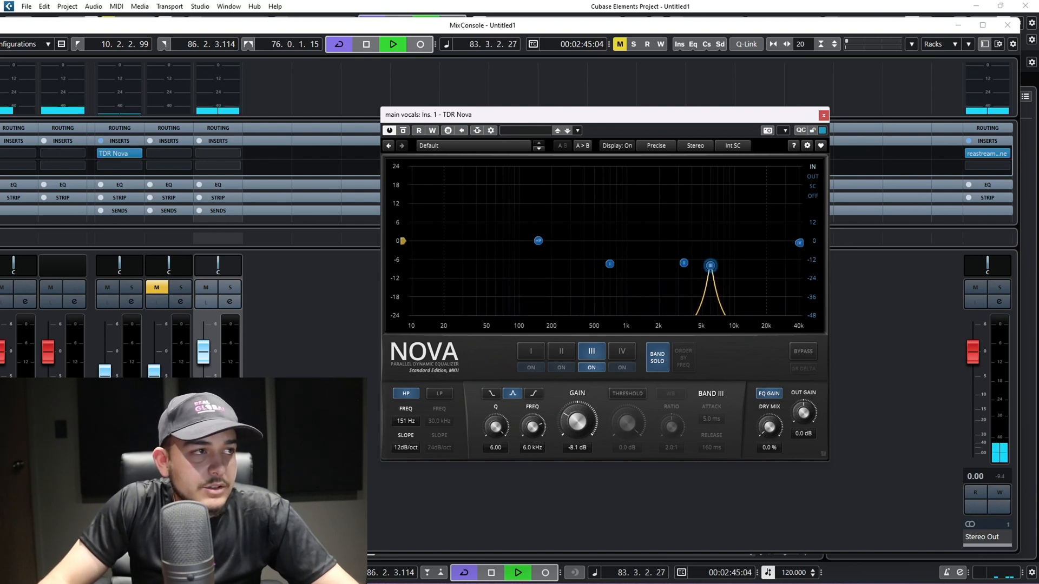
click(657, 367)
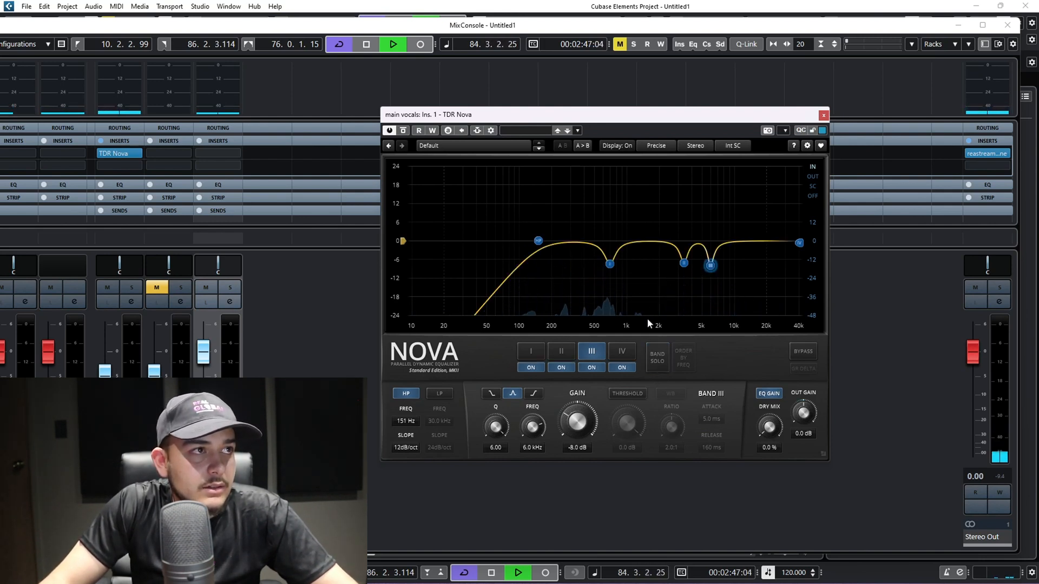
drag(495, 427, 495, 440)
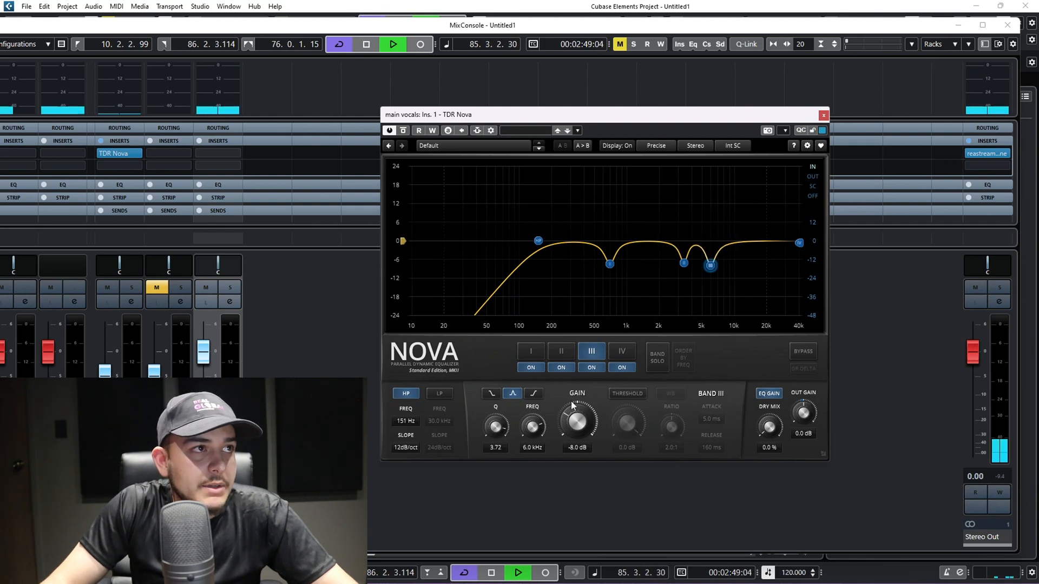
Step: Stop playback and move the MixConsole window down to uncover the project timeline
key(space)
click(394, 45)
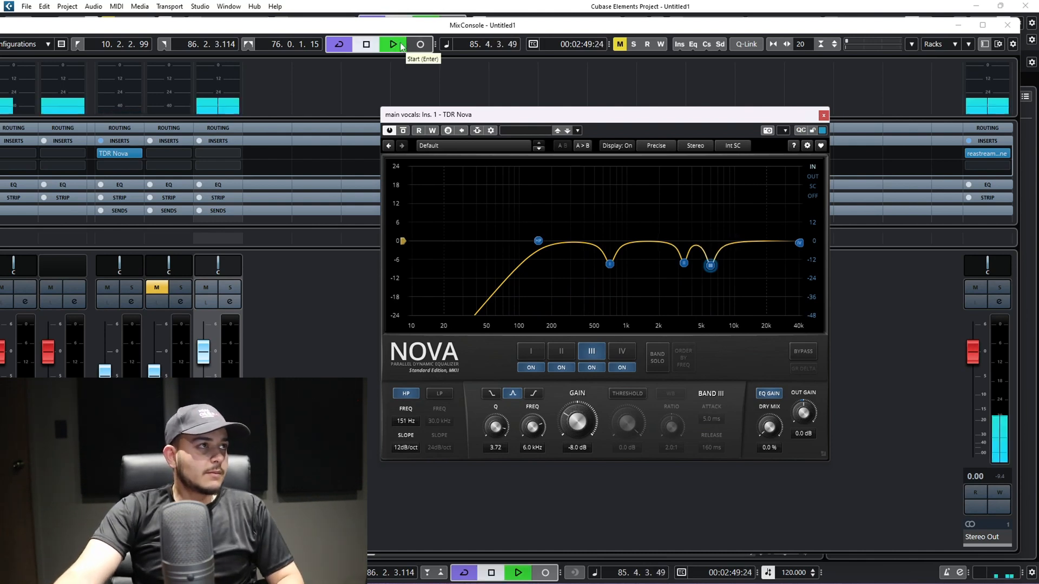
click(367, 45)
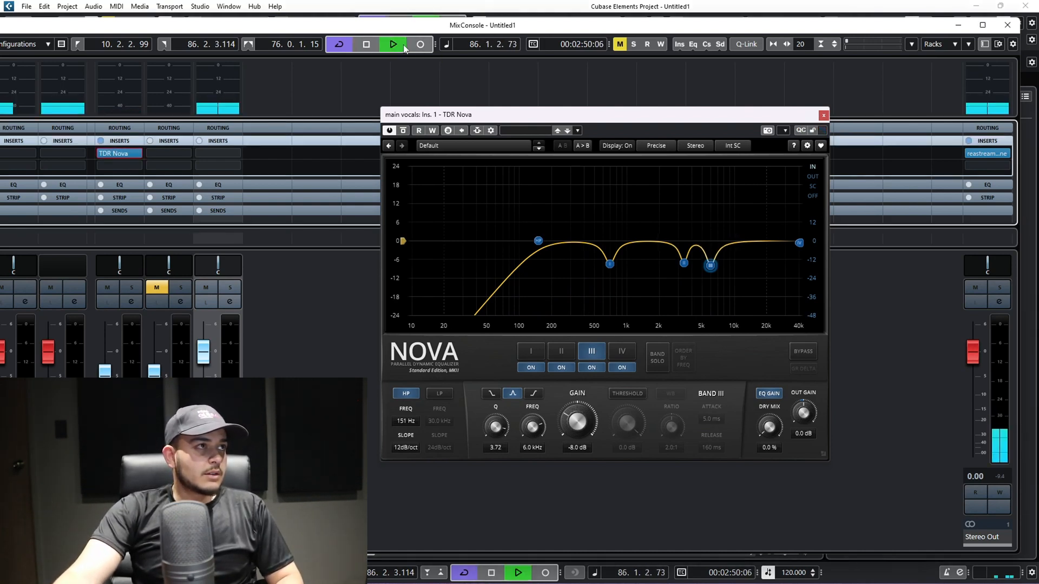
drag(901, 25, 903, 298)
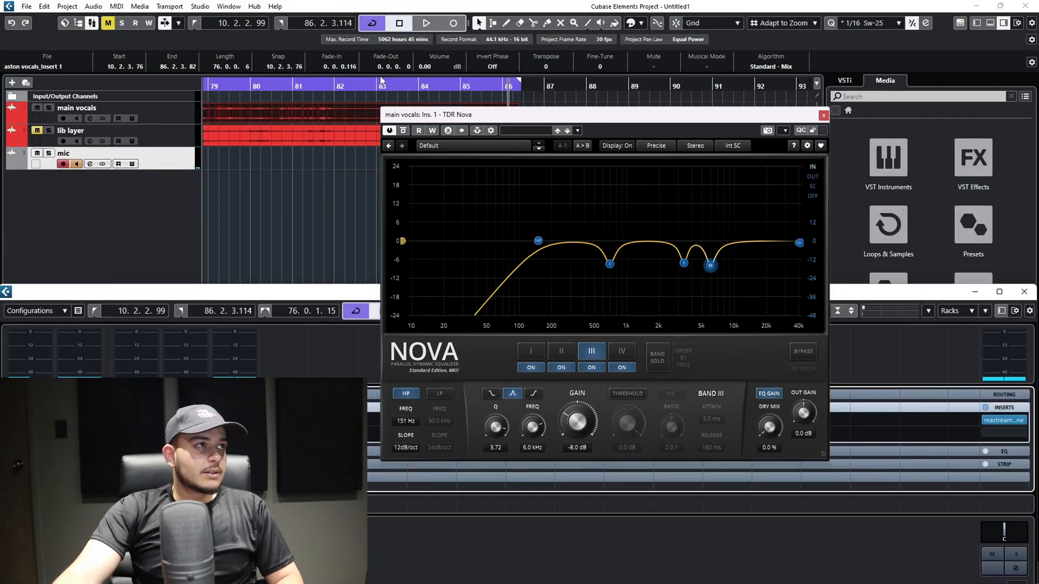
Step: Shorten the cycle range to end at 83.2.4.77 and play the vocals from near the cycle's start
drag(520, 84, 398, 88)
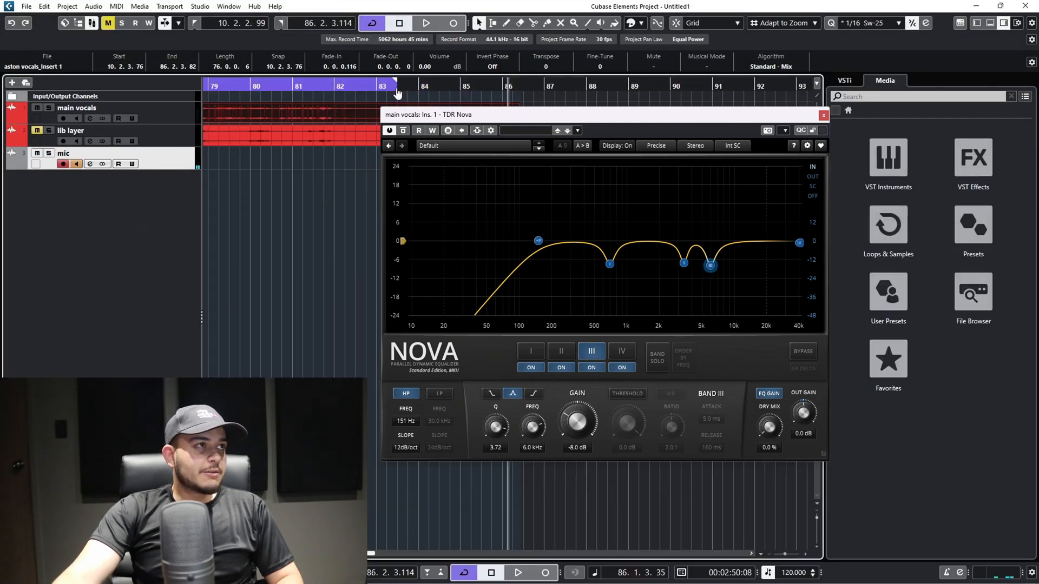
drag(218, 90, 398, 96)
key(space)
Step: Bring the MixConsole window back to the front, move it up over the project window, and stop playback
mouse_move(573, 581)
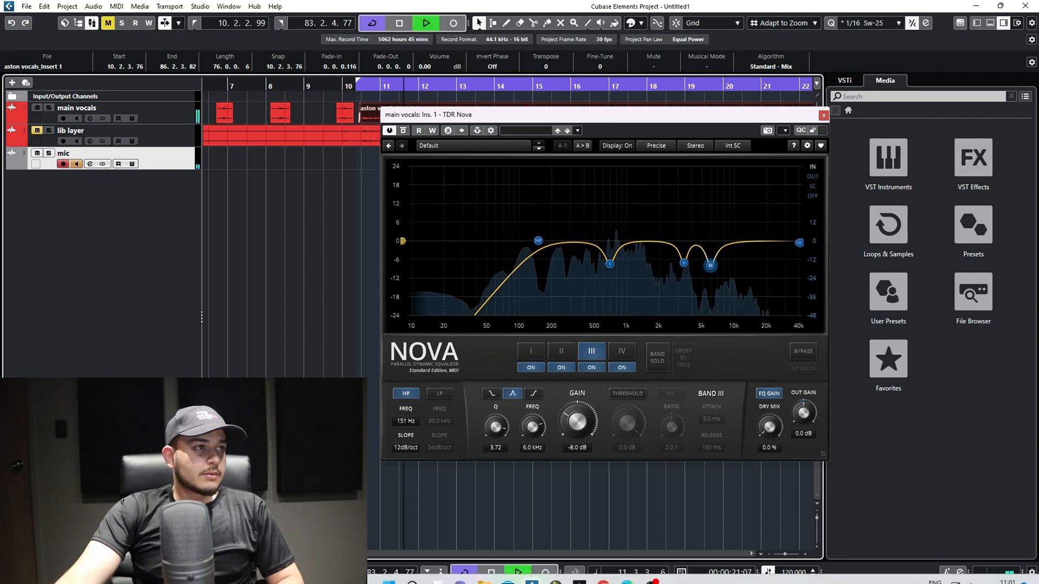
mouse_move(532, 572)
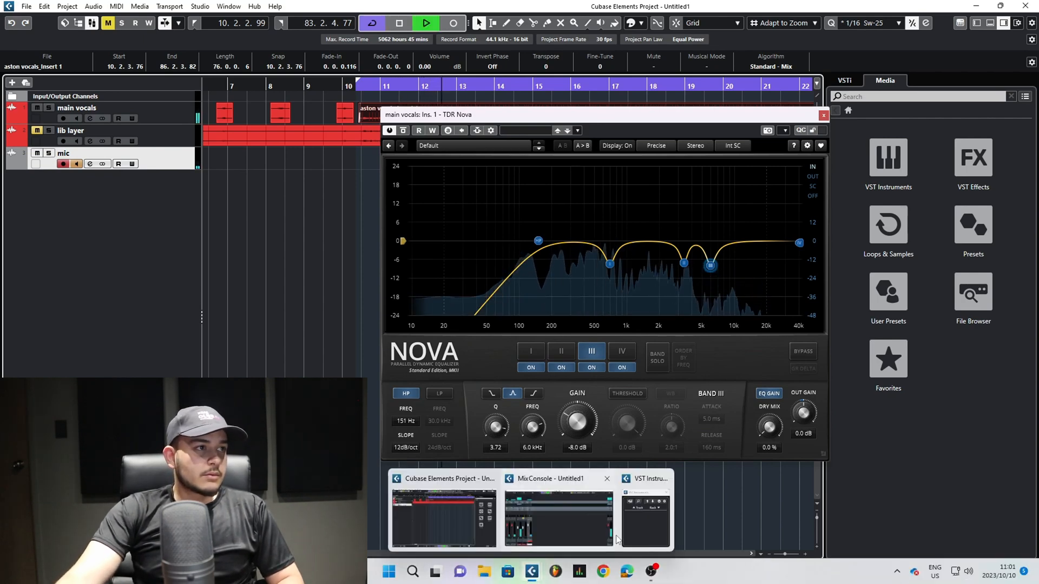
click(564, 525)
drag(240, 294, 230, 33)
key(space)
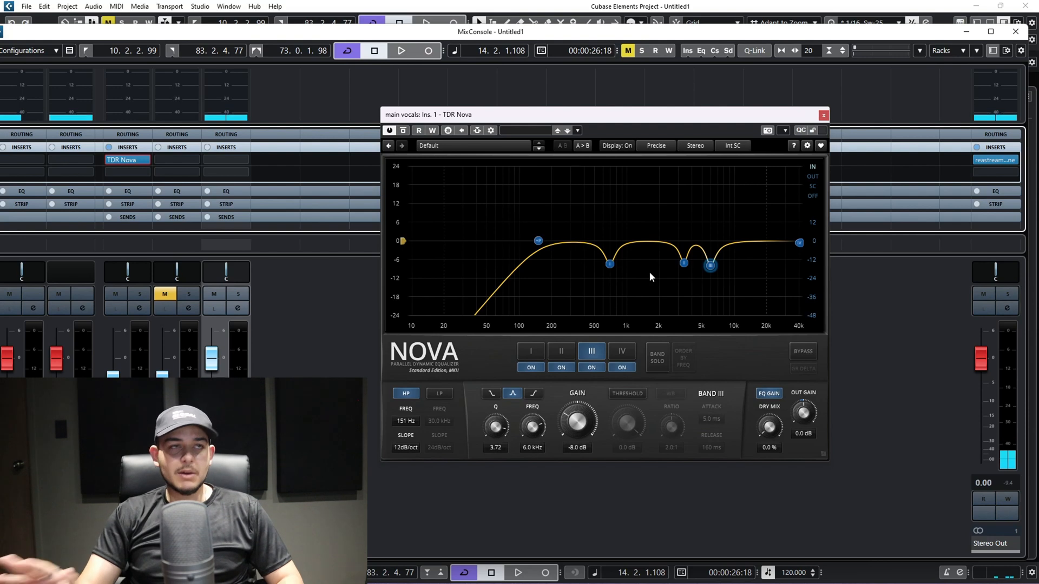
Step: Compare the main vocals with TDR Nova active and deactivated during playback, leaving the effect active and playback stopped
key(space)
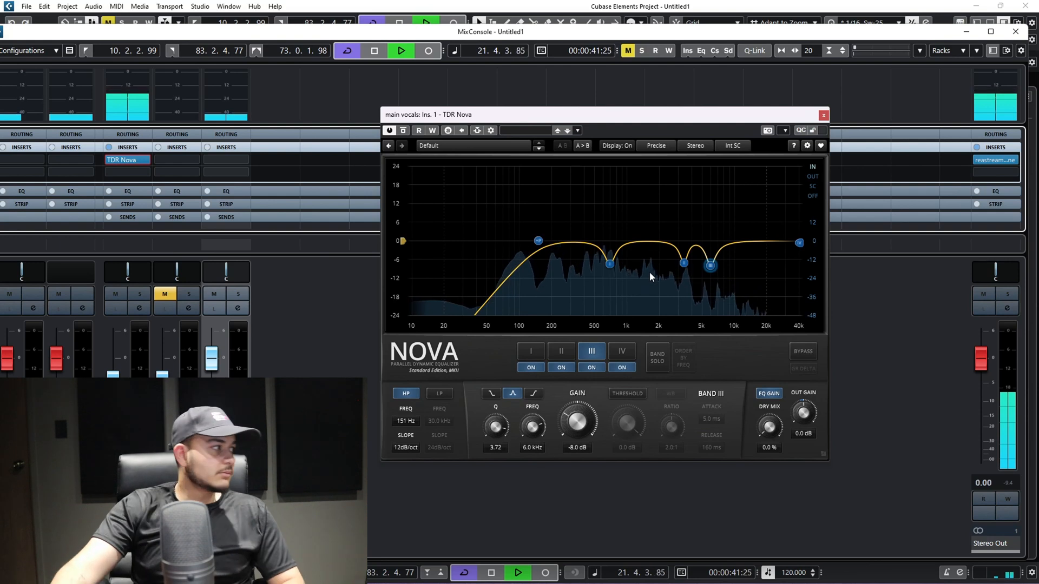
key(space)
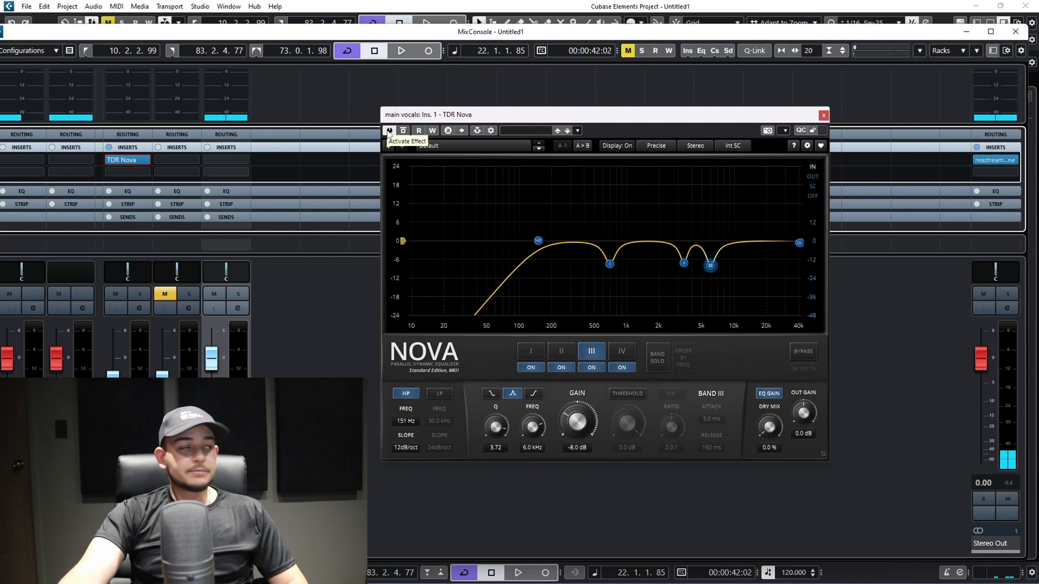
click(389, 131)
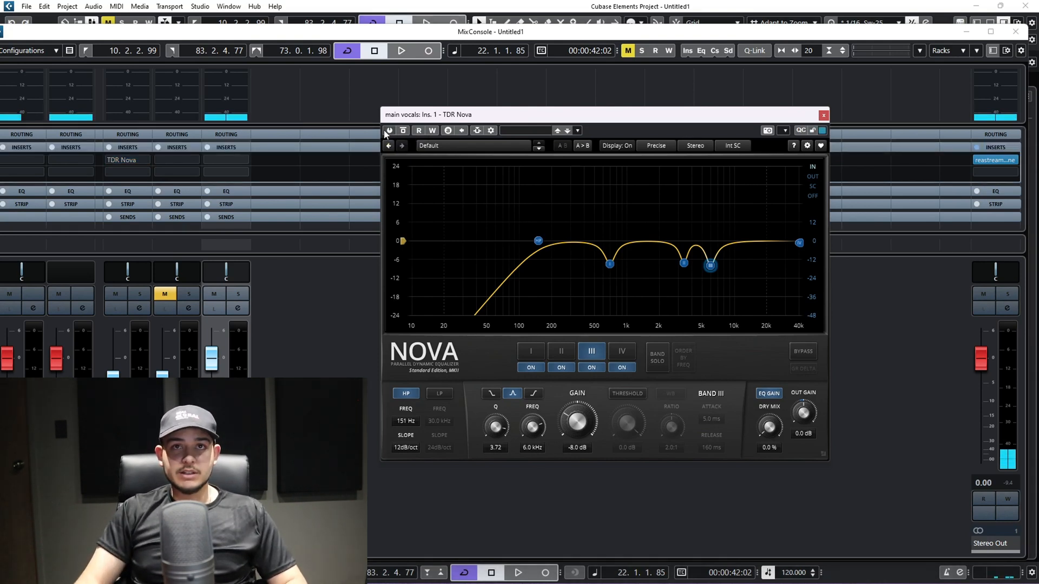
key(space)
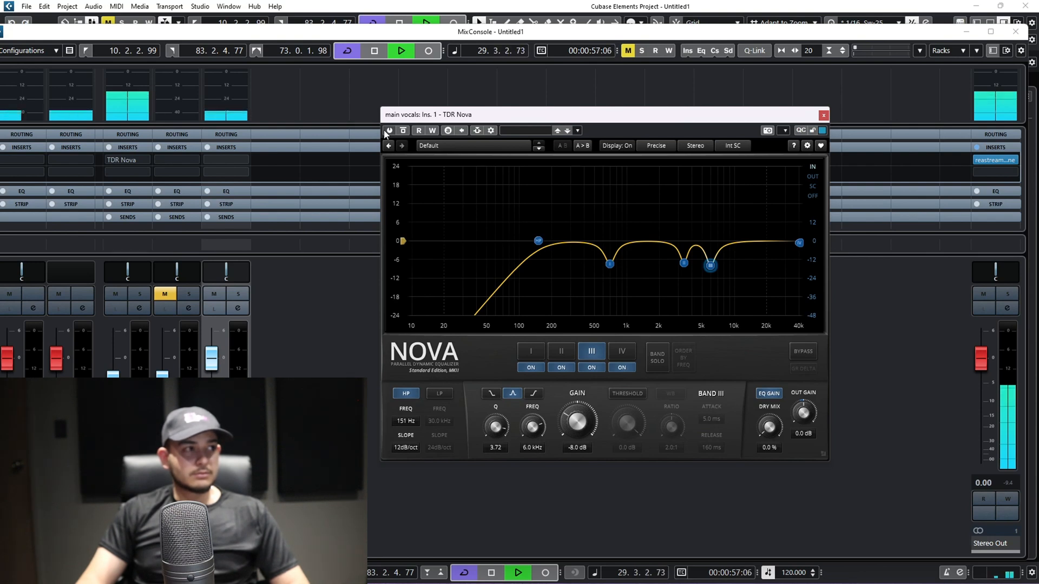
click(388, 131)
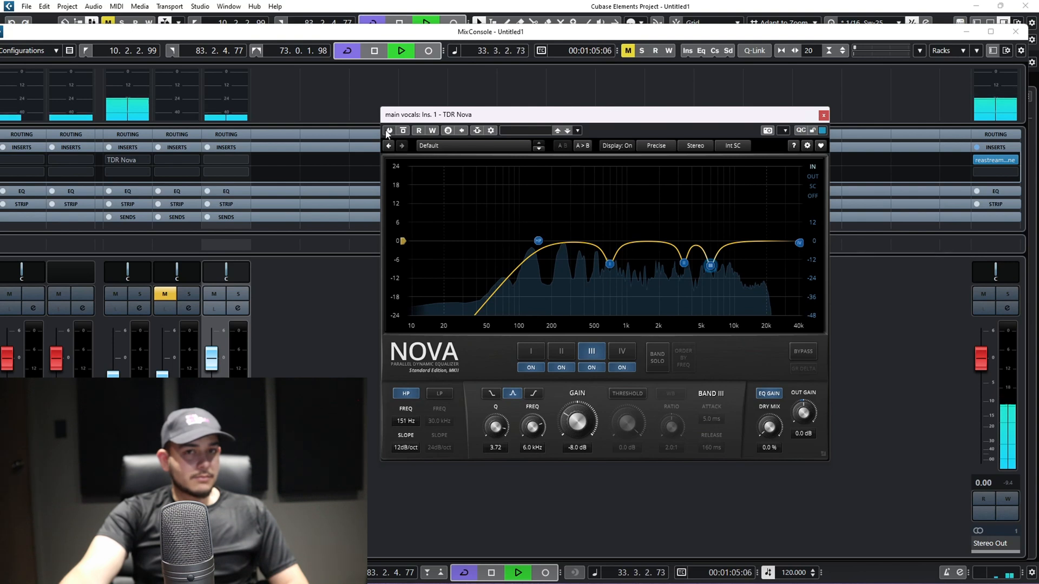
click(389, 131)
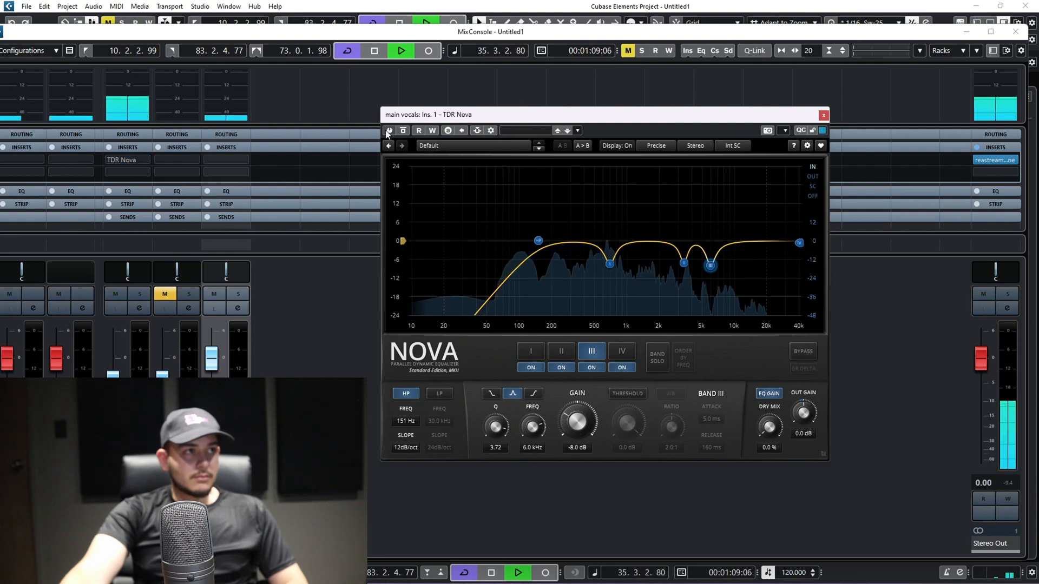
key(space)
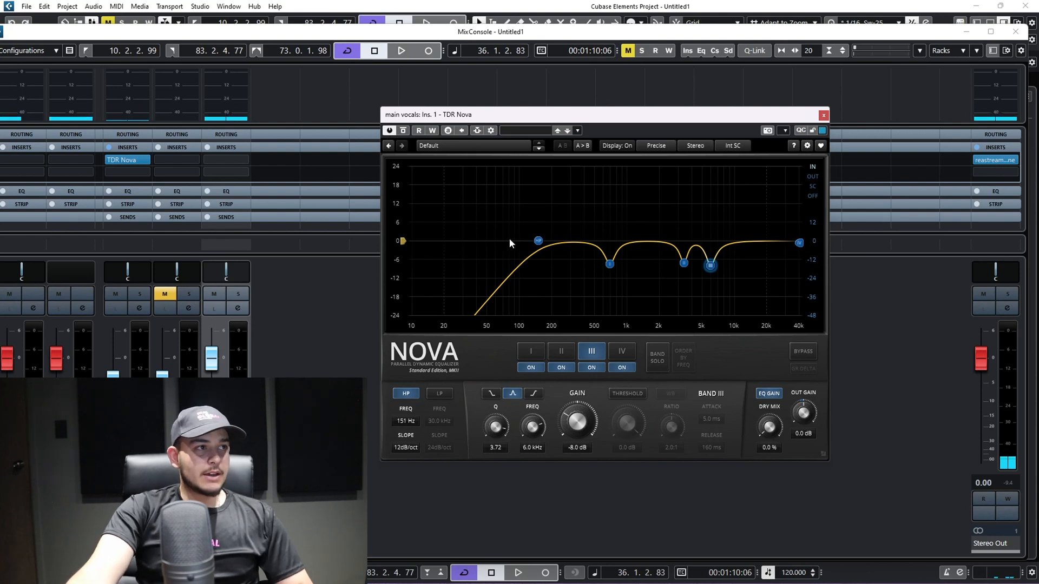
Step: Lower TDR Nova's high-pass filter to 119 Hz while auditioning the vocals, and stop playback
drag(539, 244, 526, 241)
key(space)
key(space)
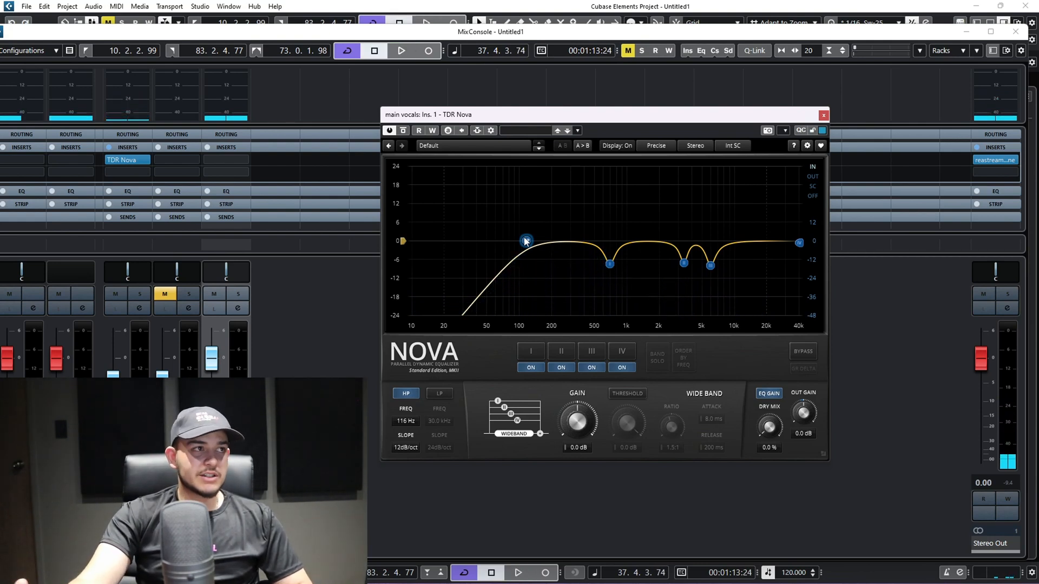
key(space)
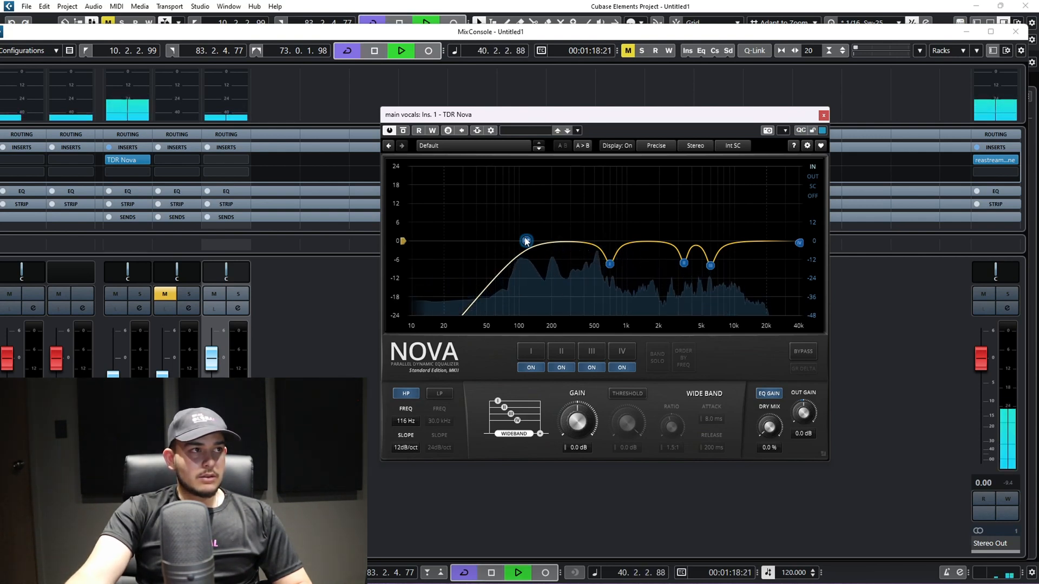
drag(526, 242, 527, 242)
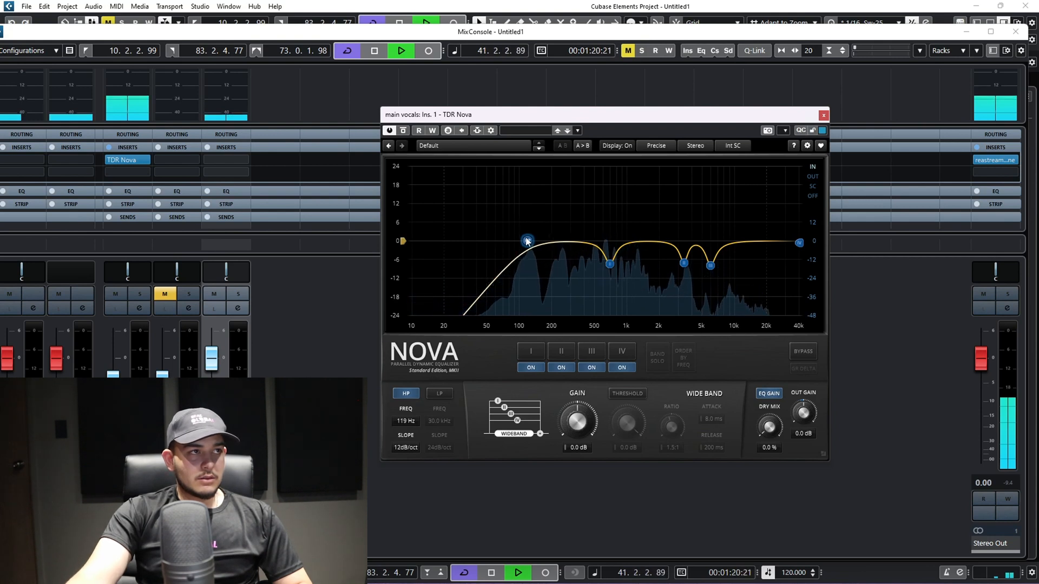
key(space)
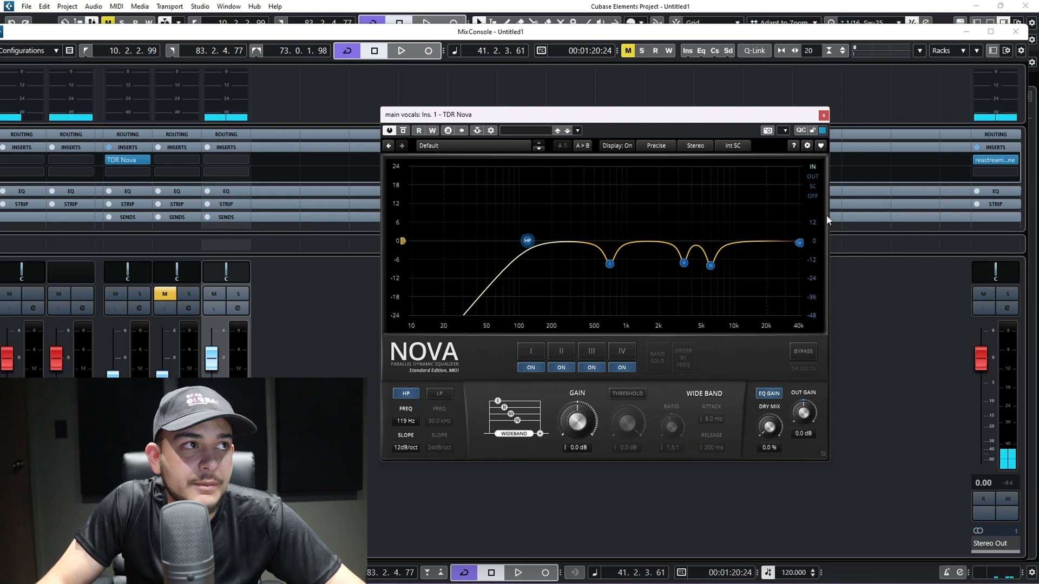
Step: Insert a second TDR Nova in the main vocals' second insert slot and arrange both instances' windows side by side
click(824, 115)
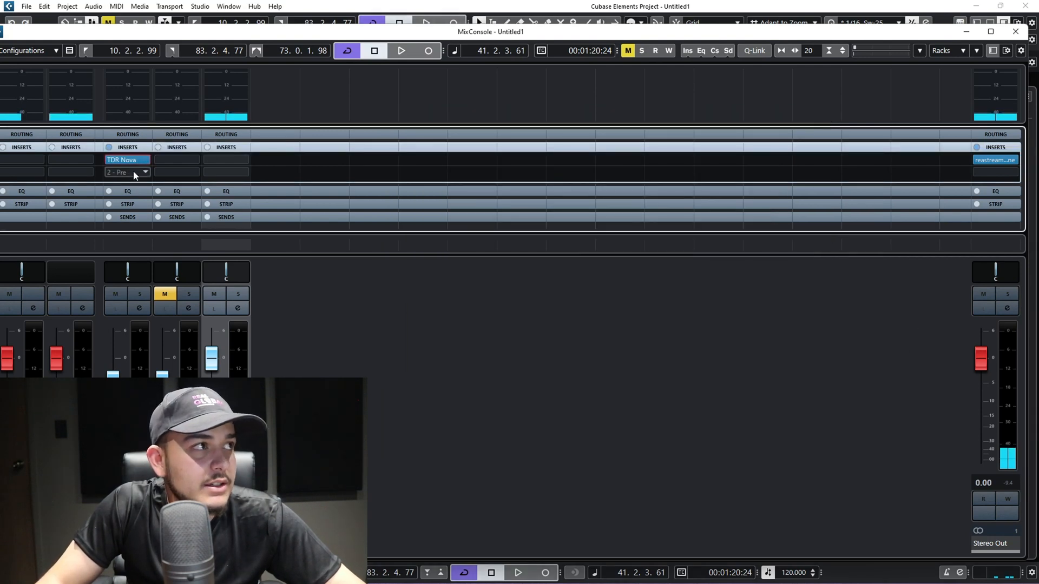
click(126, 172)
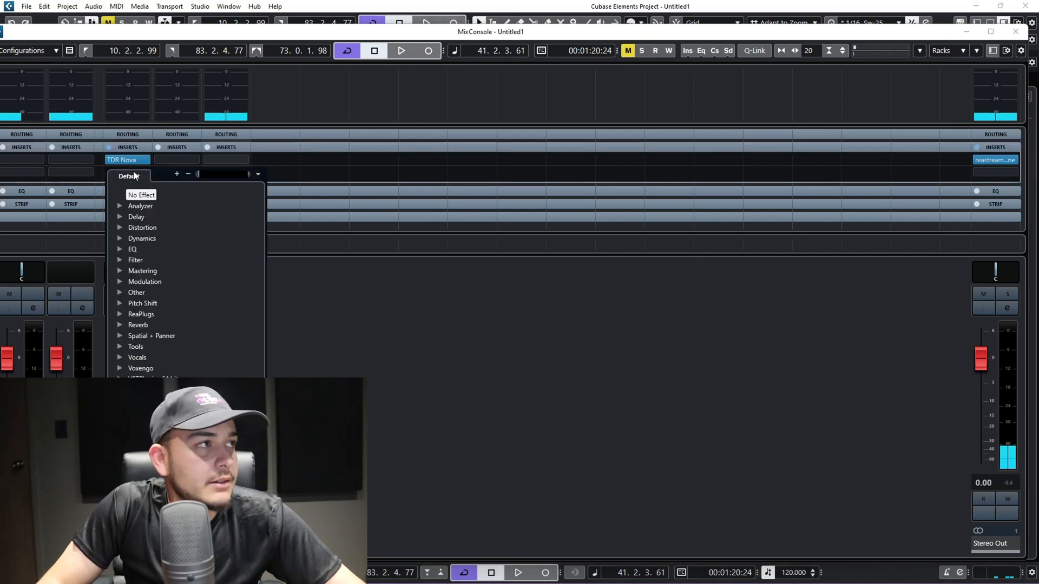
click(122, 249)
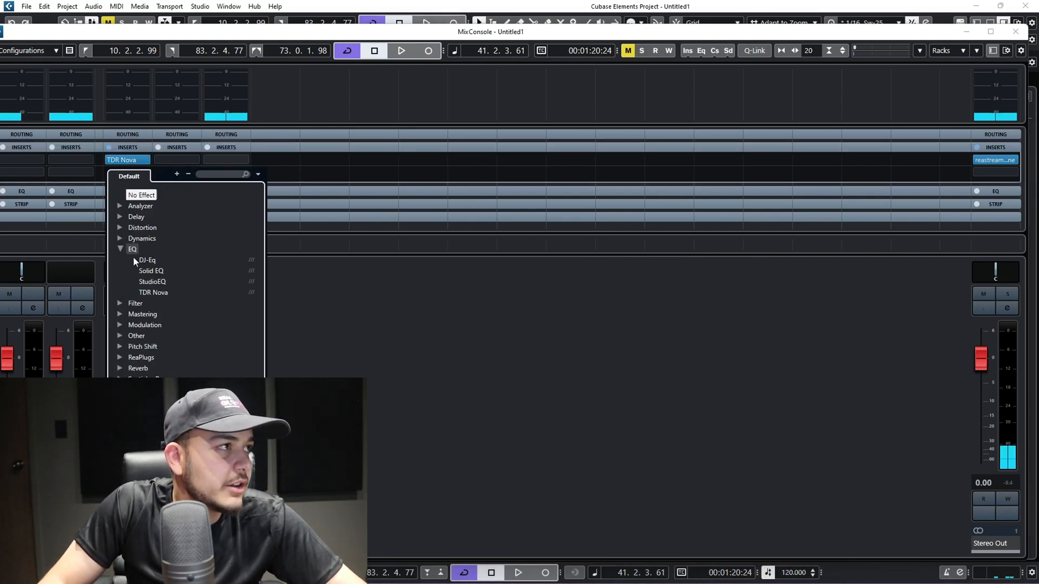
click(163, 295)
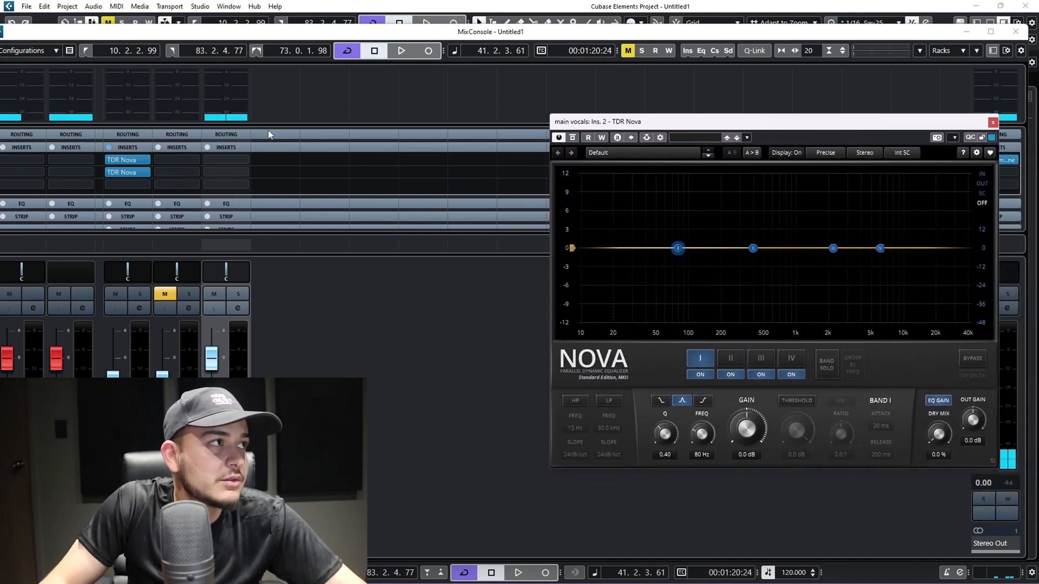
click(118, 161)
drag(595, 123, 281, 125)
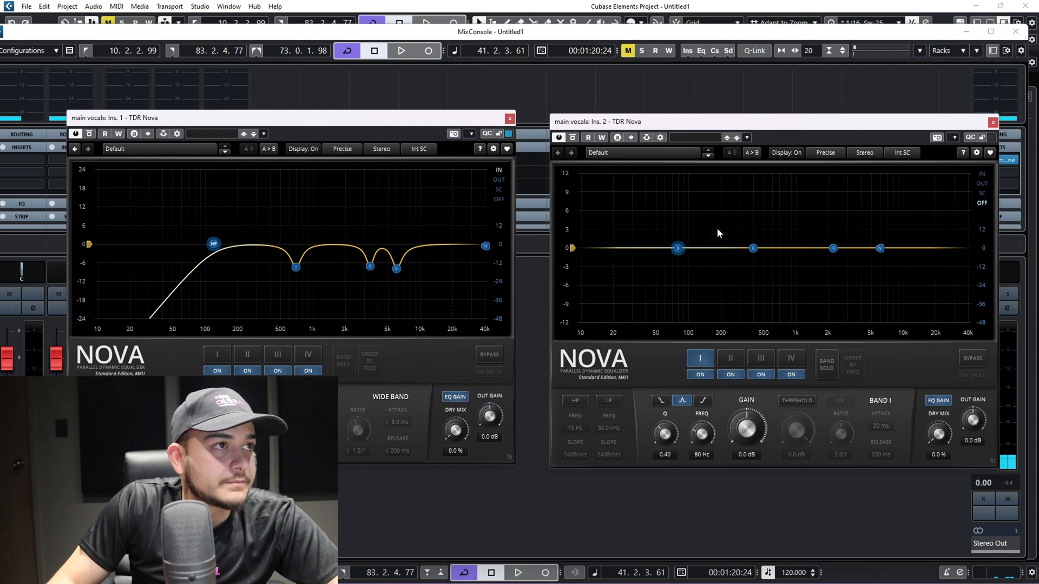
Step: In the second TDR Nova, set the analyzer to OUT and boost band III by 2.9 dB at 1940 Hz while the vocals play
click(740, 249)
drag(833, 249, 830, 252)
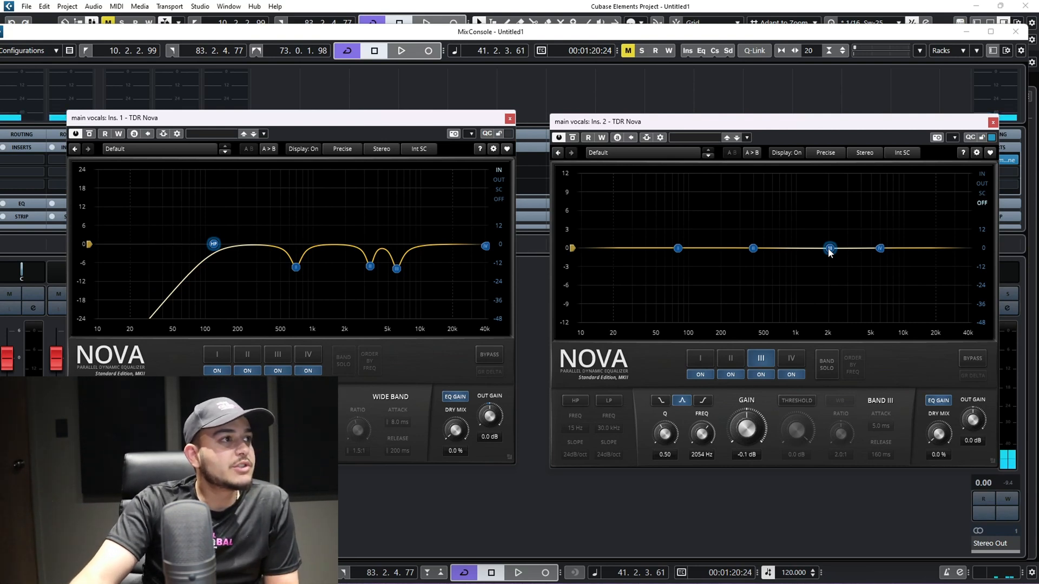
drag(829, 250, 823, 249)
key(space)
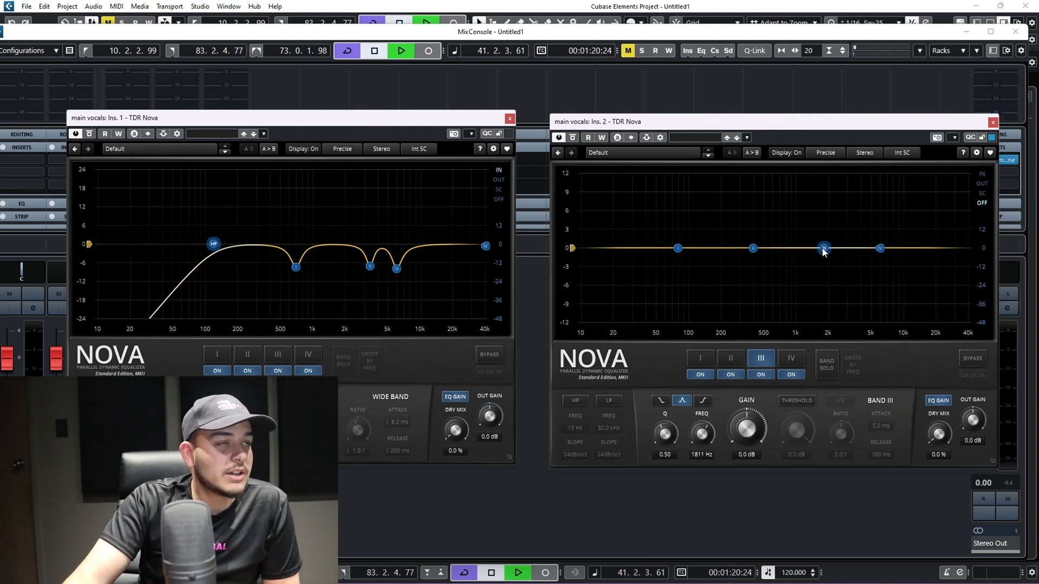
click(982, 184)
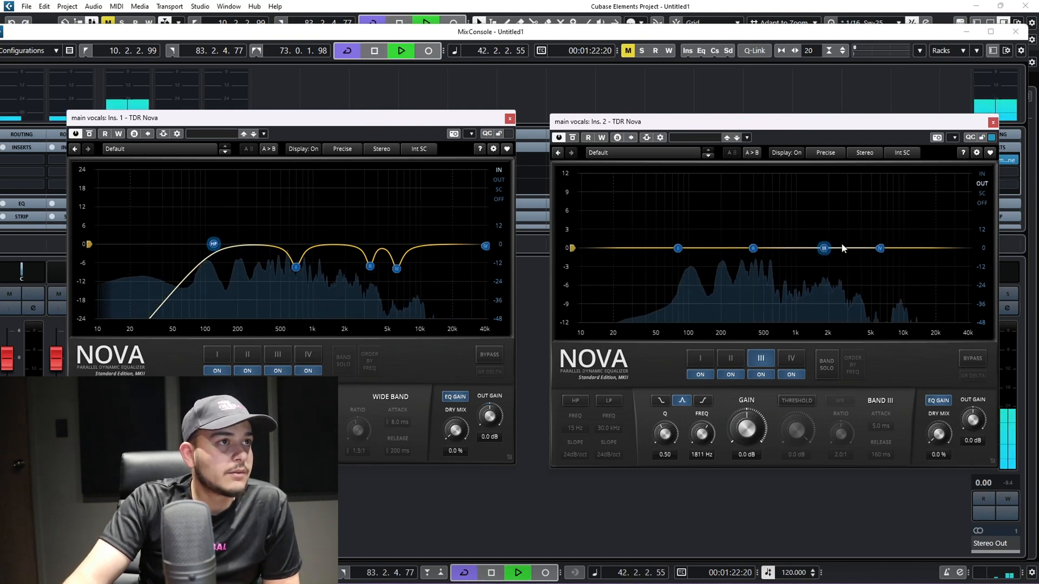
drag(824, 248, 827, 232)
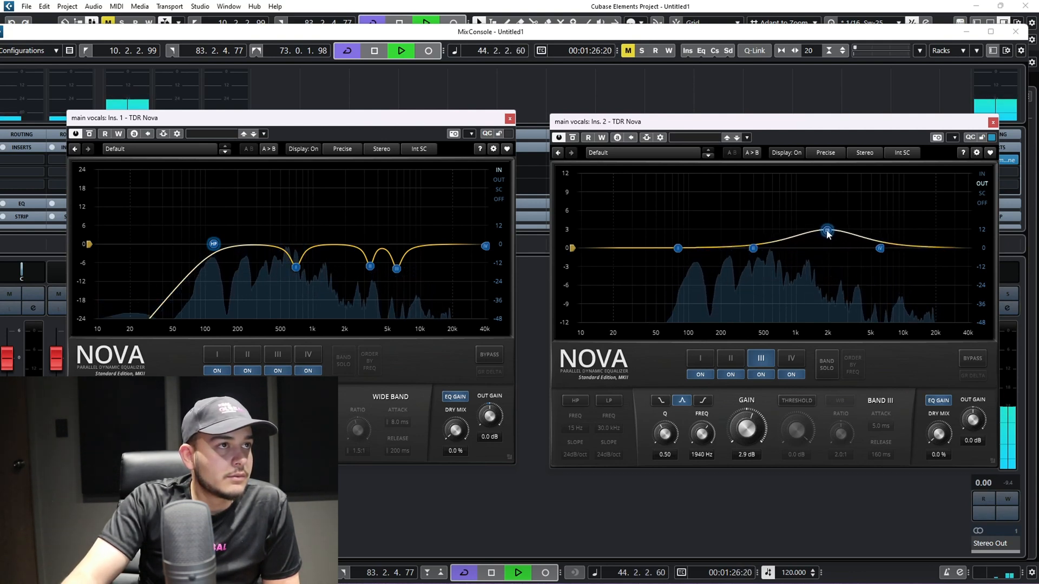
key(space)
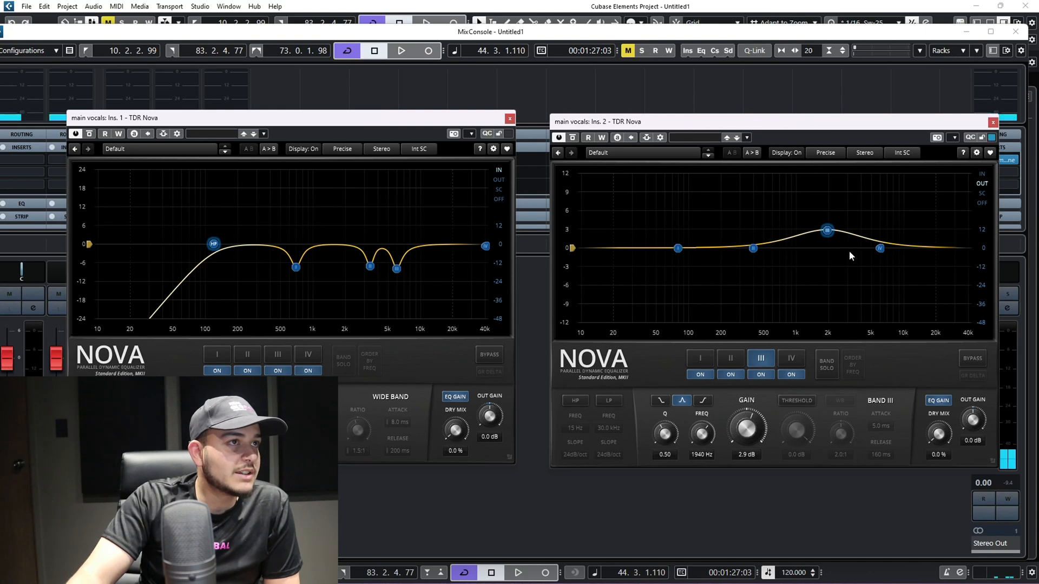
Step: Narrow the second TDR Nova's band III to a Q of 1.26 and move it to 1491 Hz, auditioning the vocals
drag(664, 433, 670, 415)
drag(829, 231, 816, 229)
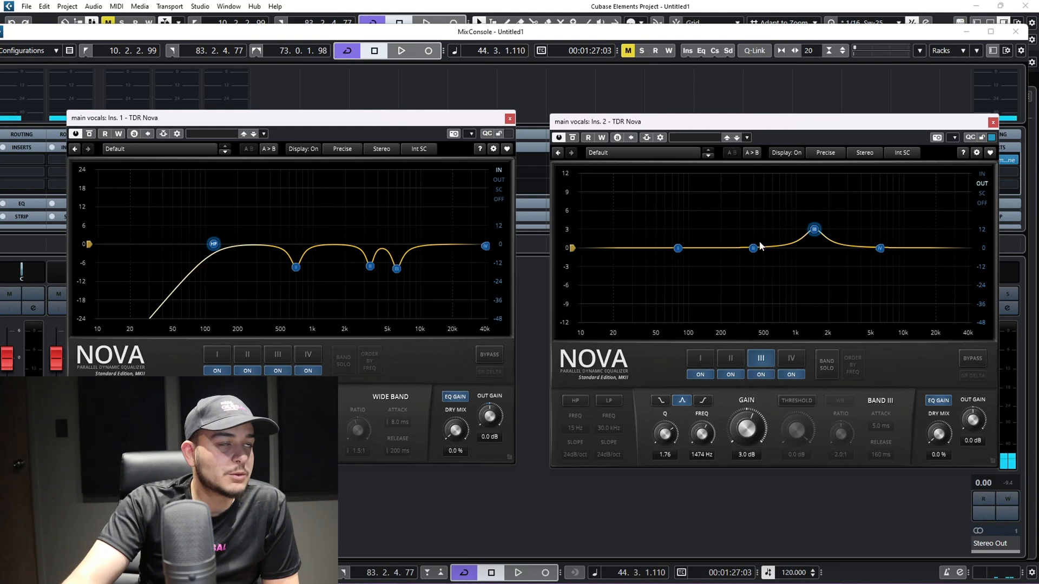
drag(815, 229, 820, 234)
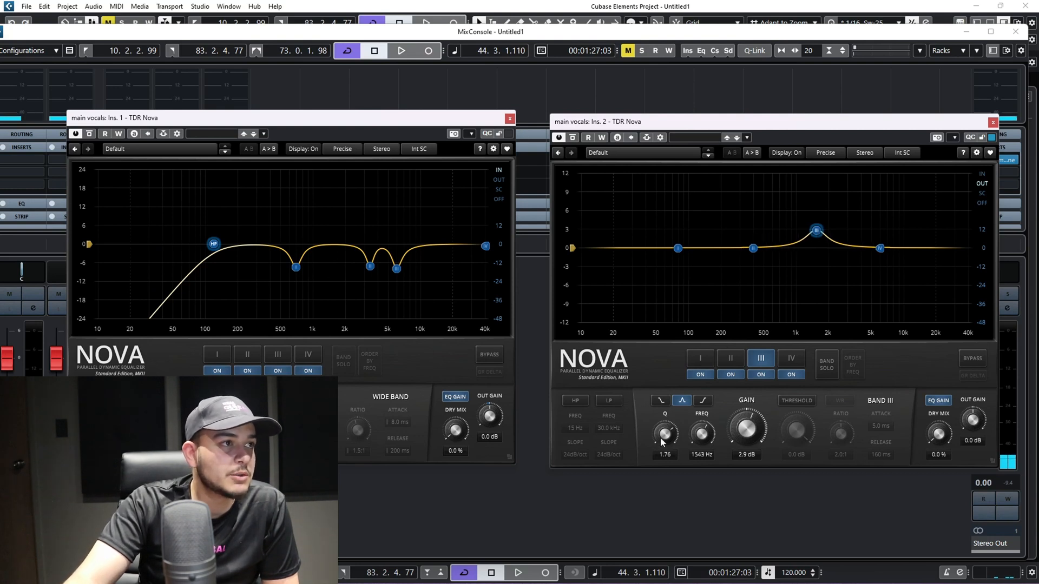
drag(667, 438, 667, 453)
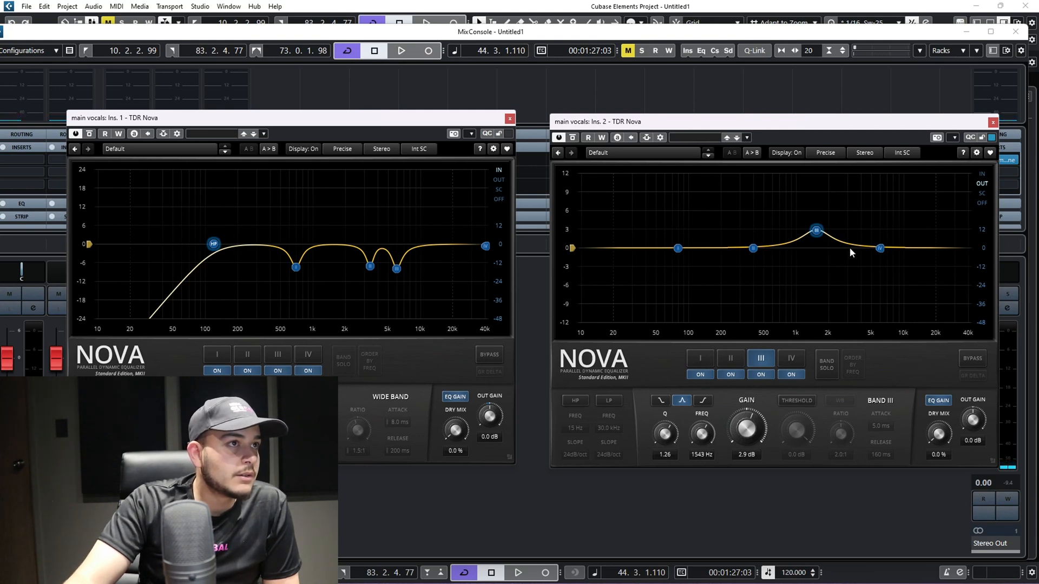
key(space)
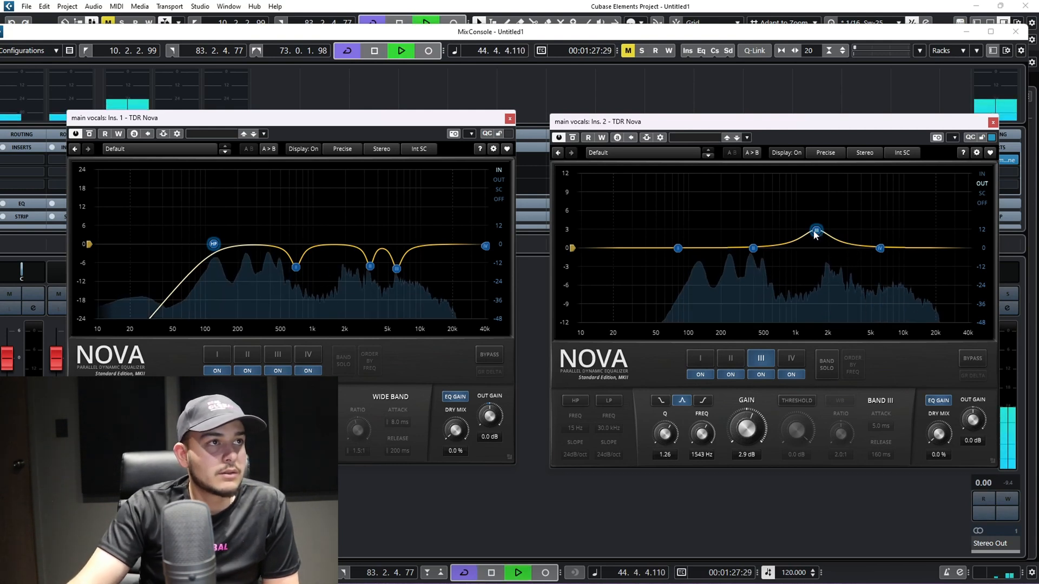
drag(815, 233, 813, 233)
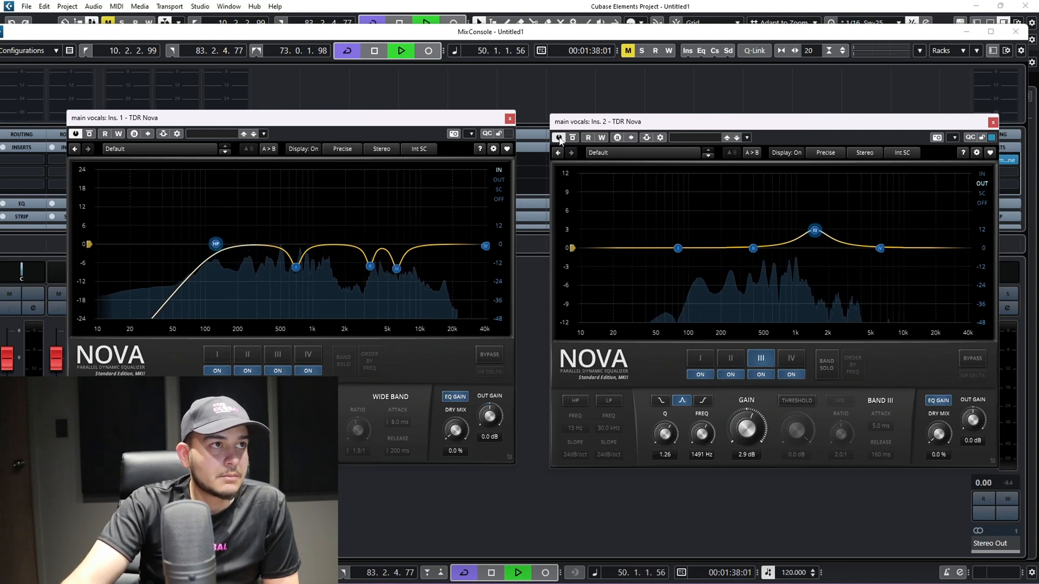
key(space)
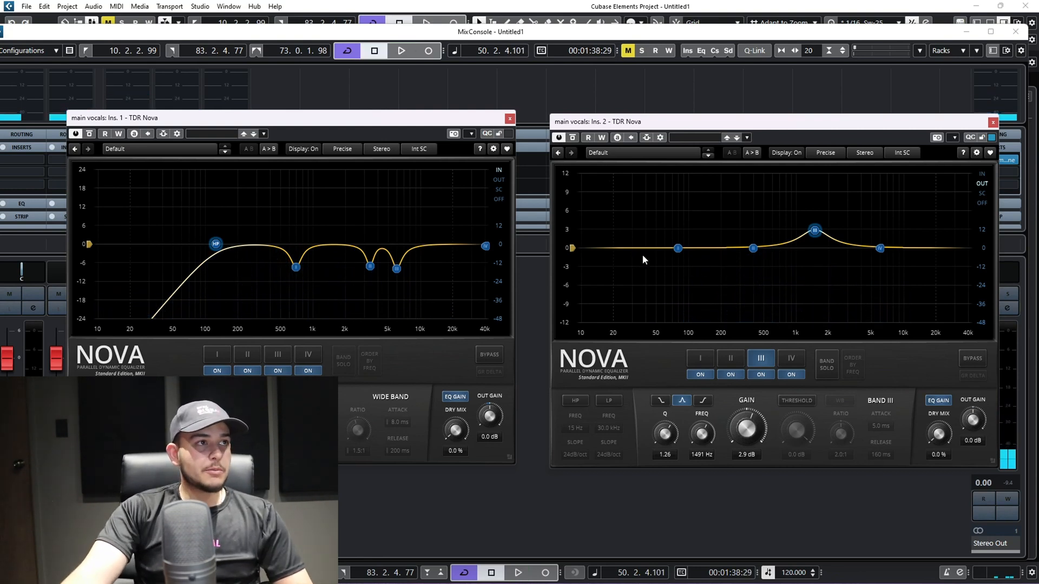
Step: Set the second TDR Nova's band I to a 2.3 dB boost at 143 Hz with a Q of 0.67
click(677, 251)
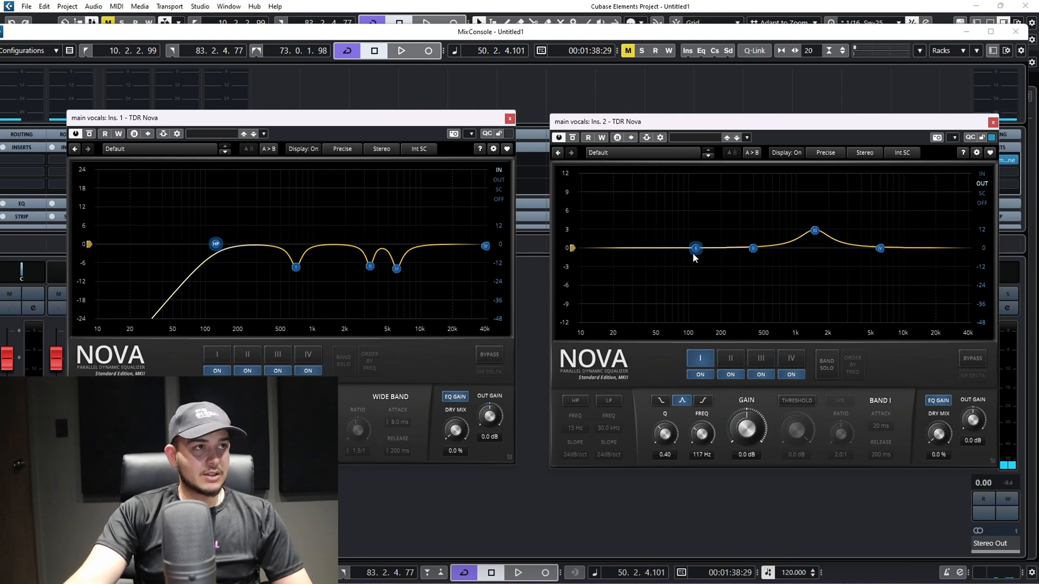
drag(696, 252, 700, 253)
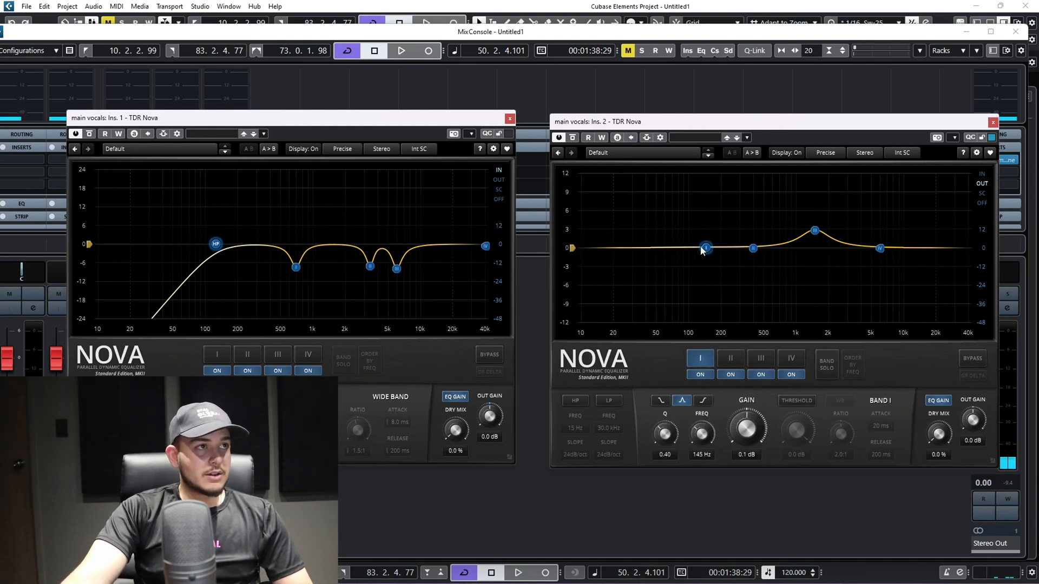
drag(696, 249, 700, 249)
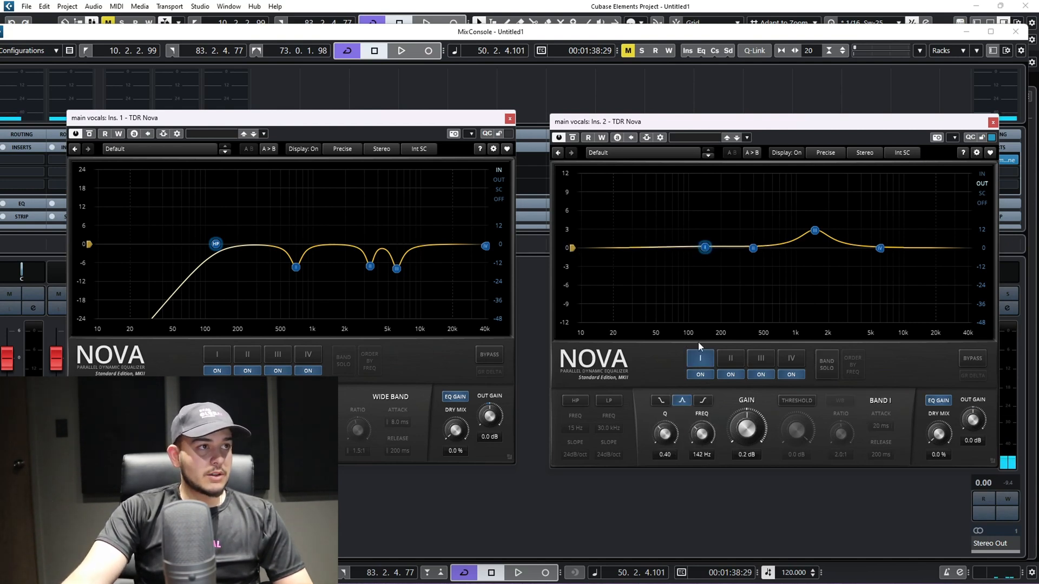
drag(704, 247, 705, 236)
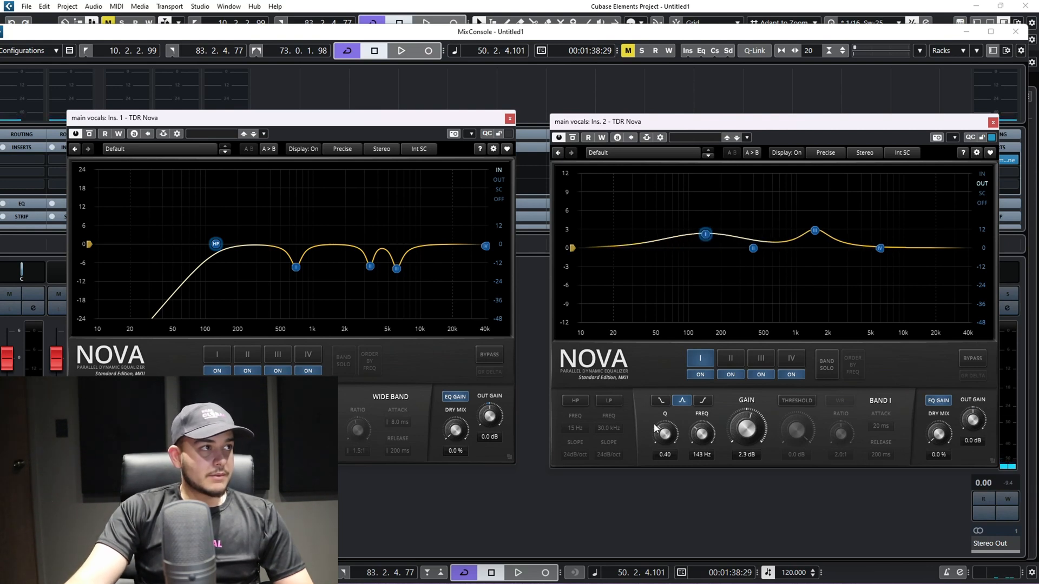
drag(654, 424, 654, 415)
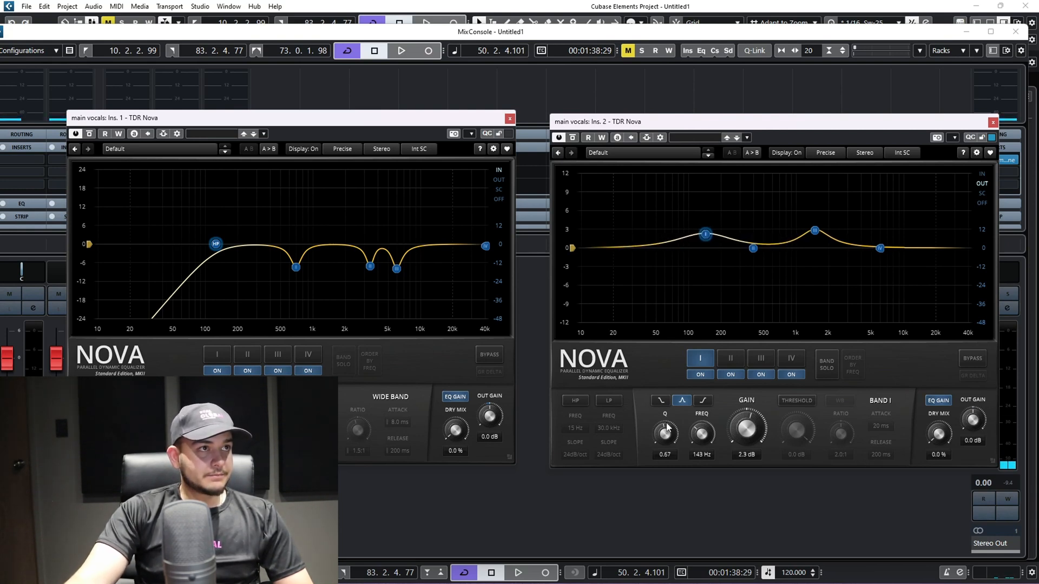
Step: In the second TDR Nova, raise band I to 2.7 dB at 142 Hz and cut band II by 0.5 dB at 400 Hz while auditioning
drag(706, 242, 704, 233)
key(space)
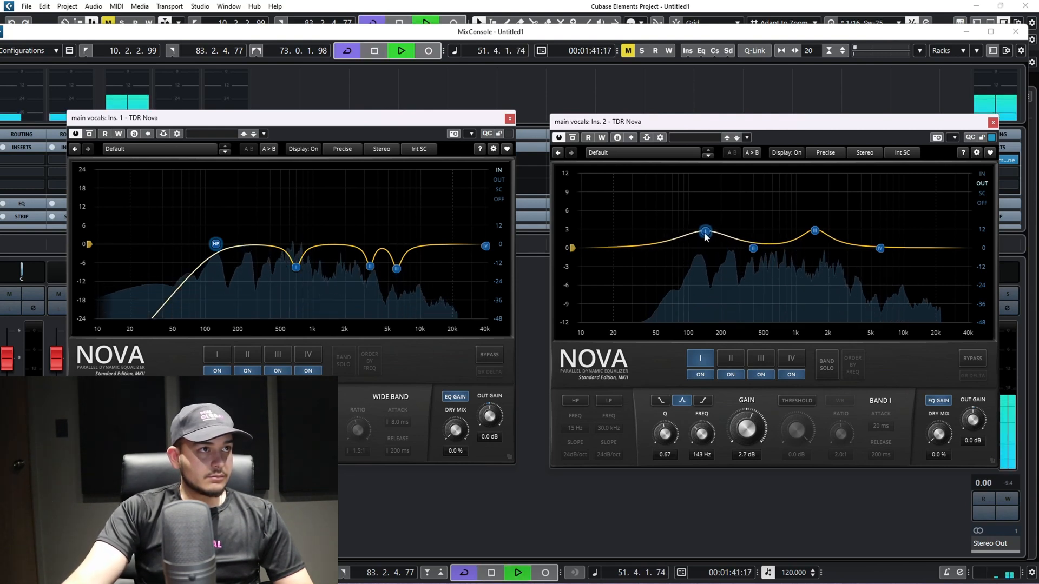
click(753, 249)
drag(751, 254, 751, 256)
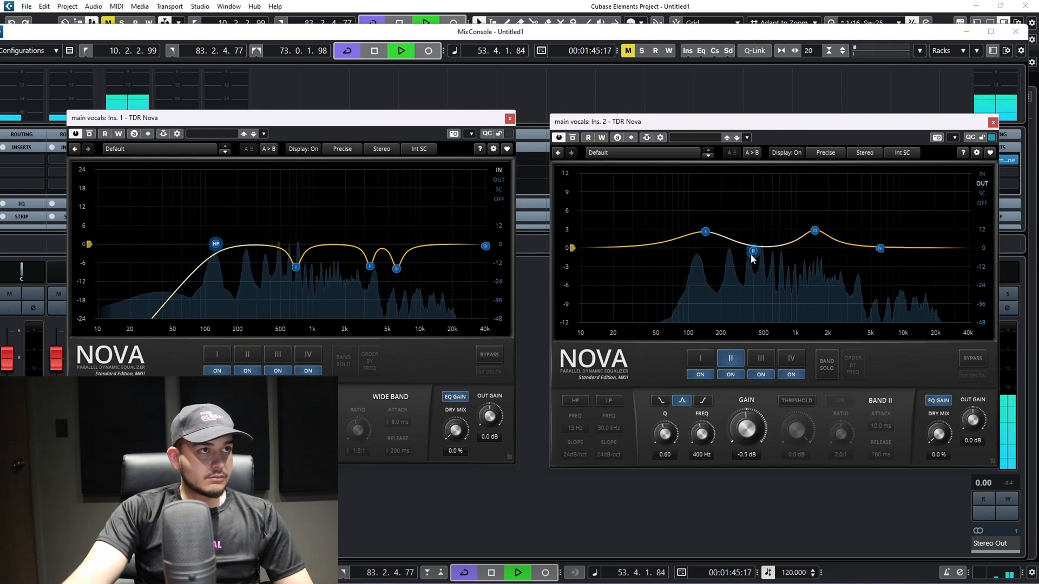
click(705, 232)
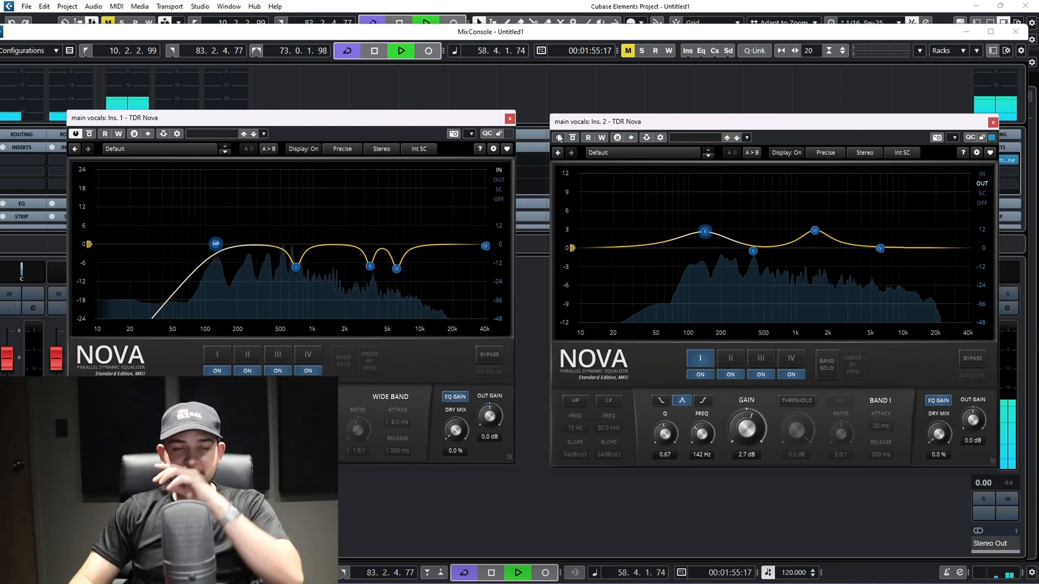
key(space)
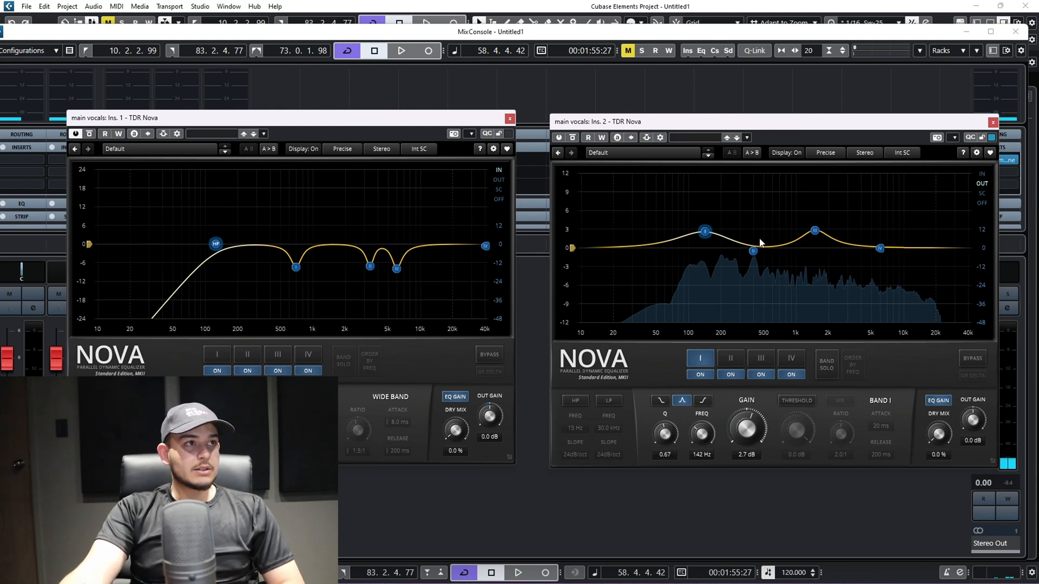
Step: Compare the playing vocals with the second TDR Nova bypassed and re-enabled, moving the first instance's window clear of the inserts
key(space)
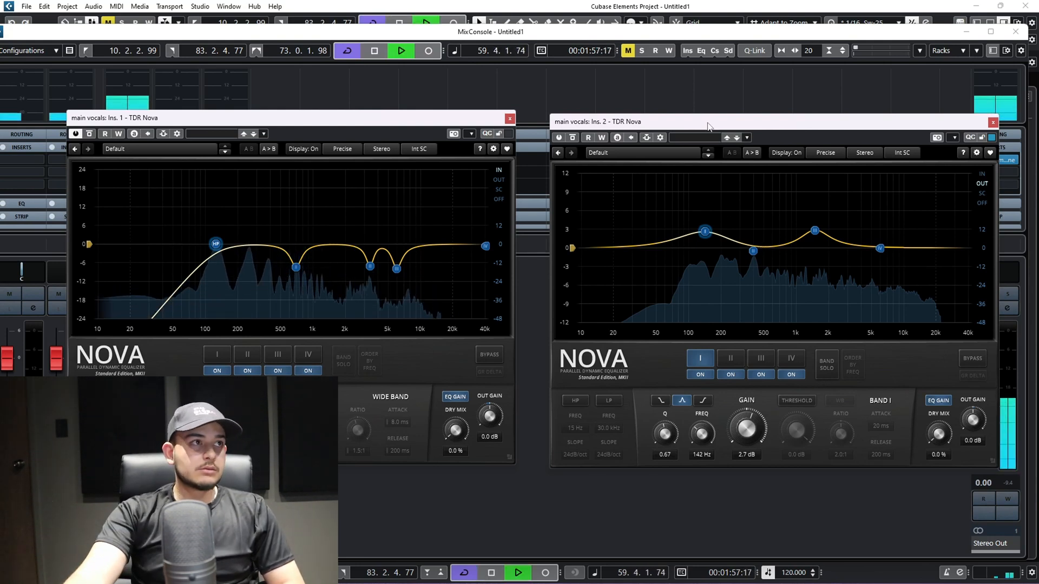
drag(821, 130, 819, 138)
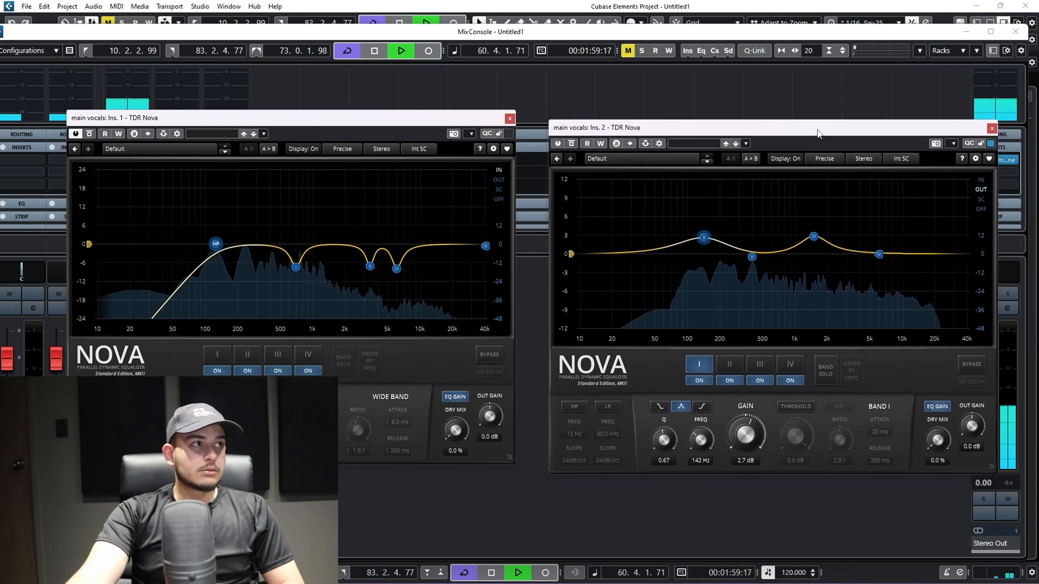
key(space)
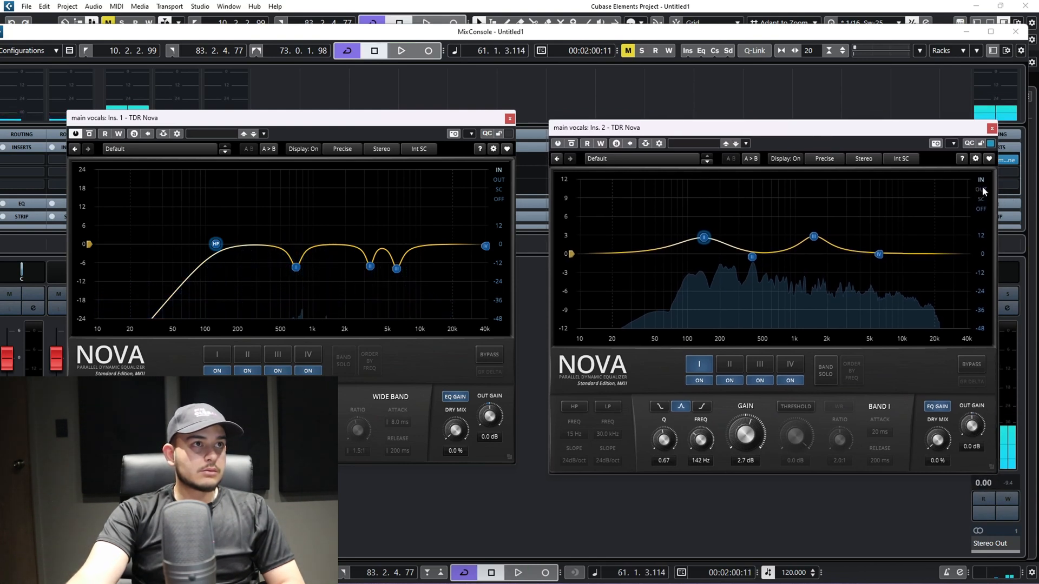
key(space)
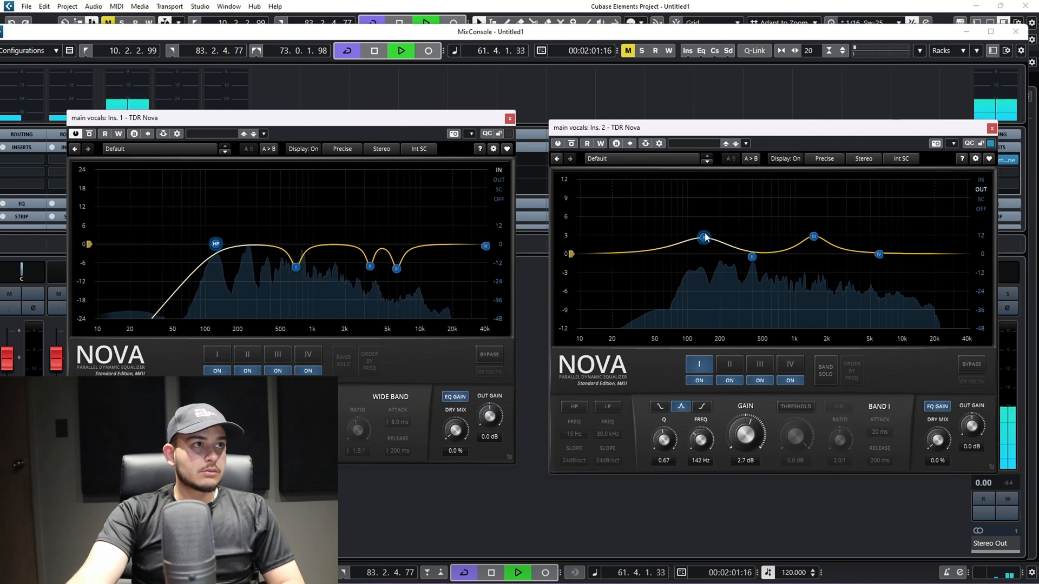
drag(279, 117, 295, 222)
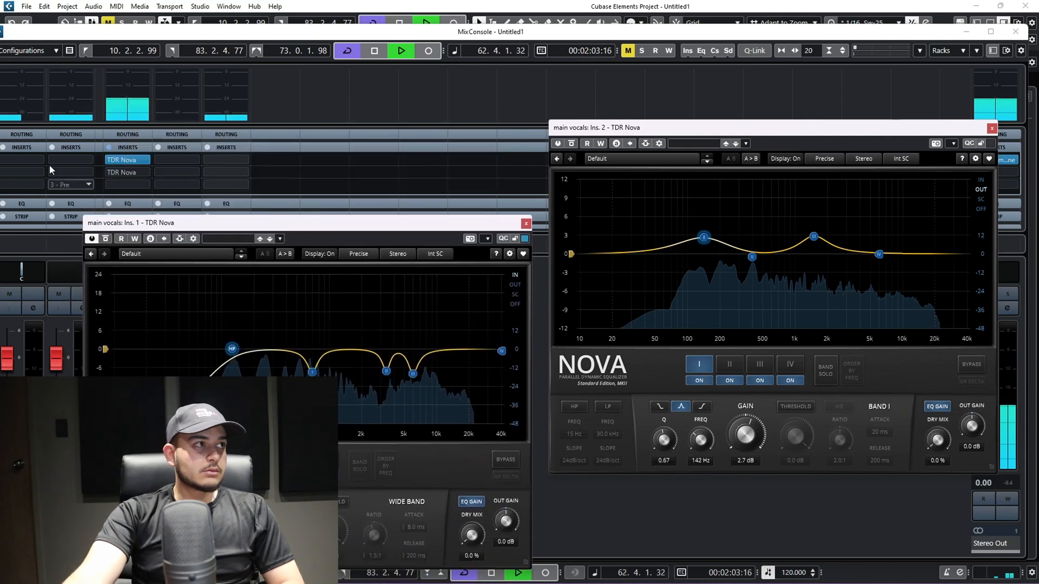
click(111, 173)
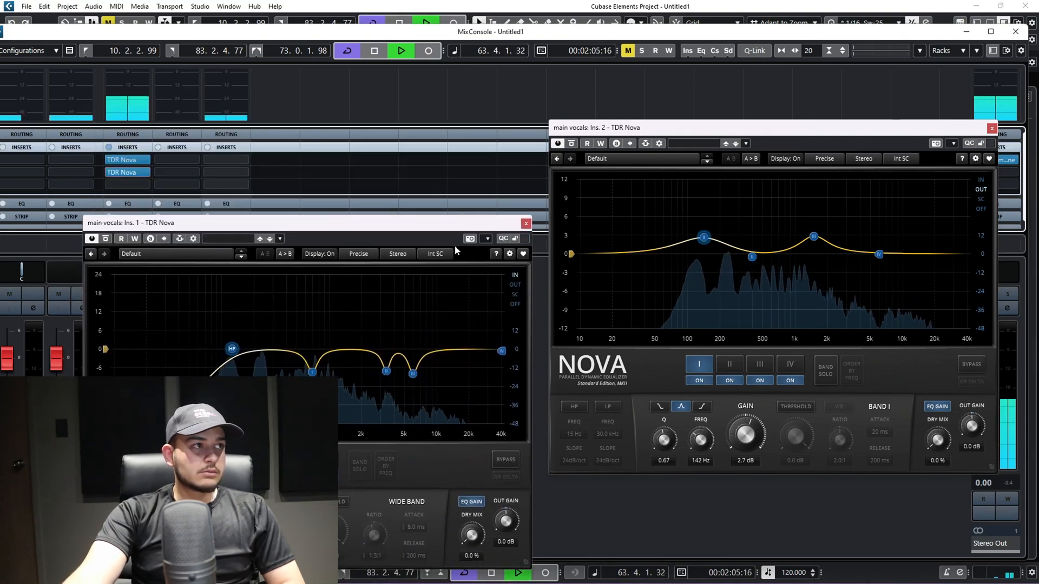
Step: Move the first TDR Nova's window back beside the second and raise the second instance's band I to 3.2 dB during playback
drag(390, 222, 391, 123)
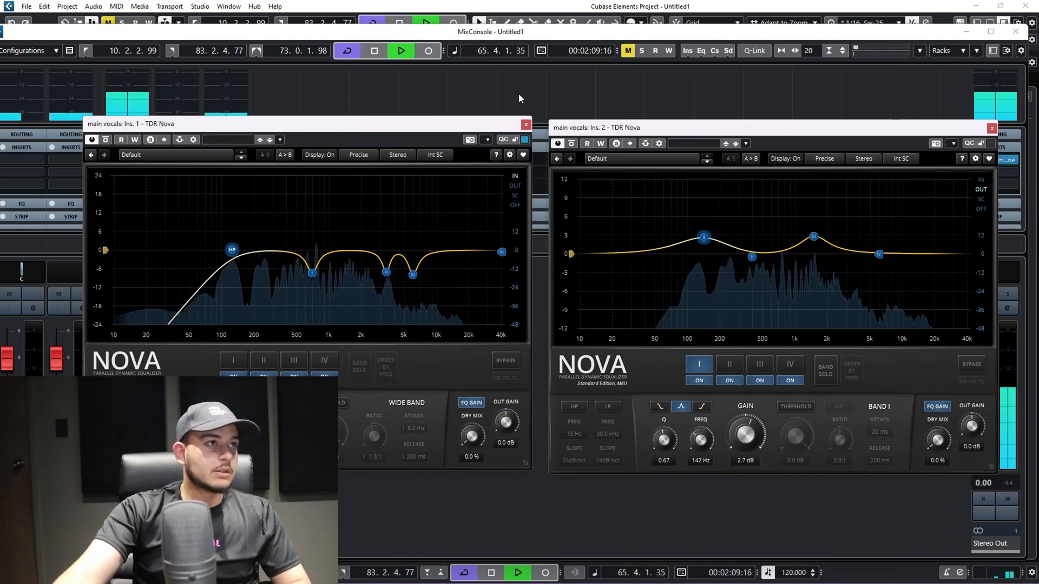
drag(702, 238, 702, 235)
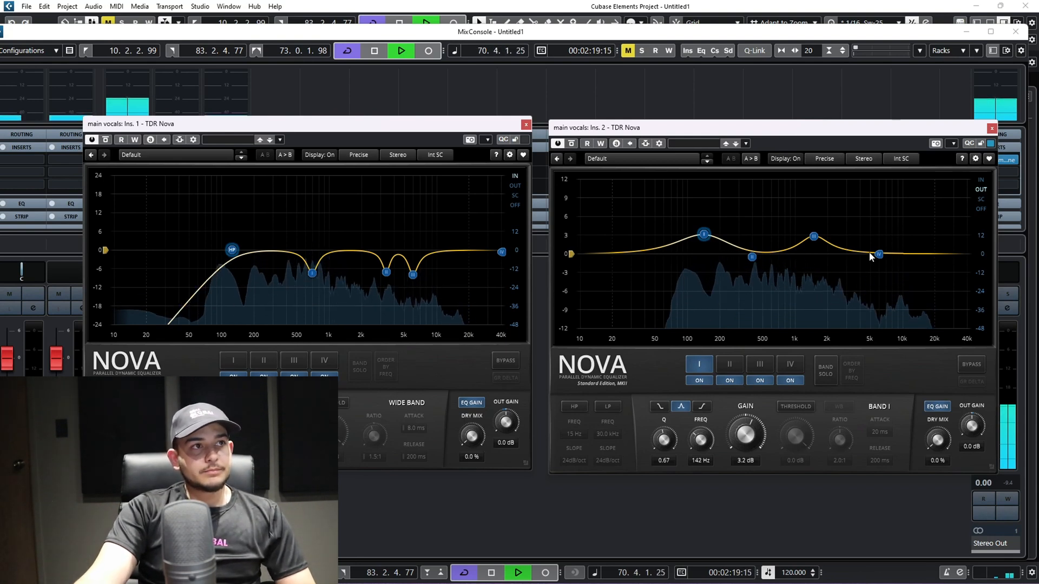
key(space)
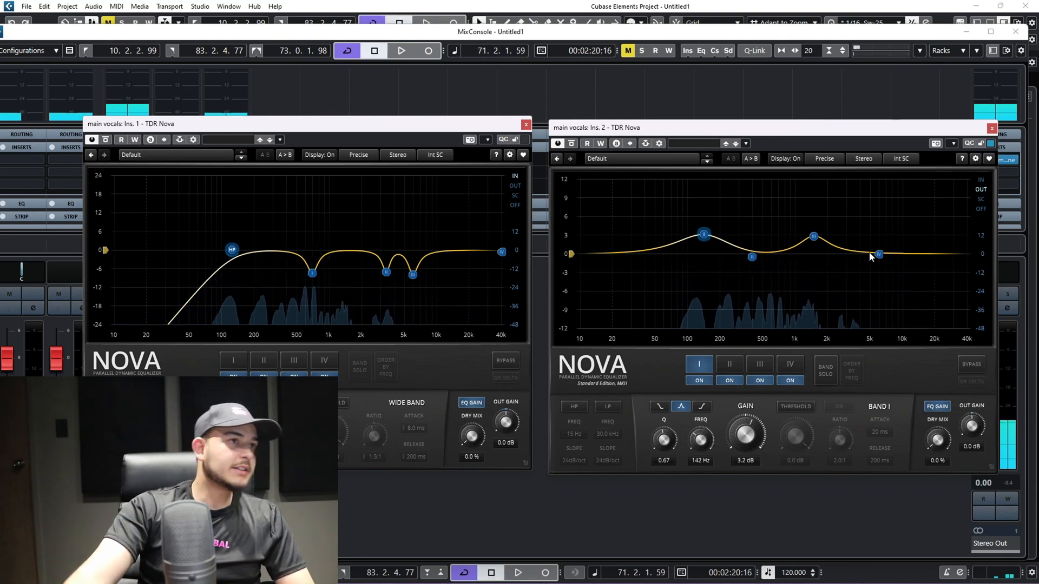
Step: Move the second TDR Nova's band IV shelf to 9.3 kHz and exaggerate its boost to 12 dB while the vocals play
click(880, 254)
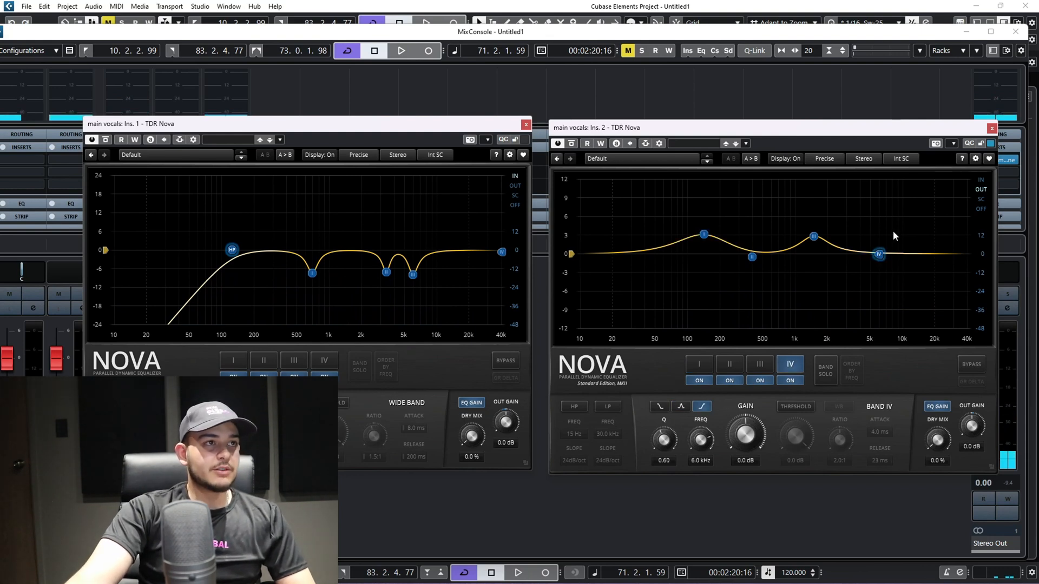
mouse_move(878, 254)
mouse_down()
mouse_move(890, 239)
mouse_move(889, 253)
mouse_up()
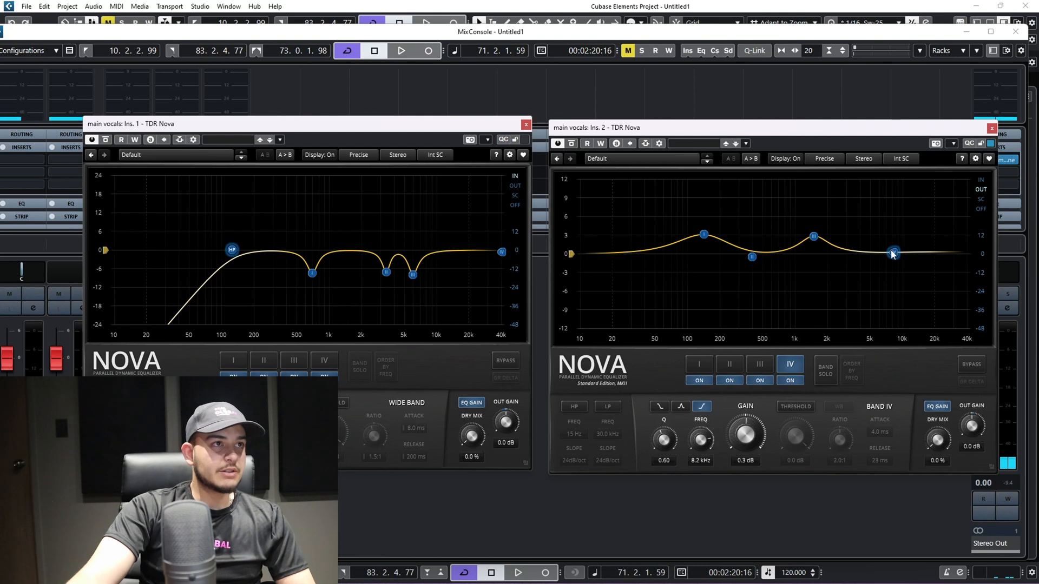
drag(899, 255, 897, 255)
key(space)
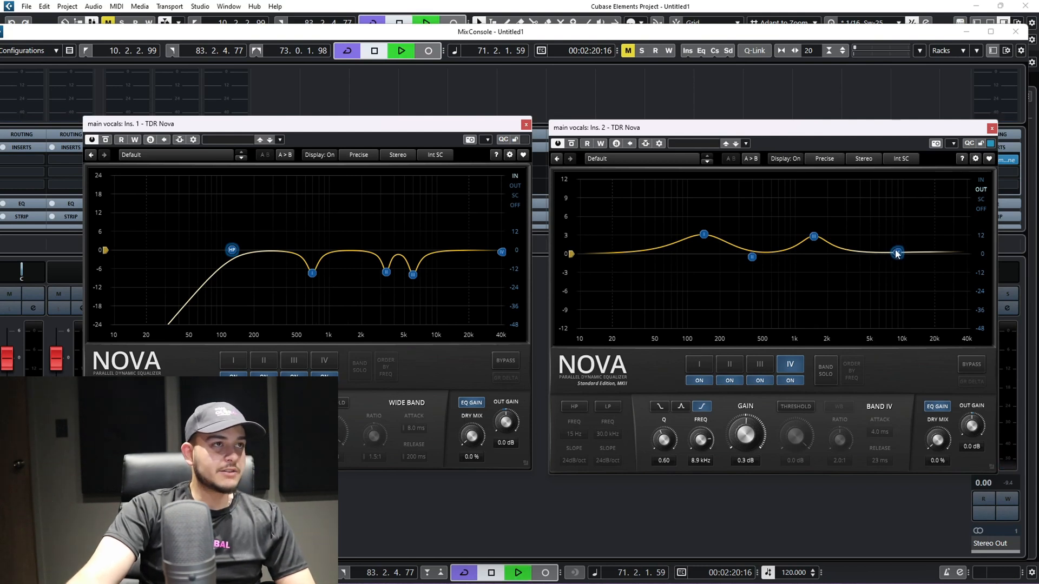
key(space)
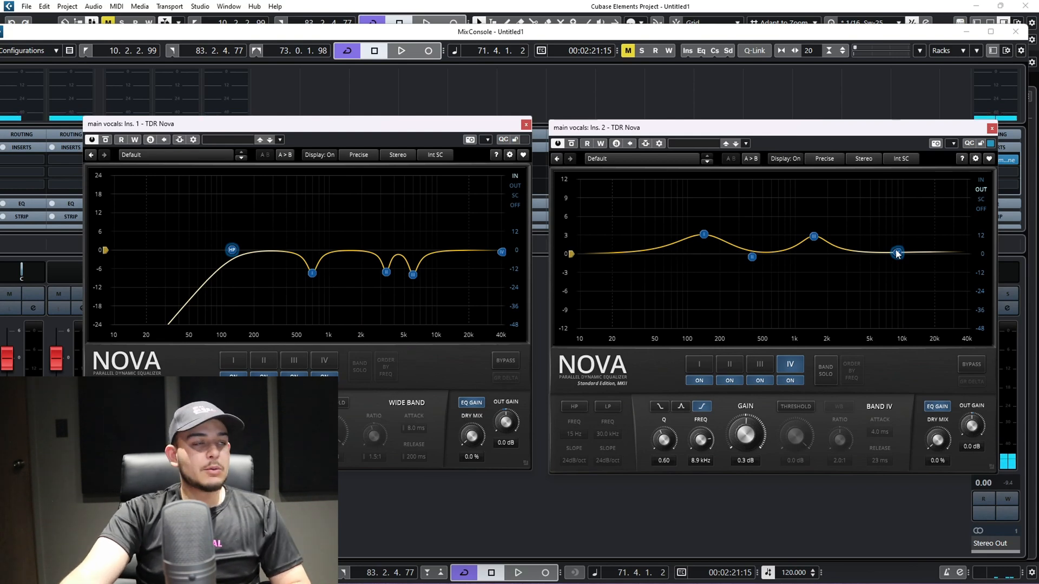
key(space)
drag(897, 253, 899, 179)
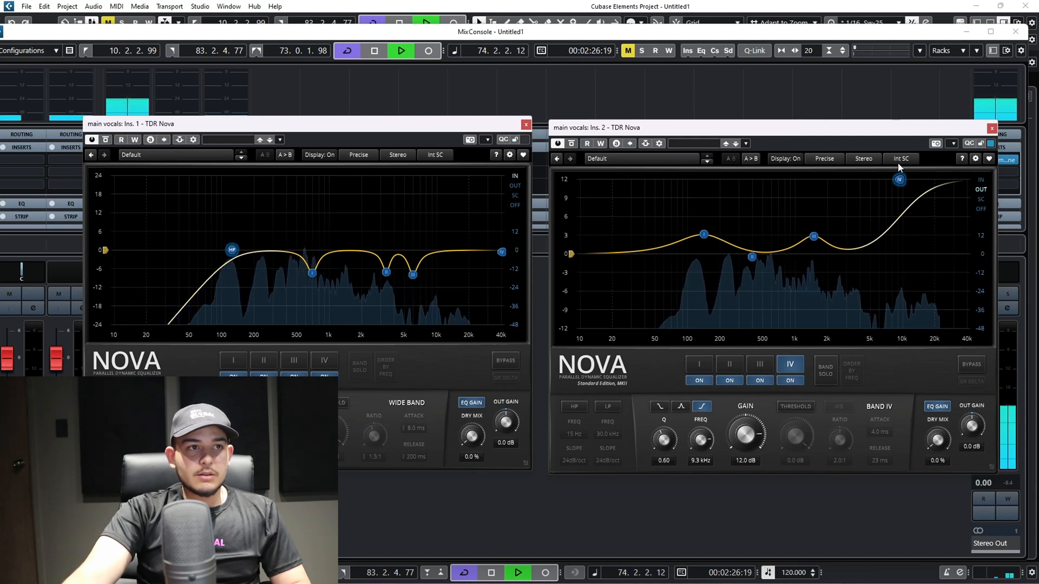
key(space)
Step: Set the second TDR Nova's band IV shelf to a 1.4 dB boost at 12.1 kHz, then close both plug-in windows
drag(899, 179, 905, 242)
key(space)
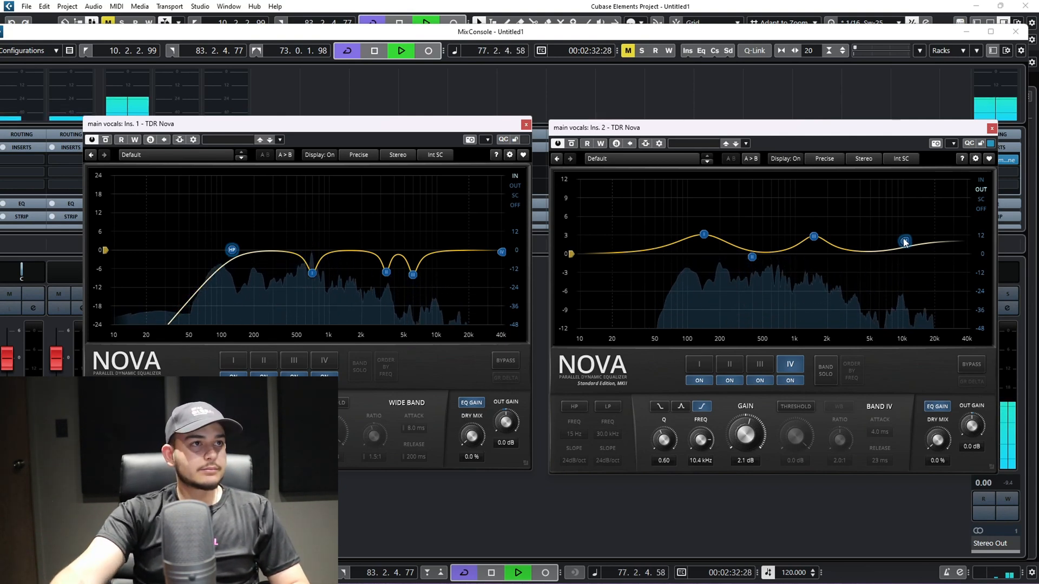
drag(904, 242, 912, 246)
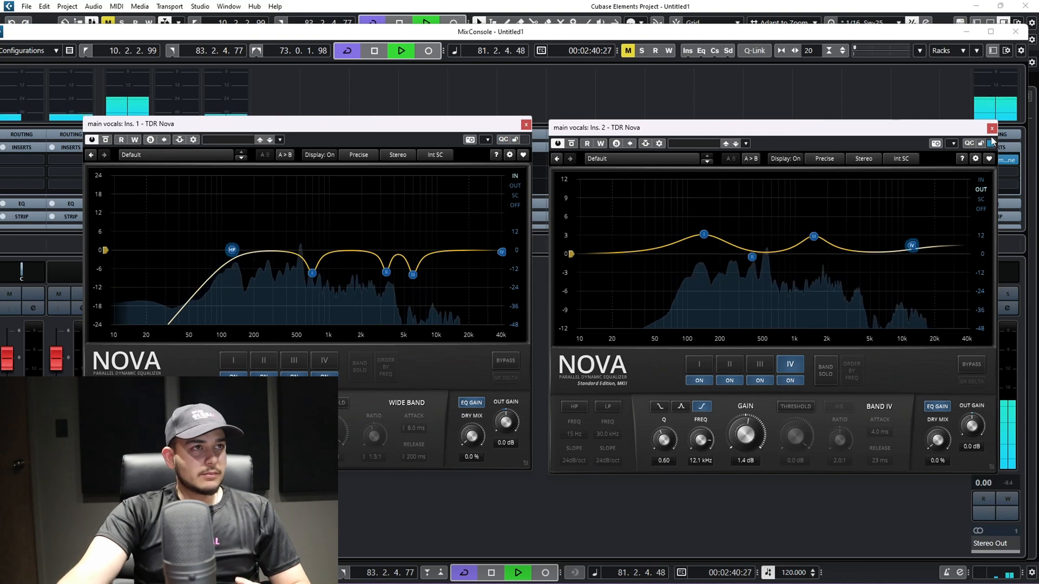
key(space)
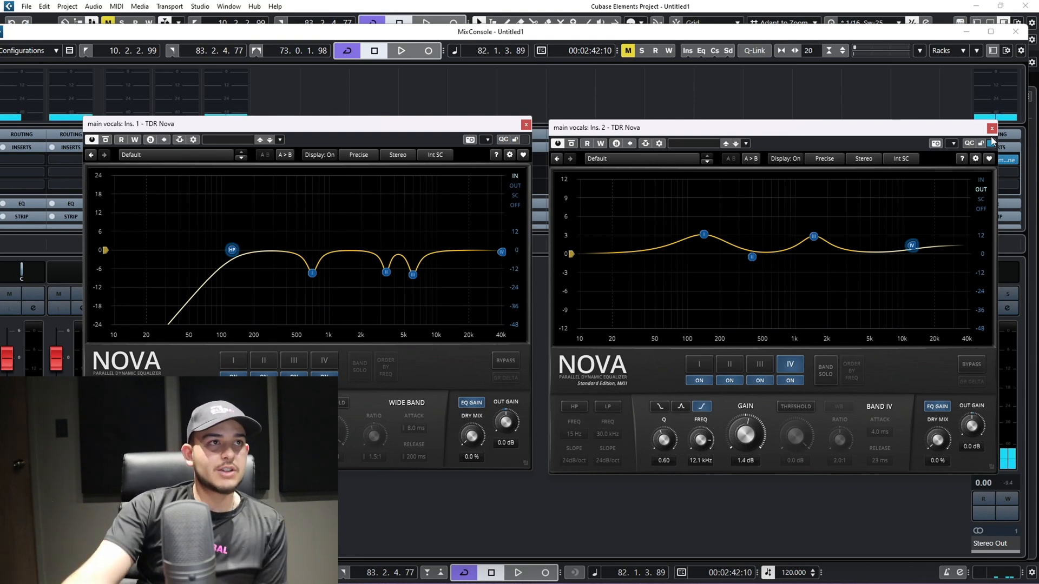
click(992, 128)
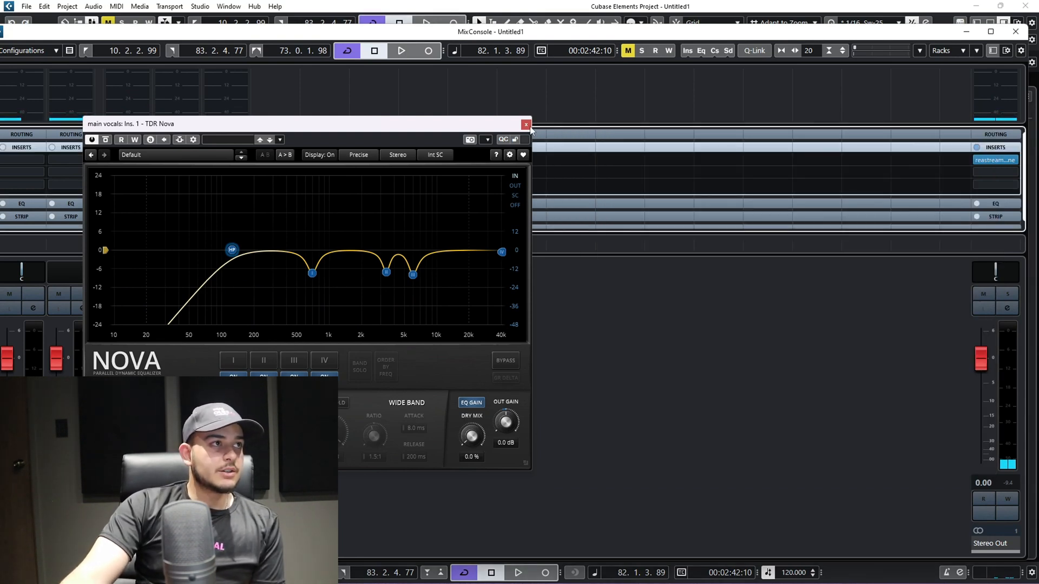
click(525, 125)
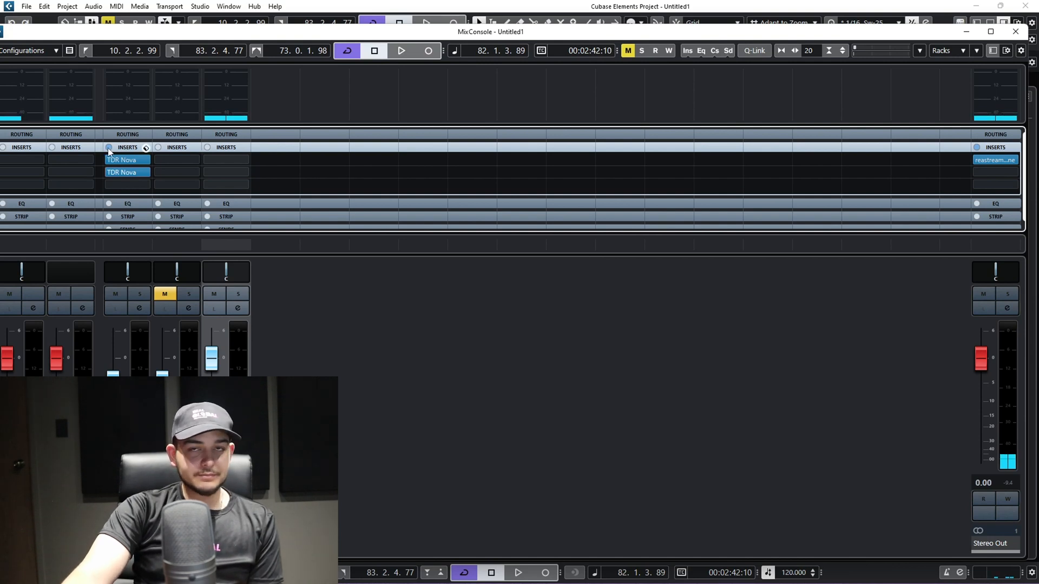
Step: Bypass and re-enable the main vocals' inserts, and do the same for the inserts of all channels at once
drag(108, 149, 111, 151)
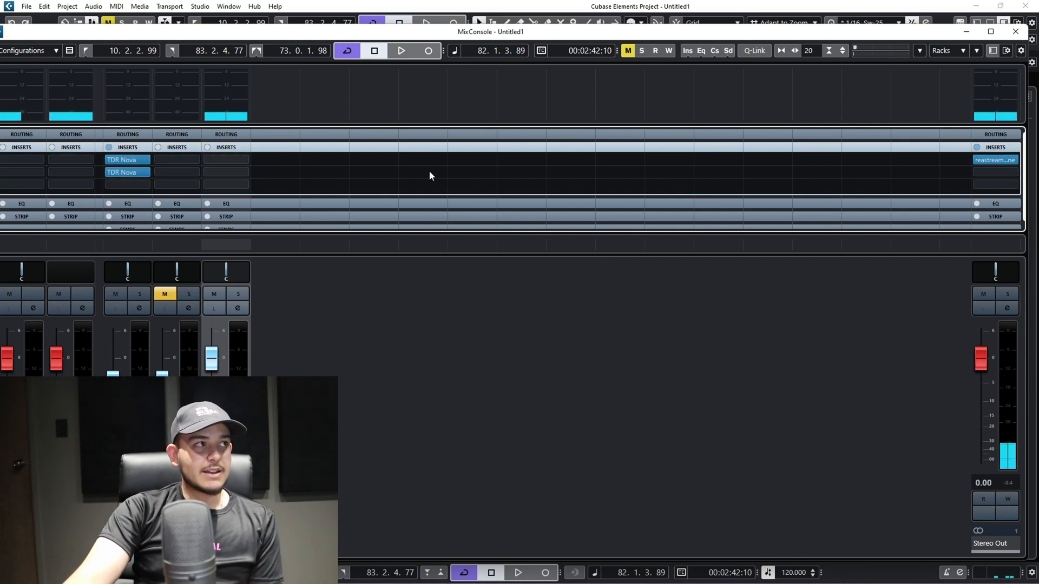
click(109, 147)
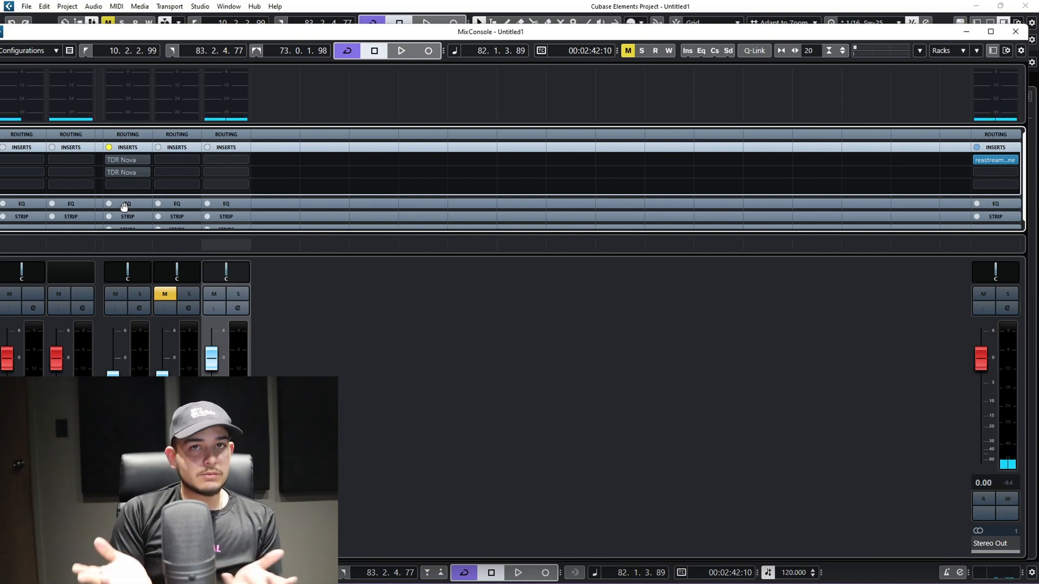
click(109, 148)
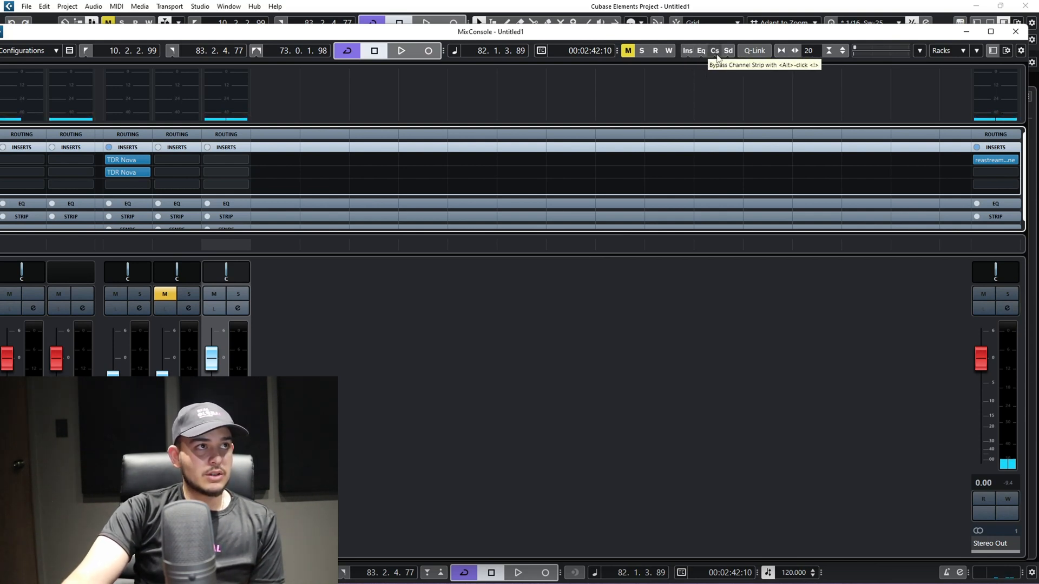
alt+click(685, 53)
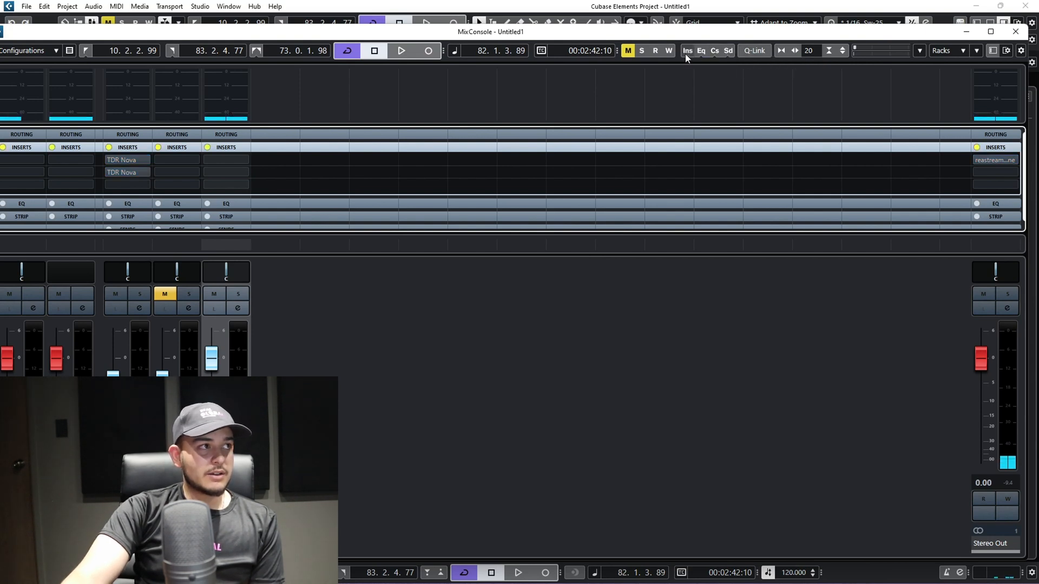
alt+click(686, 53)
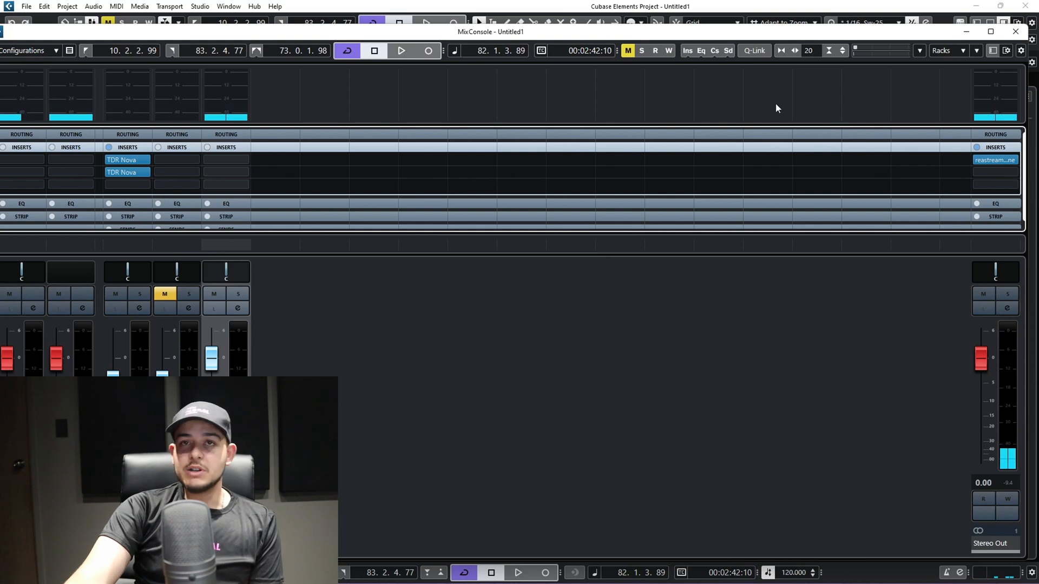
Step: Bypass the main vocals' inserts and play the unprocessed vocals, viewing the project window briefly before returning to the MixConsole
drag(118, 161, 125, 173)
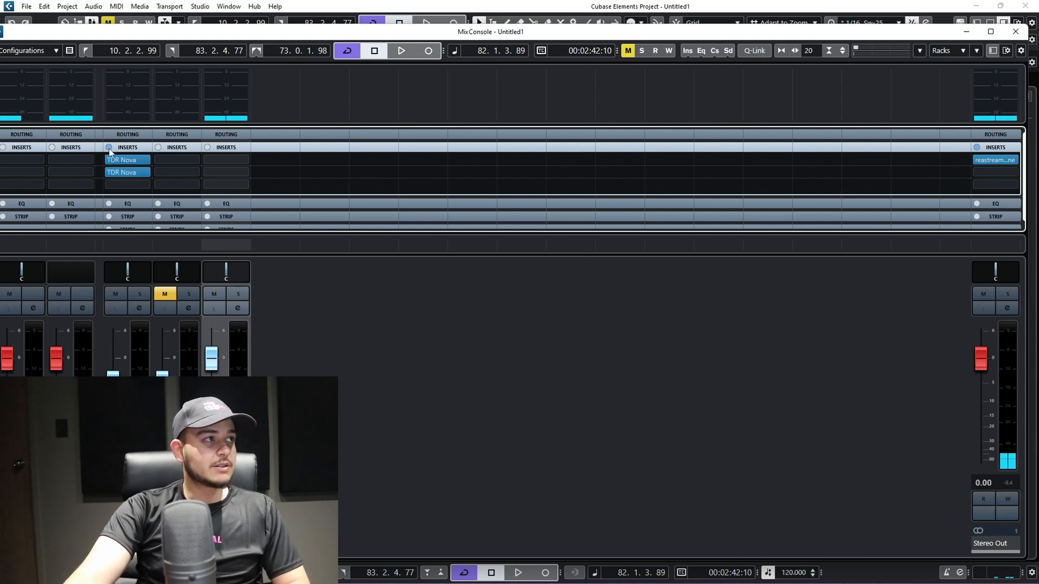
click(109, 148)
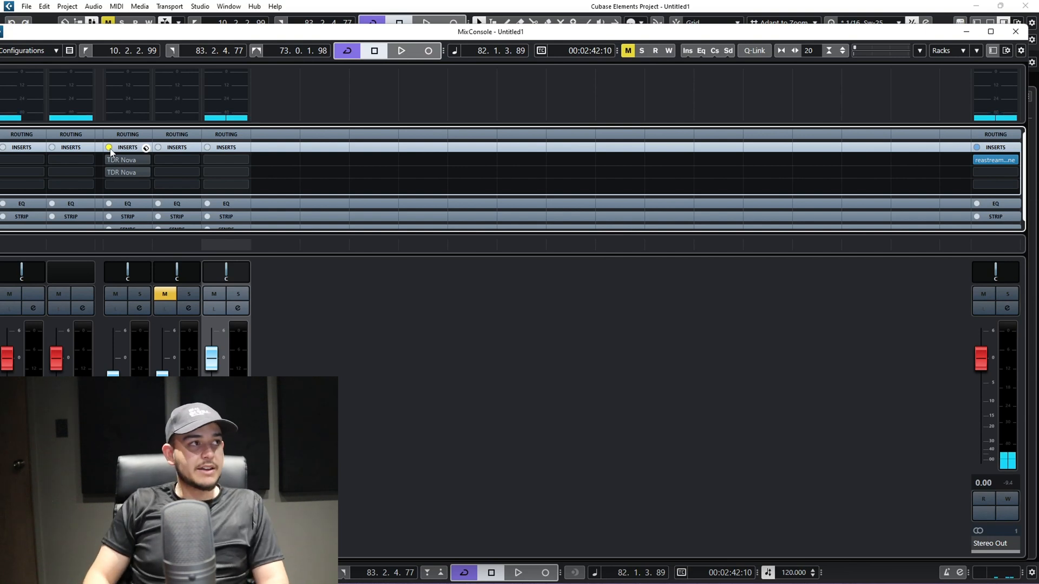
key(space)
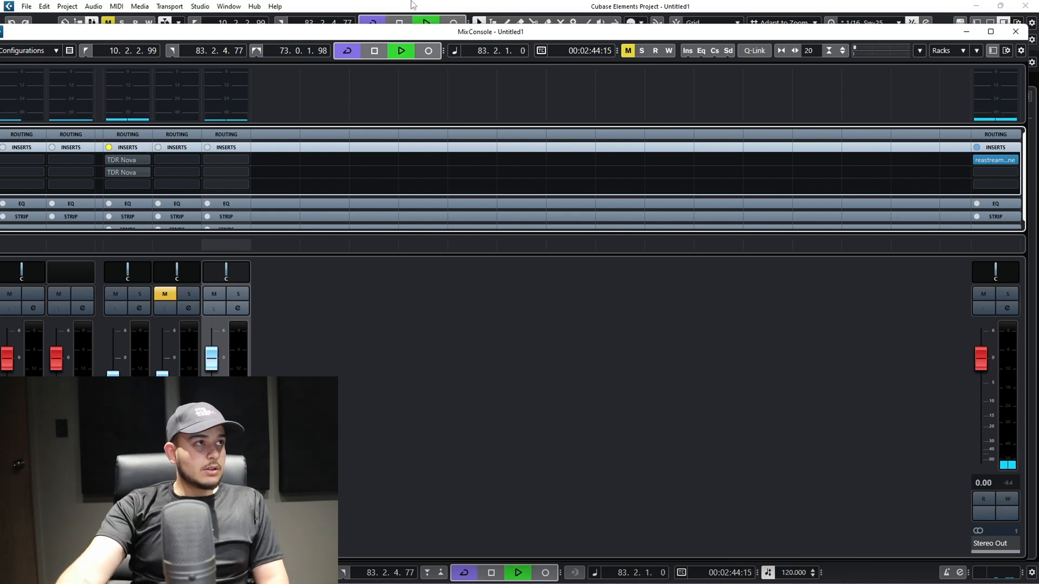
key(F3)
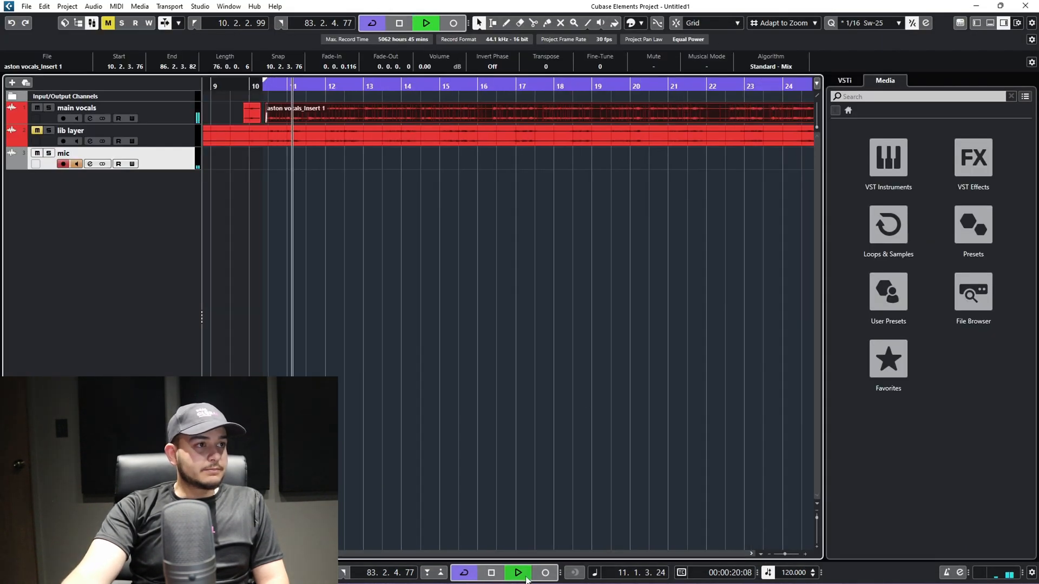
mouse_move(768, 582)
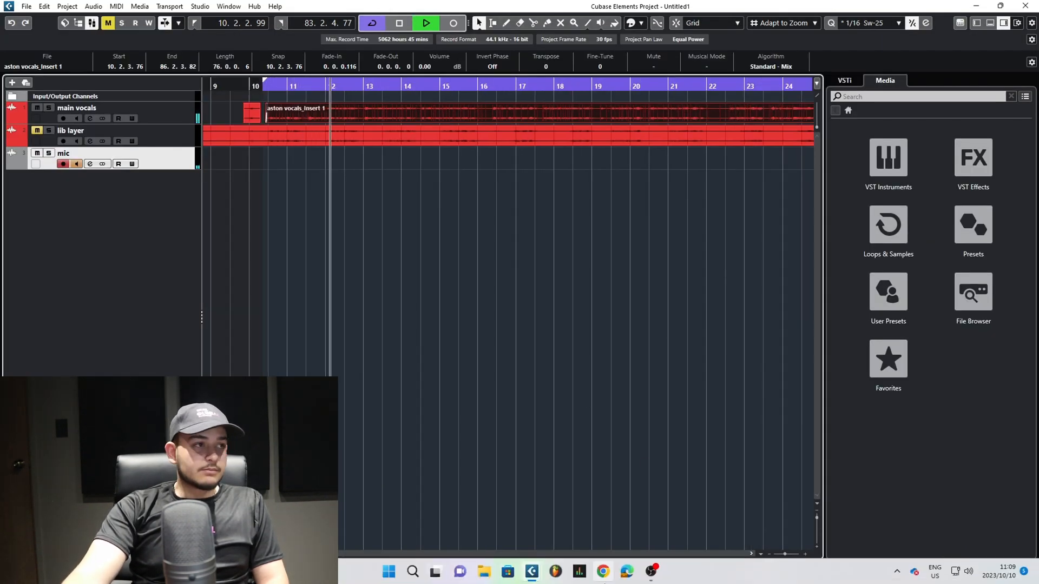
mouse_move(533, 575)
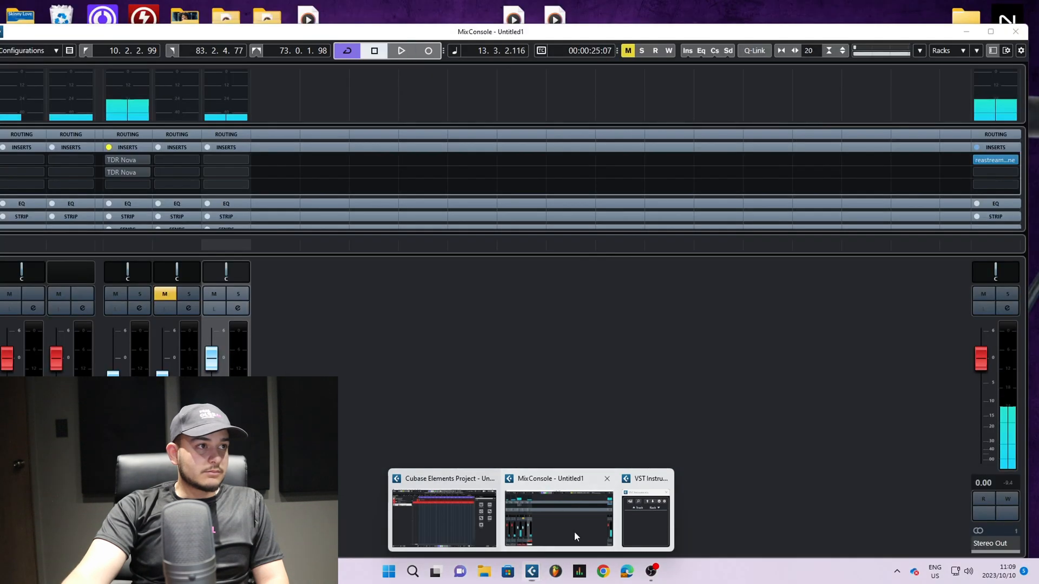
click(574, 532)
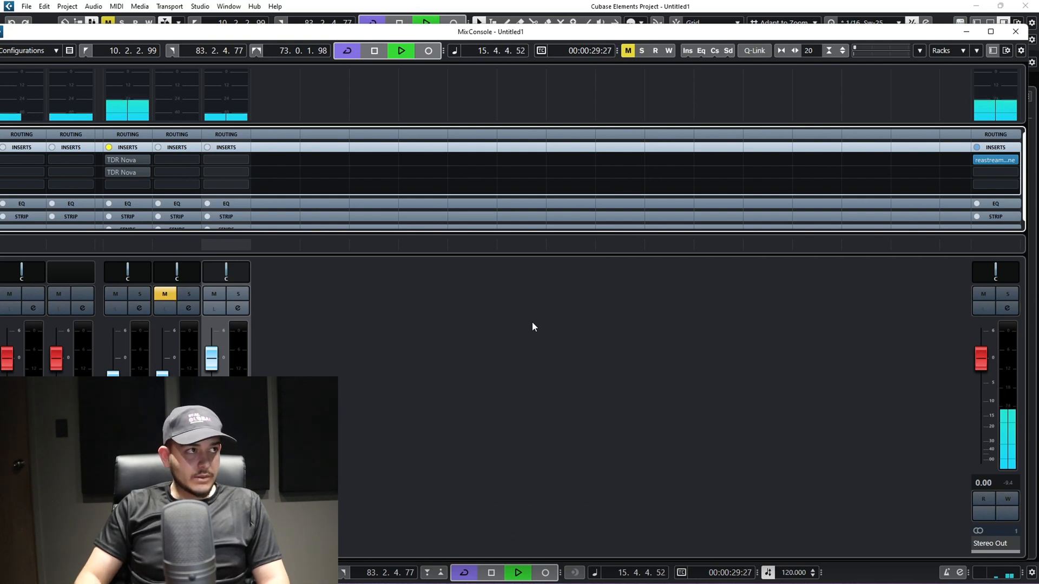
Step: Toggle the main vocals' inserts on, off and on again during playback, leaving the processing enabled
click(109, 148)
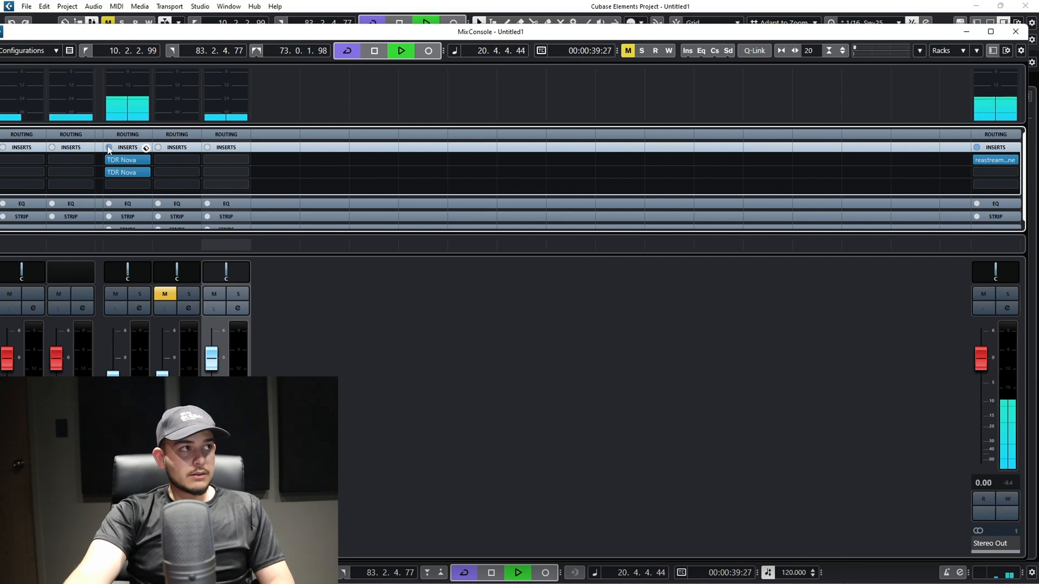
click(108, 148)
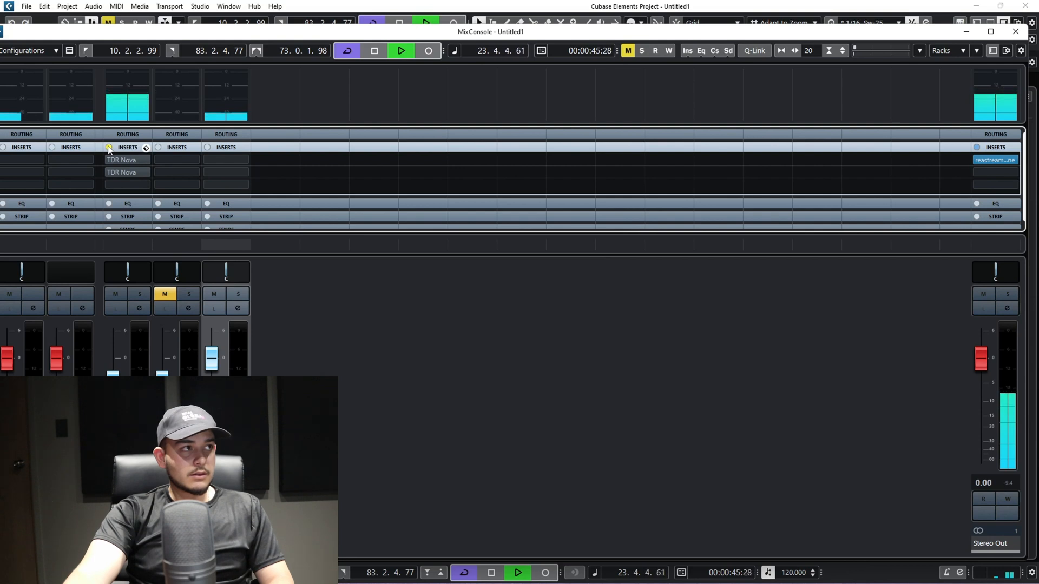
click(109, 148)
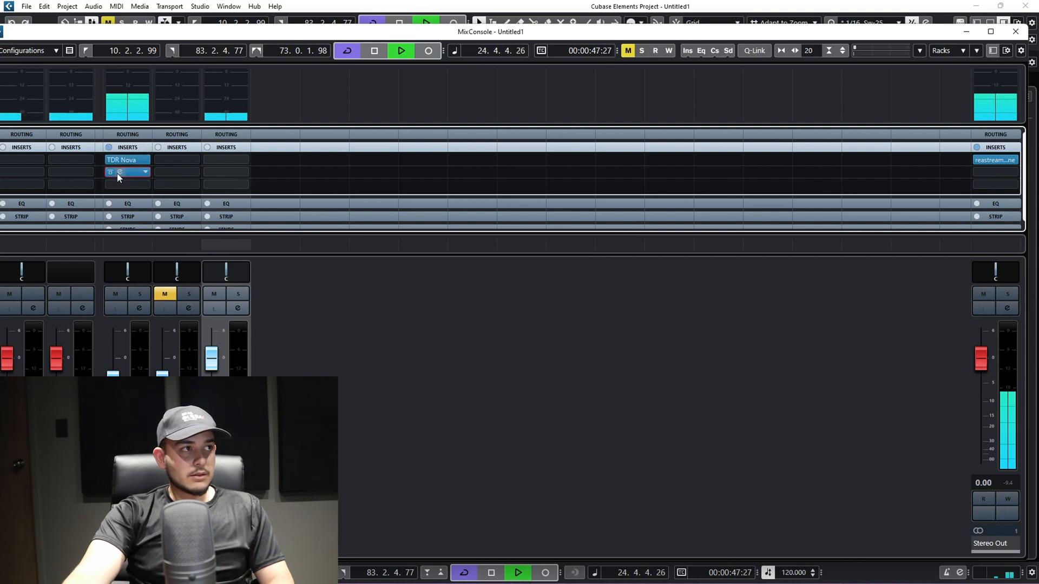
Step: In the main vocals' second TDR Nova, set band I's gain to 2.1 dB and band III's to 2.2 dB, then stop playback
click(119, 172)
click(705, 239)
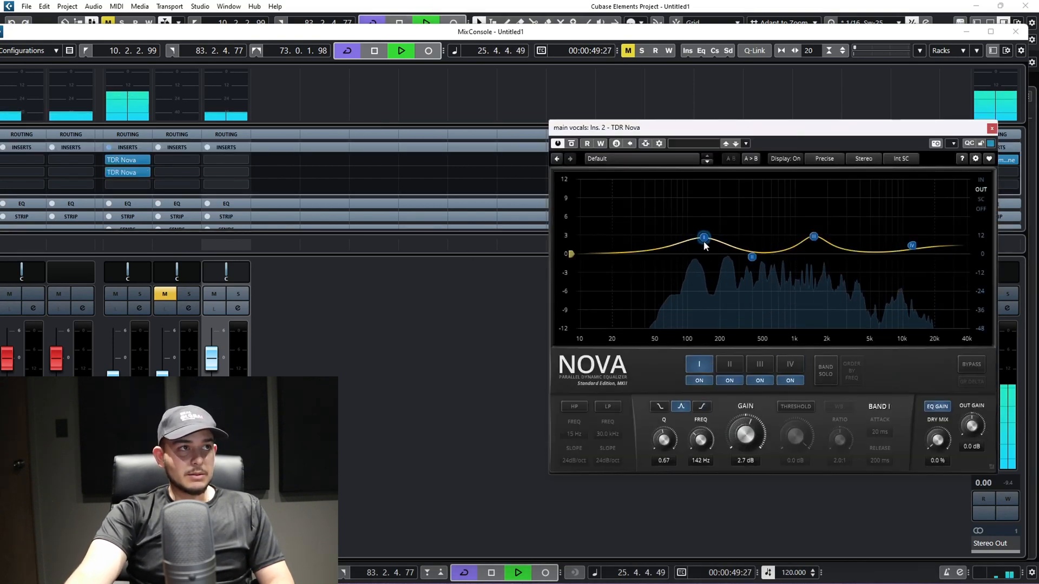
drag(704, 242, 703, 245)
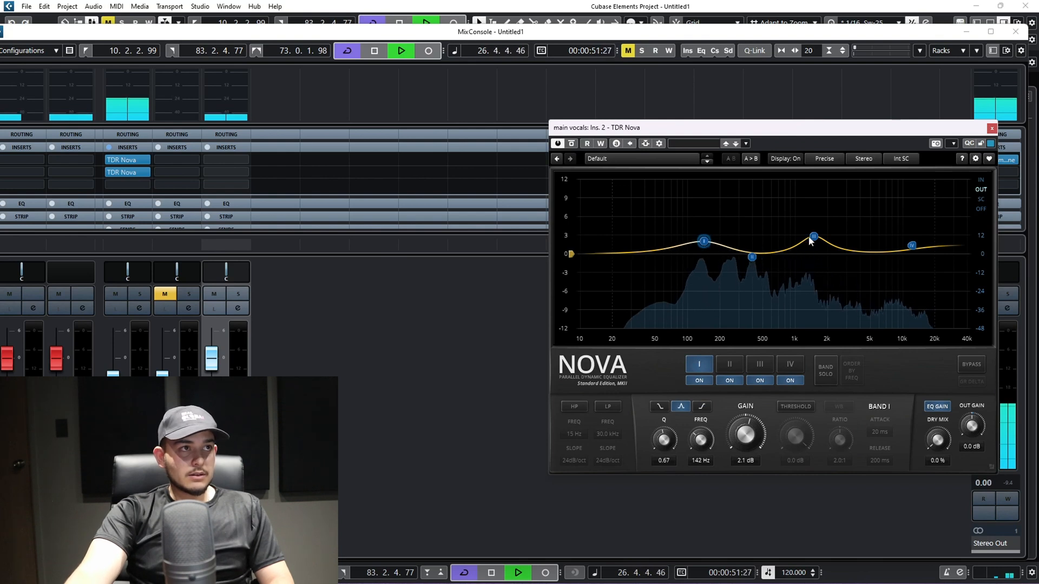
drag(812, 237, 813, 240)
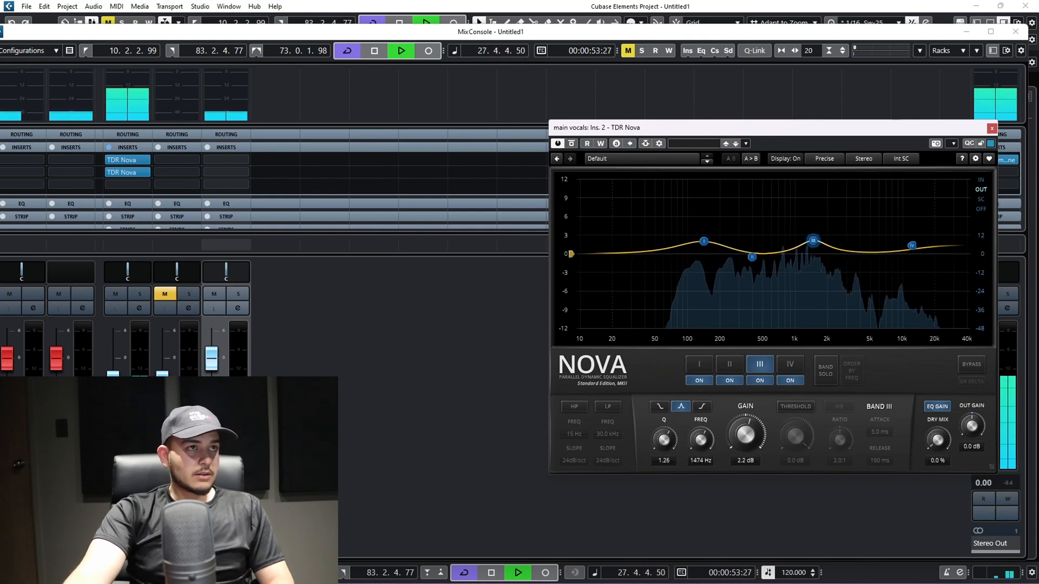
click(992, 128)
key(space)
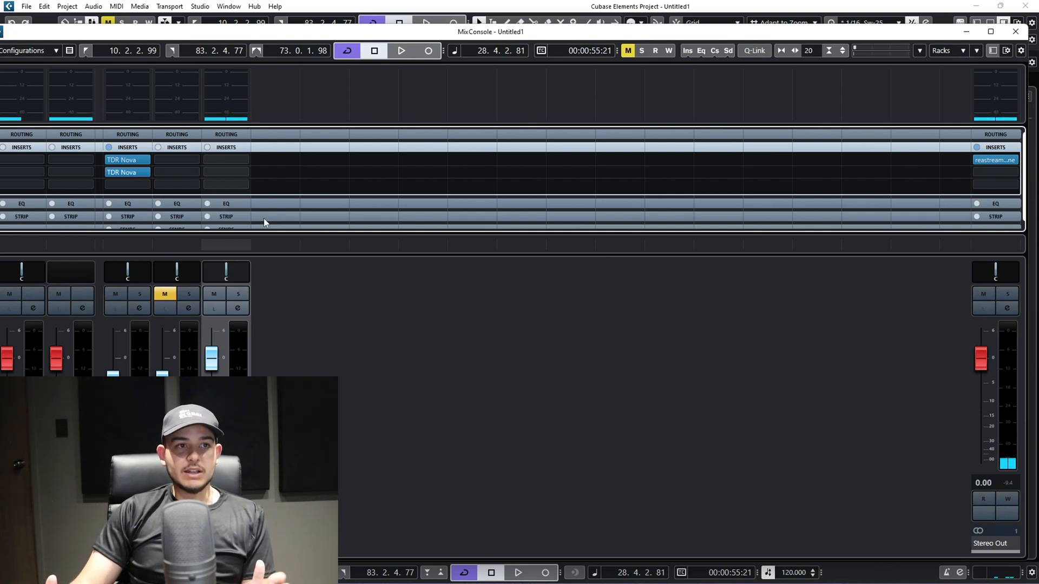
Step: Play the main vocals with their inserts enabled and bypassed to compare the revised EQ, then stop with the inserts enabled
key(space)
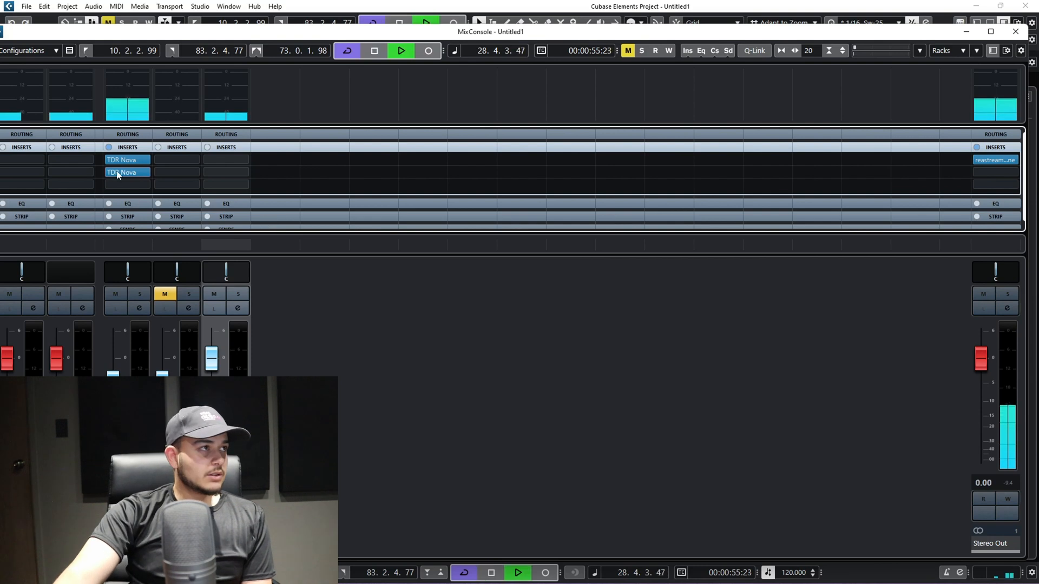
key(space)
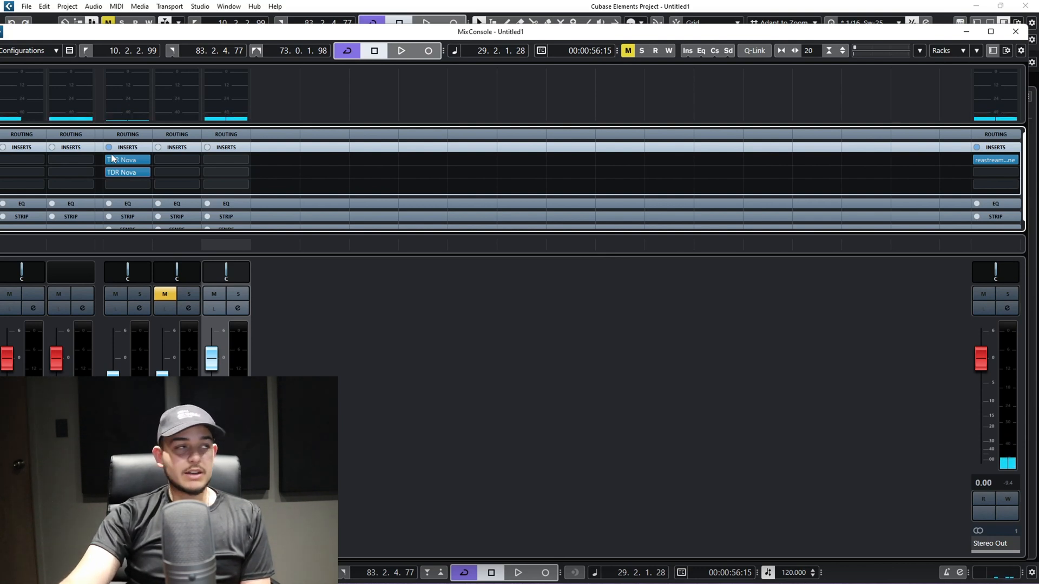
key(space)
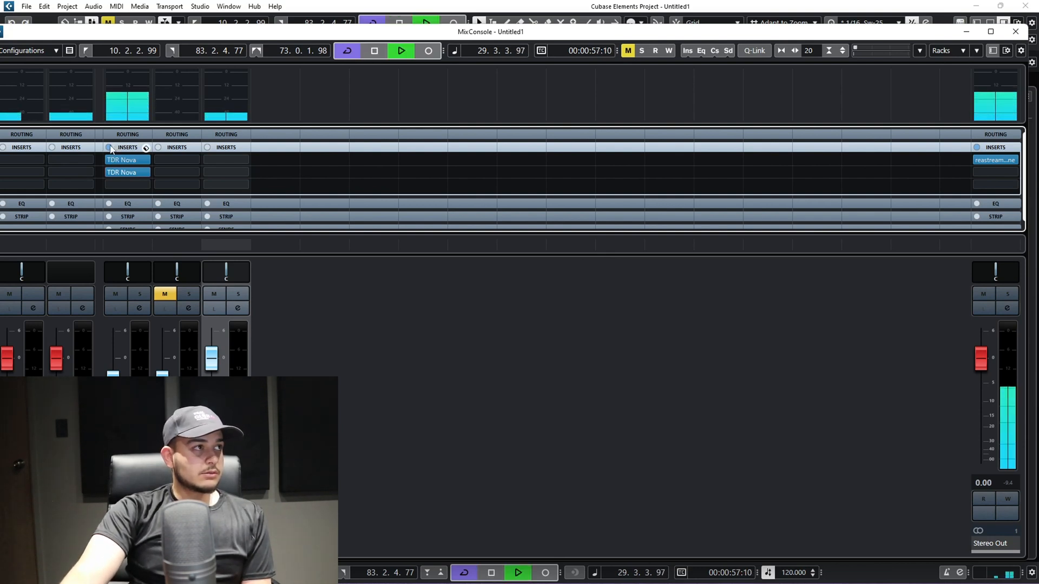
click(110, 148)
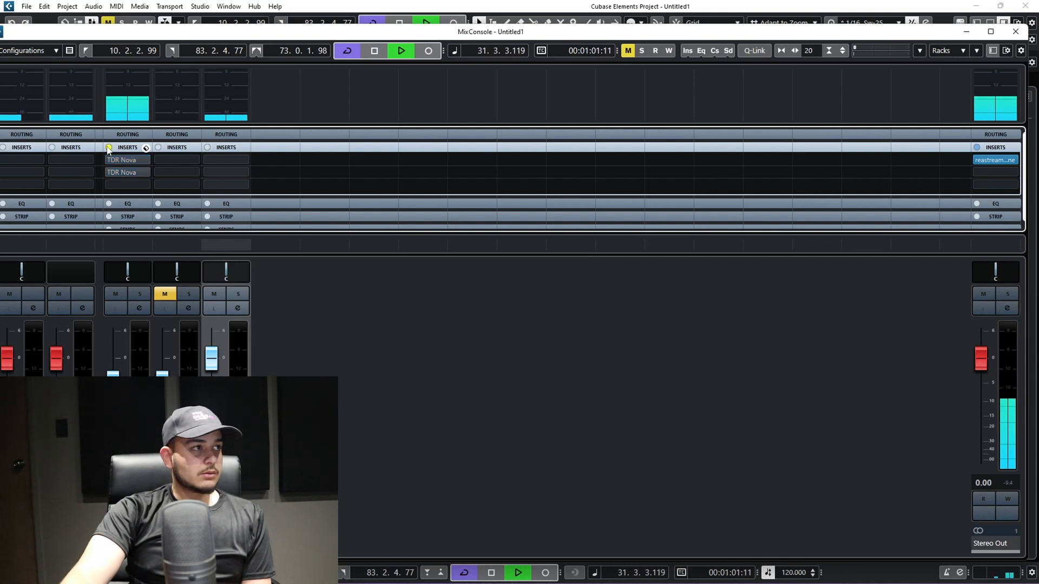
click(109, 148)
key(space)
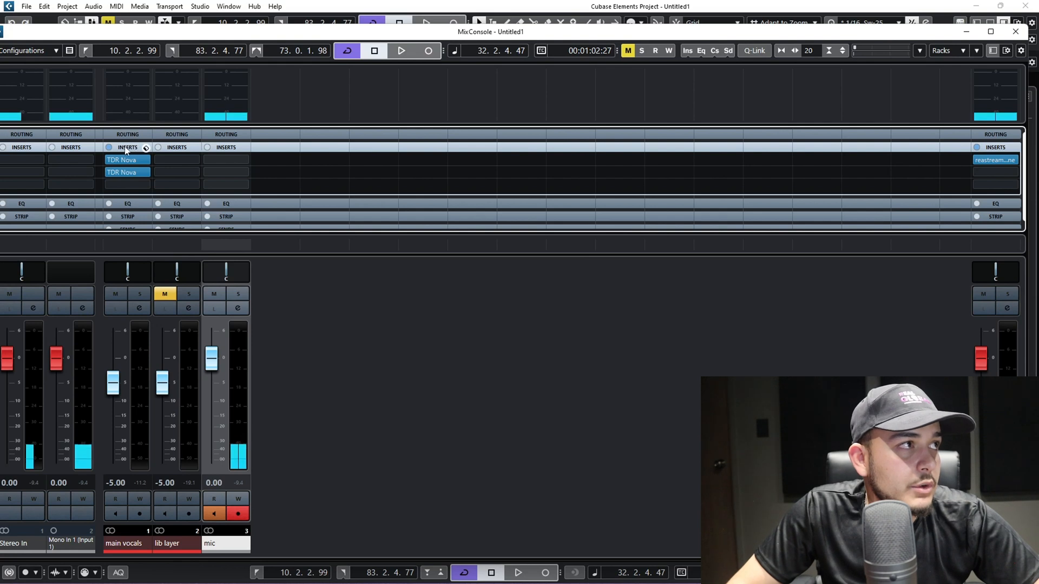
Step: Copy the main vocals' inserts to the lib layer channel and check the settings of both copied TDR Nova instances
drag(128, 147, 175, 148)
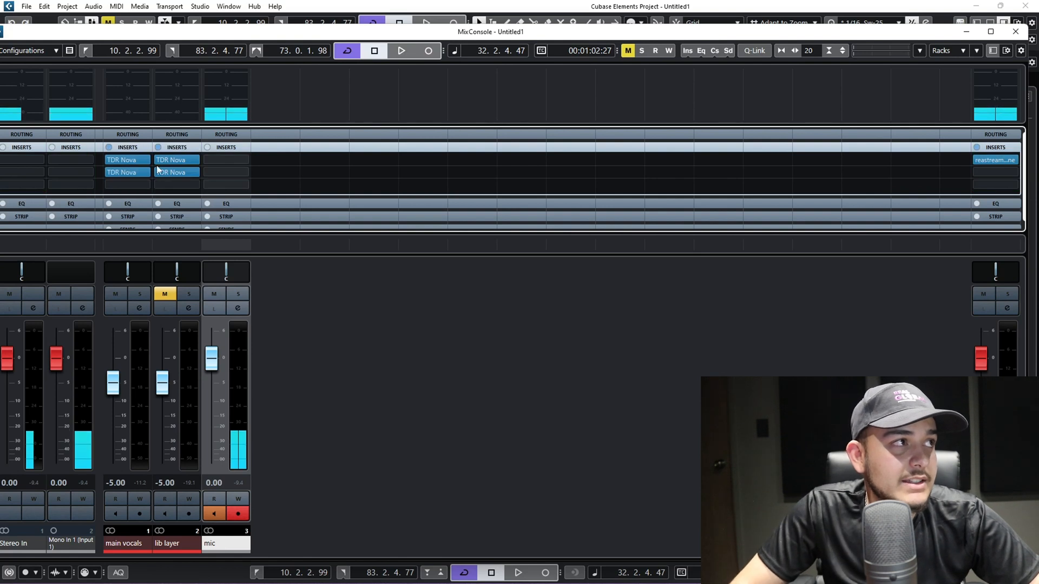
click(167, 159)
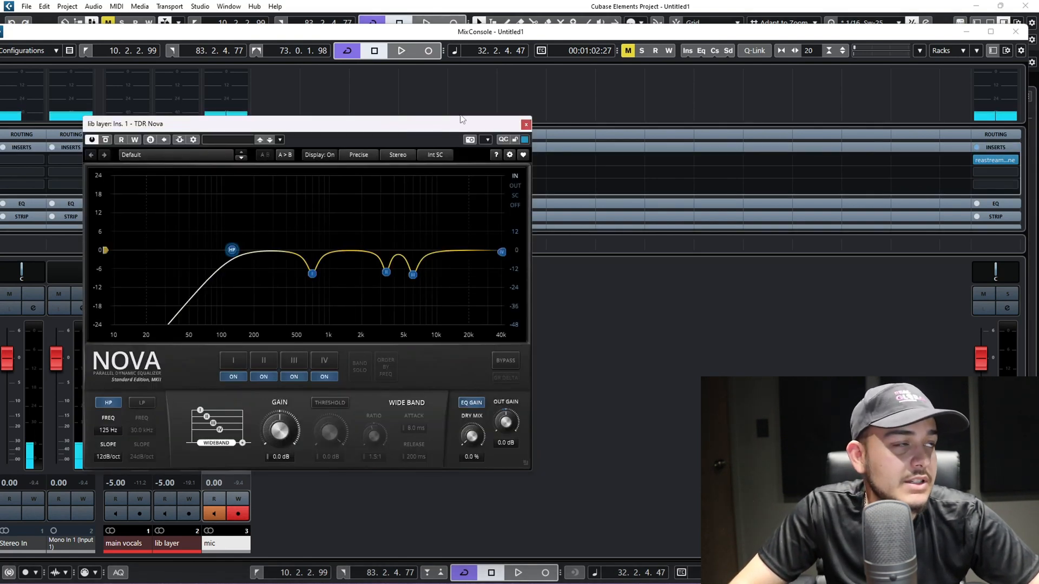
click(525, 125)
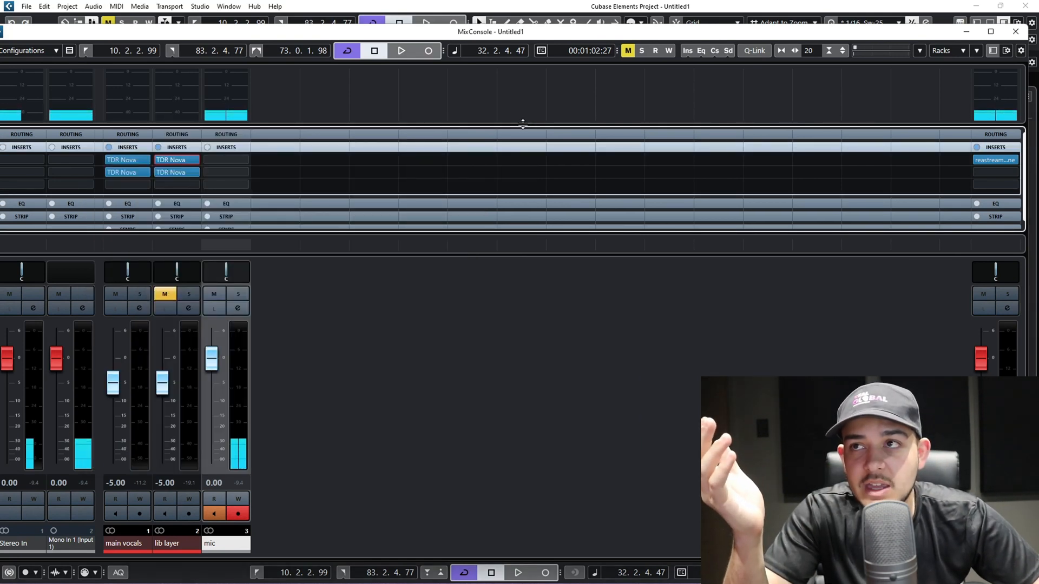
click(169, 173)
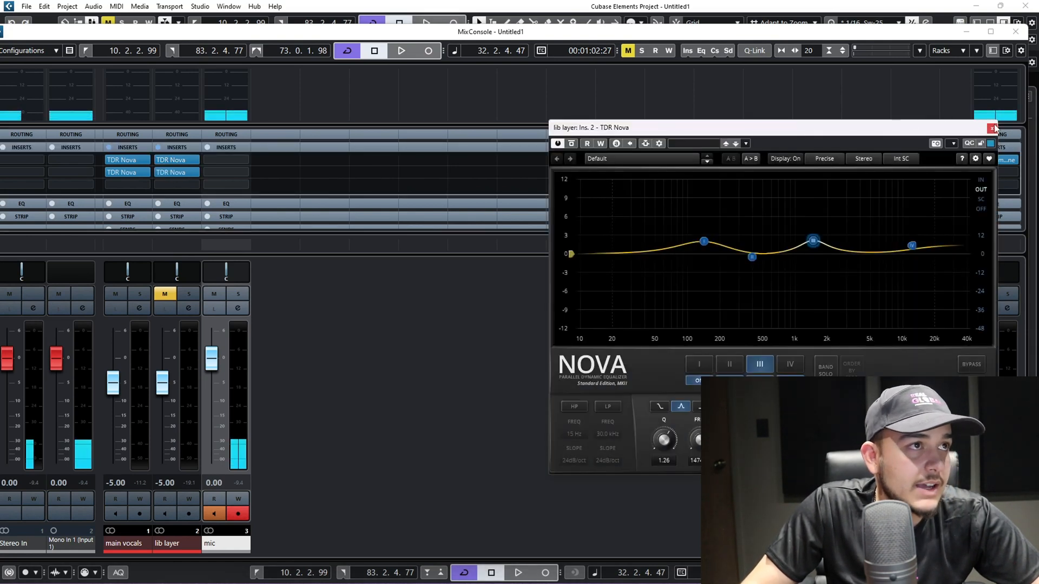
click(966, 126)
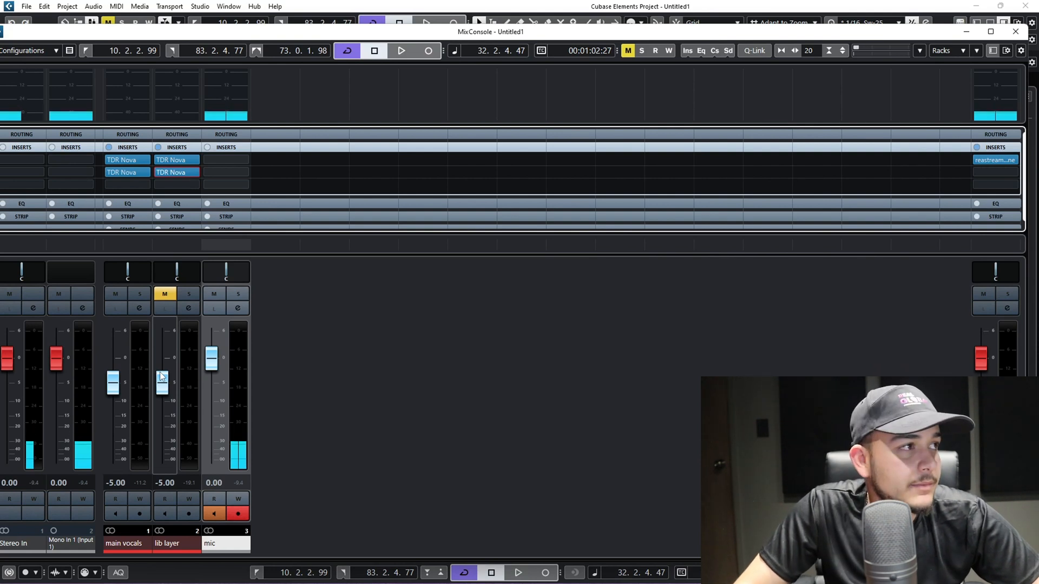
Step: Unmute the lib layer channel and lower its fader to -12.7 dB
click(163, 294)
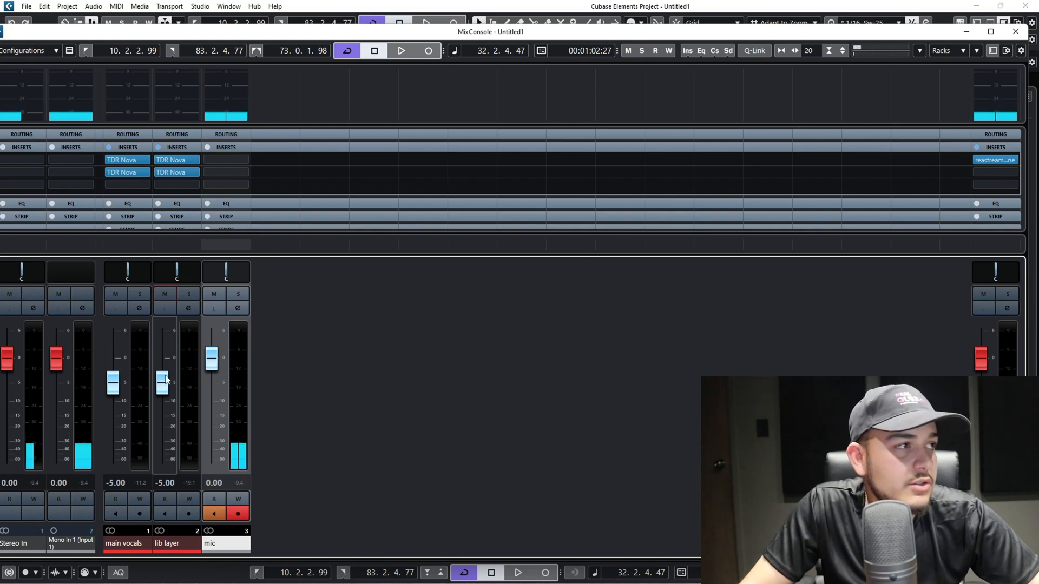
drag(160, 382, 160, 410)
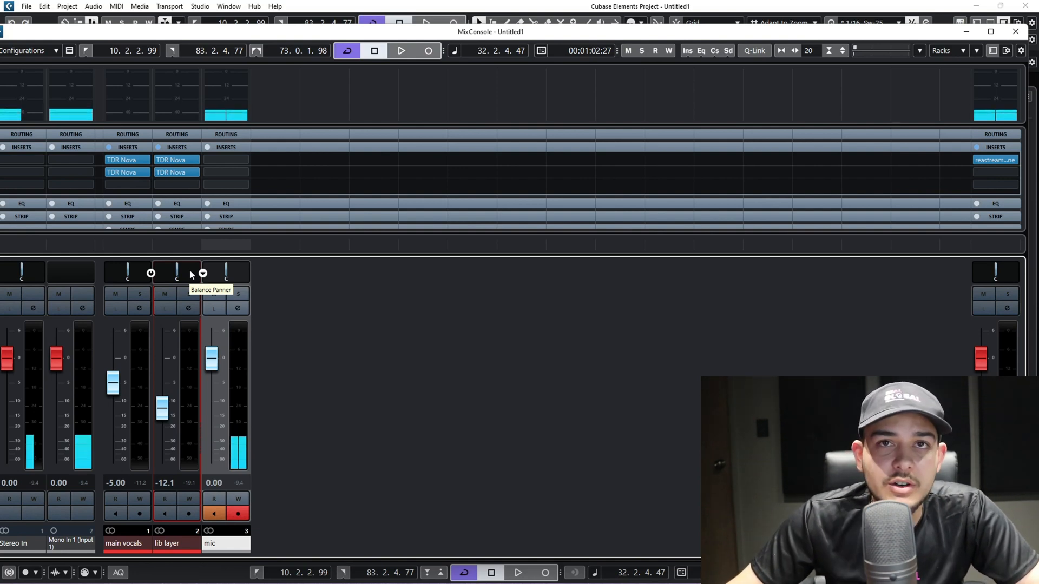
drag(162, 407, 165, 409)
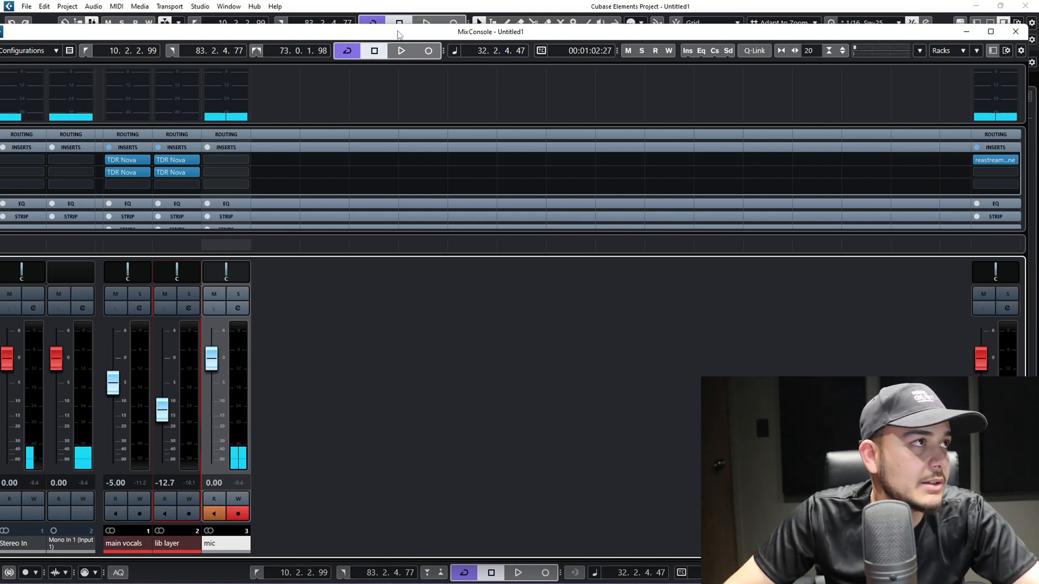
Step: Reposition the MixConsole window, start playback, raise the soloed lib layer's fader to -9.44 dB, and remove the solo
drag(398, 35, 406, 29)
click(409, 47)
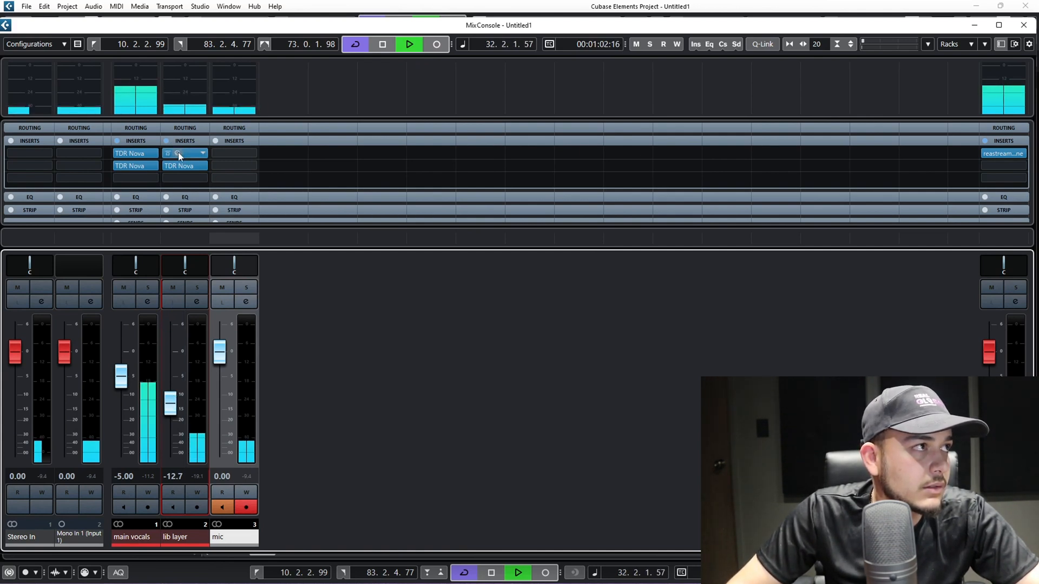
click(190, 289)
drag(170, 403, 170, 399)
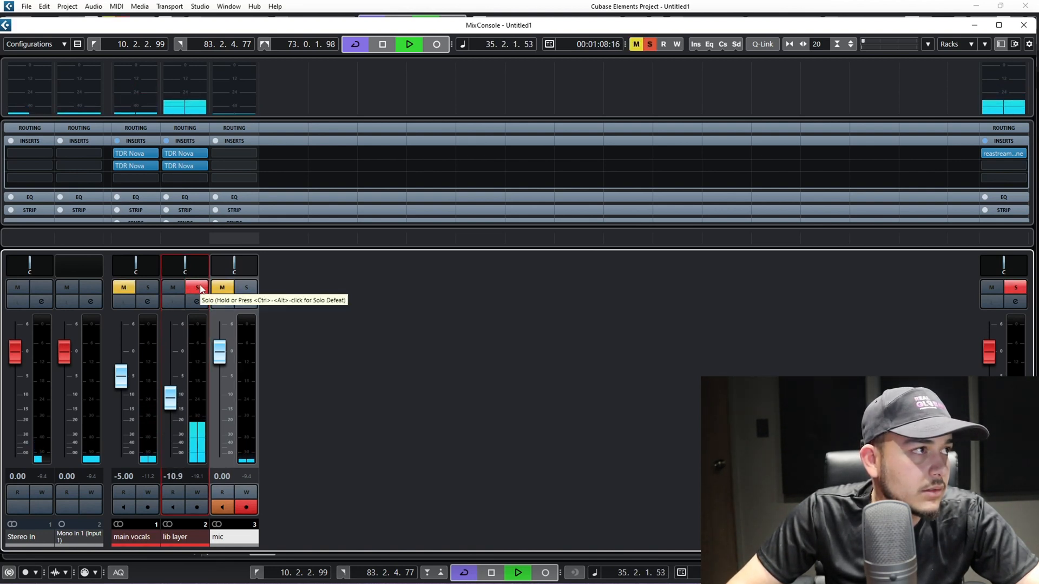
drag(170, 399, 170, 393)
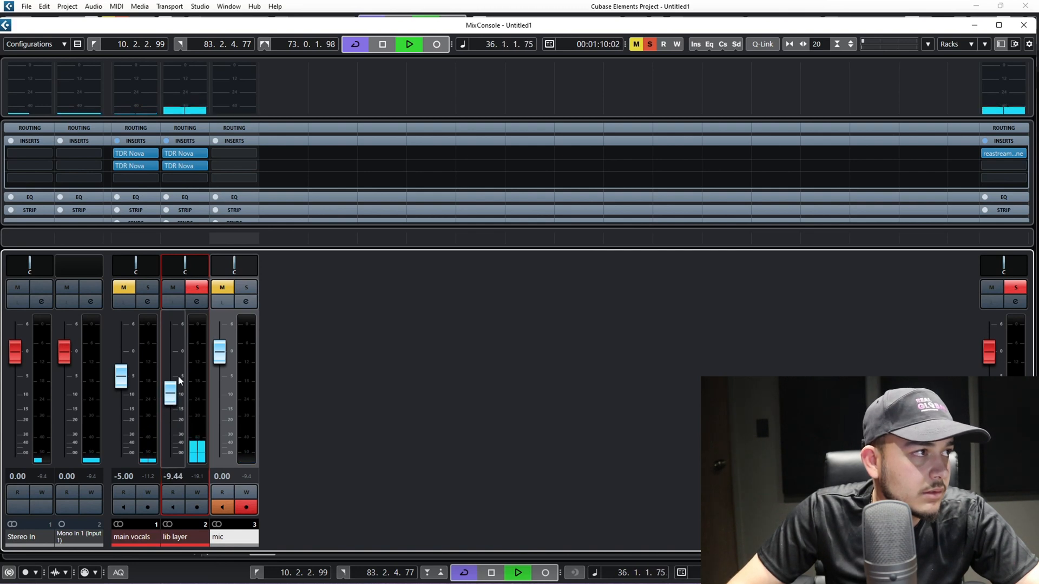
click(196, 289)
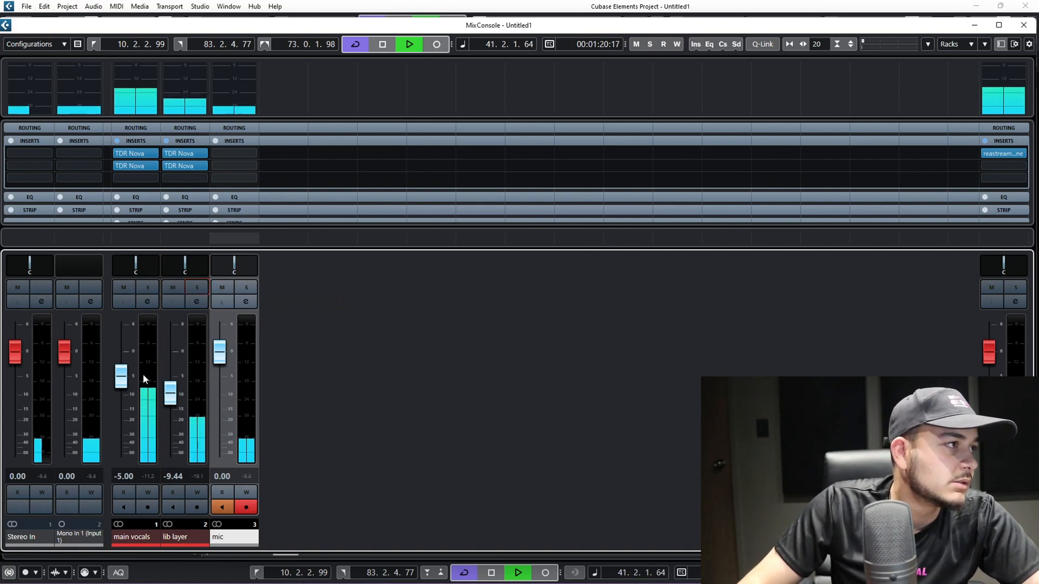
Step: Balance the vocals during playback by setting the main vocals' fader to -3.33 dB and the lib layer's to -10.4 dB
drag(125, 379, 164, 391)
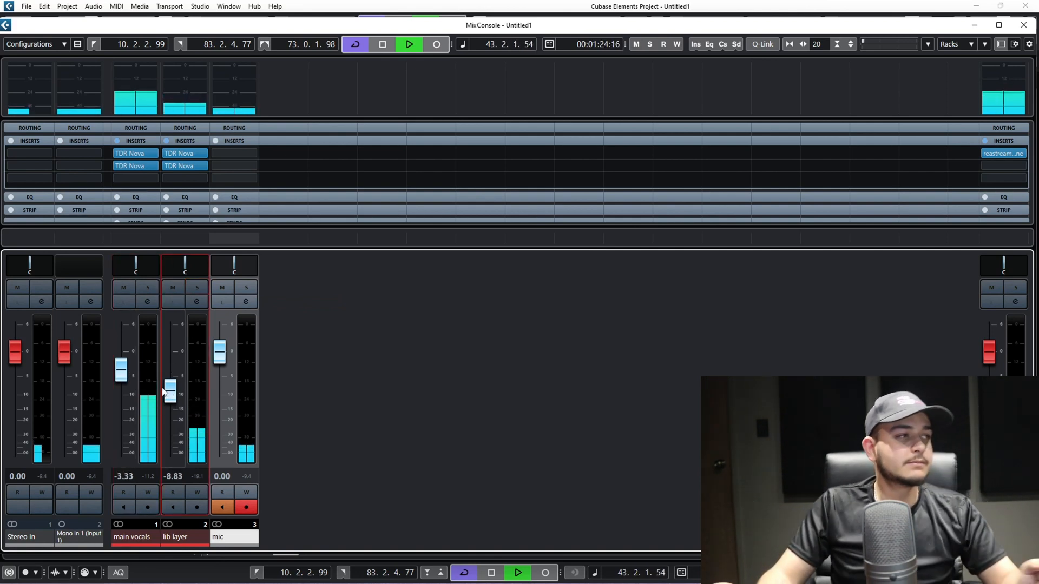
drag(164, 392, 173, 400)
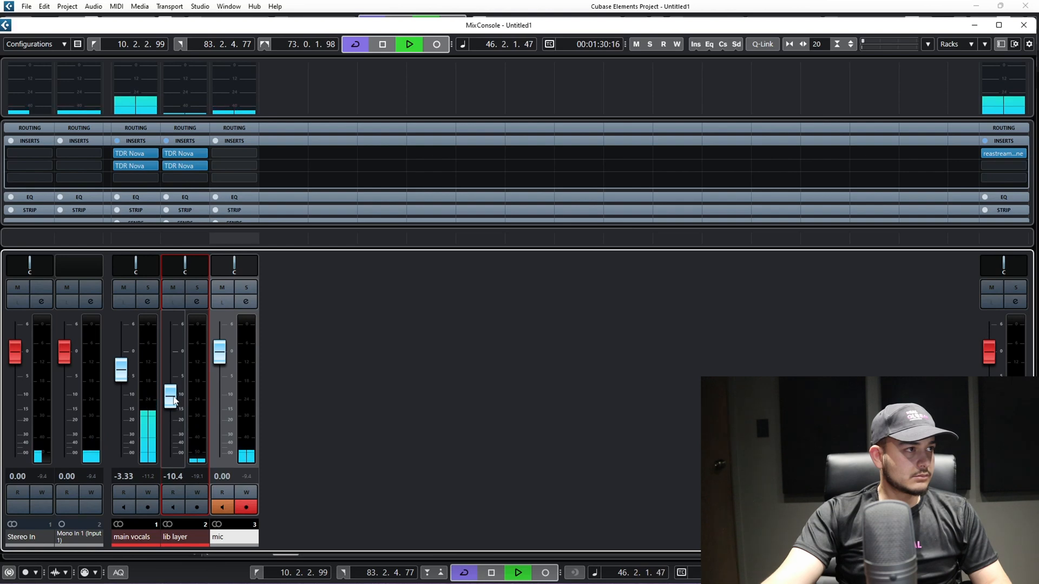
Step: Listen to the lib layer and the main vocals soloed in turn, then remove the solo to hear both together
click(197, 302)
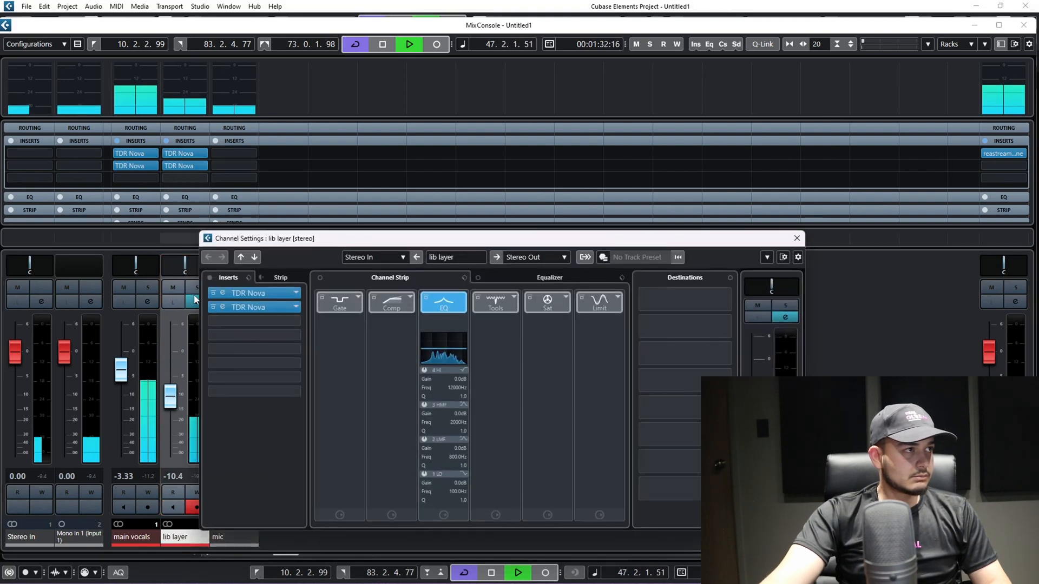
click(796, 238)
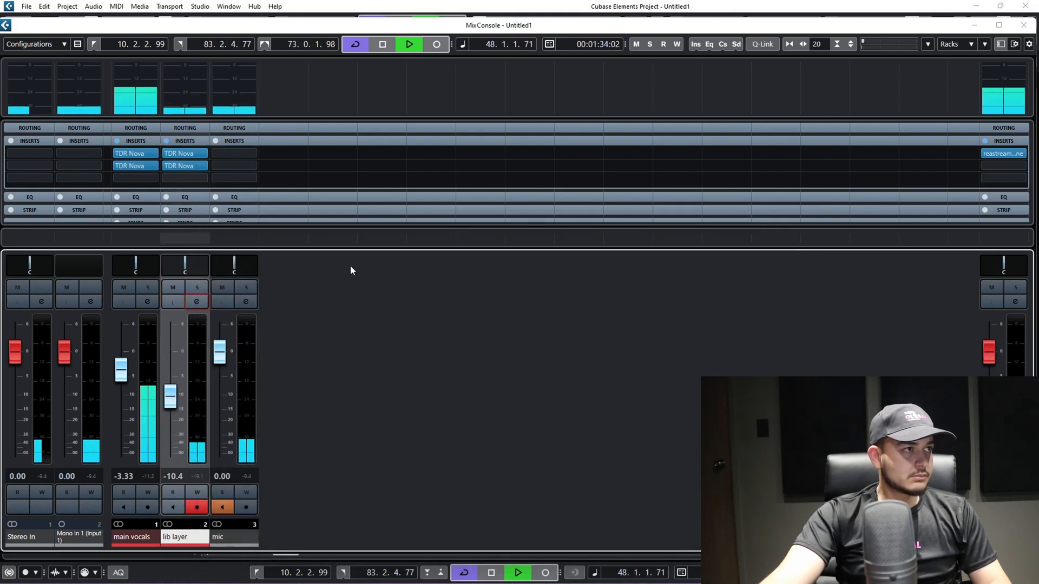
click(202, 285)
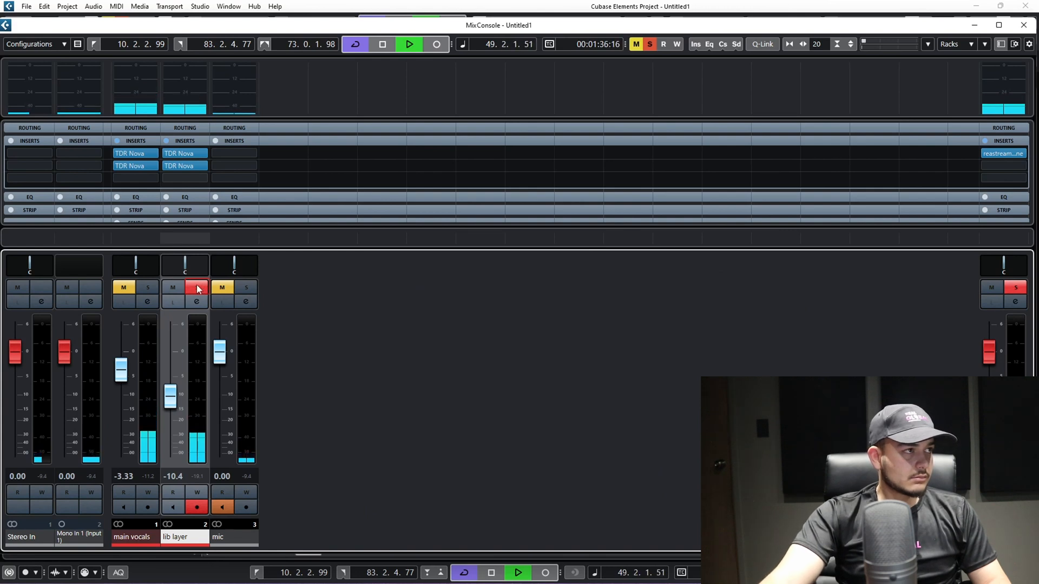
click(154, 290)
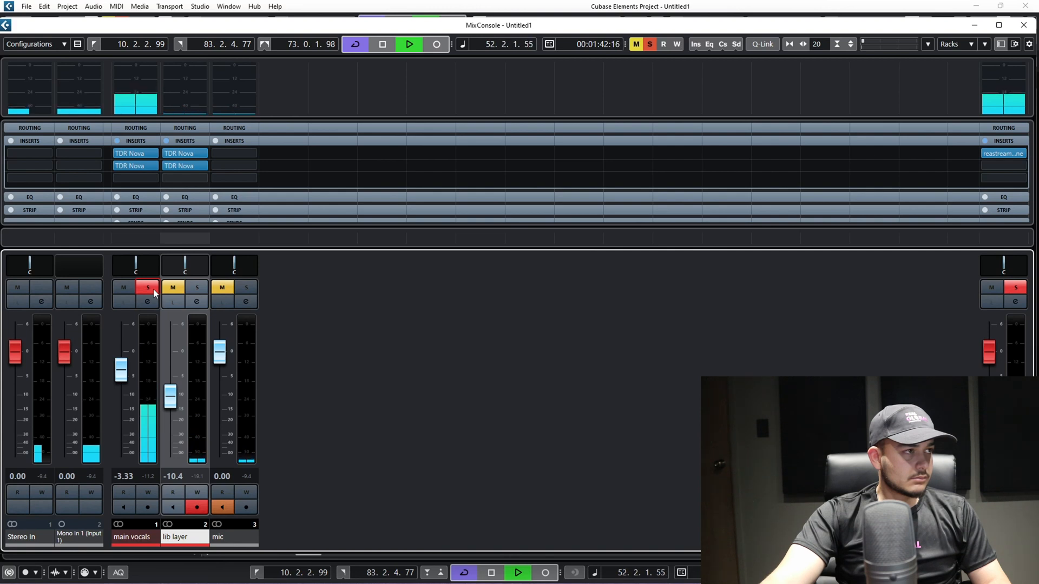
click(154, 289)
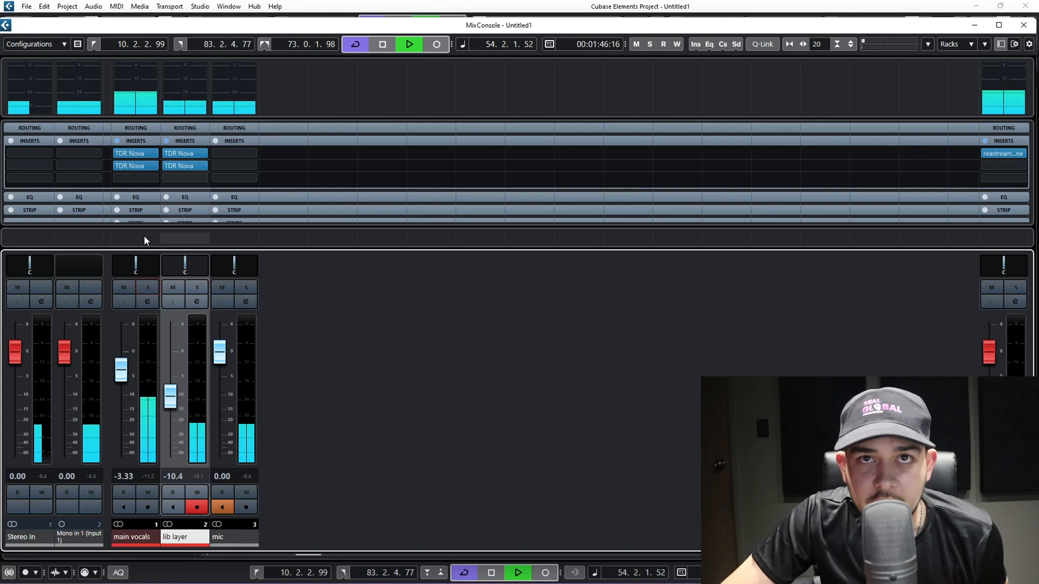
Step: Raise the high-pass frequency in the main vocals' first TDR Nova to 158 Hz and close the plug-in window
click(125, 153)
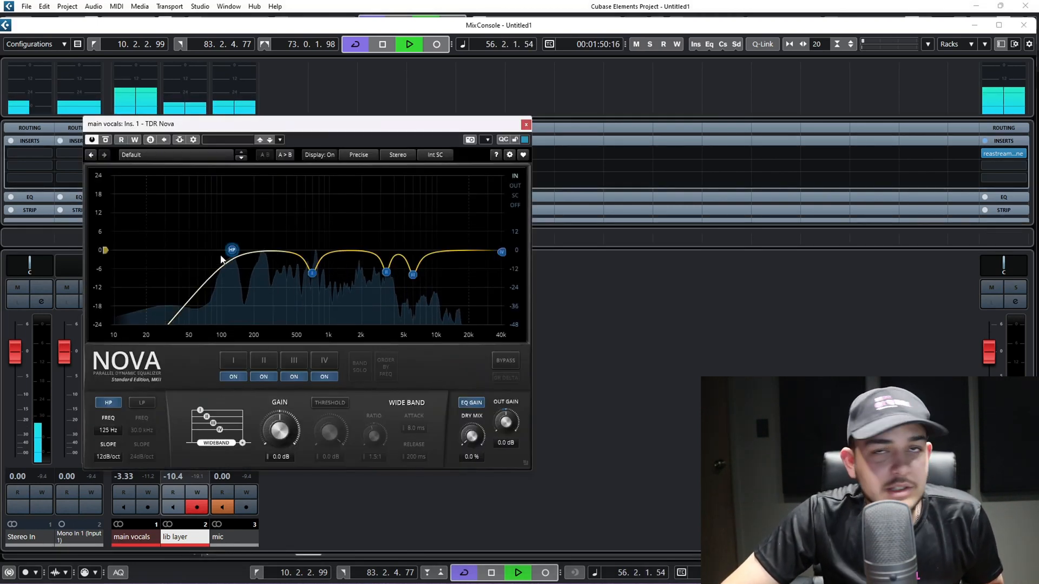
drag(231, 264, 241, 258)
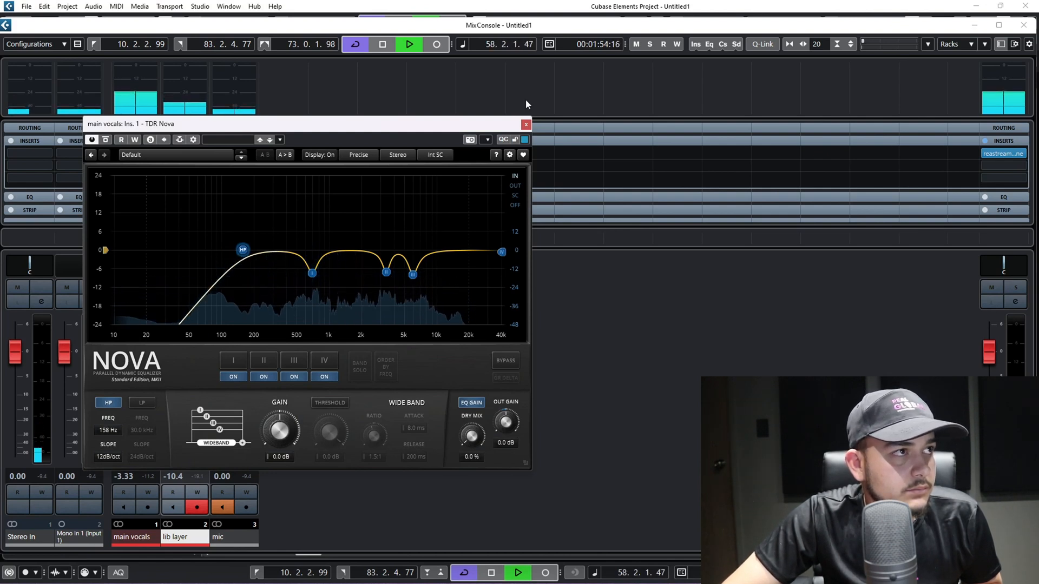
click(526, 125)
Step: Lower the lib layer's fader to -10.9 dB while both vocals play
click(173, 393)
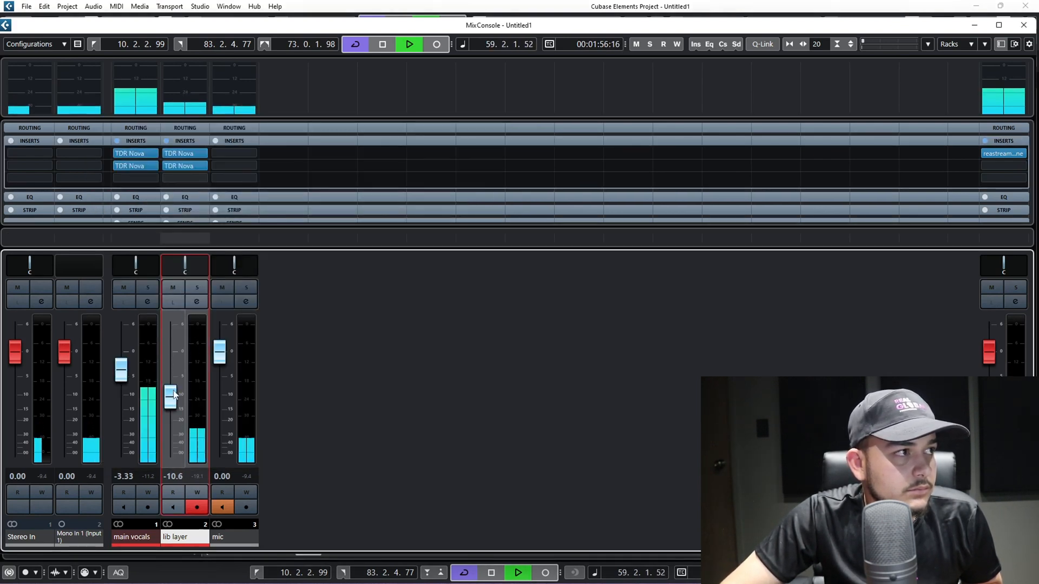
right_click(173, 399)
click(476, 427)
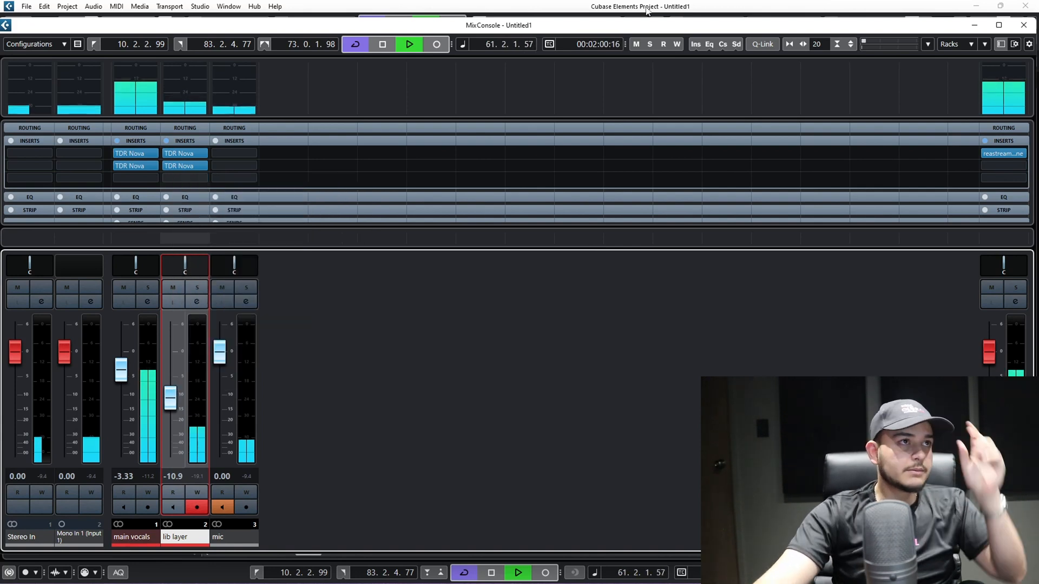
Step: Bypass the inserts on the lib layer and main vocals during playback, and re-enable them to compare unprocessed and processed sound
click(166, 141)
click(117, 141)
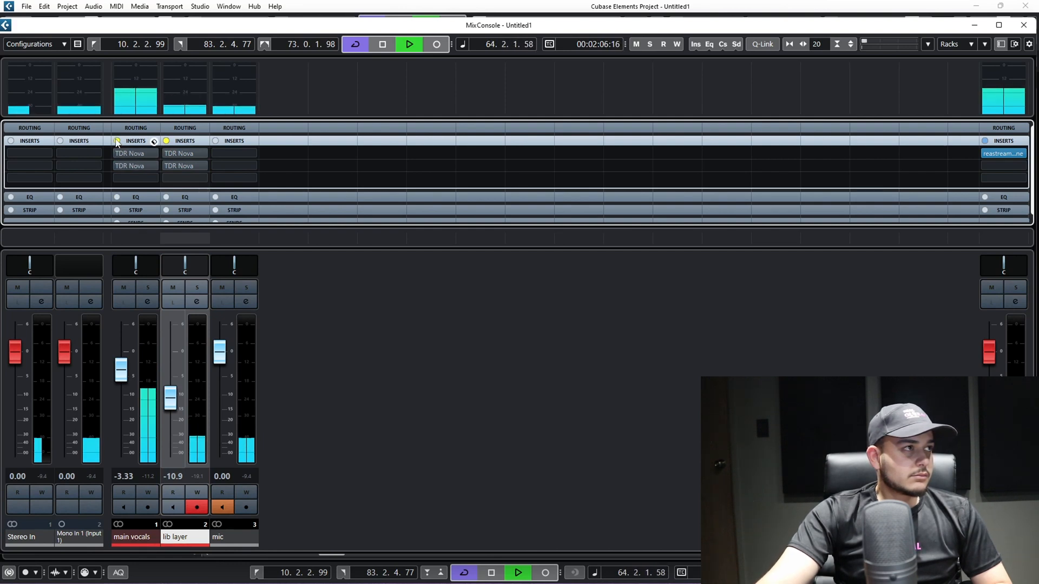
click(117, 140)
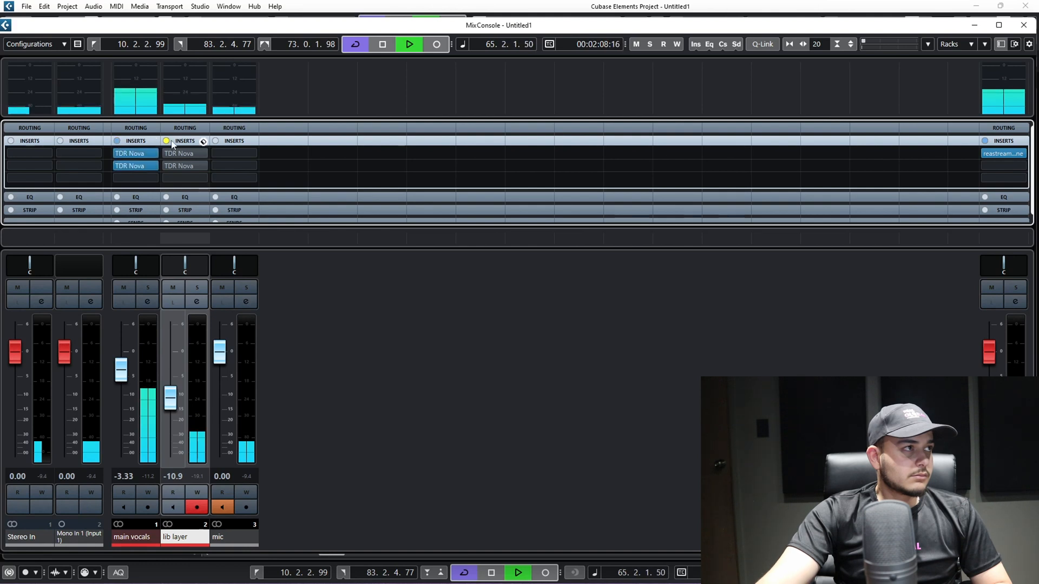
click(166, 141)
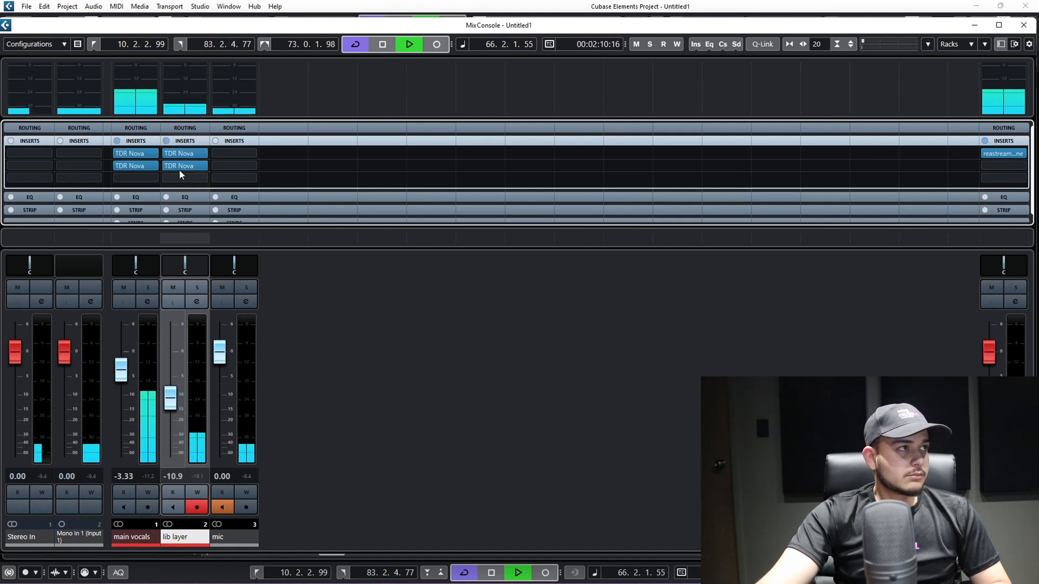
Step: Lower the high-pass frequency in the lib layer's first TDR Nova to 99 Hz and close the plug-in window
click(174, 153)
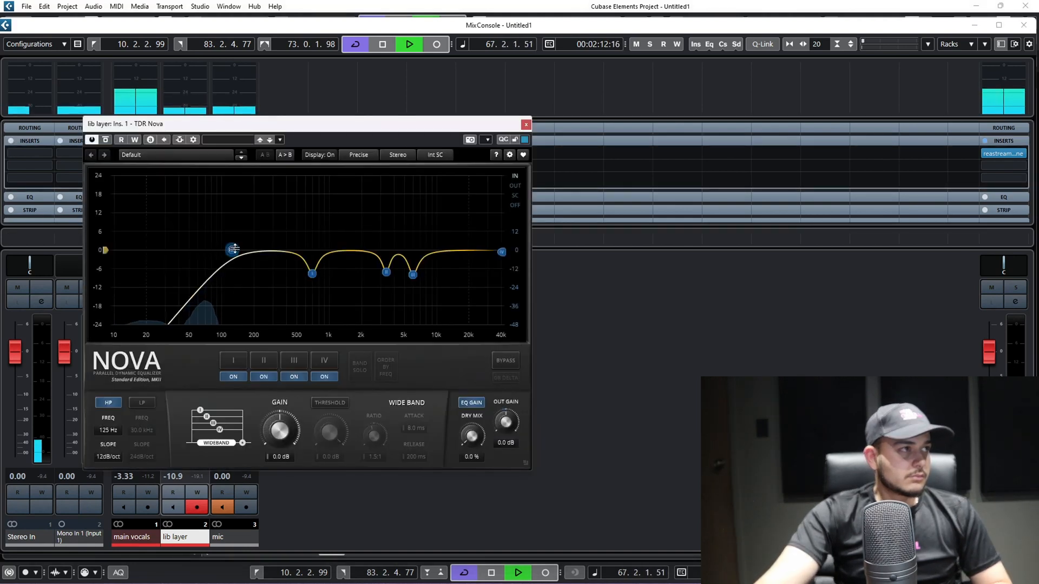
drag(232, 252, 214, 256)
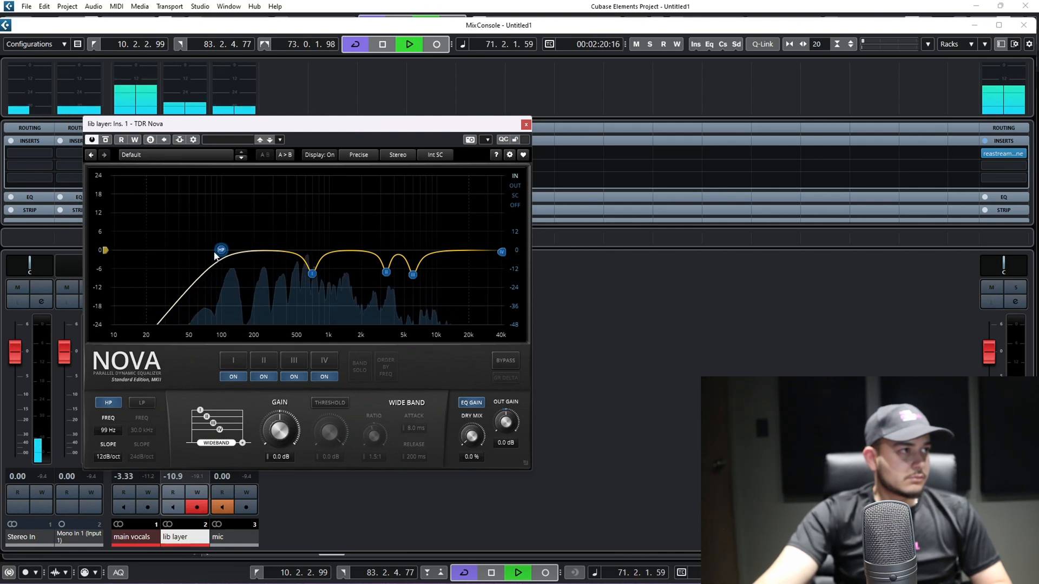
click(525, 124)
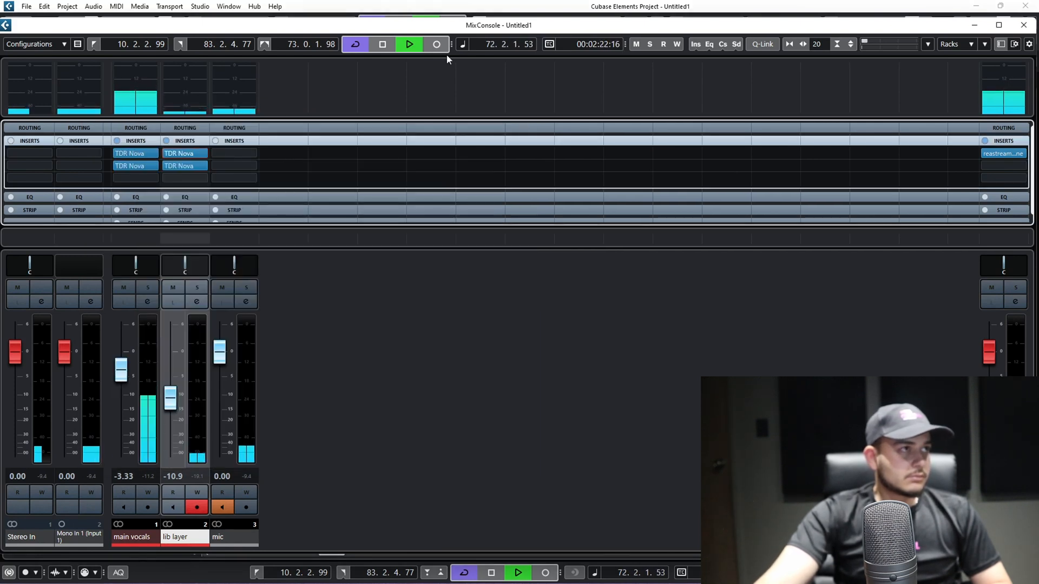
Step: Recheck the processing by bypassing and re-enabling both vocal channels' inserts once more, and stop playback
click(166, 141)
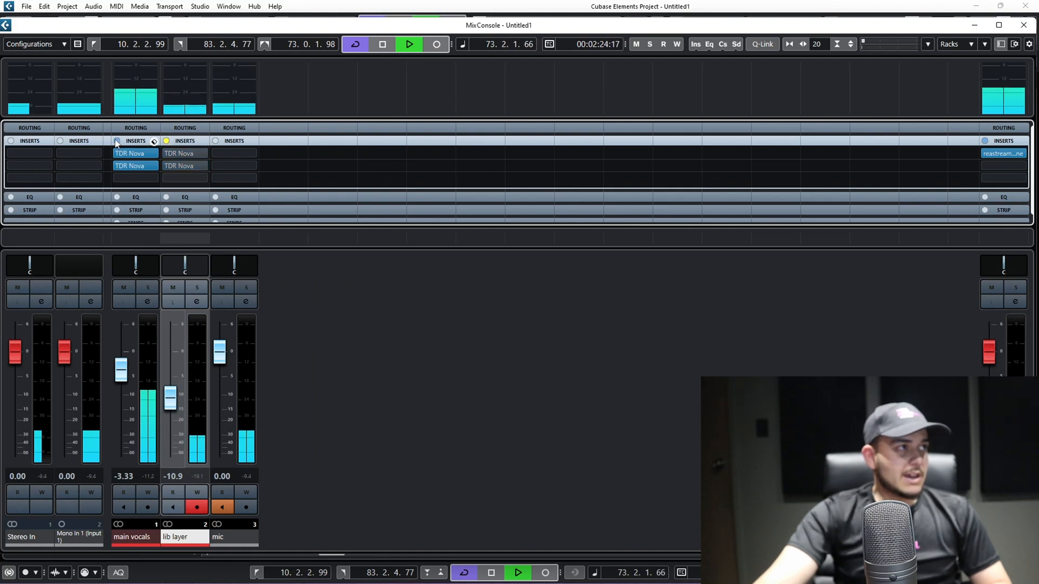
click(117, 141)
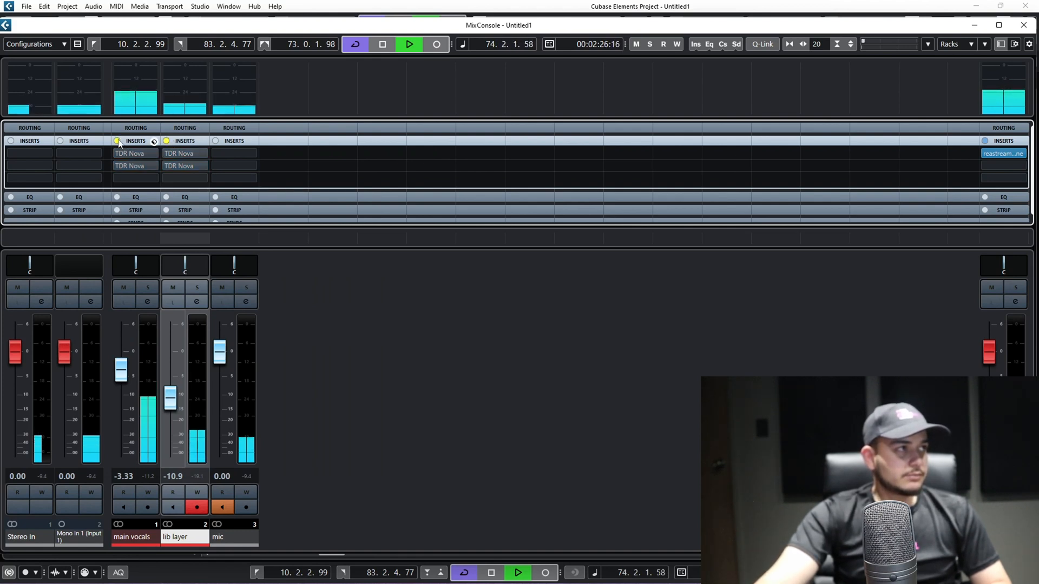
click(117, 141)
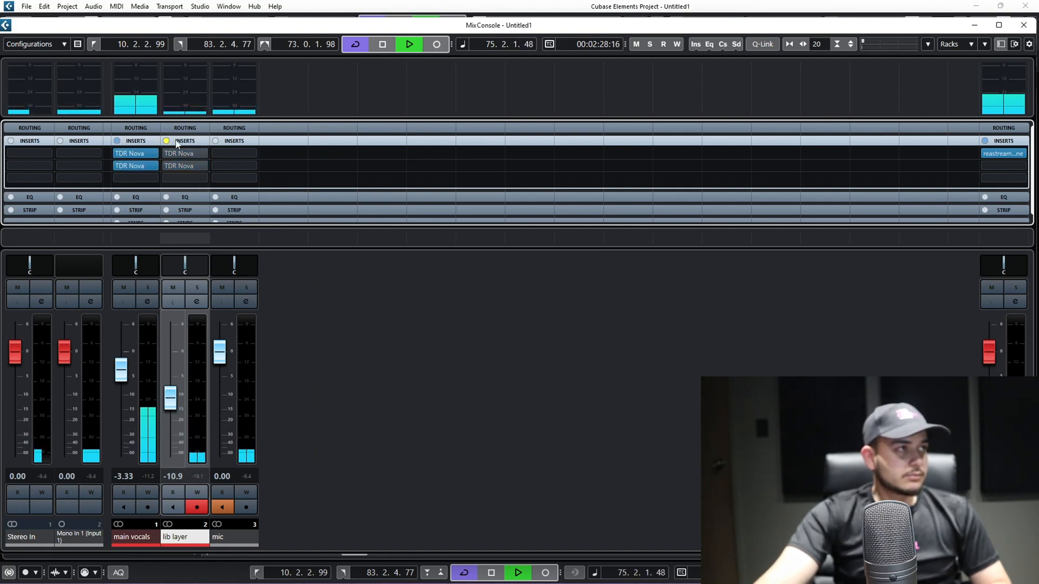
scroll(173, 140, down, 1)
click(167, 138)
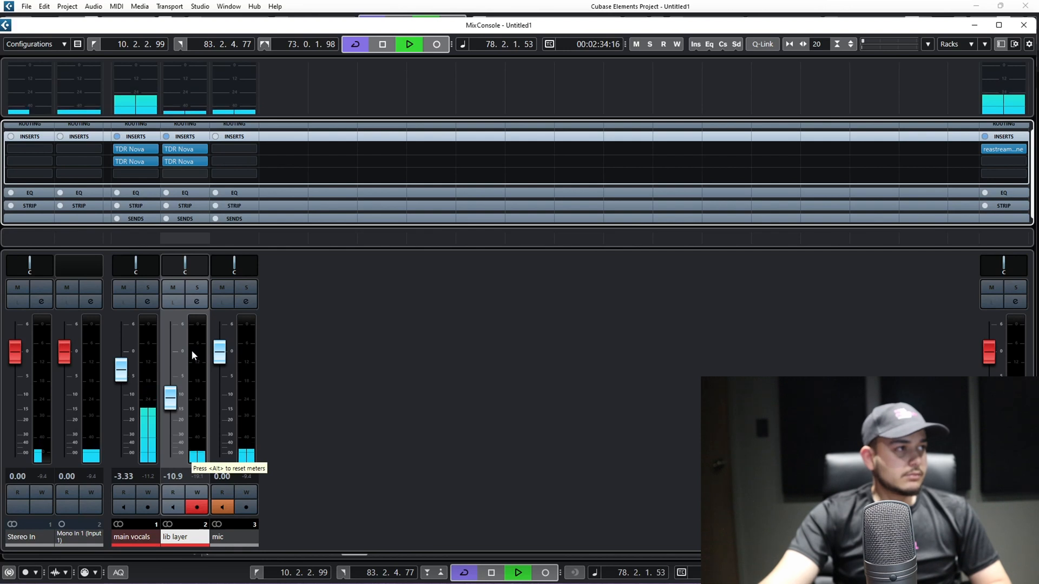
key(space)
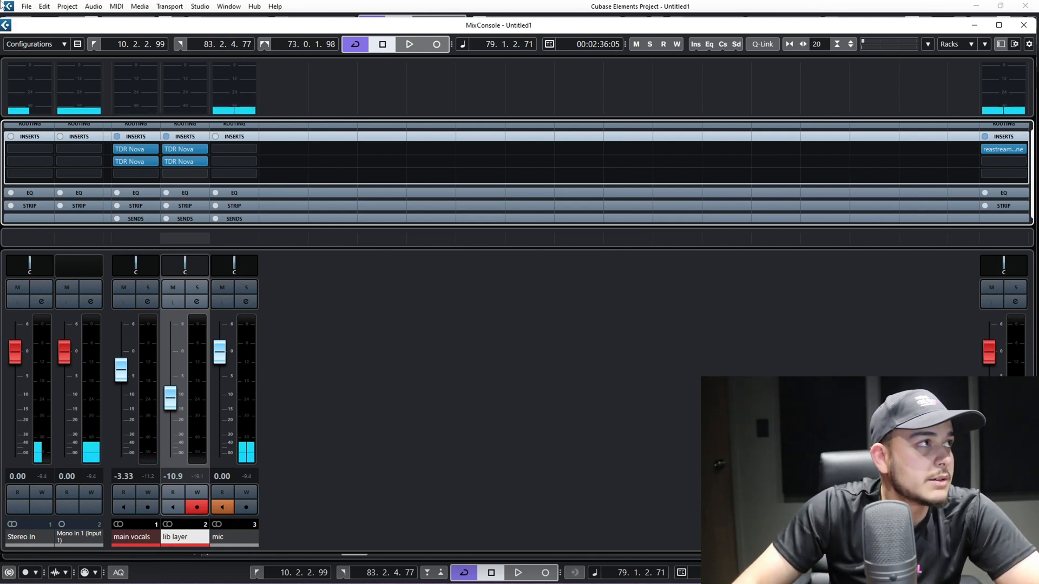
Step: Save the project as "aston vocal mix" in the Untitled-137 folder, and save it once more under that name
click(26, 7)
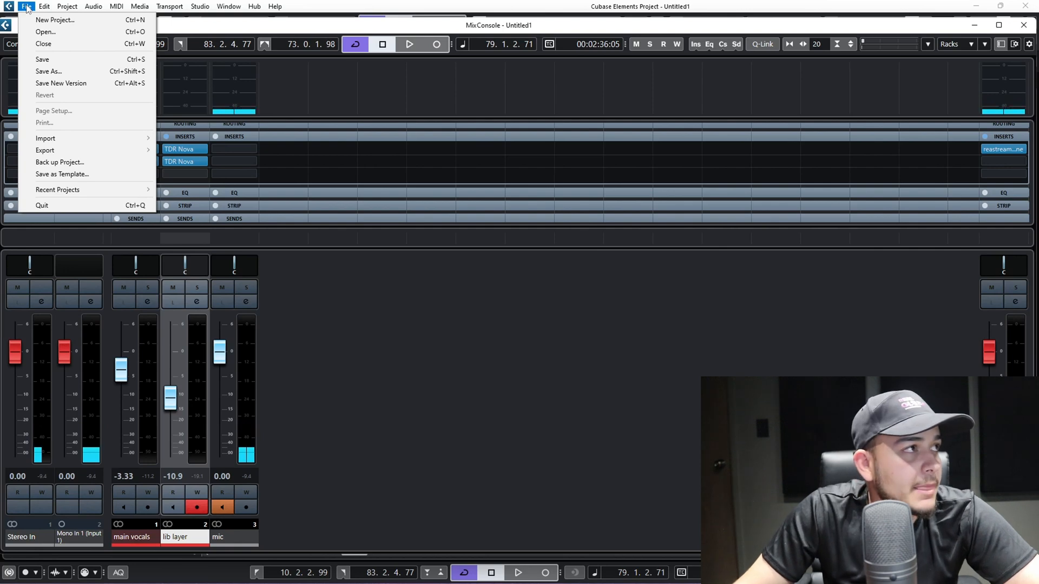
mouse_move(48, 10)
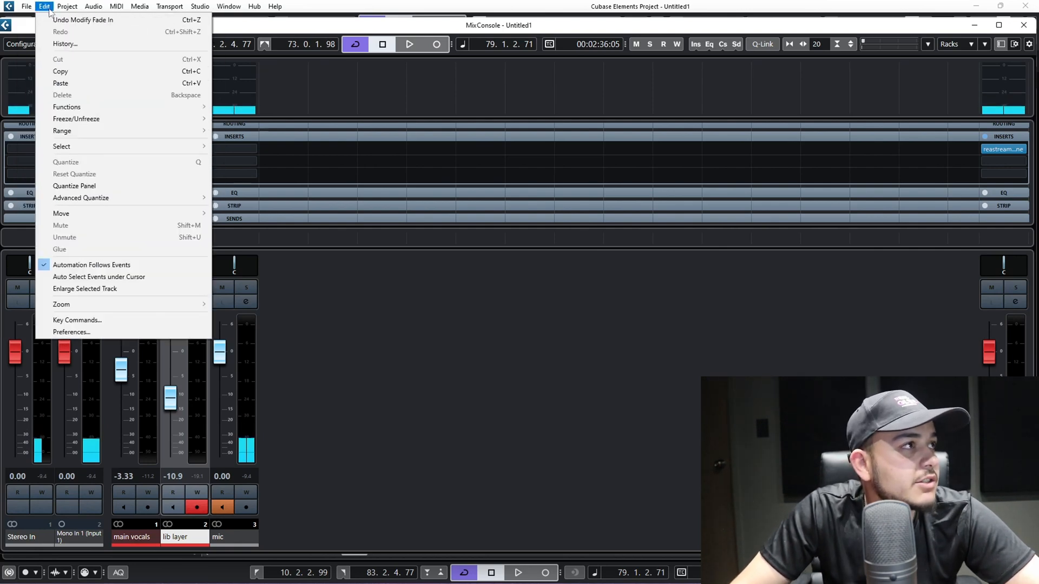
click(31, 59)
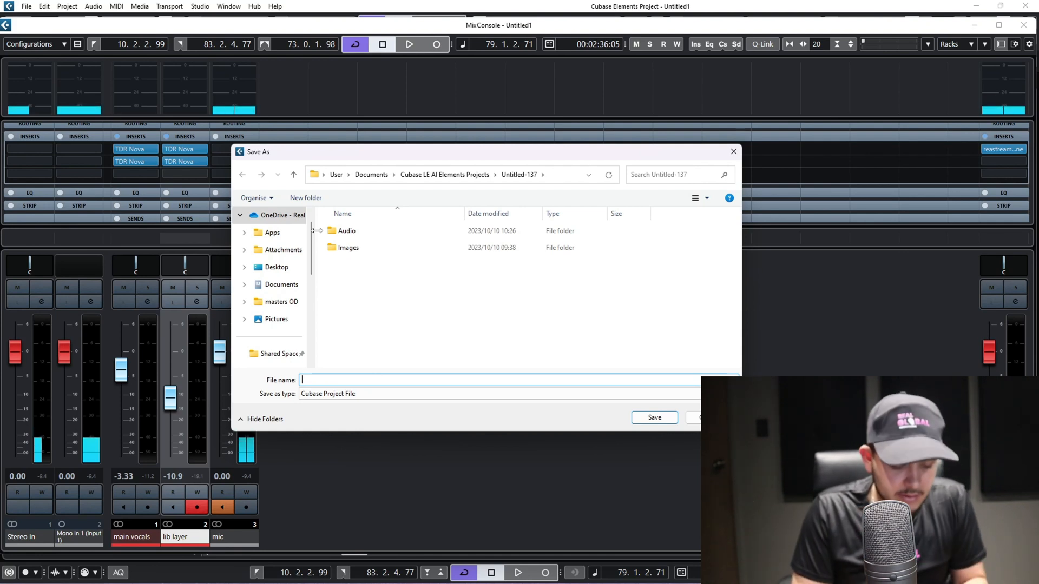
text(as)
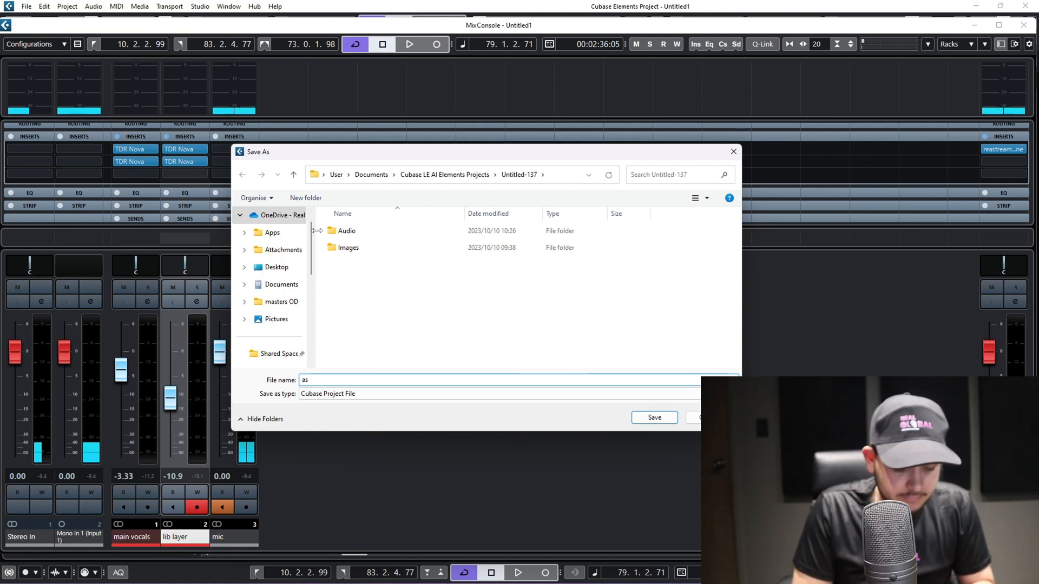
text(ton)
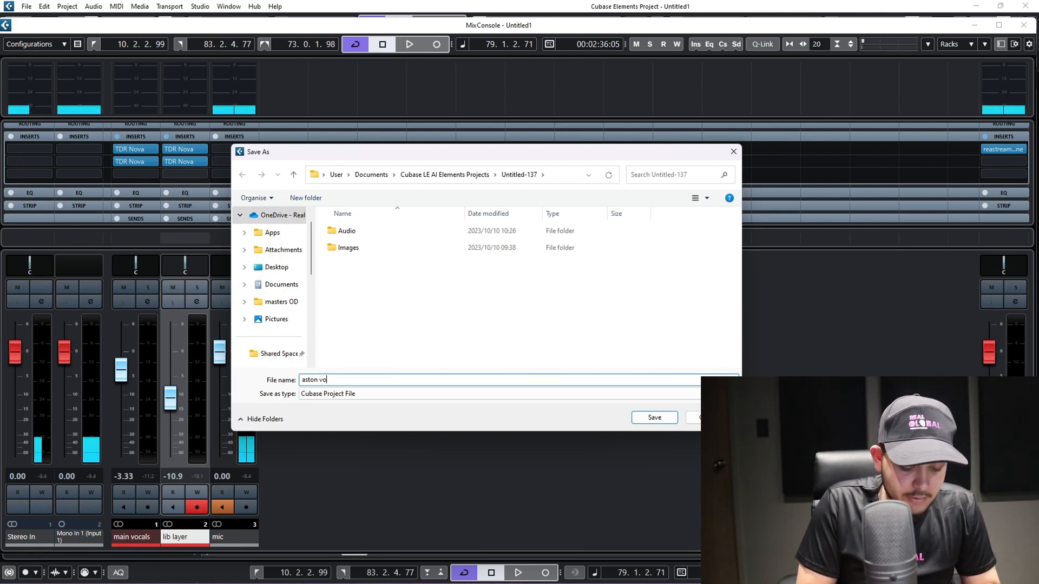
text(vocal mix)
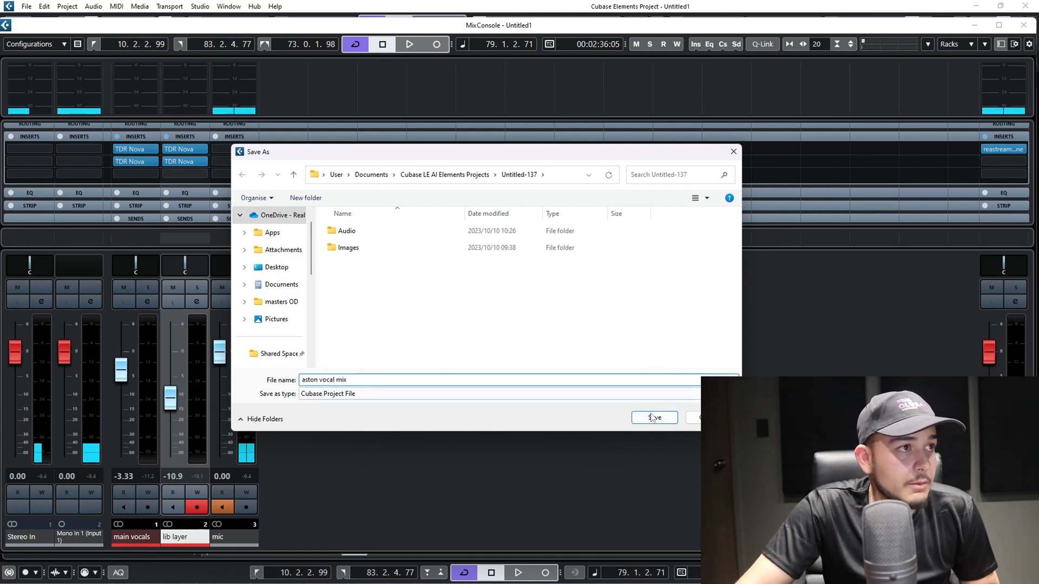
scroll(262, 285, up, 1)
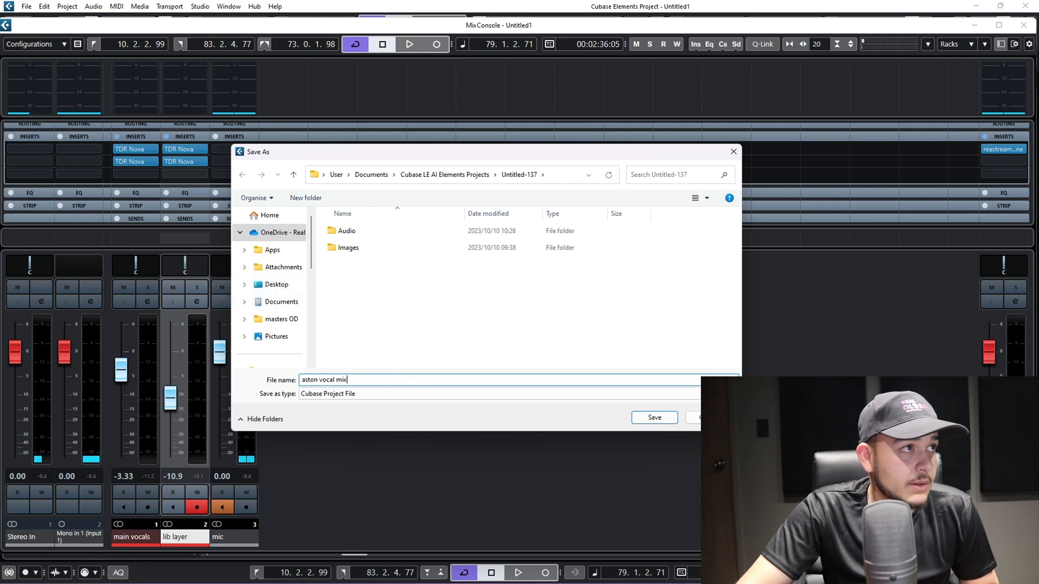
click(661, 421)
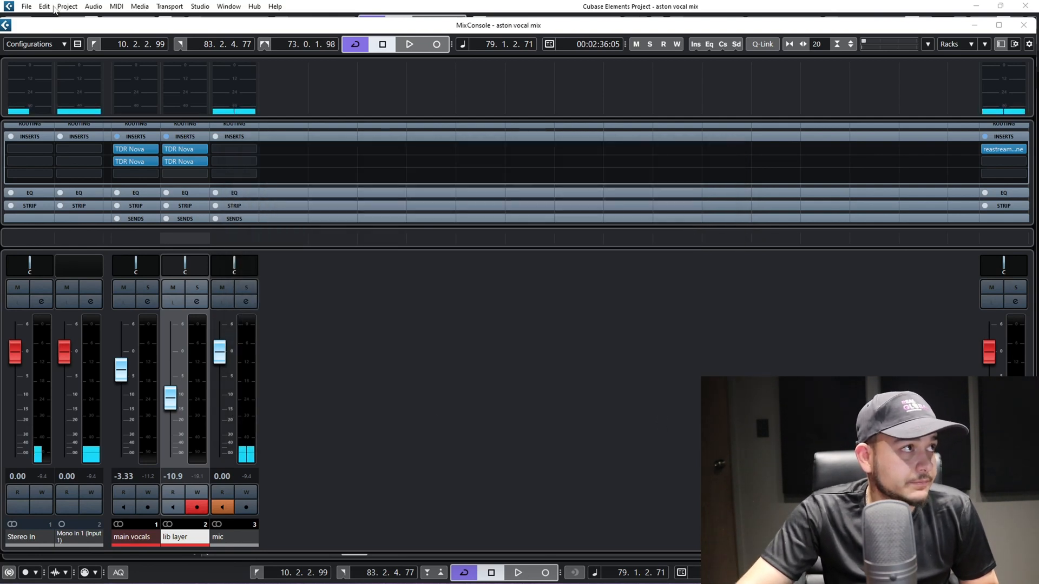
click(26, 6)
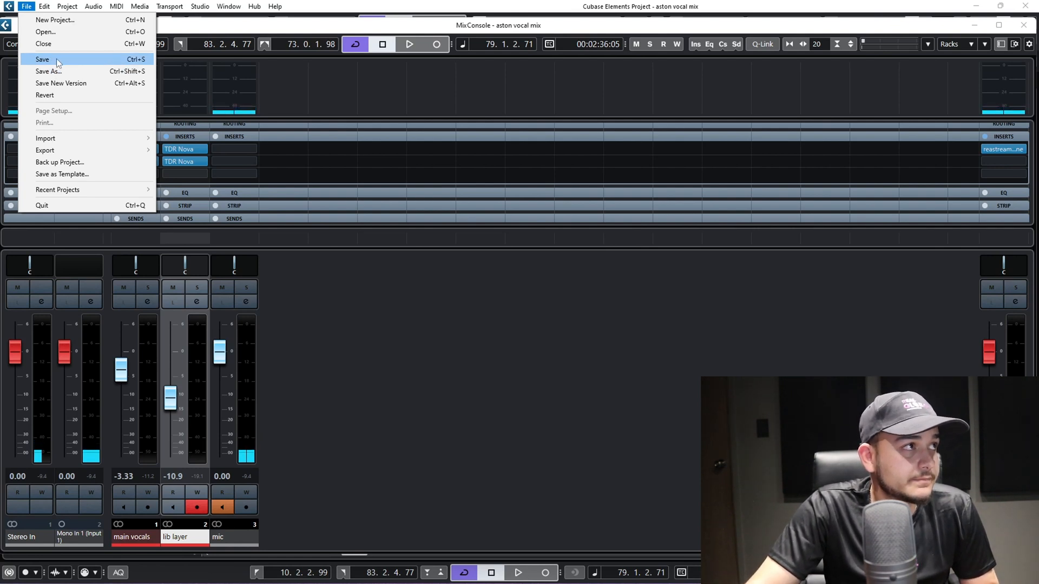
click(56, 58)
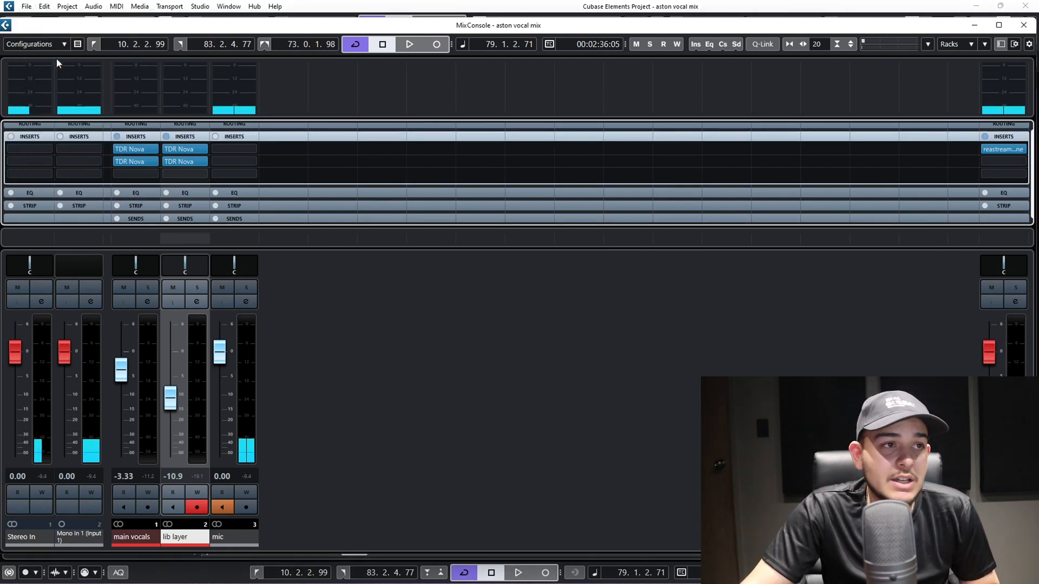